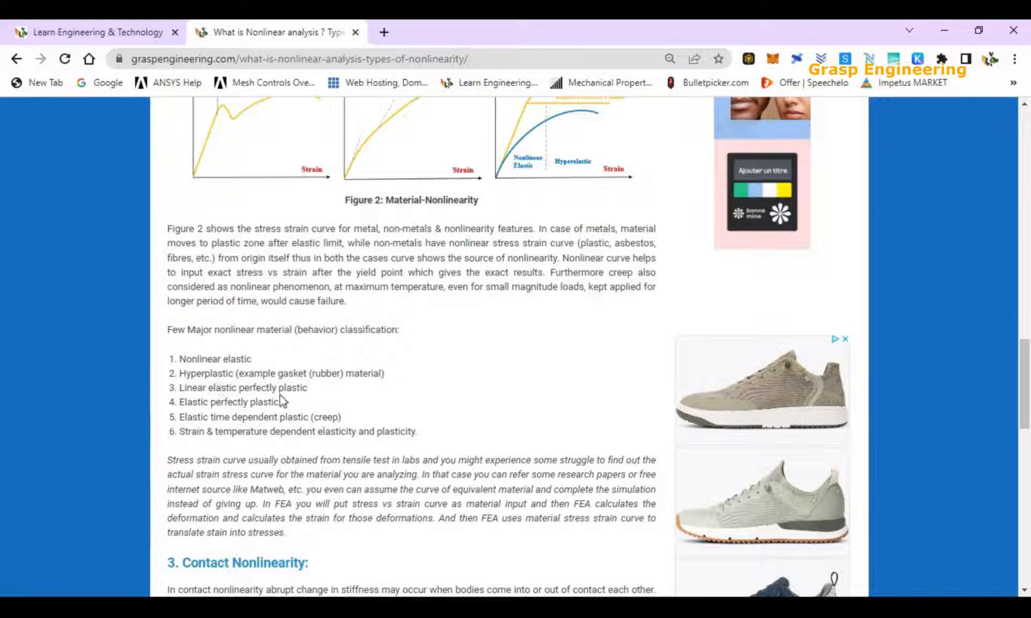
Review the article's list of major nonlinear material classifications, highlighting individual entries and the whole six-item list.
{"action": "left_click_drag", "start_coordinate": [308, 388], "coordinate": [187, 385]}
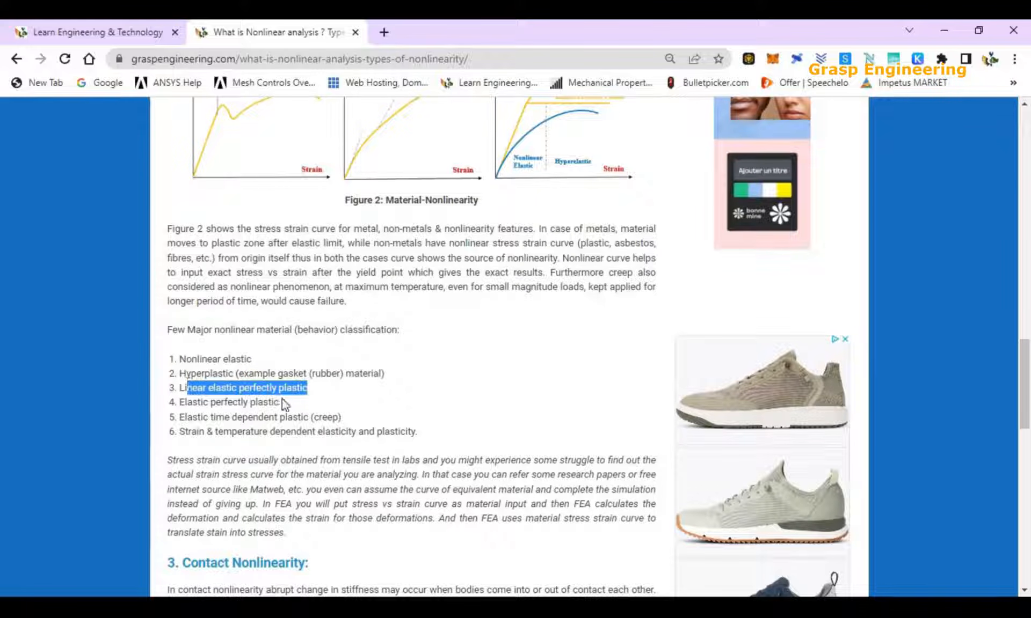
{"action": "left_click_drag", "start_coordinate": [290, 403], "coordinate": [185, 402]}
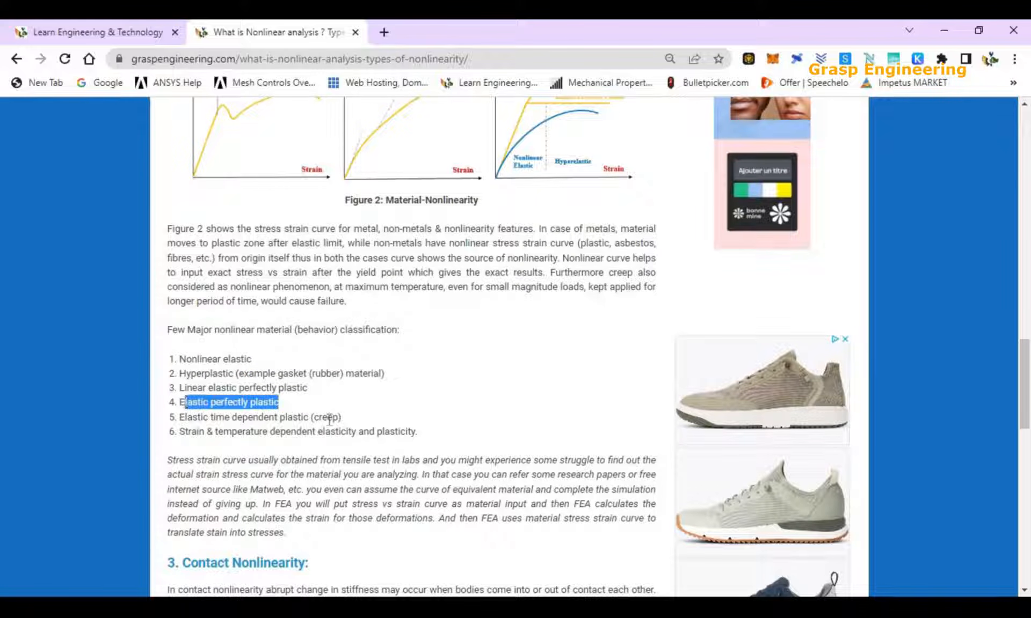
{"action": "left_click_drag", "start_coordinate": [344, 419], "coordinate": [256, 413]}
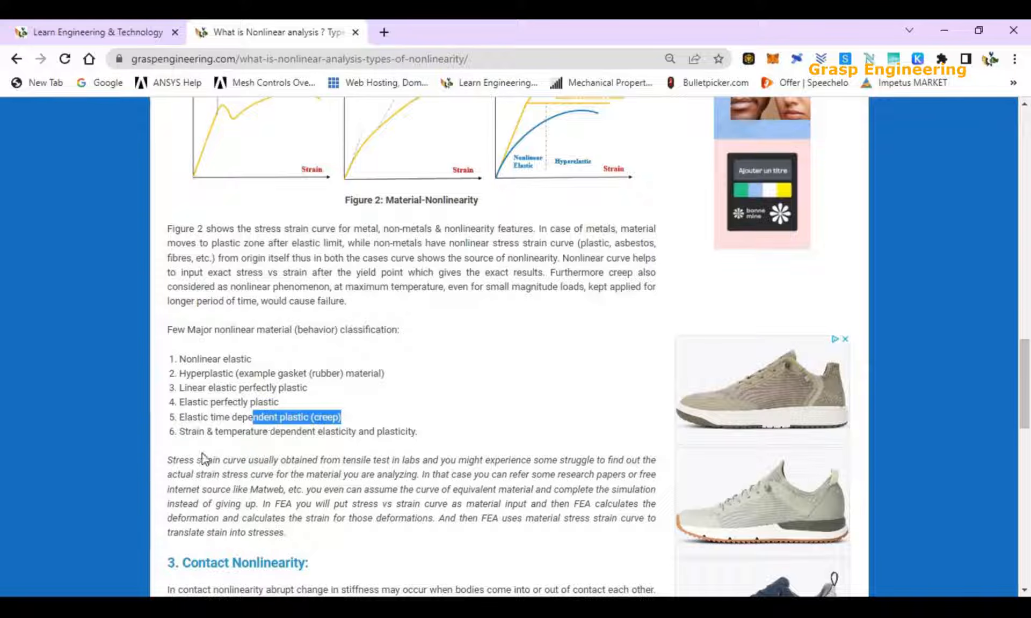
{"action": "left_click_drag", "start_coordinate": [430, 438], "coordinate": [164, 370]}
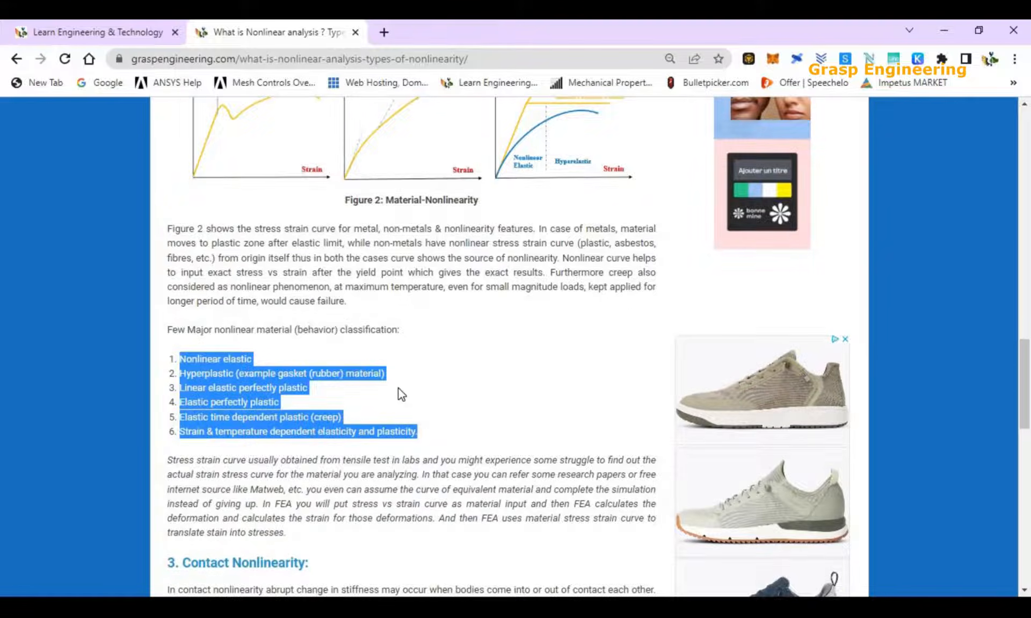
Close the shoe advertisement beside the article.
{"action": "scroll", "coordinate": [399, 394], "scroll_direction": "down", "scroll_amount": 6}
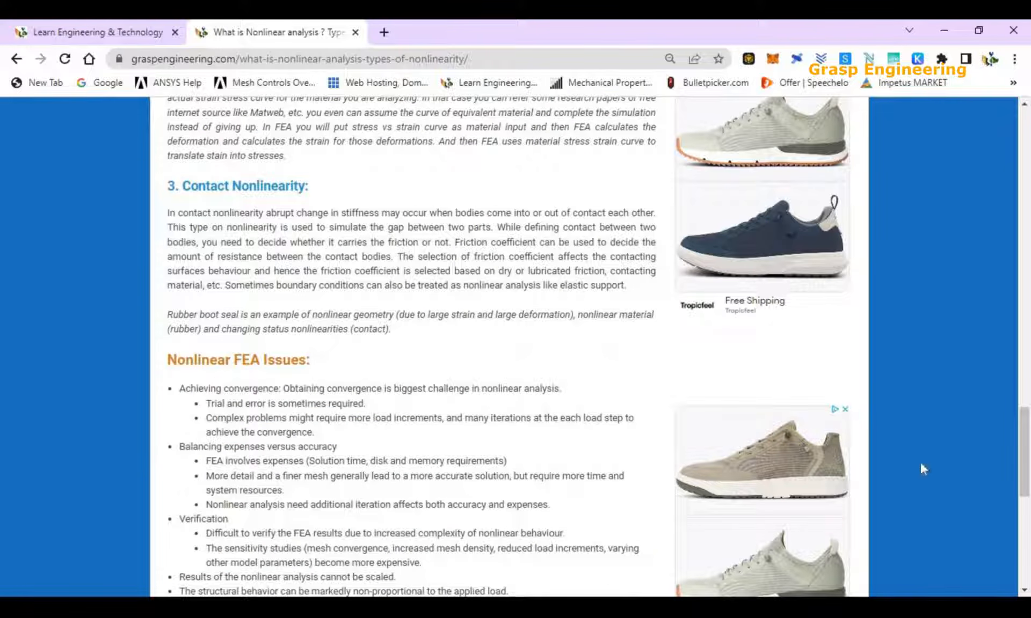
{"action": "left_click", "coordinate": [844, 410]}
{"action": "scroll", "coordinate": [847, 425], "scroll_direction": "up", "scroll_amount": 4}
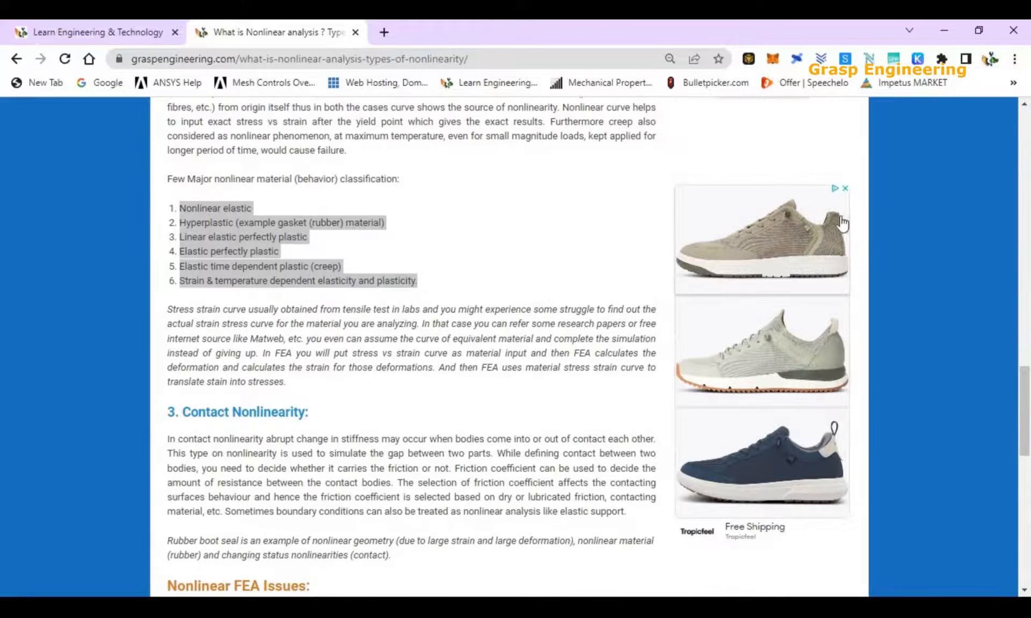
{"action": "left_click", "coordinate": [842, 194]}
Examine the Figure 1 chart of nonlinearity types, including the contact branch.
{"action": "scroll", "coordinate": [556, 334], "scroll_direction": "up", "scroll_amount": 7}
{"action": "scroll", "coordinate": [556, 334], "scroll_direction": "up", "scroll_amount": 10}
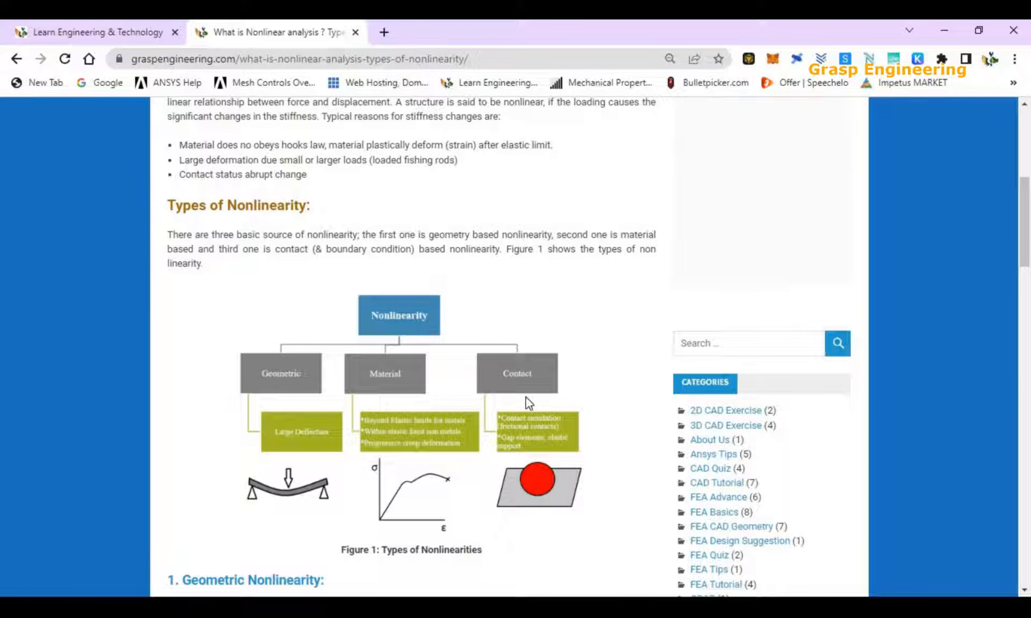
{"action": "scroll", "coordinate": [545, 438], "scroll_direction": "down", "scroll_amount": 1}
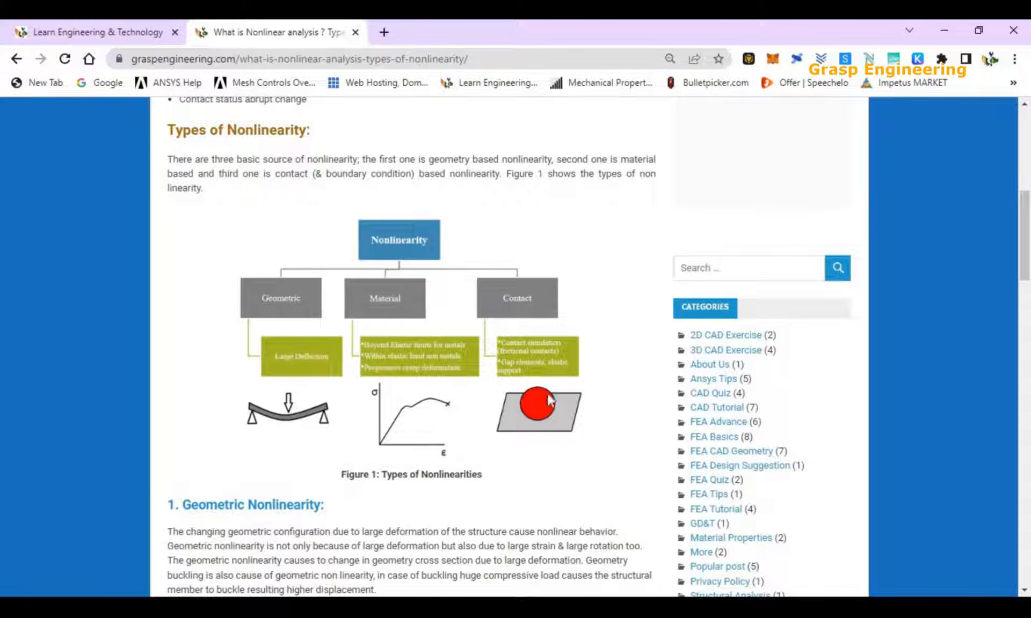
Read the Contact Nonlinearity section, highlighting its heading and both of its paragraphs.
{"action": "scroll", "coordinate": [519, 419], "scroll_direction": "down", "scroll_amount": 10}
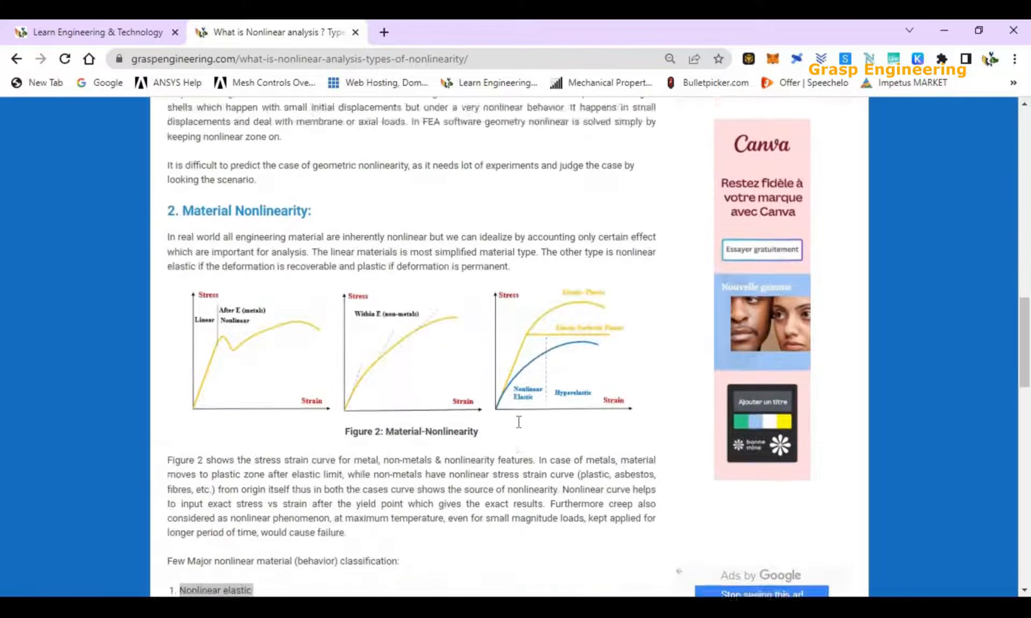
{"action": "scroll", "coordinate": [519, 419], "scroll_direction": "down", "scroll_amount": 7}
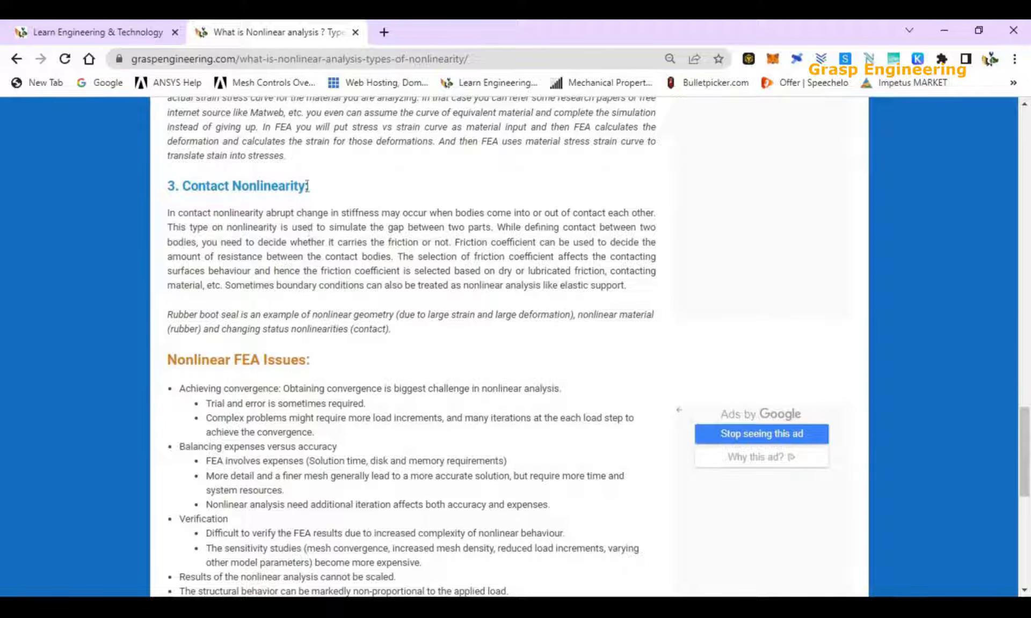
{"action": "left_click_drag", "start_coordinate": [310, 187], "coordinate": [182, 186]}
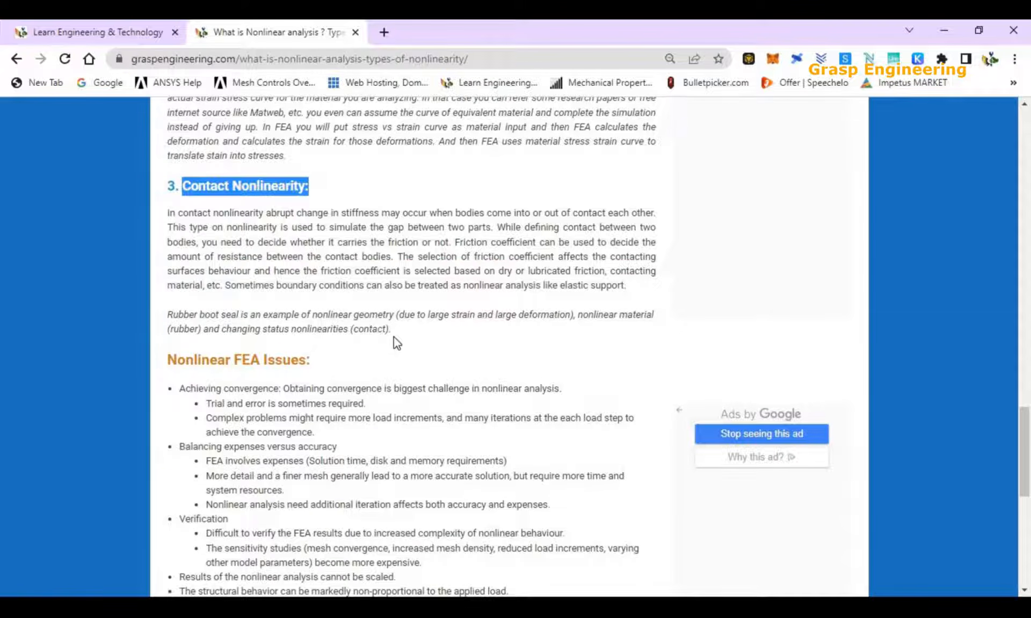
{"action": "left_click_drag", "start_coordinate": [393, 334], "coordinate": [164, 212]}
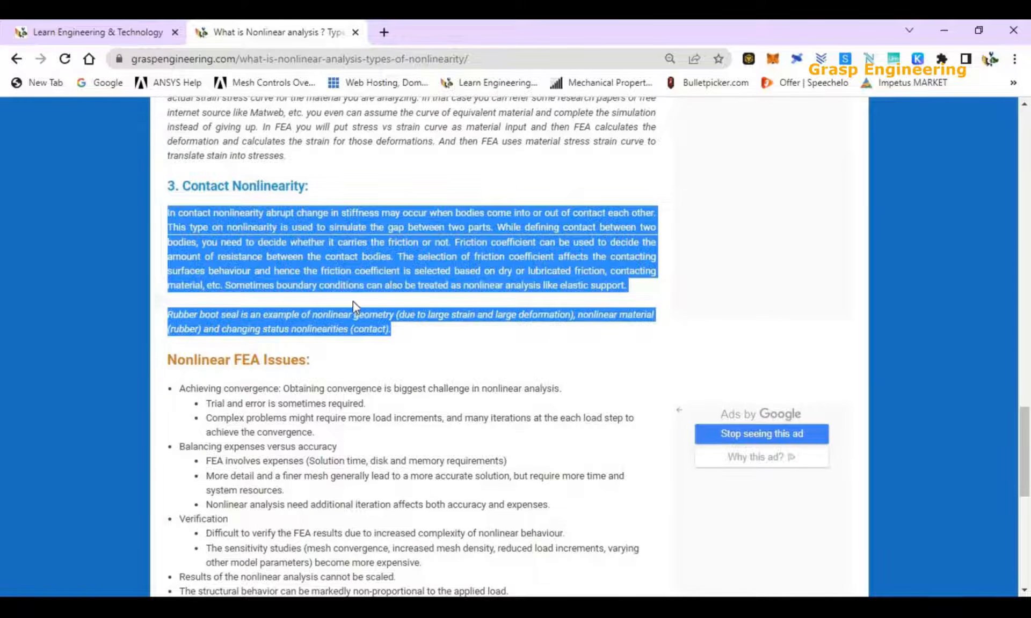
{"action": "left_click", "coordinate": [353, 302]}
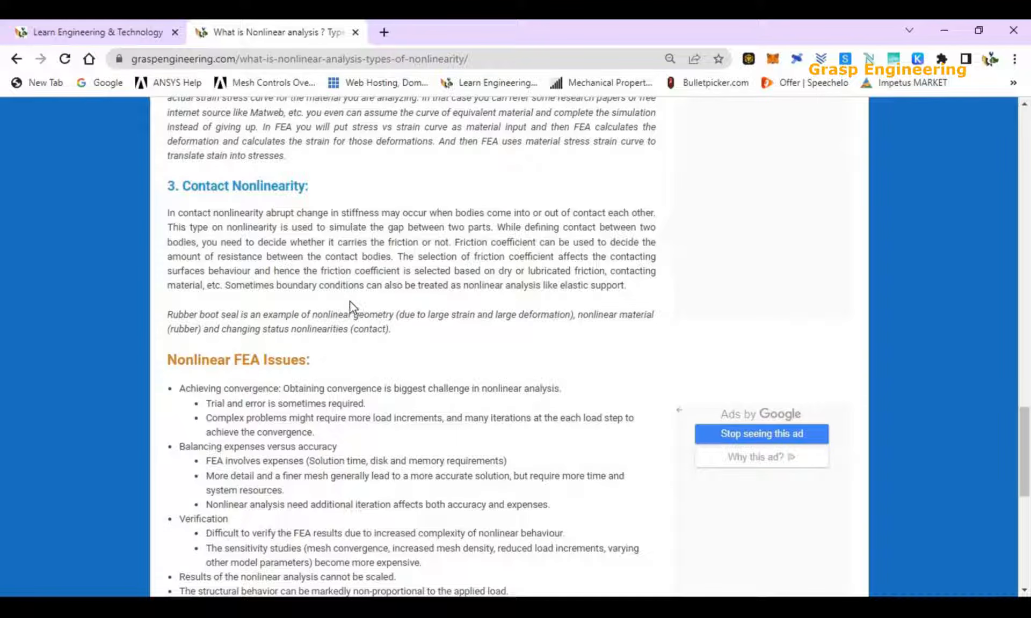
Review the article through the Nonlinear FEA Issues section, highlighting that section's heading.
{"action": "scroll", "coordinate": [346, 311], "scroll_direction": "up", "scroll_amount": 4}
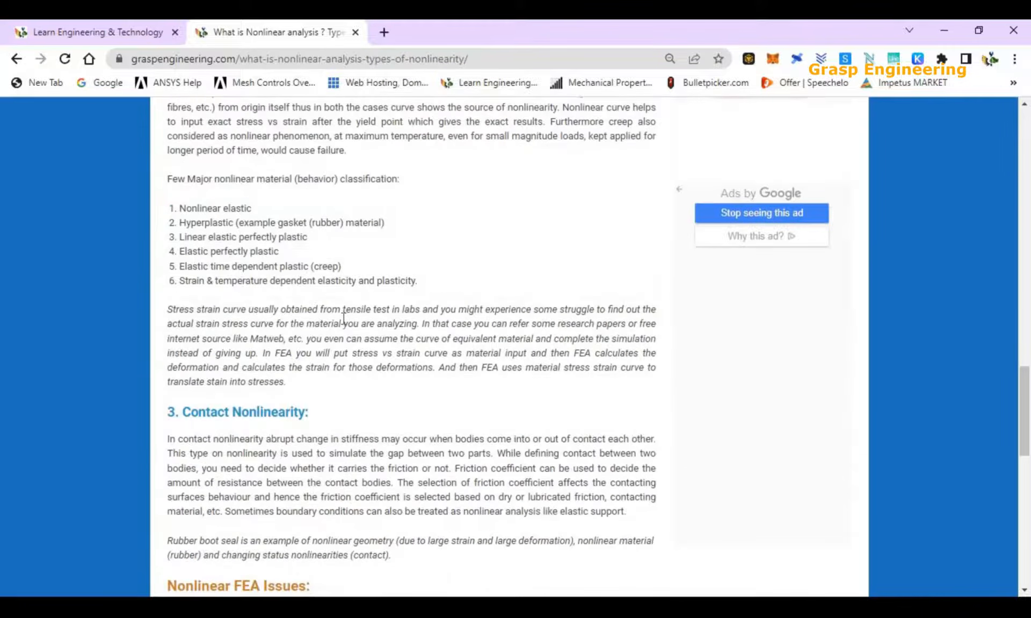
{"action": "scroll", "coordinate": [347, 322], "scroll_direction": "up", "scroll_amount": 10}
{"action": "scroll", "coordinate": [368, 363], "scroll_direction": "down", "scroll_amount": 10}
{"action": "scroll", "coordinate": [369, 365], "scroll_direction": "down", "scroll_amount": 8}
{"action": "scroll", "coordinate": [361, 314], "scroll_direction": "up", "scroll_amount": 1}
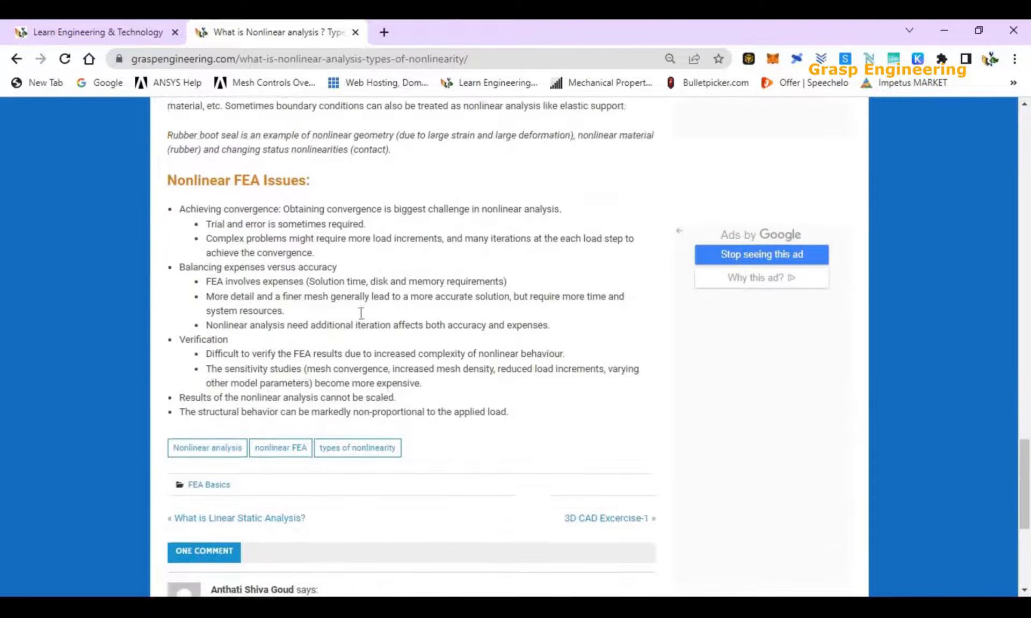
{"action": "scroll", "coordinate": [360, 314], "scroll_direction": "up", "scroll_amount": 3}
{"action": "left_click_drag", "start_coordinate": [320, 361], "coordinate": [160, 361]}
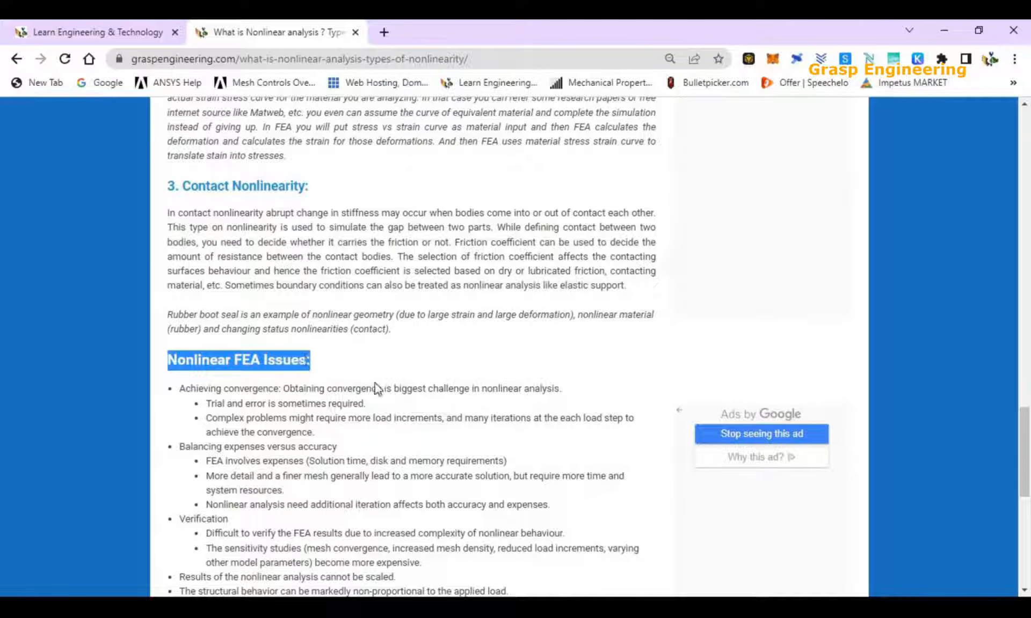
{"action": "scroll", "coordinate": [398, 385], "scroll_direction": "up", "scroll_amount": 5}
{"action": "scroll", "coordinate": [398, 385], "scroll_direction": "up", "scroll_amount": 6}
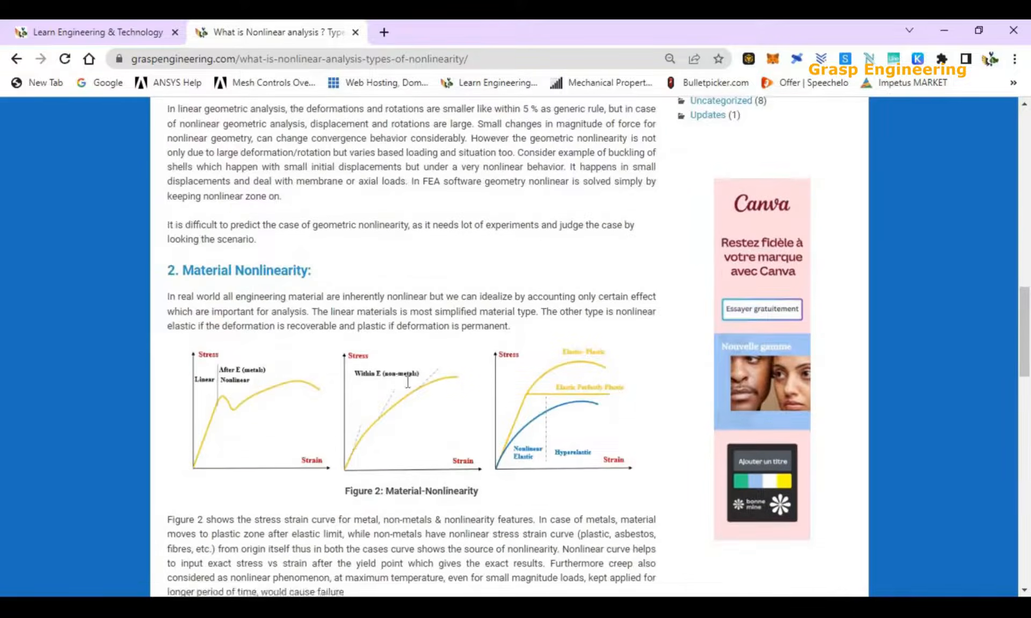
{"action": "scroll", "coordinate": [405, 369], "scroll_direction": "down", "scroll_amount": 13}
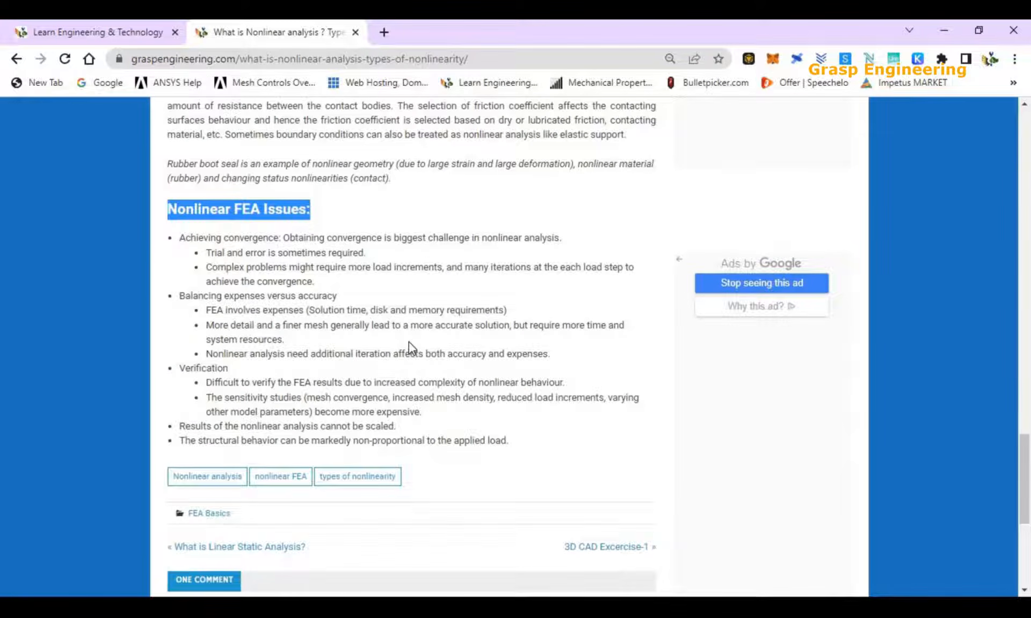
Switch to the Pipe and support Frictional Contact project in Workbench.
{"action": "key", "text": "alt+Tab"}
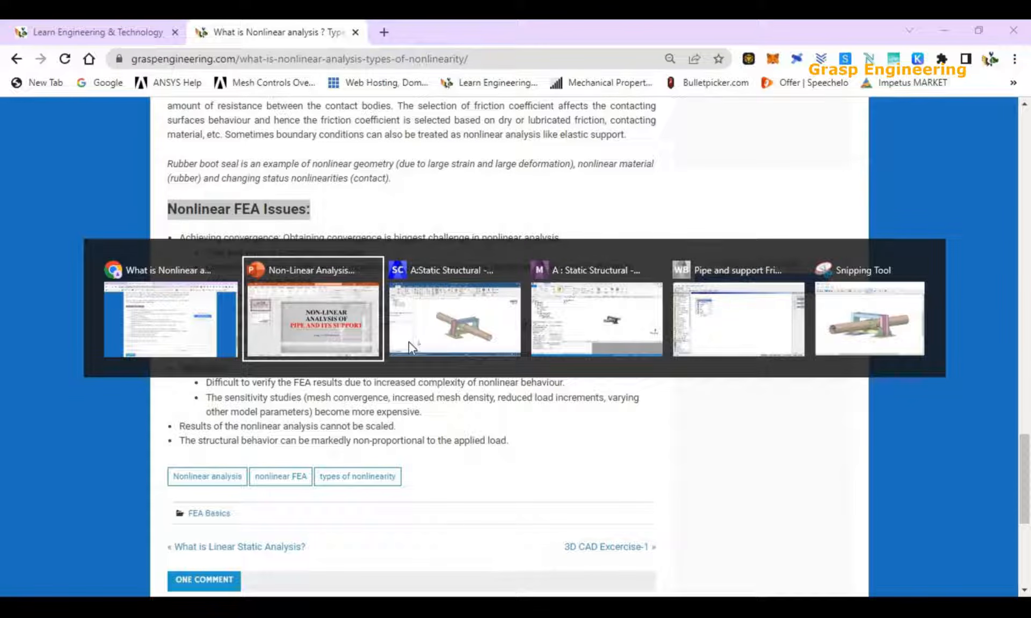
{"action": "key", "text": "alt+Tab"}
{"action": "key", "text": "alt+Tab"}
{"action": "key", "text": "alt+Tab"}
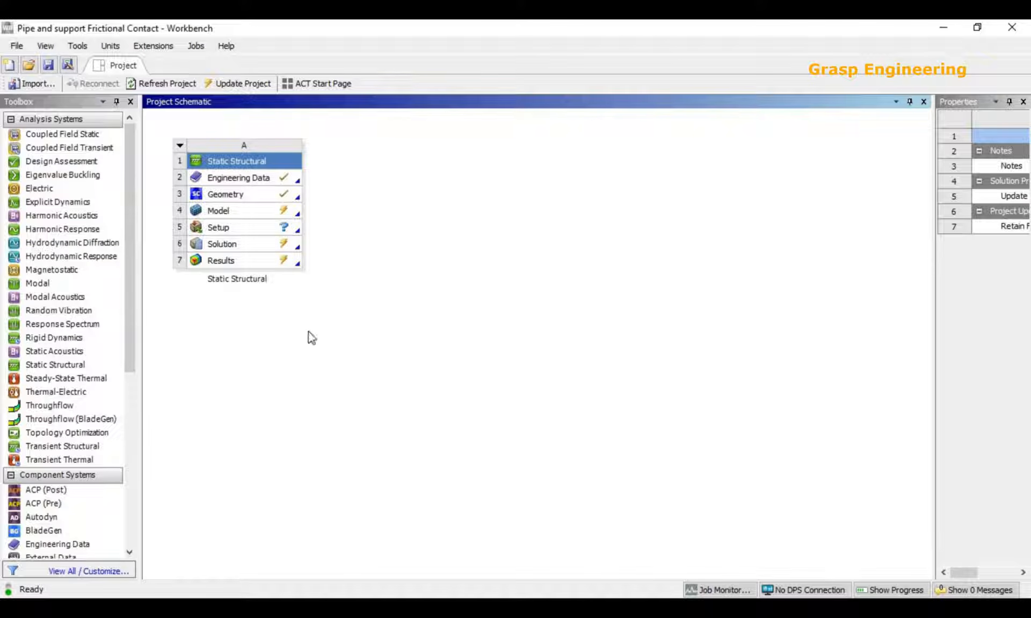
Open the Static Structural system's geometry for editing in SpaceClaim and switch to the SpaceClaim window.
{"action": "left_click", "coordinate": [228, 195]}
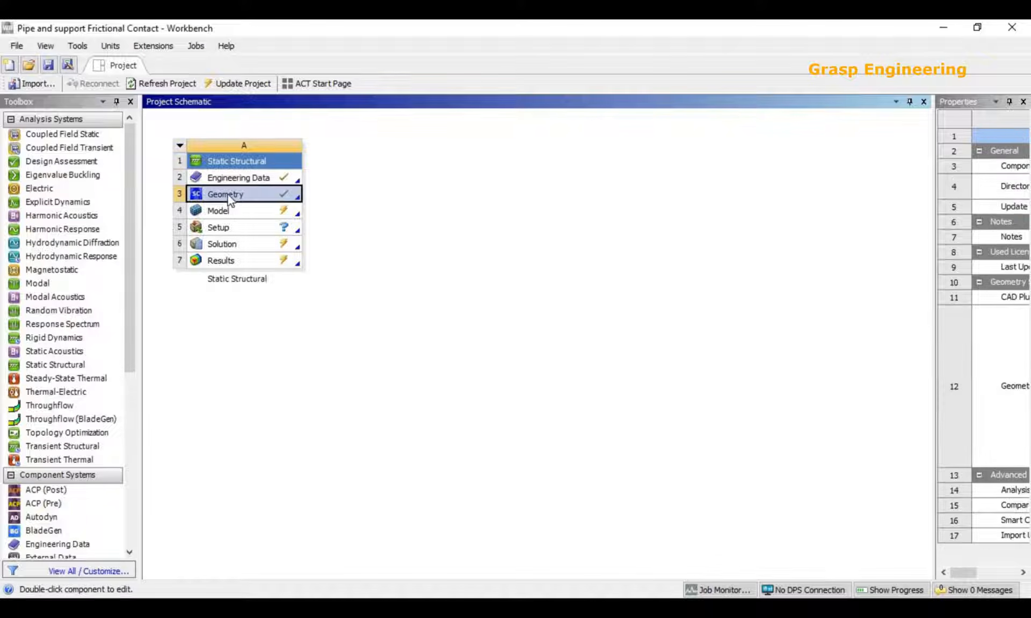
{"action": "right_click", "coordinate": [227, 194]}
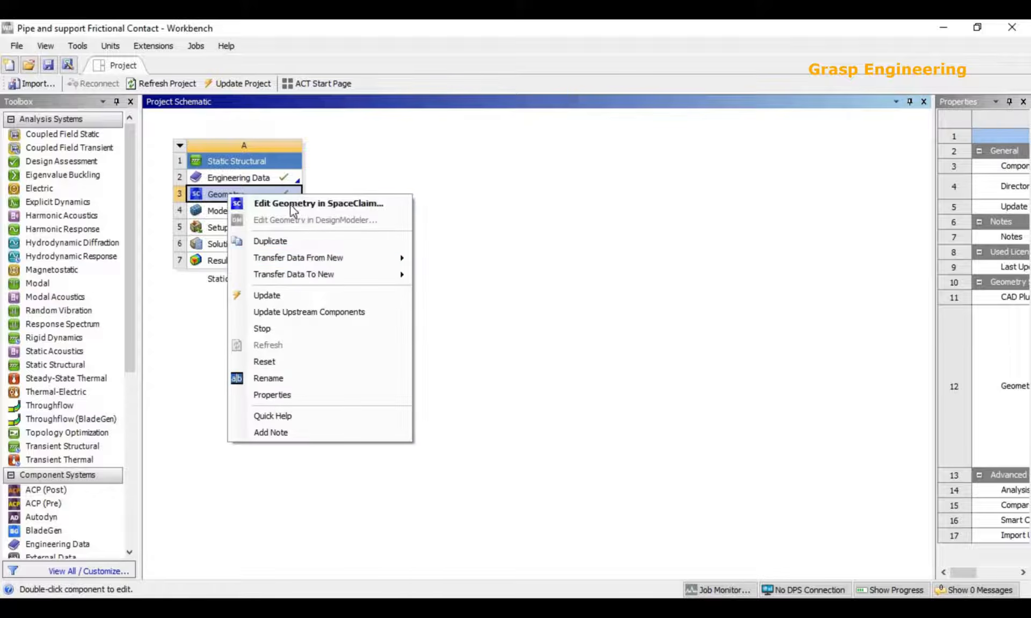
{"action": "mouse_move", "coordinate": [308, 257]}
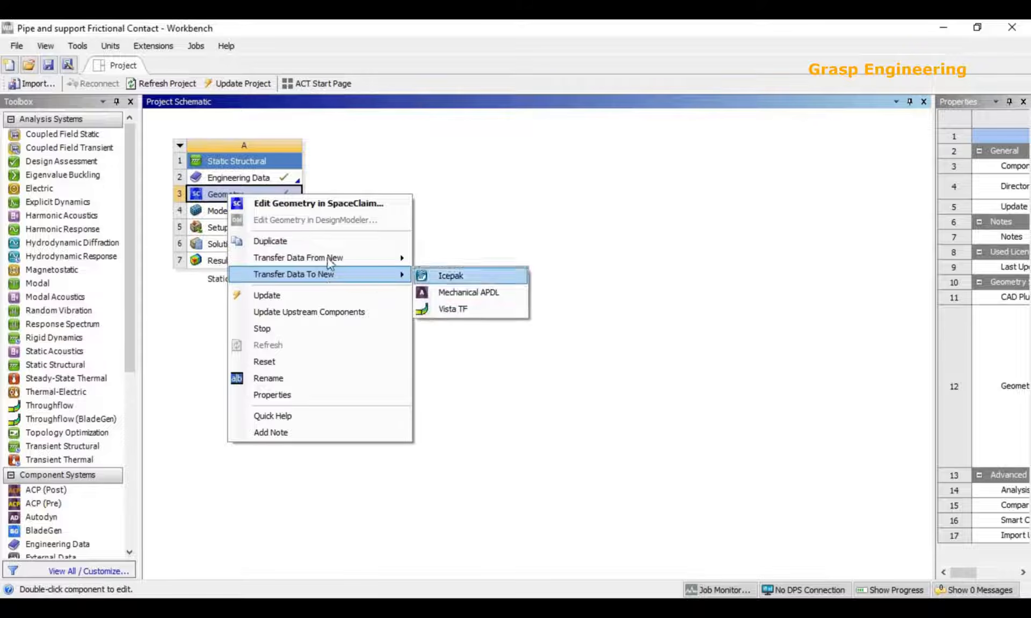
{"action": "left_click", "coordinate": [362, 204]}
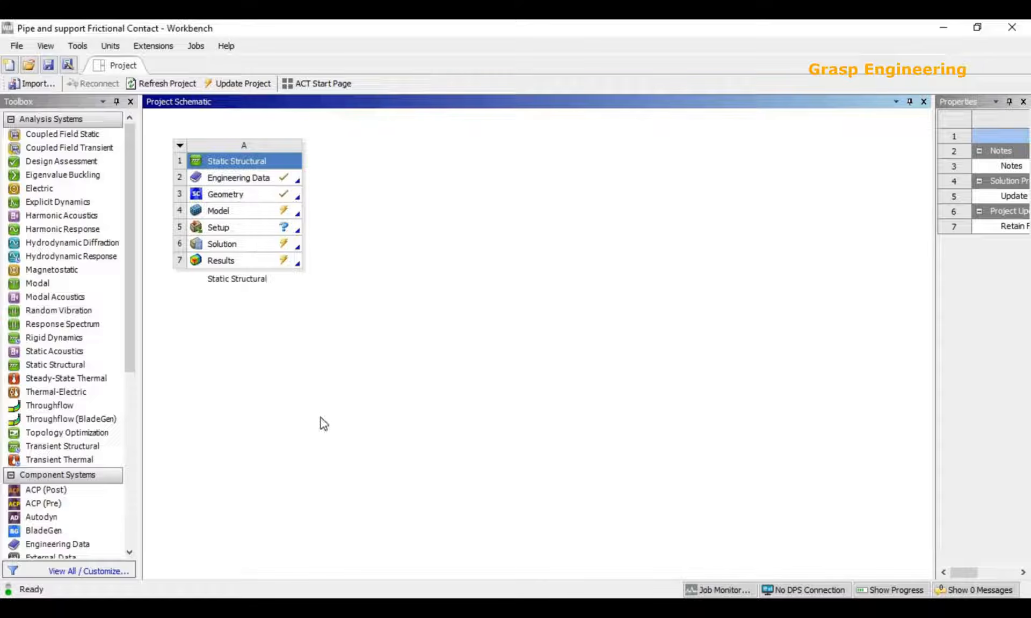
{"action": "key", "text": "alt+Tab"}
{"action": "key", "text": "alt+Tab"}
{"action": "key", "text": "alt+Tab"}
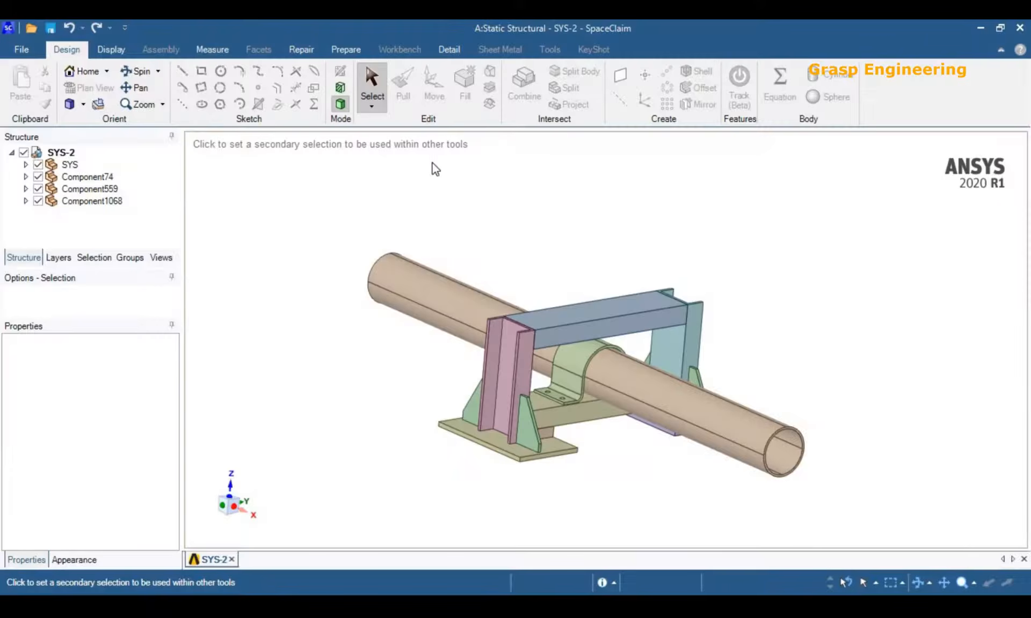
{"action": "left_click", "coordinate": [22, 49]}
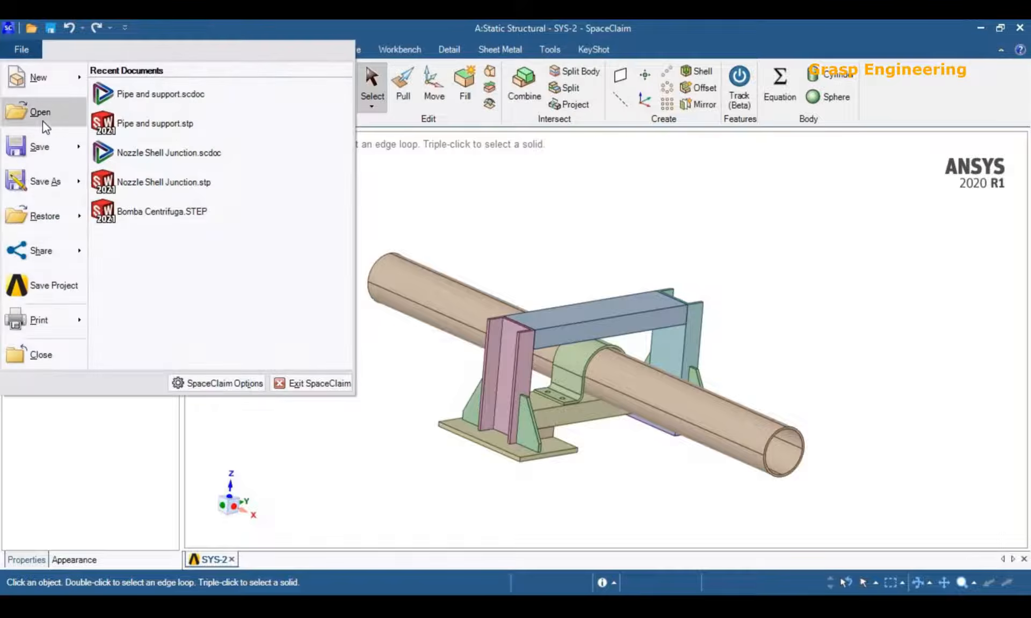
{"action": "left_click", "coordinate": [538, 188]}
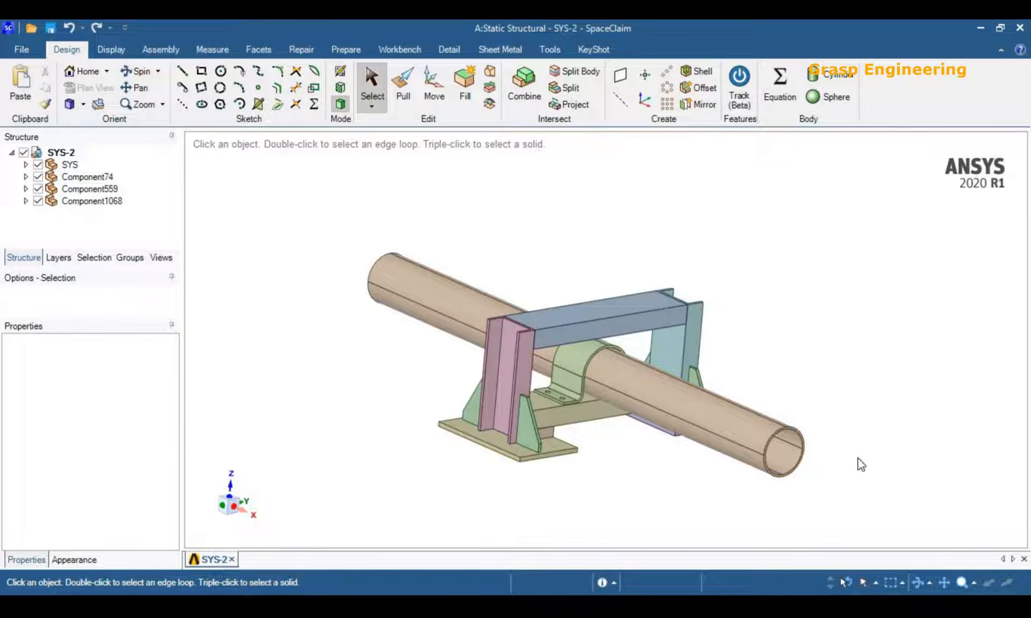
Examine the pipe and support assembly from several sides, including a close view of the pipe and its clamp.
{"action": "middle_click_drag", "start_coordinate": [840, 488], "coordinate": [607, 480]}
{"action": "mouse_move", "coordinate": [580, 326]}
{"action": "middle_mouse_down", "text": "ctrl"}
{"action": "mouse_move", "coordinate": [560, 329]}
{"action": "mouse_move", "coordinate": [494, 301]}
{"action": "mouse_move", "coordinate": [610, 318]}
{"action": "mouse_move", "coordinate": [598, 318]}
{"action": "middle_mouse_up", "text": "ctrl"}
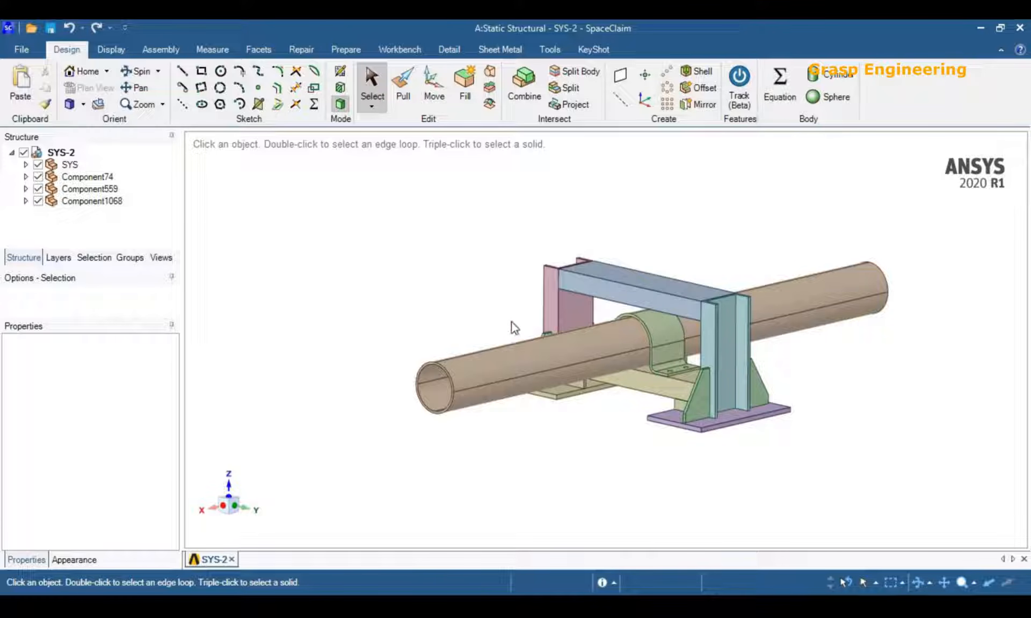
{"action": "middle_click_drag", "start_coordinate": [580, 391], "coordinate": [565, 424]}
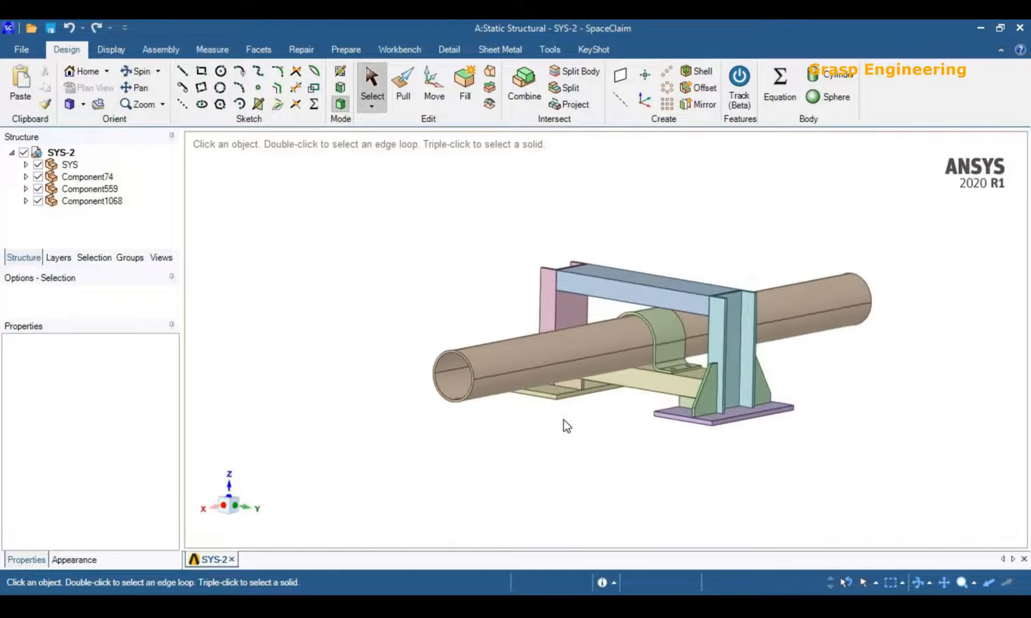
{"action": "middle_click_drag", "start_coordinate": [448, 411], "coordinate": [787, 466]}
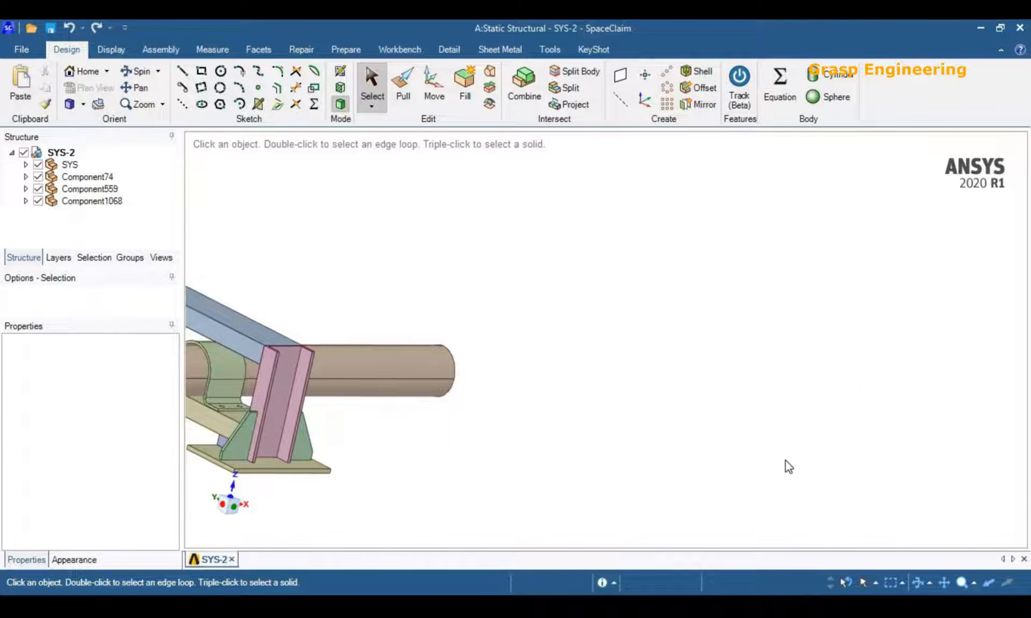
{"action": "middle_click_drag", "start_coordinate": [523, 437], "coordinate": [909, 379], "text": "ctrl"}
{"action": "scroll", "coordinate": [640, 359], "scroll_direction": "down", "scroll_amount": 5}
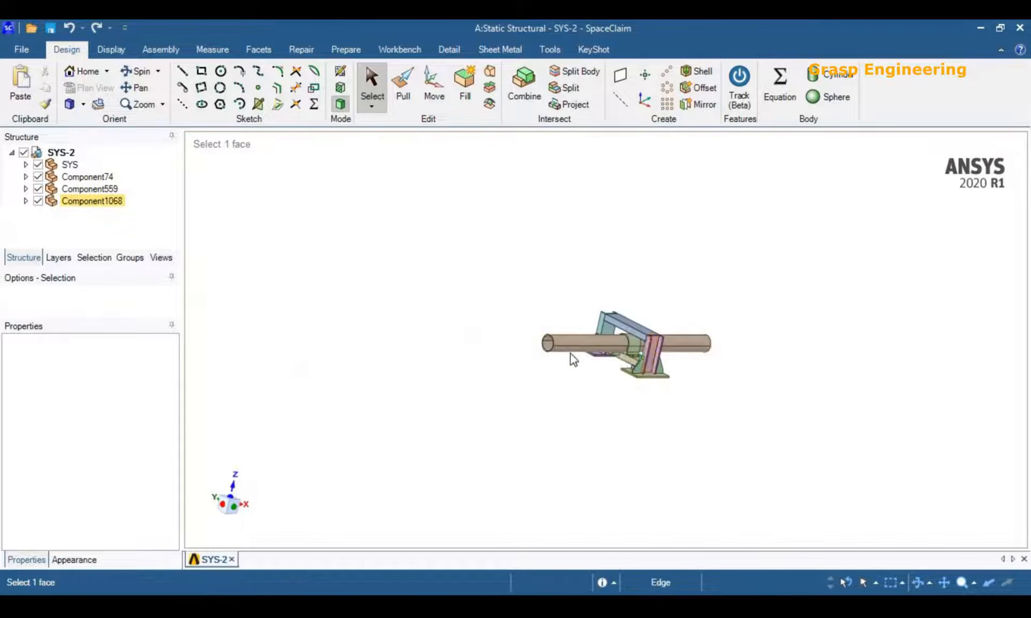
{"action": "scroll", "coordinate": [598, 354], "scroll_direction": "up", "scroll_amount": 5}
{"action": "scroll", "coordinate": [598, 354], "scroll_direction": "up", "scroll_amount": 3}
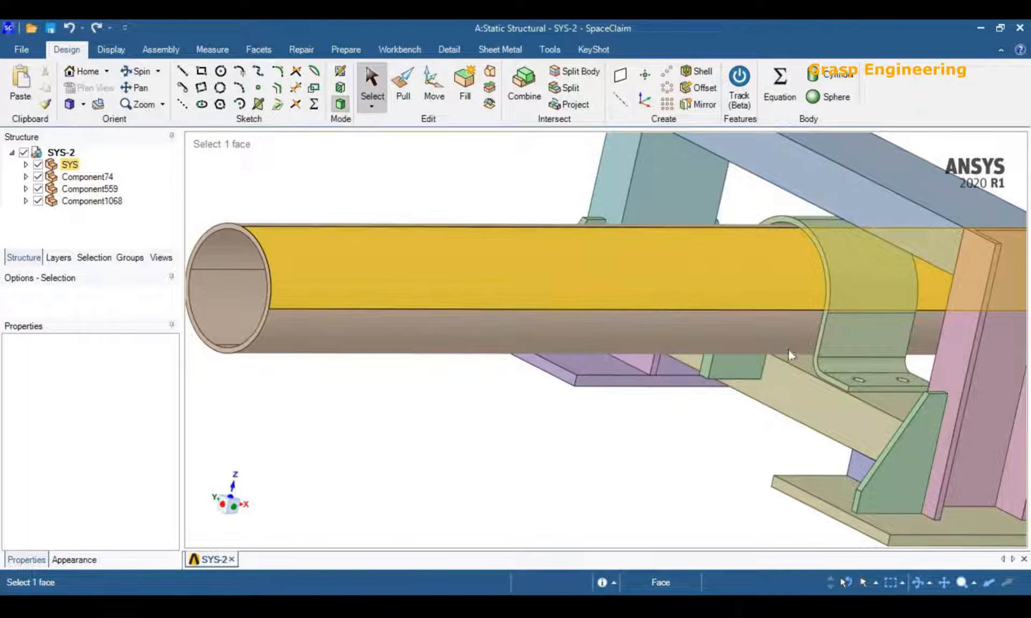
{"action": "middle_click_drag", "start_coordinate": [735, 420], "coordinate": [691, 418]}
{"action": "scroll", "coordinate": [691, 418], "scroll_direction": "up", "scroll_amount": 2}
{"action": "scroll", "coordinate": [691, 417], "scroll_direction": "down", "scroll_amount": 2}
Inspect the support frame's parts by selecting faces on the lower crossbeam, base plate and top beam.
{"action": "left_click", "coordinate": [811, 343]}
{"action": "middle_click_drag", "start_coordinate": [808, 345], "coordinate": [649, 333]}
{"action": "left_click", "coordinate": [777, 415]}
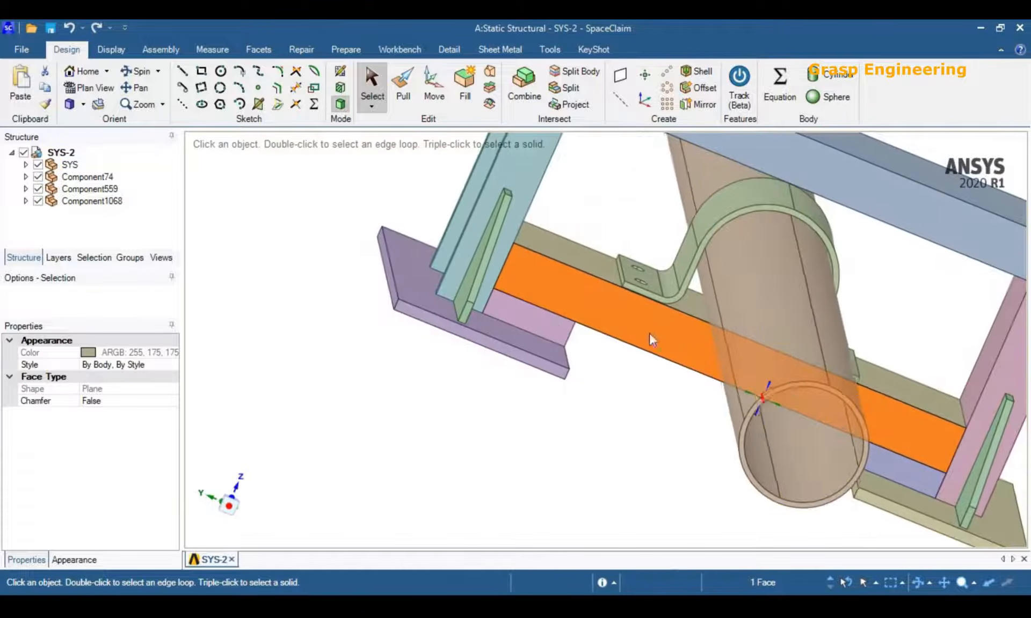
{"action": "left_click", "coordinate": [553, 326]}
{"action": "middle_click_drag", "start_coordinate": [553, 325], "coordinate": [460, 453]}
{"action": "left_click", "coordinate": [457, 406]}
{"action": "middle_click_drag", "start_coordinate": [458, 406], "coordinate": [460, 376]}
{"action": "scroll", "coordinate": [460, 375], "scroll_direction": "down", "scroll_amount": 3}
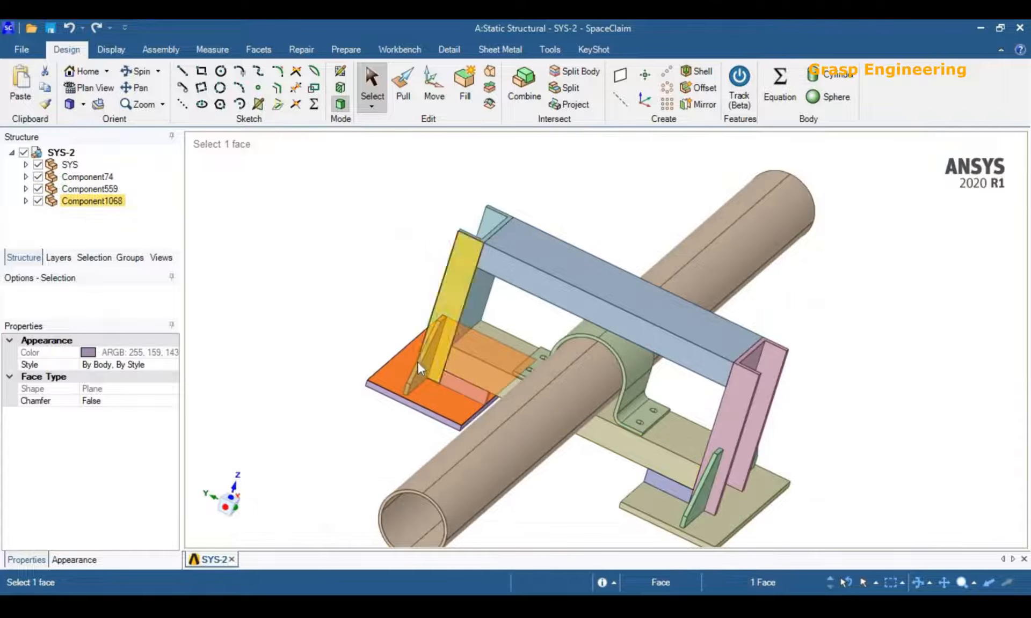
{"action": "left_click", "coordinate": [439, 325]}
{"action": "left_click", "coordinate": [539, 257]}
{"action": "middle_click_drag", "start_coordinate": [773, 447], "coordinate": [652, 473]}
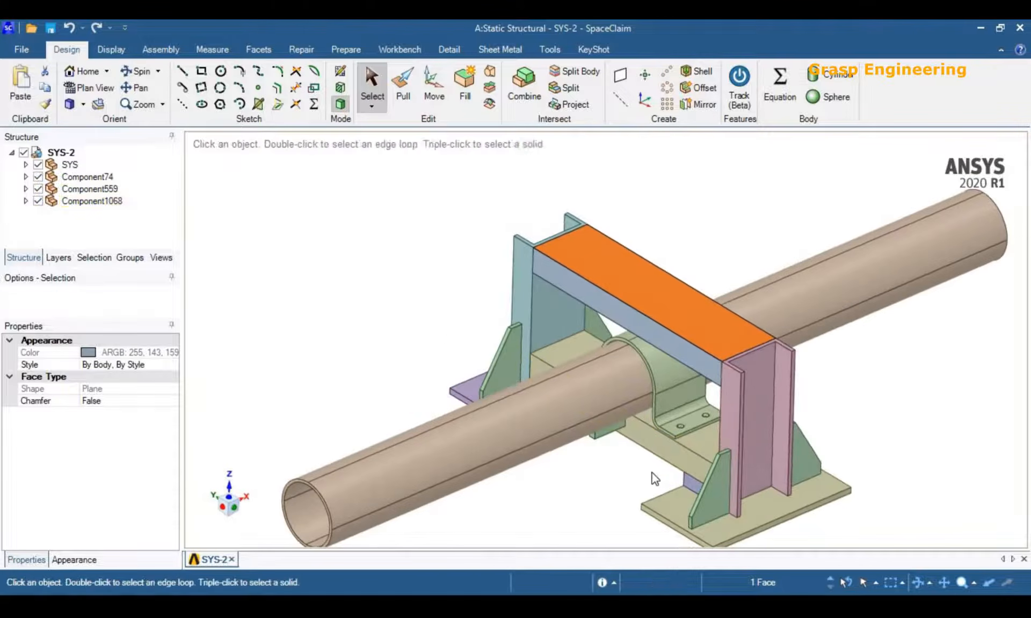
Clear the top beam's face selection and look over the whole pipe and support assembly.
{"action": "scroll", "coordinate": [652, 472], "scroll_direction": "up", "scroll_amount": 2}
{"action": "scroll", "coordinate": [641, 467], "scroll_direction": "down", "scroll_amount": 6}
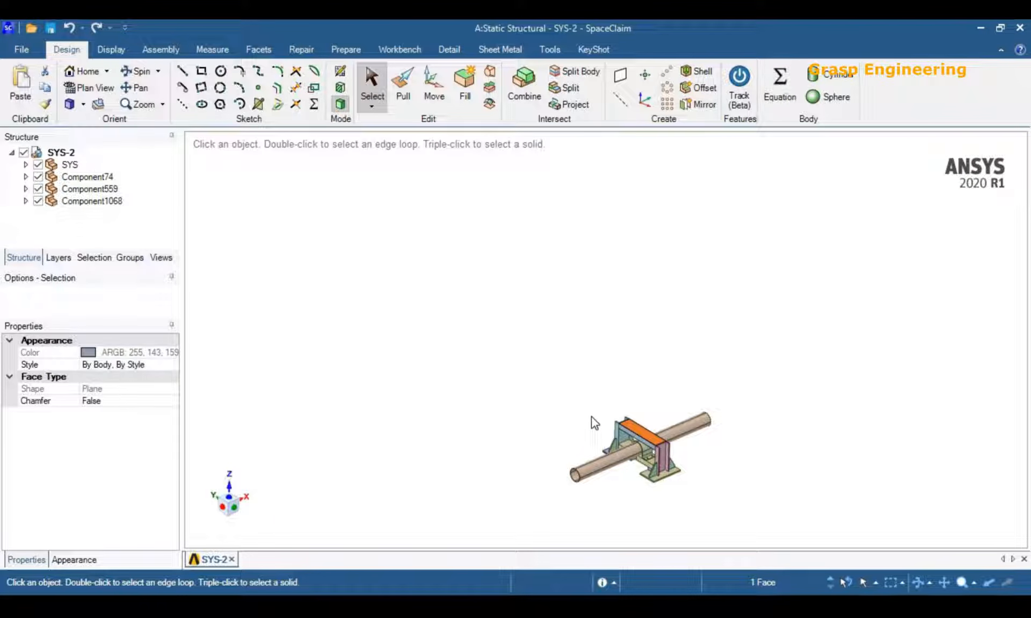
{"action": "left_click", "coordinate": [594, 416]}
{"action": "scroll", "coordinate": [591, 405], "scroll_direction": "up", "scroll_amount": 1}
{"action": "scroll", "coordinate": [591, 405], "scroll_direction": "up", "scroll_amount": 1}
{"action": "scroll", "coordinate": [532, 298], "scroll_direction": "down", "scroll_amount": 3}
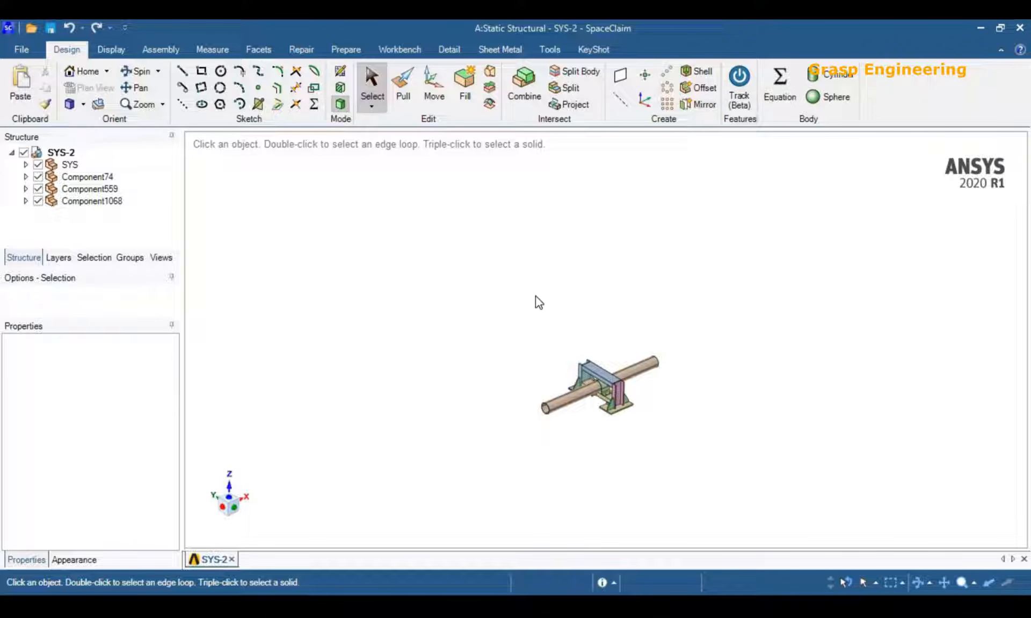
Inspect the small block beneath the pipe up close by selecting its side face, and clear the selection.
{"action": "scroll", "coordinate": [628, 428], "scroll_direction": "up", "scroll_amount": 5}
{"action": "middle_click_drag", "start_coordinate": [561, 382], "coordinate": [507, 370]}
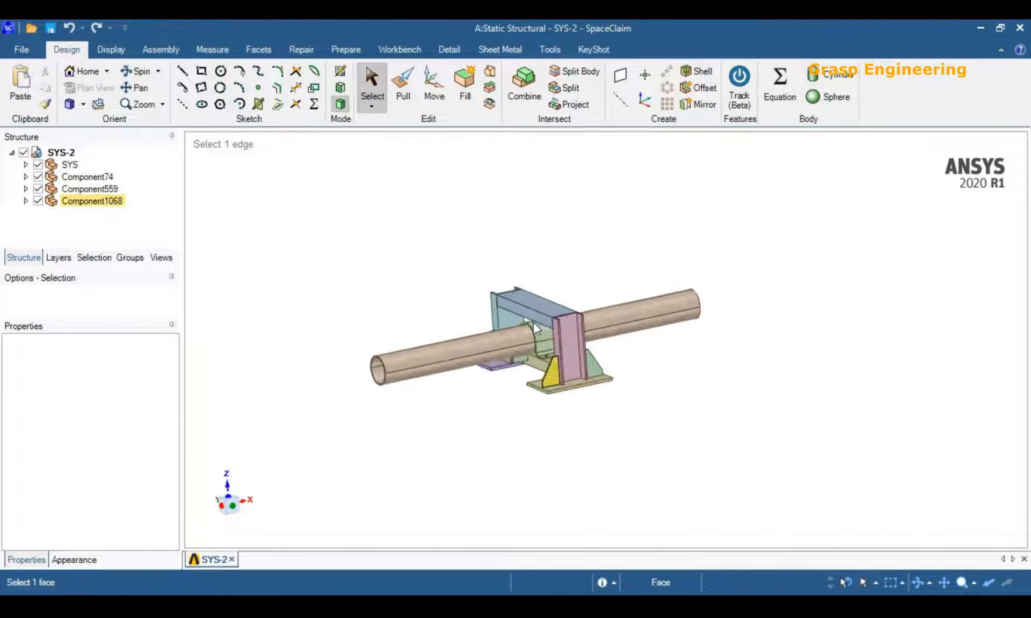
{"action": "scroll", "coordinate": [532, 323], "scroll_direction": "up", "scroll_amount": 8}
{"action": "left_click", "coordinate": [584, 295]}
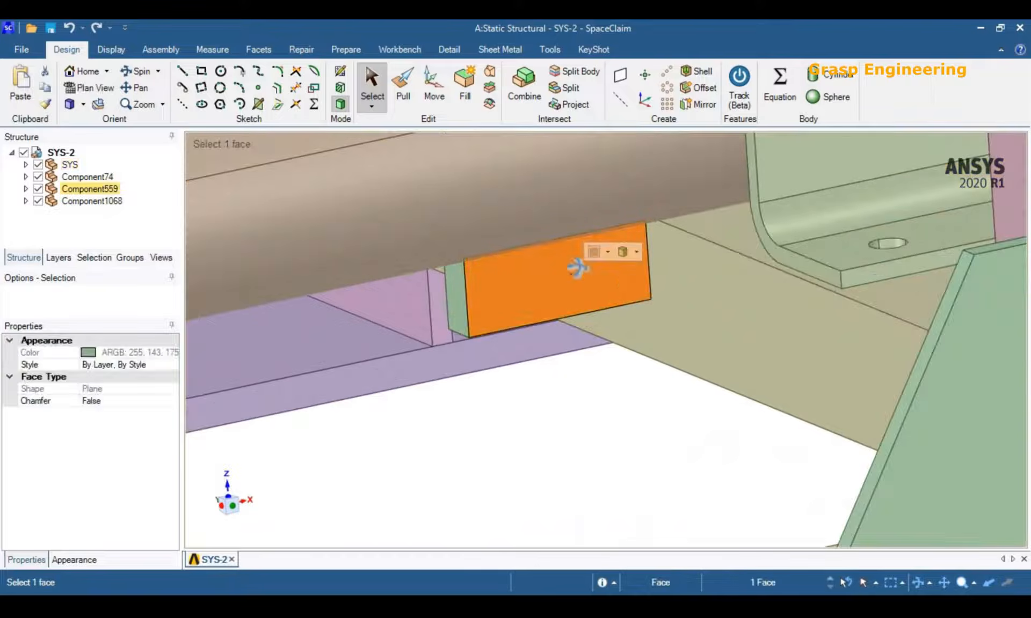
{"action": "middle_click_drag", "start_coordinate": [584, 295], "coordinate": [584, 248]}
{"action": "left_click", "coordinate": [549, 175], "text": "ctrl"}
{"action": "mouse_move", "coordinate": [681, 298]}
{"action": "middle_mouse_down"}
{"action": "mouse_move", "coordinate": [617, 299]}
{"action": "mouse_move", "coordinate": [687, 290]}
{"action": "mouse_move", "coordinate": [621, 282]}
{"action": "mouse_move", "coordinate": [664, 306]}
{"action": "middle_mouse_up"}
{"action": "scroll", "coordinate": [678, 294], "scroll_direction": "down", "scroll_amount": 8}
{"action": "left_click", "coordinate": [589, 405]}
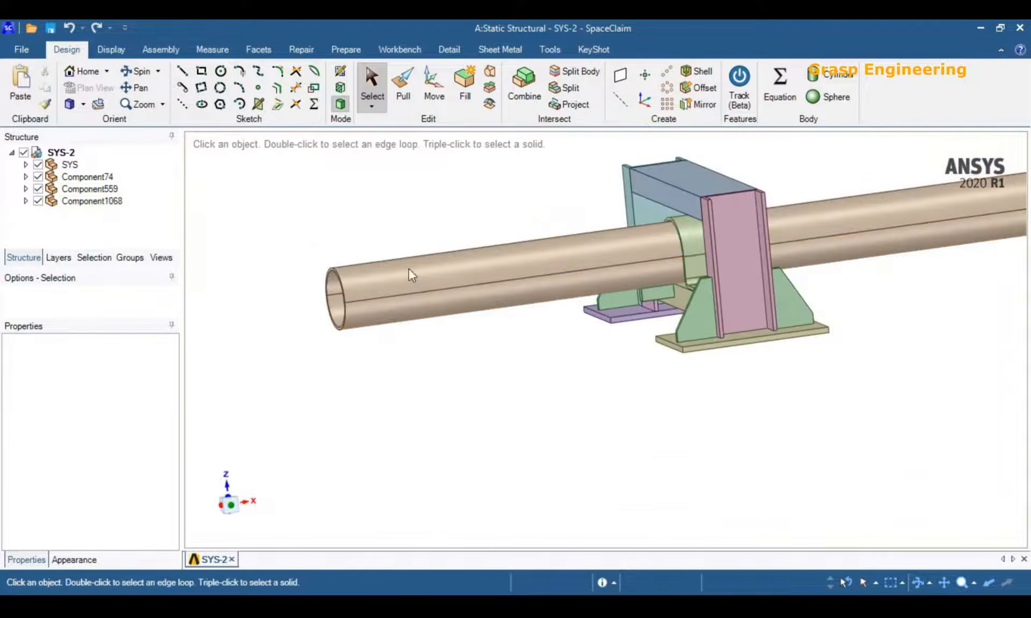
Select the pipe's upper outer face to examine the pipe against its support, clear the selection and view the frame from the front side.
{"action": "left_click", "coordinate": [403, 274]}
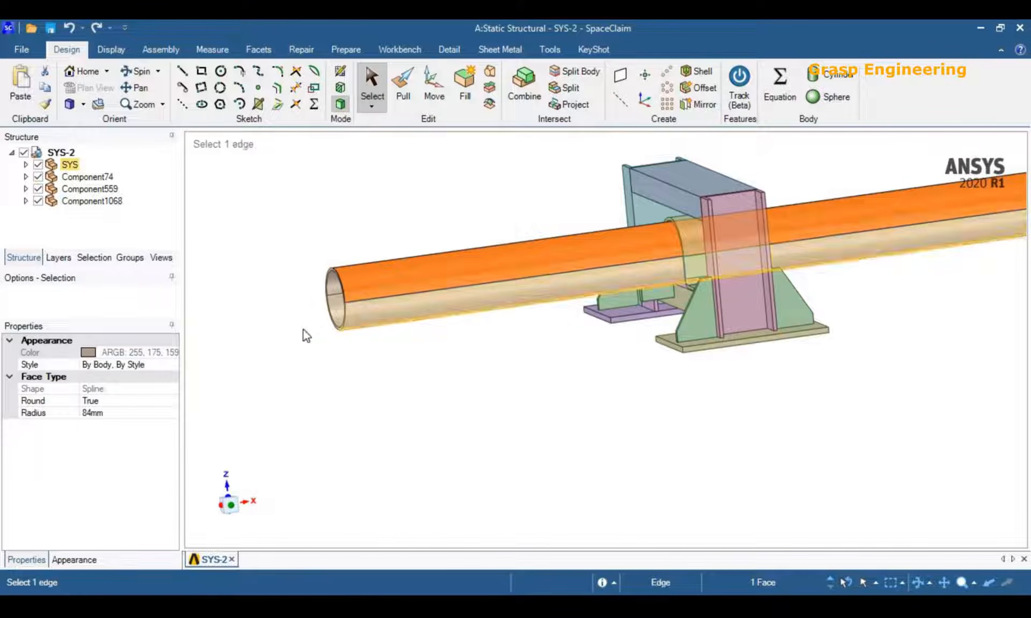
{"action": "scroll", "coordinate": [692, 307], "scroll_direction": "up", "scroll_amount": 2}
{"action": "scroll", "coordinate": [656, 304], "scroll_direction": "down", "scroll_amount": 3}
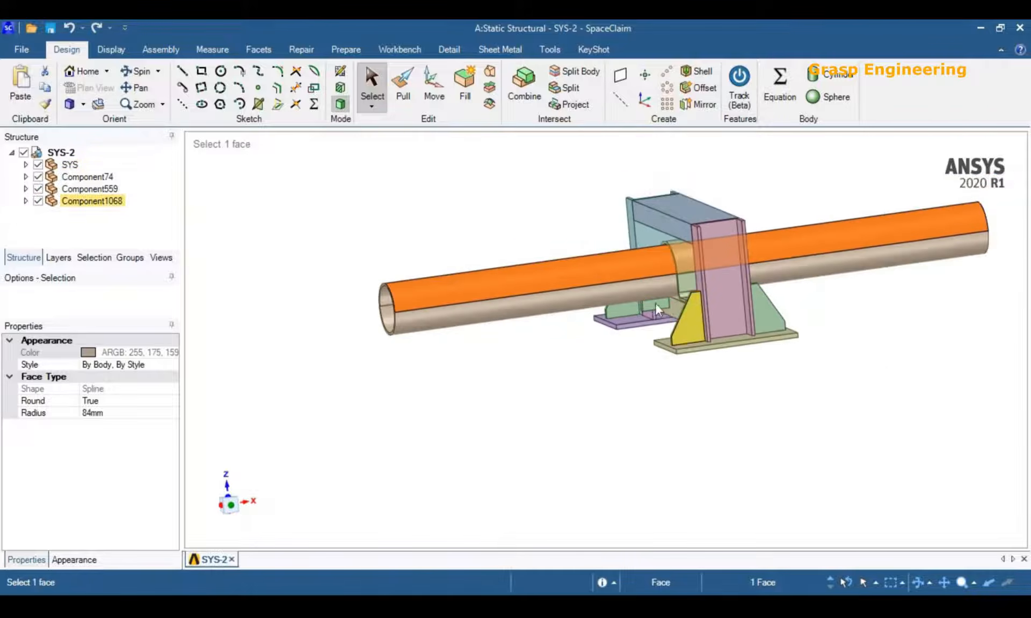
{"action": "scroll", "coordinate": [649, 308], "scroll_direction": "up", "scroll_amount": 3}
{"action": "scroll", "coordinate": [650, 308], "scroll_direction": "up", "scroll_amount": 2}
{"action": "scroll", "coordinate": [656, 292], "scroll_direction": "down", "scroll_amount": 4}
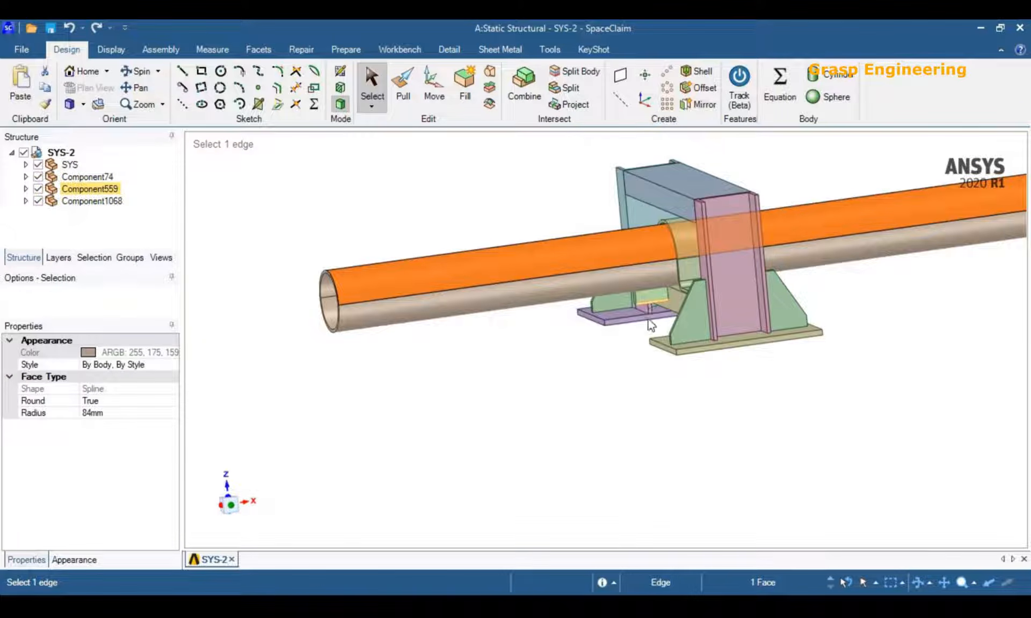
{"action": "key", "text": "Escape"}
{"action": "middle_click_drag", "start_coordinate": [649, 344], "coordinate": [621, 375]}
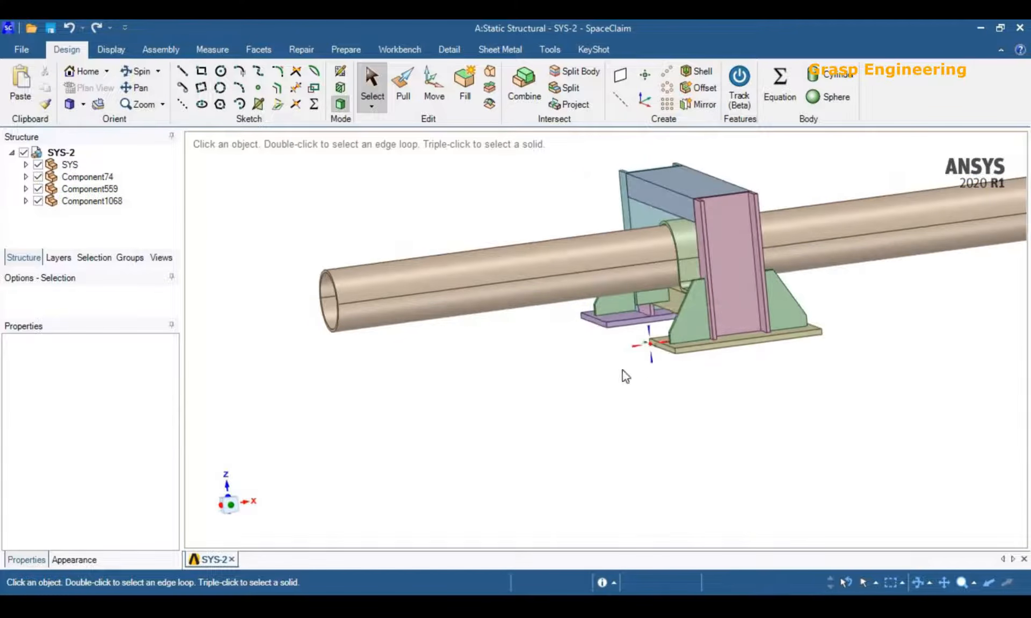
{"action": "scroll", "coordinate": [668, 275], "scroll_direction": "up", "scroll_amount": 6}
{"action": "scroll", "coordinate": [674, 269], "scroll_direction": "down", "scroll_amount": 6}
{"action": "middle_click_drag", "start_coordinate": [683, 345], "coordinate": [780, 343]}
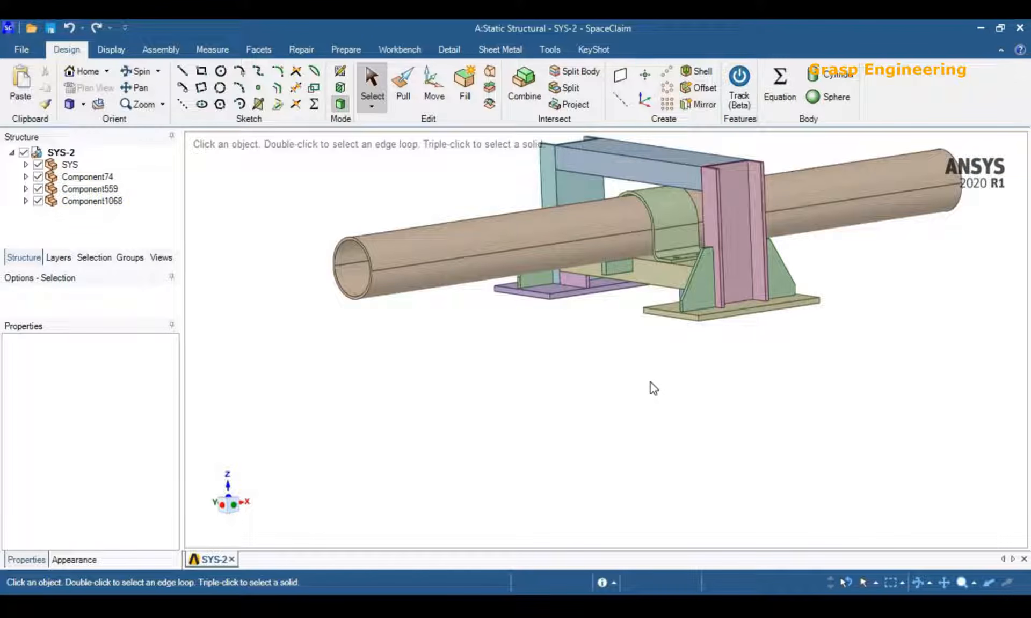
Check the Share Topology property of Component74, Component559 and Component1068, and look through the bodies inside Component1068.
{"action": "left_click", "coordinate": [87, 176]}
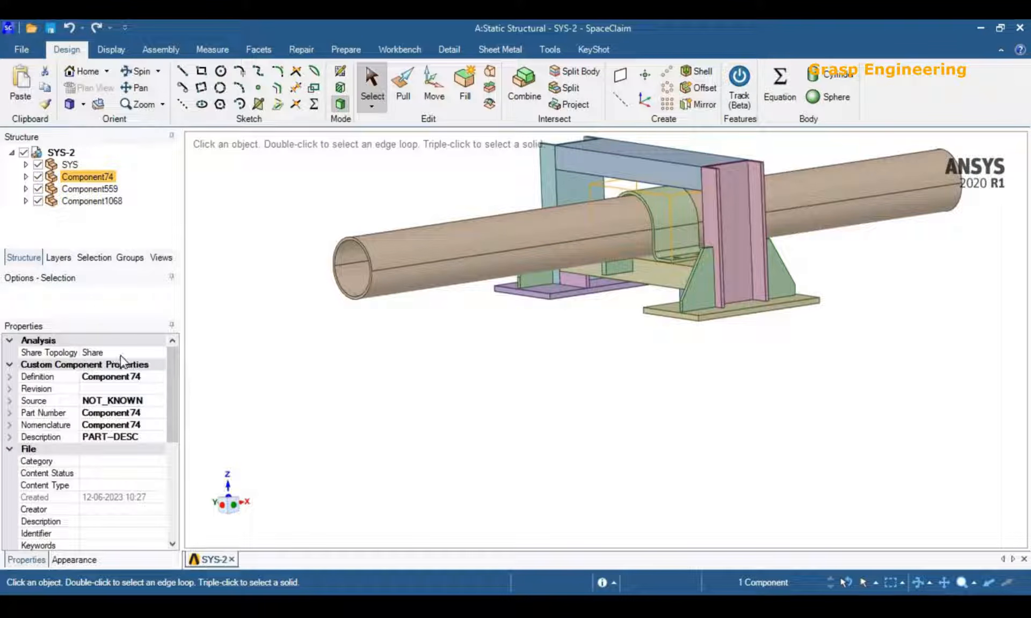
{"action": "left_click", "coordinate": [85, 188]}
{"action": "left_click", "coordinate": [87, 201]}
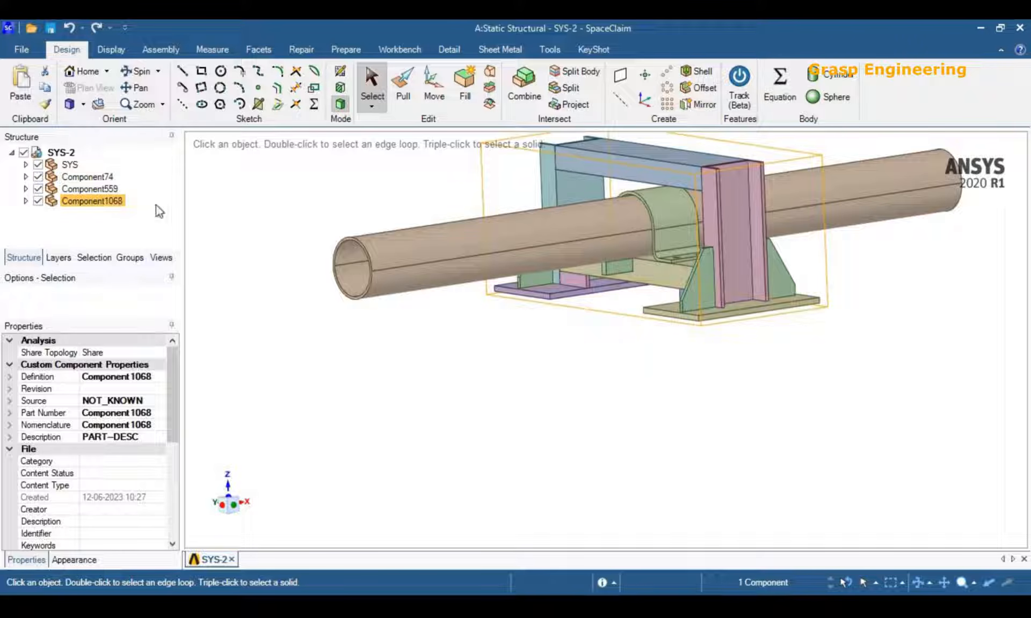
{"action": "left_click", "coordinate": [26, 201]}
{"action": "scroll", "coordinate": [64, 213], "scroll_direction": "down", "scroll_amount": 1}
{"action": "scroll", "coordinate": [64, 213], "scroll_direction": "up", "scroll_amount": 1}
{"action": "left_click", "coordinate": [26, 201]}
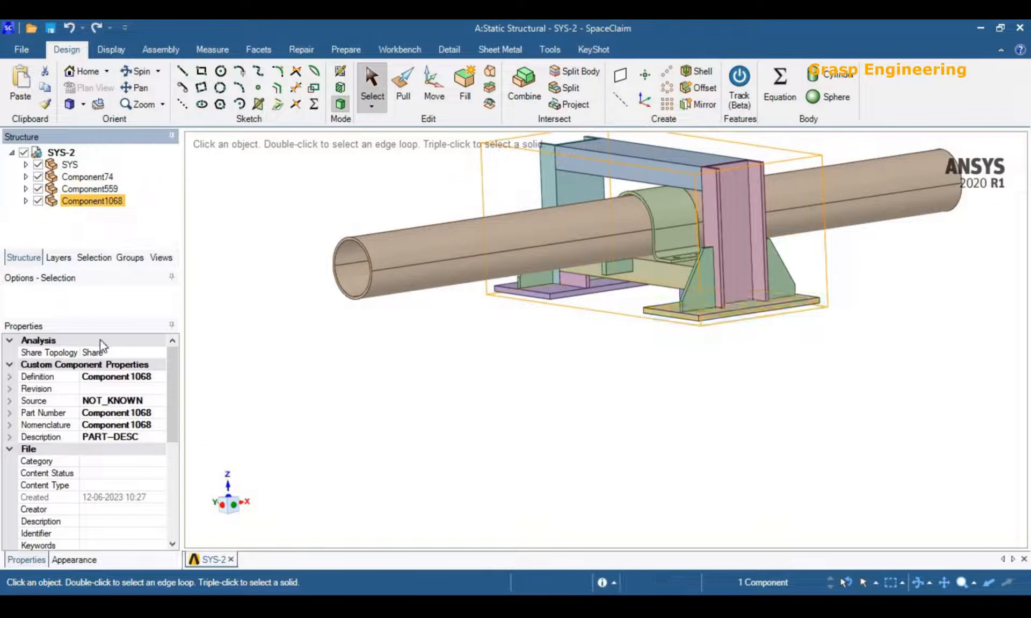
{"action": "left_click", "coordinate": [119, 352]}
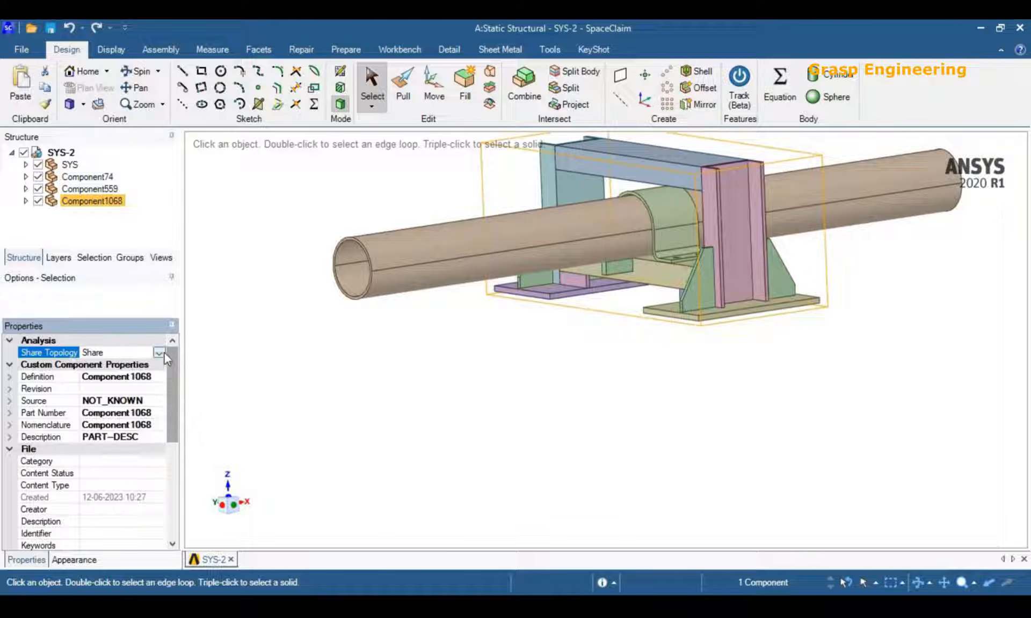
{"action": "right_click", "coordinate": [102, 204]}
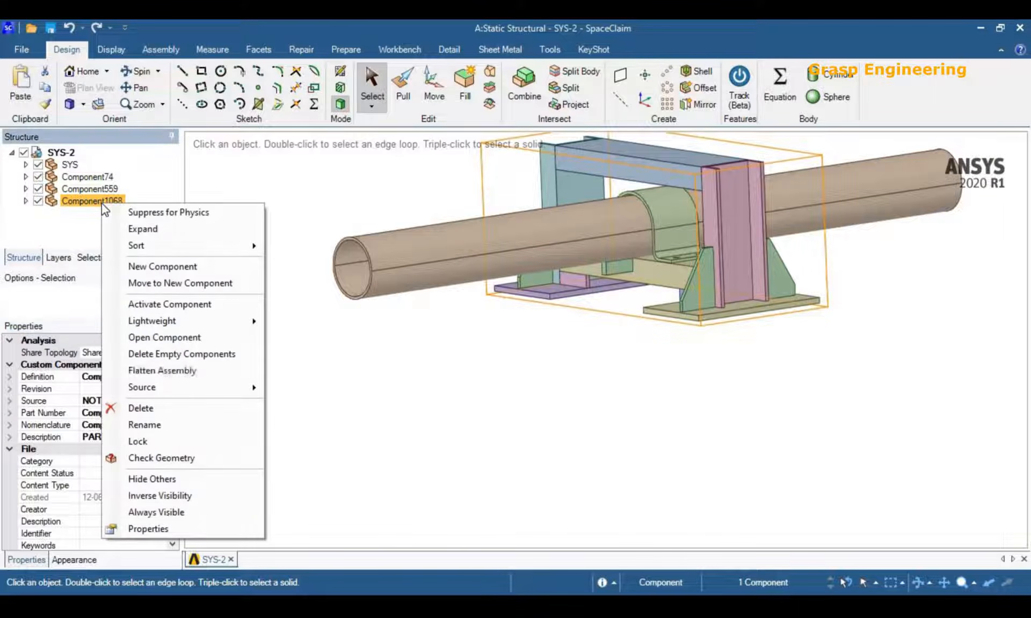
{"action": "left_click", "coordinate": [138, 425]}
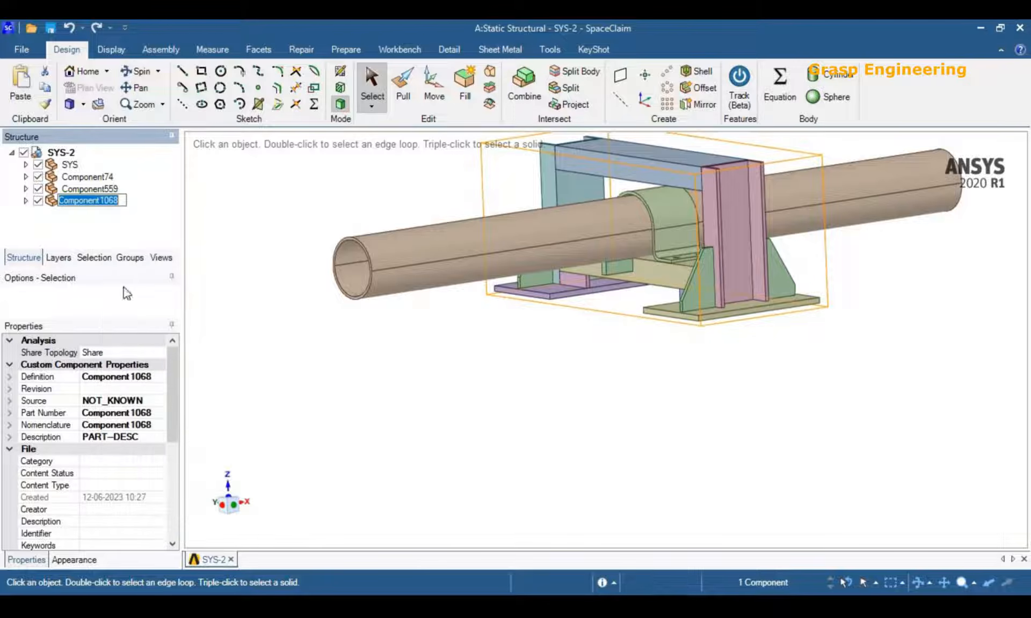
{"action": "key", "text": "Return"}
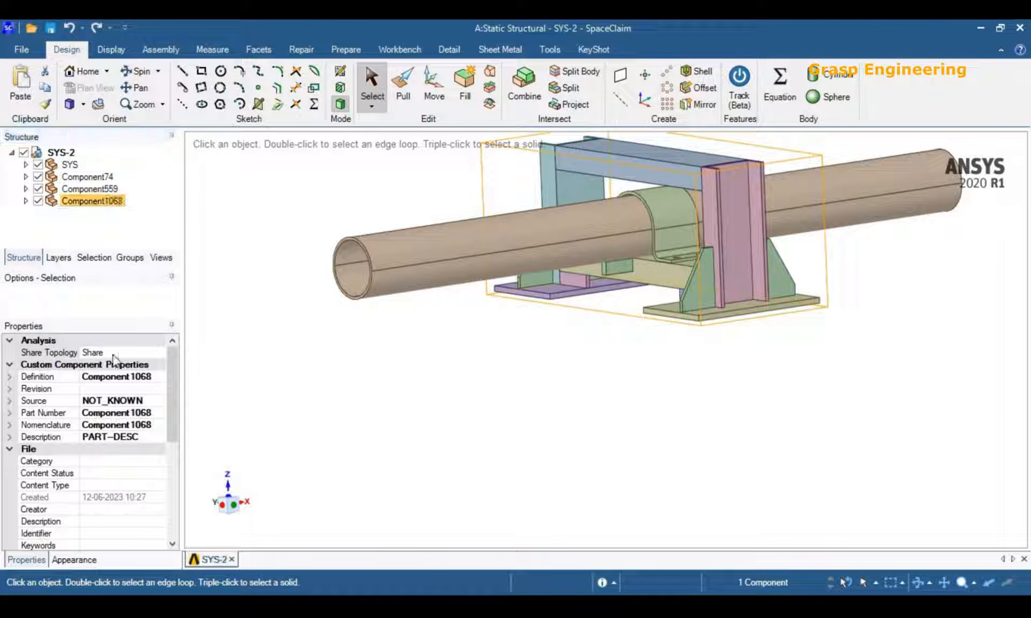
Set the Share Topology of Component1068 to Share and clear the selection.
{"action": "left_click", "coordinate": [152, 354]}
{"action": "left_click", "coordinate": [159, 354]}
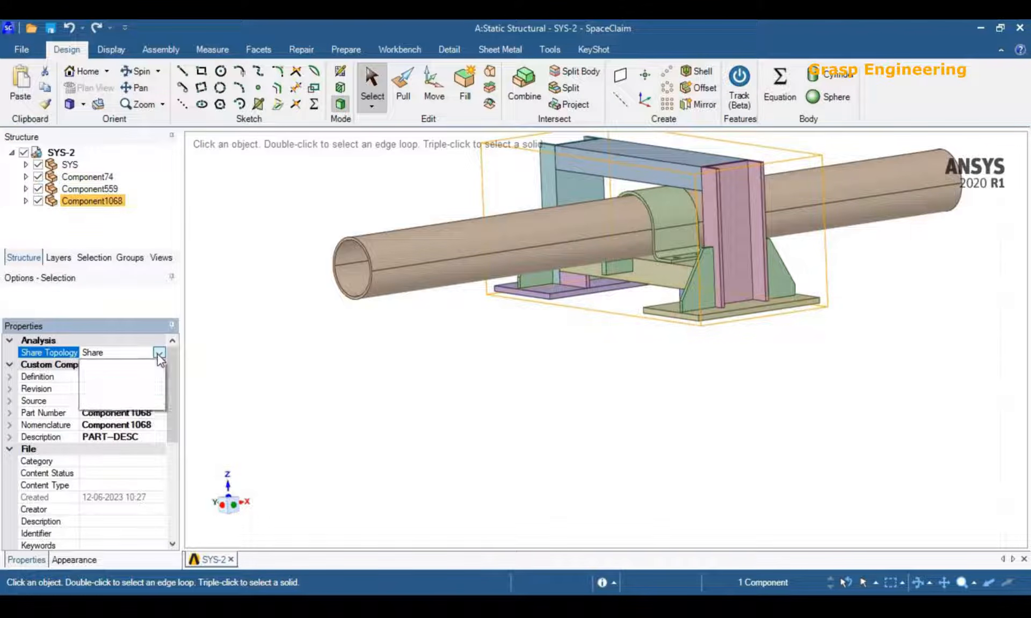
{"action": "left_click", "coordinate": [102, 388]}
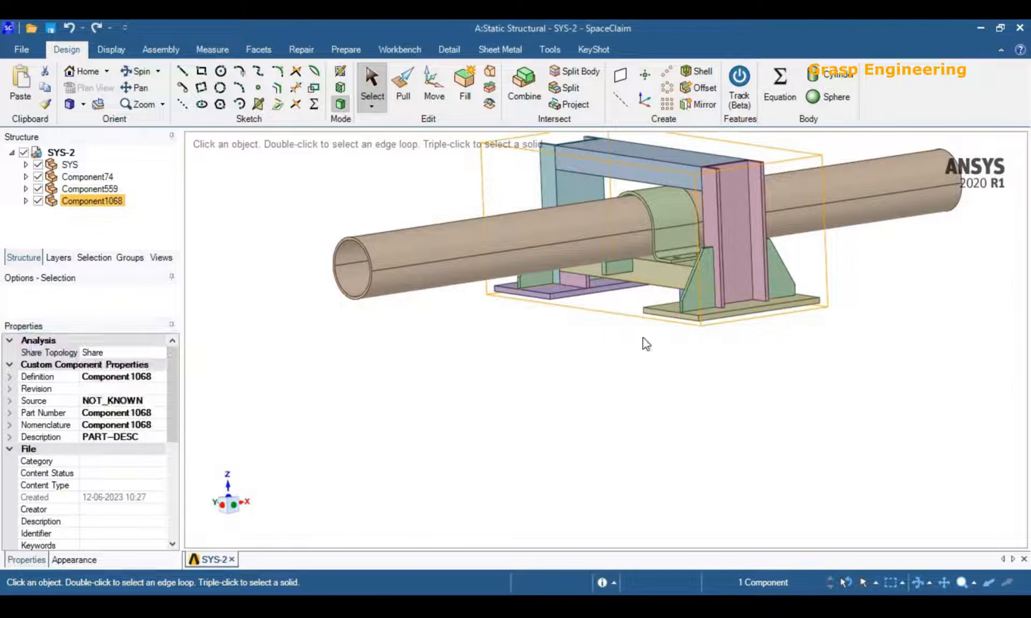
{"action": "left_click", "coordinate": [643, 337]}
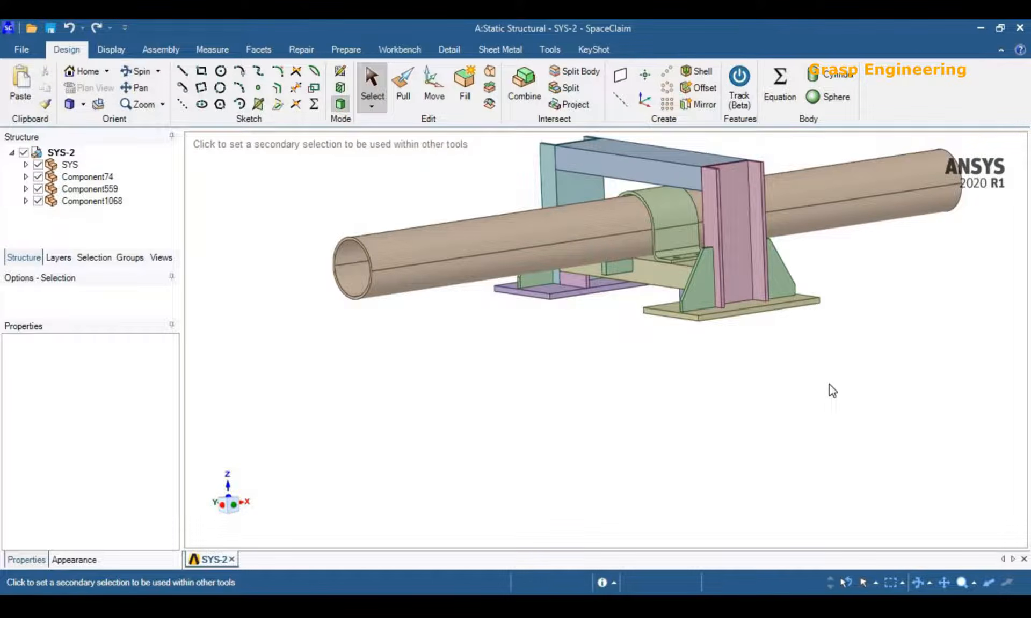
Switch to Workbench, open the Static Structural system's Model in Mechanical and view the pipe assembly from an angle.
{"action": "key", "text": "alt+Tab"}
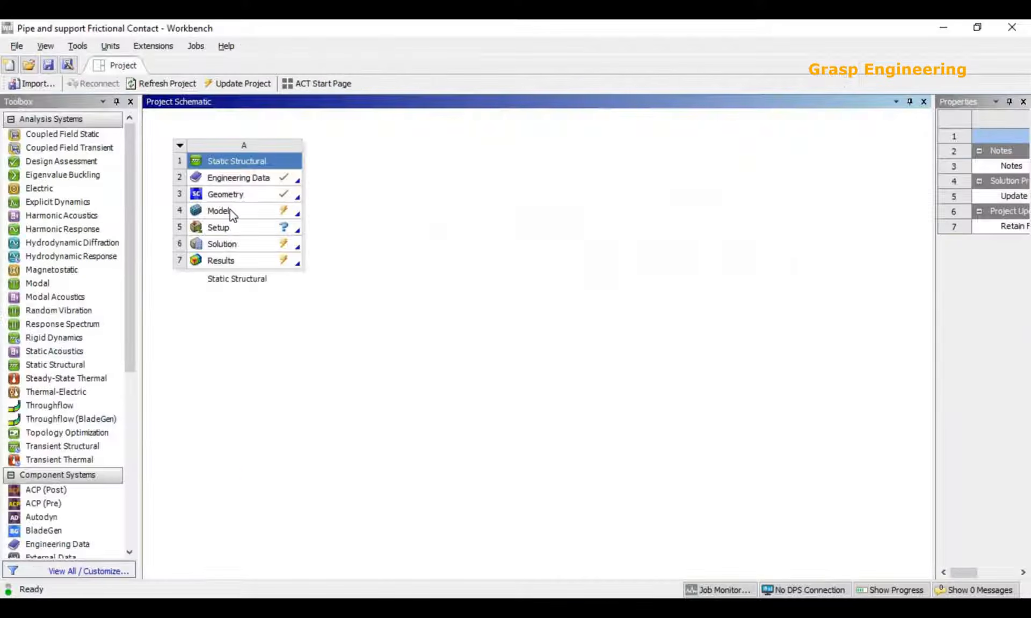
{"action": "double_click", "coordinate": [230, 209]}
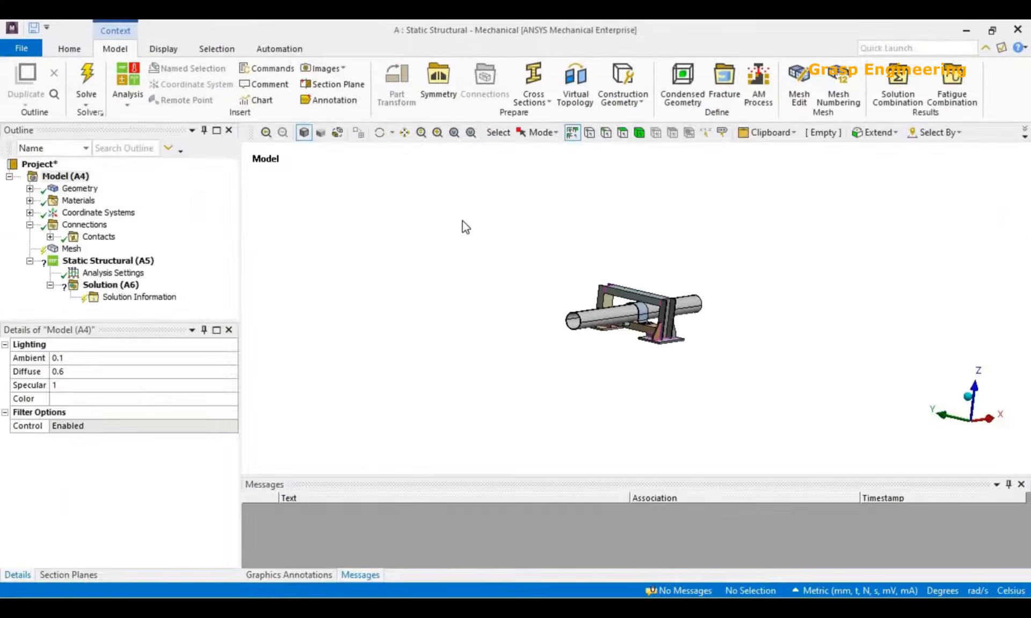
{"action": "middle_click_drag", "start_coordinate": [573, 324], "coordinate": [653, 343]}
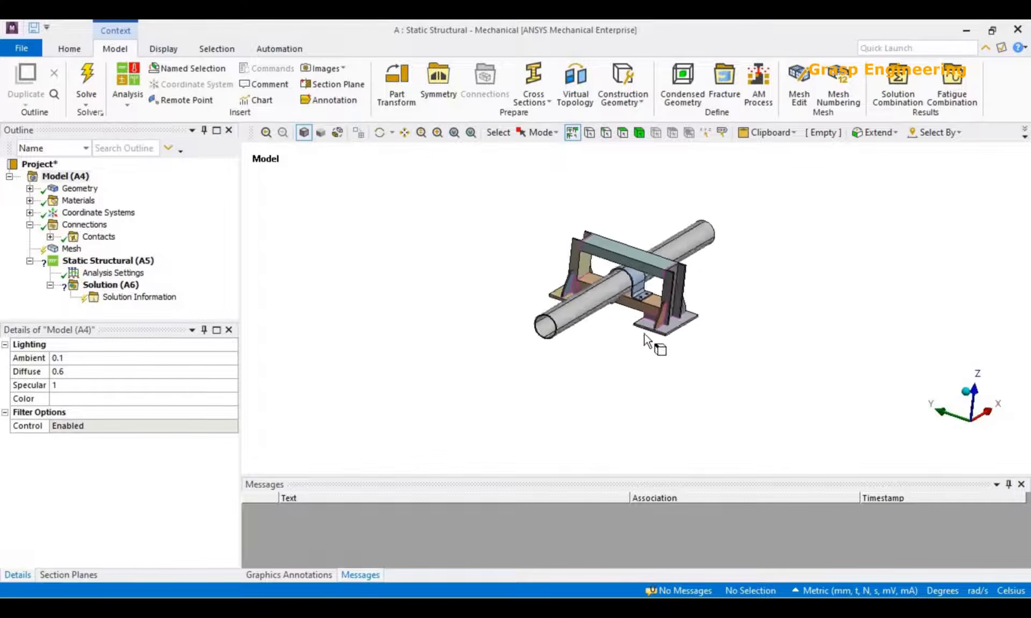
{"action": "scroll", "coordinate": [653, 343], "scroll_direction": "up", "scroll_amount": 4}
{"action": "middle_click_drag", "start_coordinate": [591, 311], "coordinate": [578, 307]}
{"action": "middle_click_drag", "start_coordinate": [516, 321], "coordinate": [561, 369], "text": "ctrl"}
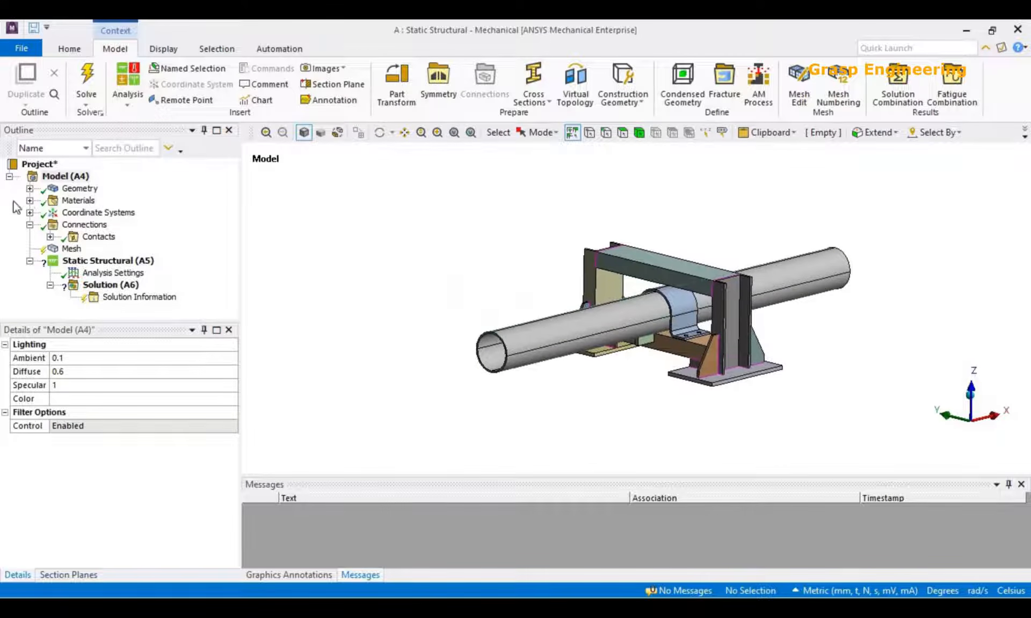
Review the parts under Geometry and the material properties and curves of Structural Steel in Mechanical.
{"action": "left_click", "coordinate": [30, 189]}
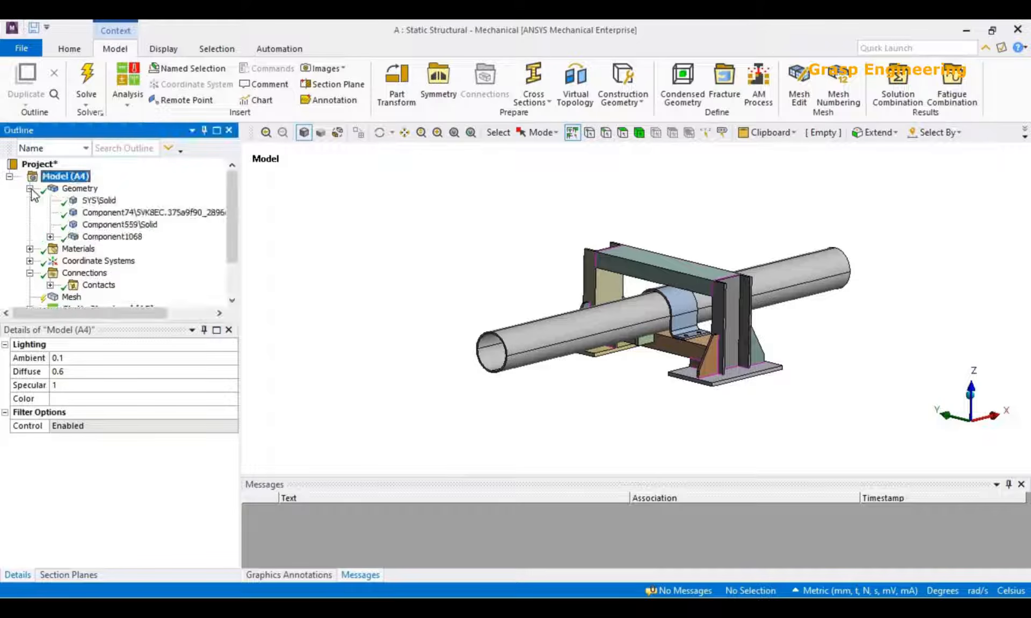
{"action": "left_click", "coordinate": [30, 189]}
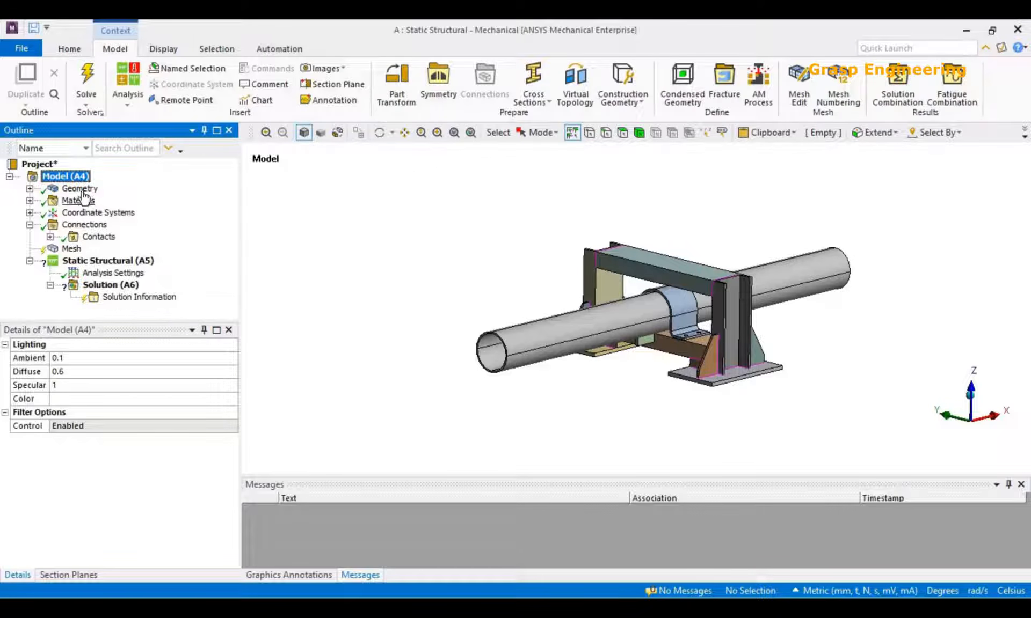
{"action": "left_click", "coordinate": [78, 191]}
{"action": "left_click", "coordinate": [30, 201]}
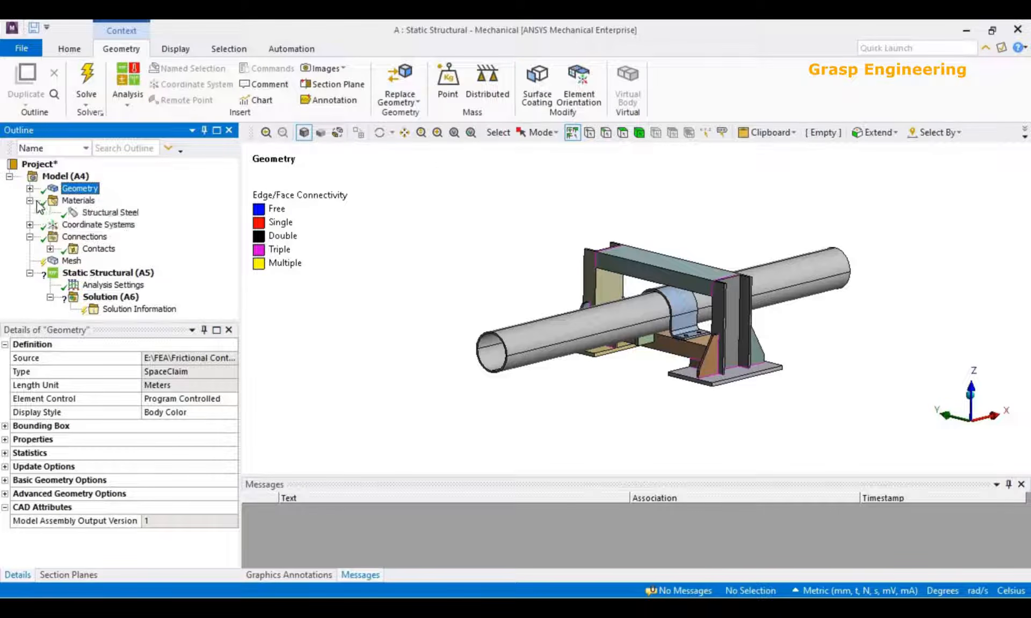
{"action": "left_click", "coordinate": [96, 215]}
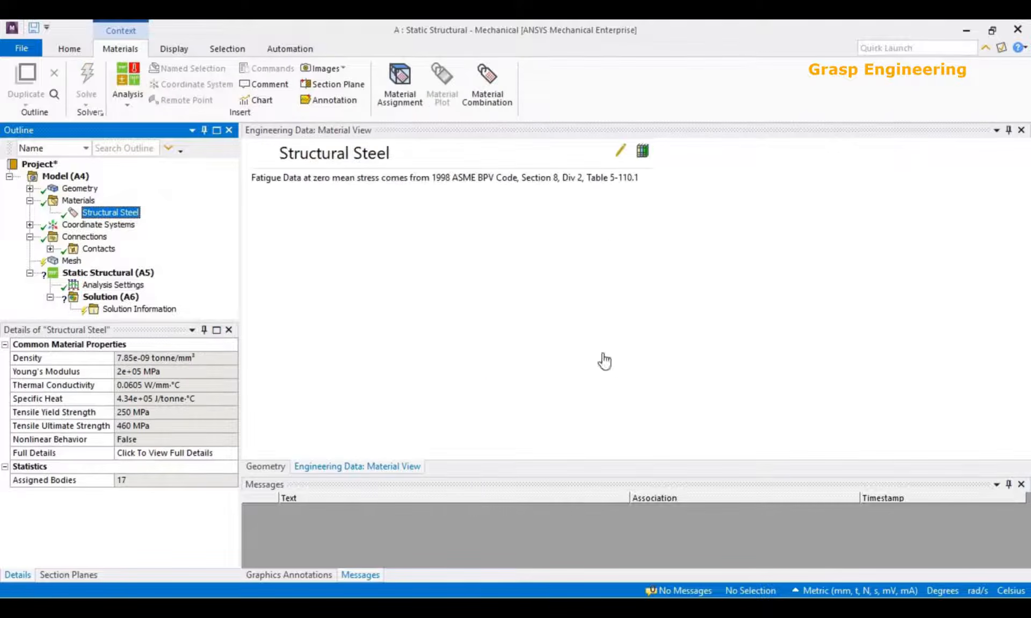
{"action": "scroll", "coordinate": [515, 316], "scroll_direction": "down", "scroll_amount": 3}
{"action": "scroll", "coordinate": [517, 316], "scroll_direction": "down", "scroll_amount": 2}
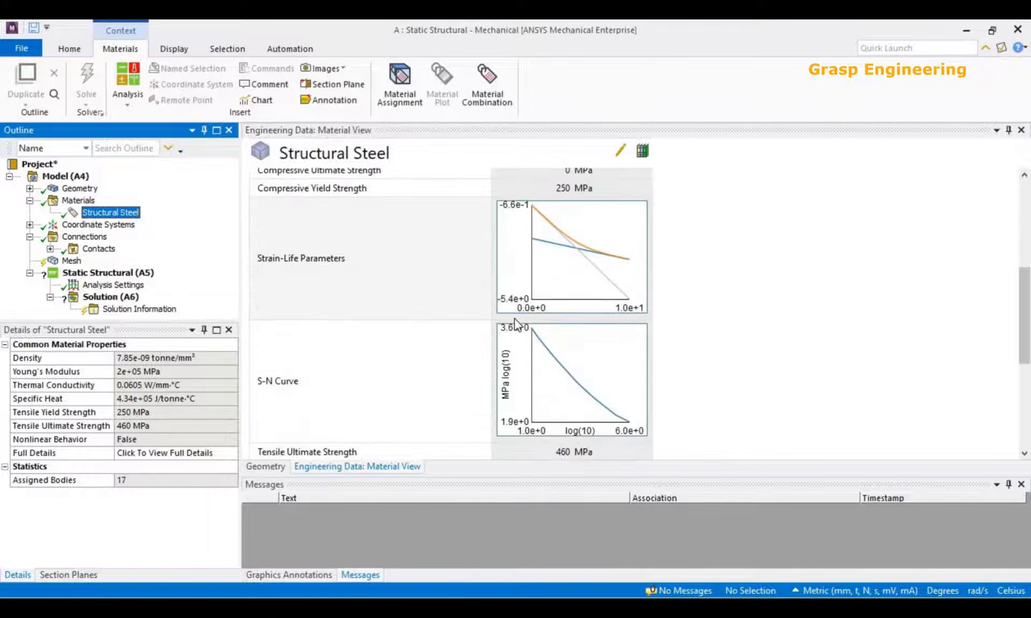
Switch to Workbench, open Engineering Data and look at the new-material row and the available Physical Properties.
{"action": "key", "text": "alt+Tab"}
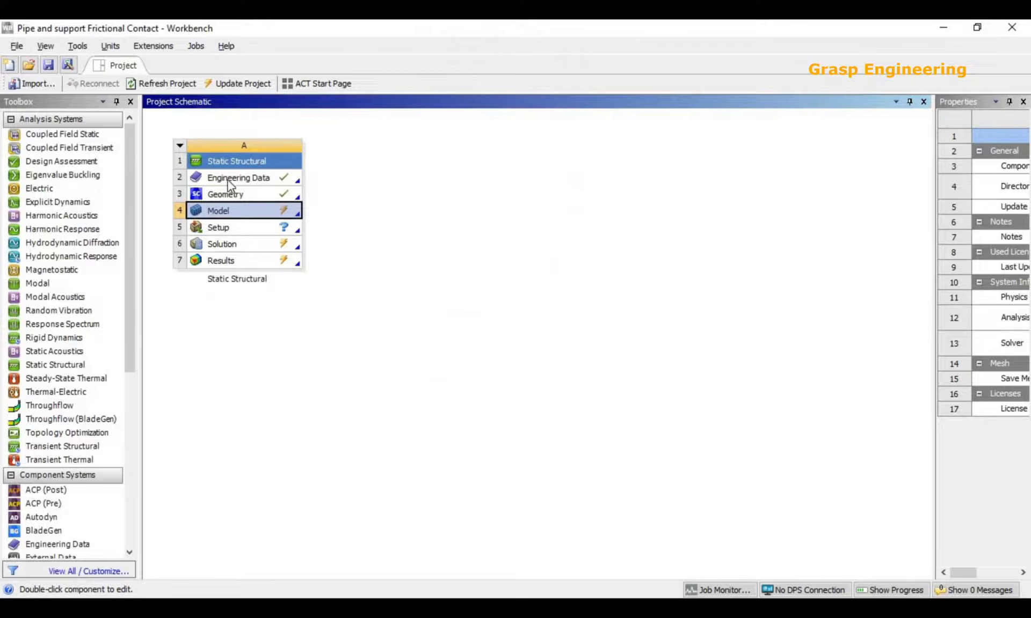
{"action": "double_click", "coordinate": [228, 179]}
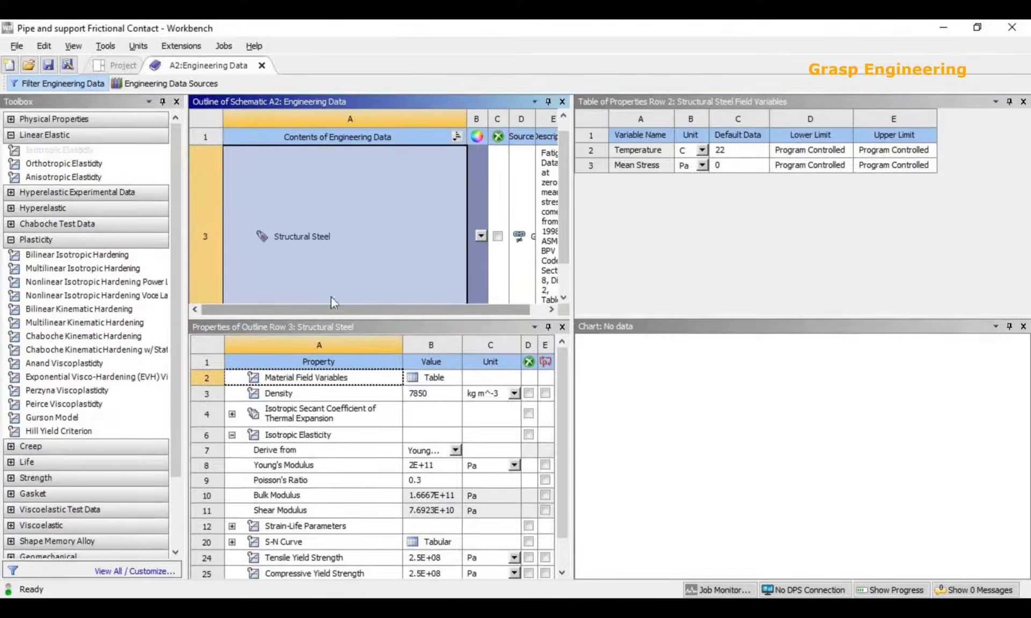
{"action": "left_click", "coordinate": [317, 292]}
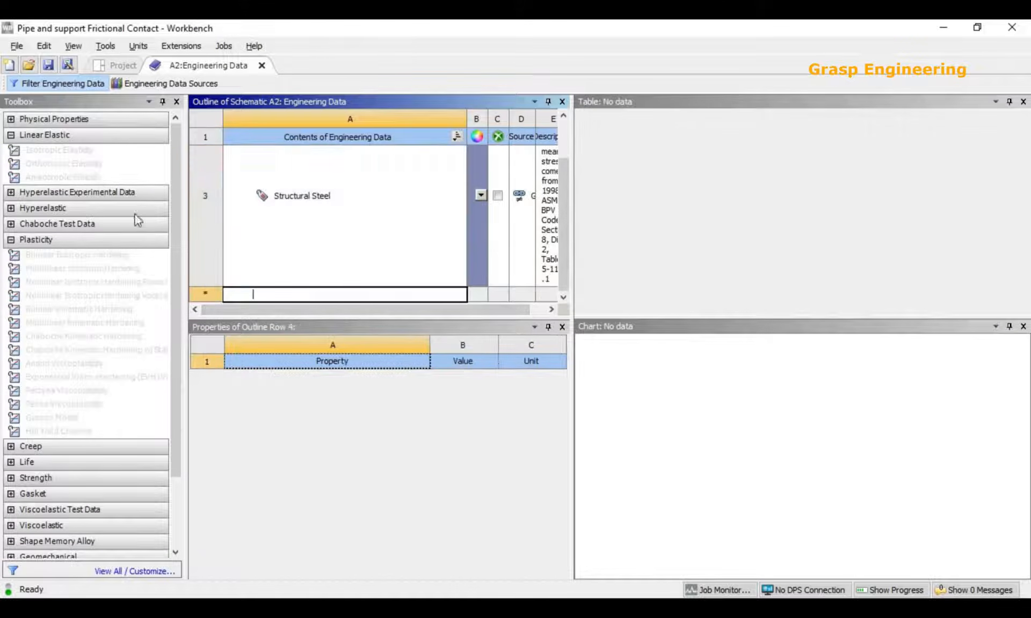
{"action": "left_click", "coordinate": [36, 120]}
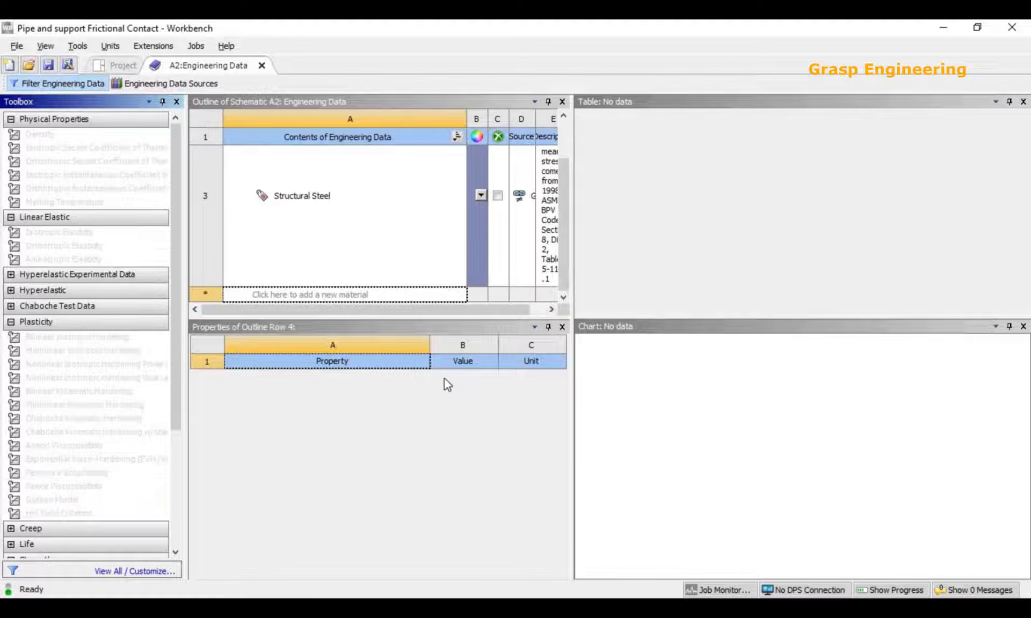
Return to the project schematic and bring the Static Structural Model back up in Mechanical.
{"action": "left_click", "coordinate": [116, 65]}
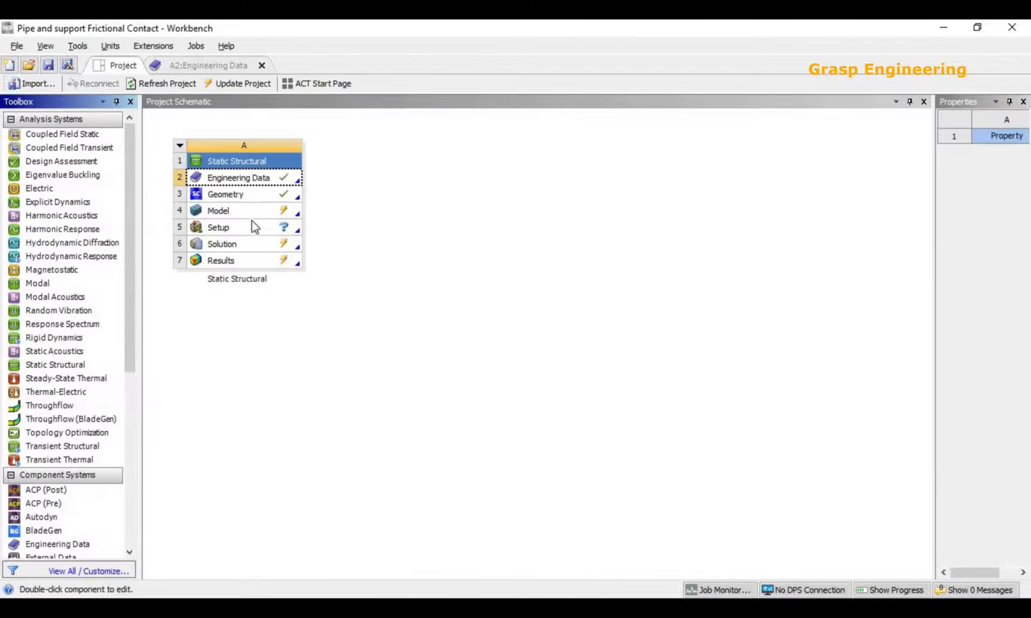
{"action": "double_click", "coordinate": [247, 211]}
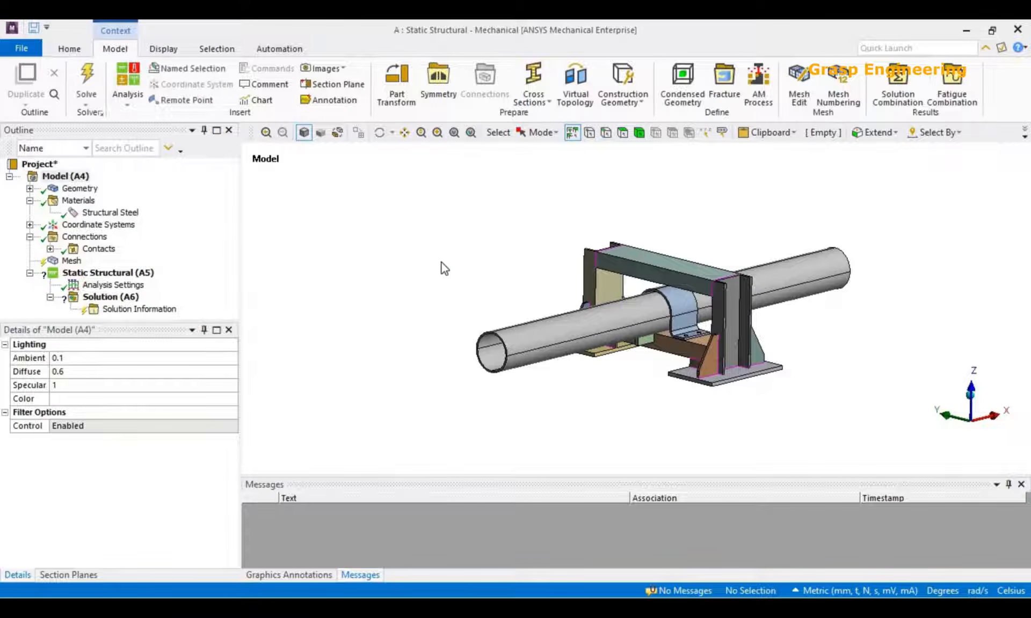
Collapse the Materials branch and expand Contacts under Connections to view the contact regions and their auto-detection settings.
{"action": "scroll", "coordinate": [697, 345], "scroll_direction": "up", "scroll_amount": 3}
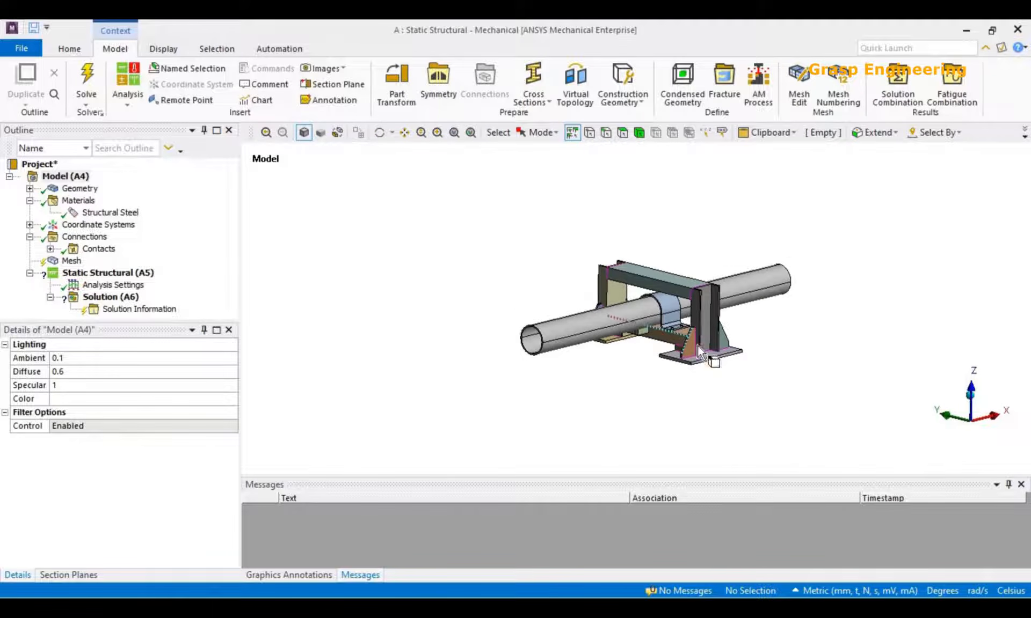
{"action": "scroll", "coordinate": [647, 396], "scroll_direction": "up", "scroll_amount": 3}
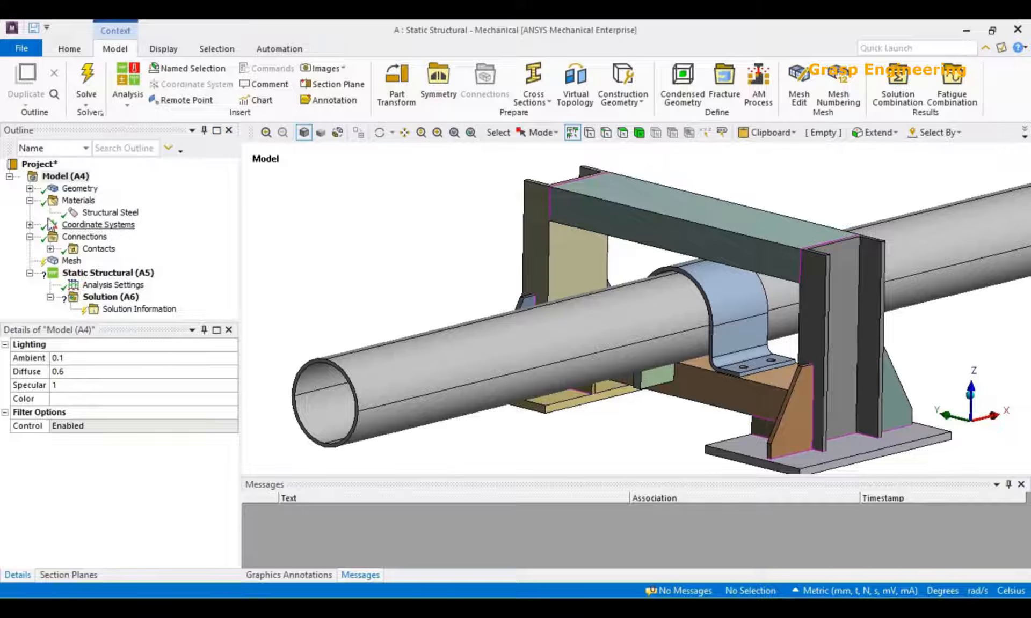
{"action": "left_click", "coordinate": [29, 201]}
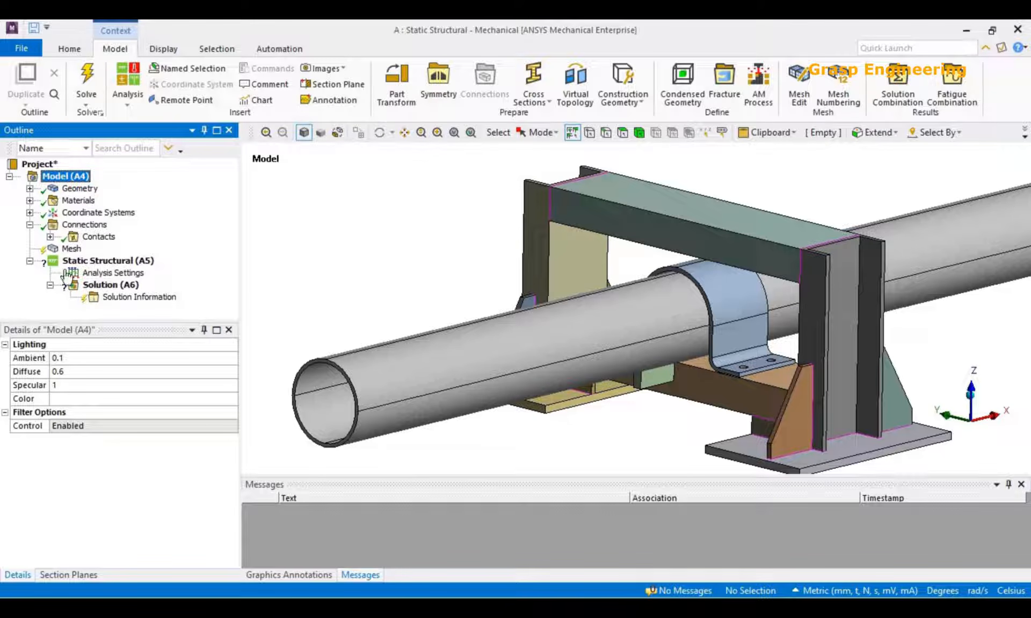
{"action": "left_click", "coordinate": [51, 237]}
{"action": "left_click", "coordinate": [96, 238]}
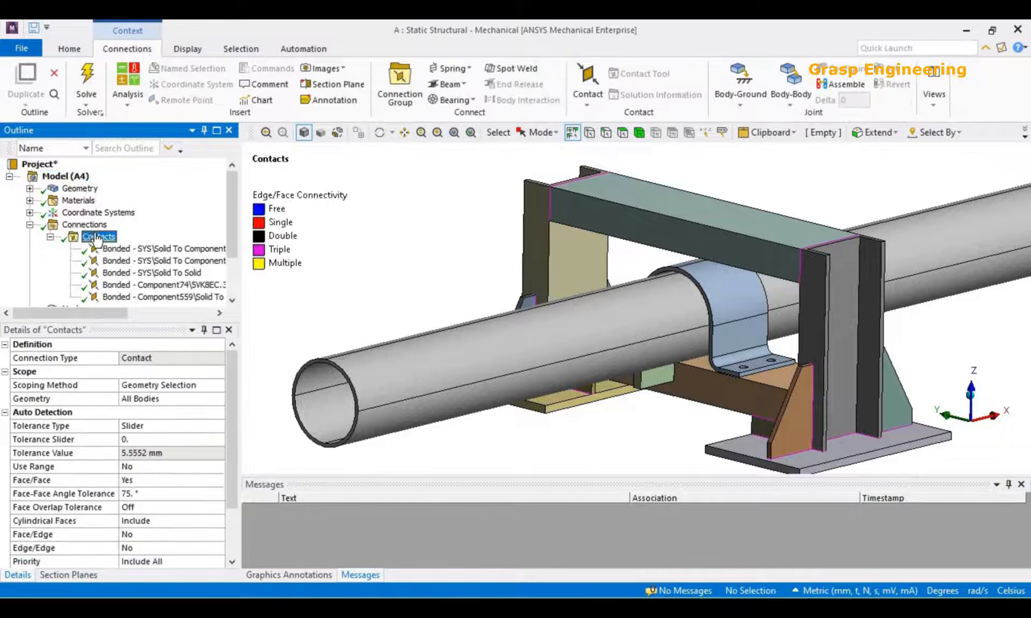
{"action": "middle_click_drag", "start_coordinate": [654, 397], "coordinate": [483, 322]}
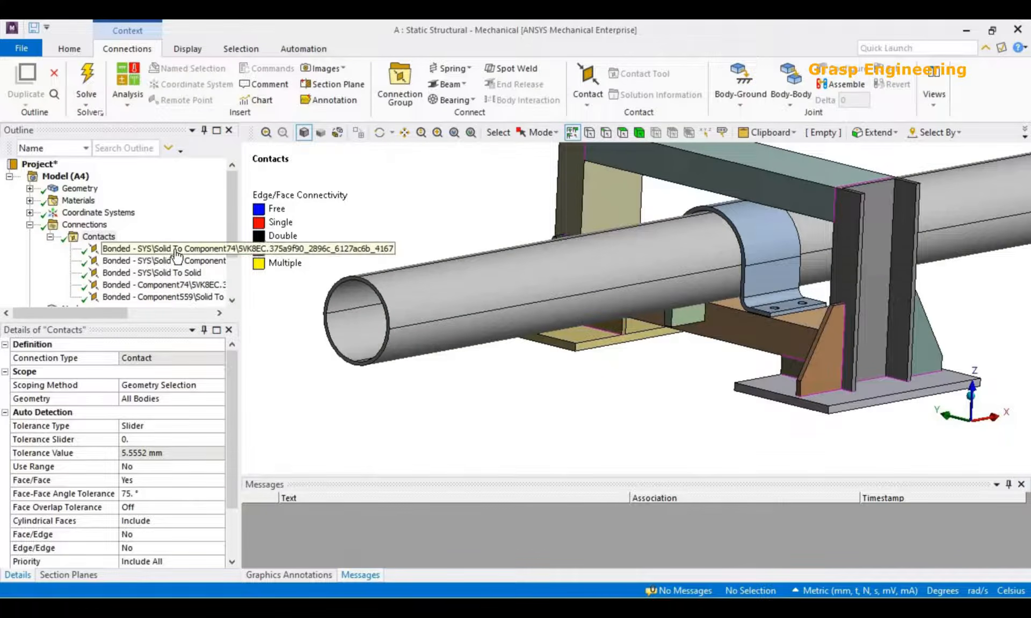
Examine the bonded contact between the pipe and the U-shaped clamp, and suppress that contact region.
{"action": "left_click", "coordinate": [197, 253]}
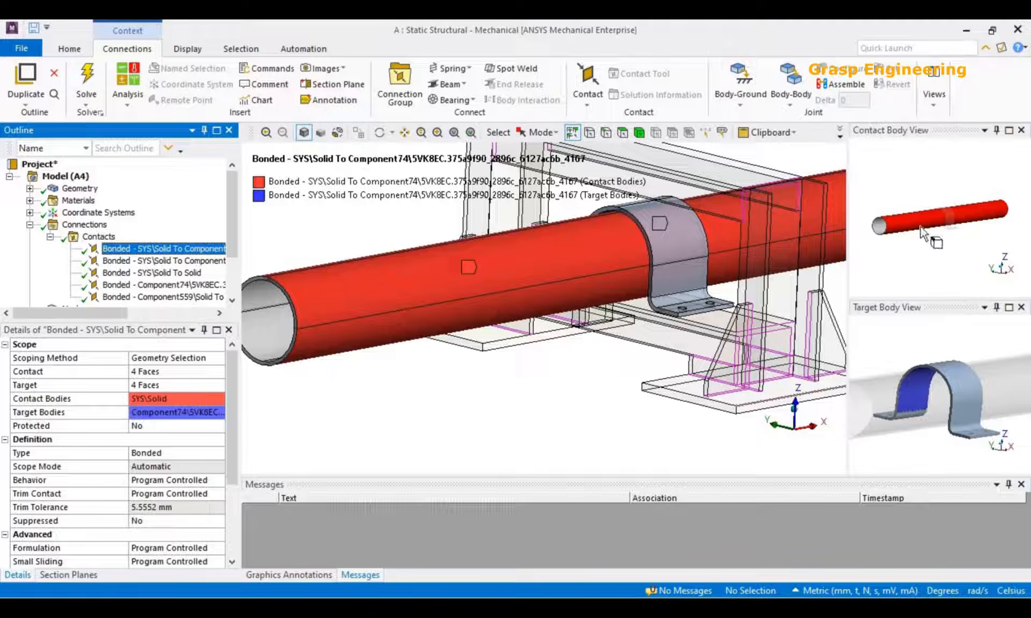
{"action": "scroll", "coordinate": [643, 335], "scroll_direction": "down", "scroll_amount": 2}
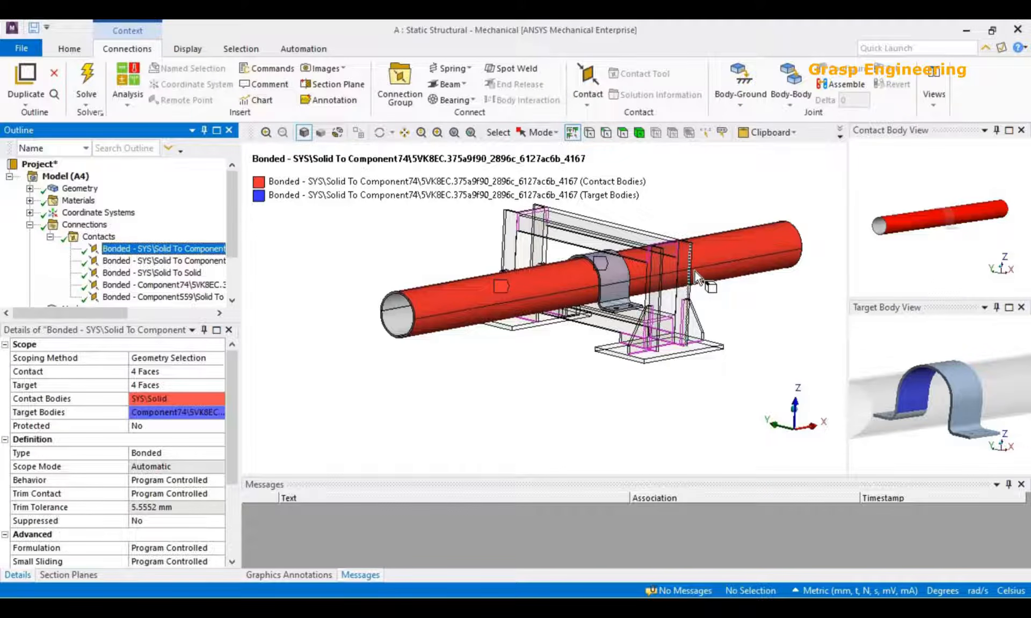
{"action": "right_click", "coordinate": [190, 248]}
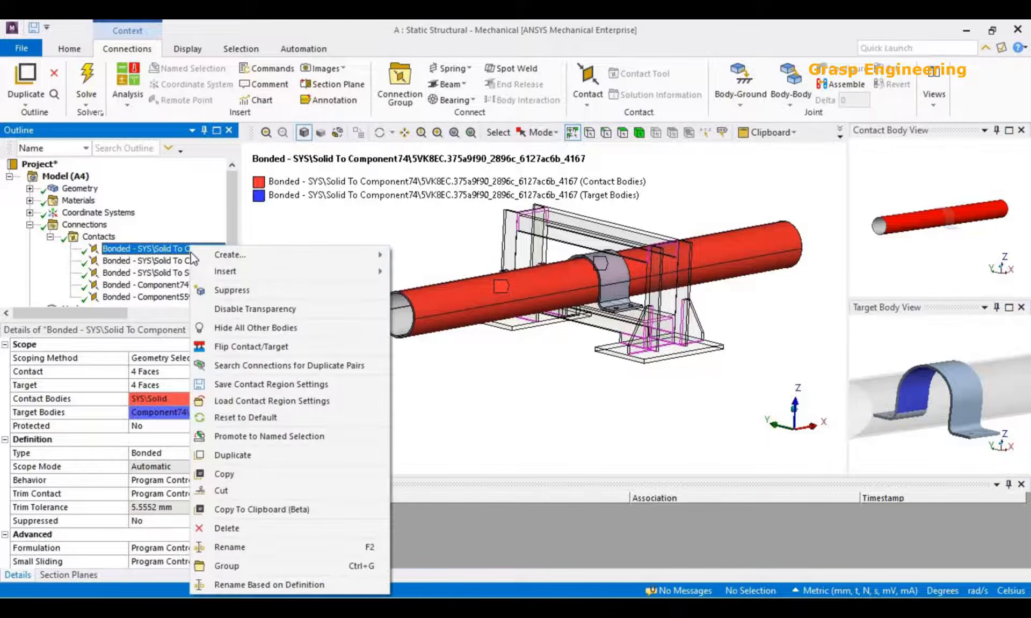
{"action": "left_click", "coordinate": [230, 290]}
Examine the contact and target faces of the bonded contact between the pipe and the small block, Component559.
{"action": "key", "text": "Down"}
{"action": "middle_click_drag", "start_coordinate": [673, 353], "coordinate": [743, 338]}
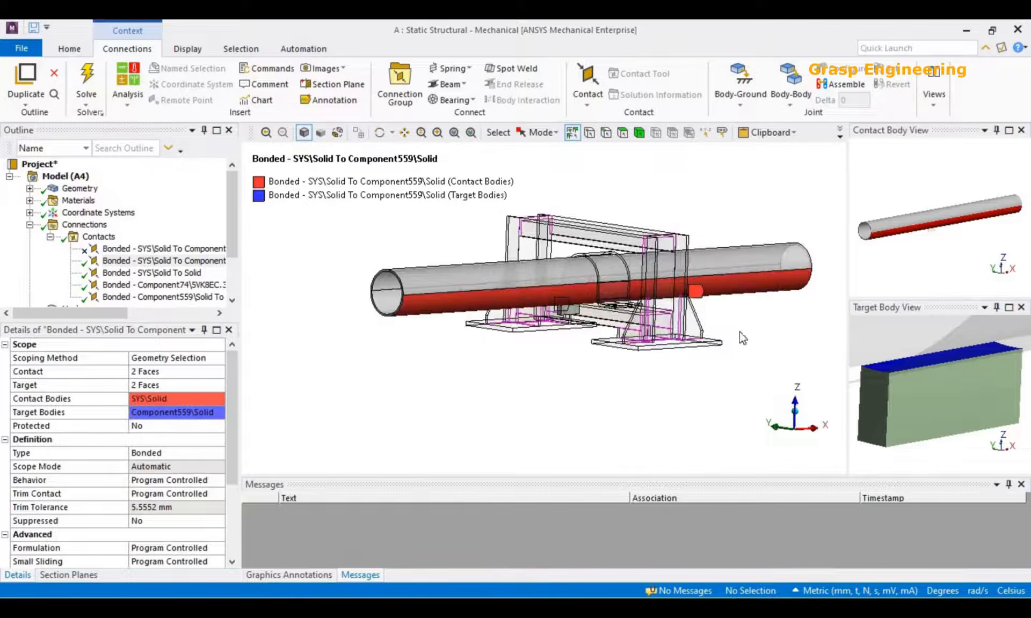
{"action": "scroll", "coordinate": [615, 287], "scroll_direction": "up", "scroll_amount": 10}
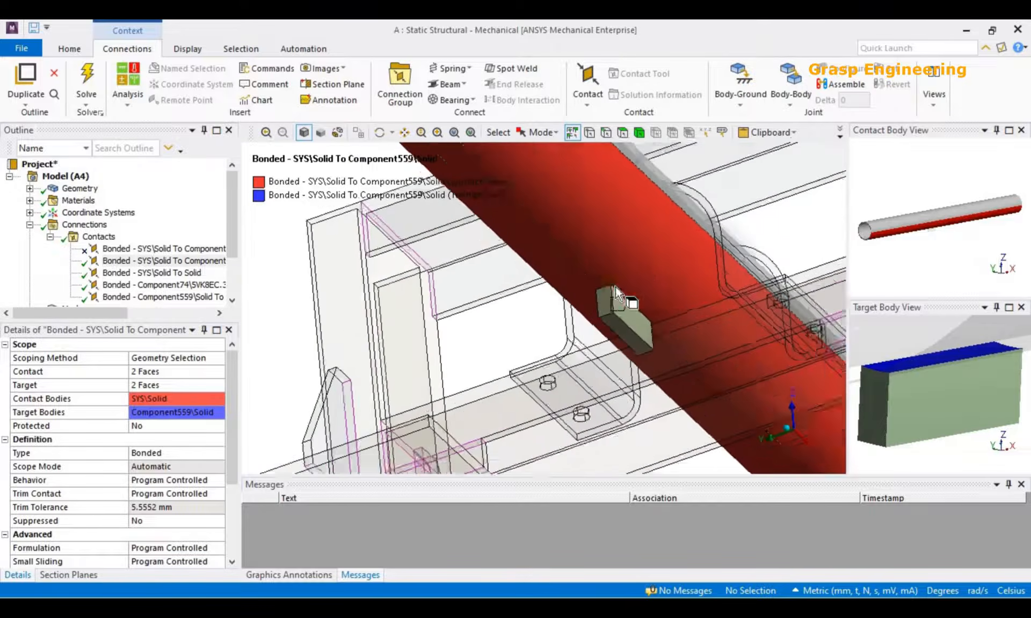
{"action": "scroll", "coordinate": [615, 287], "scroll_direction": "up", "scroll_amount": 1}
{"action": "mouse_move", "coordinate": [645, 331]}
{"action": "middle_mouse_down"}
{"action": "mouse_move", "coordinate": [660, 323]}
{"action": "mouse_move", "coordinate": [637, 314]}
{"action": "middle_mouse_up"}
{"action": "scroll", "coordinate": [637, 314], "scroll_direction": "up", "scroll_amount": 5}
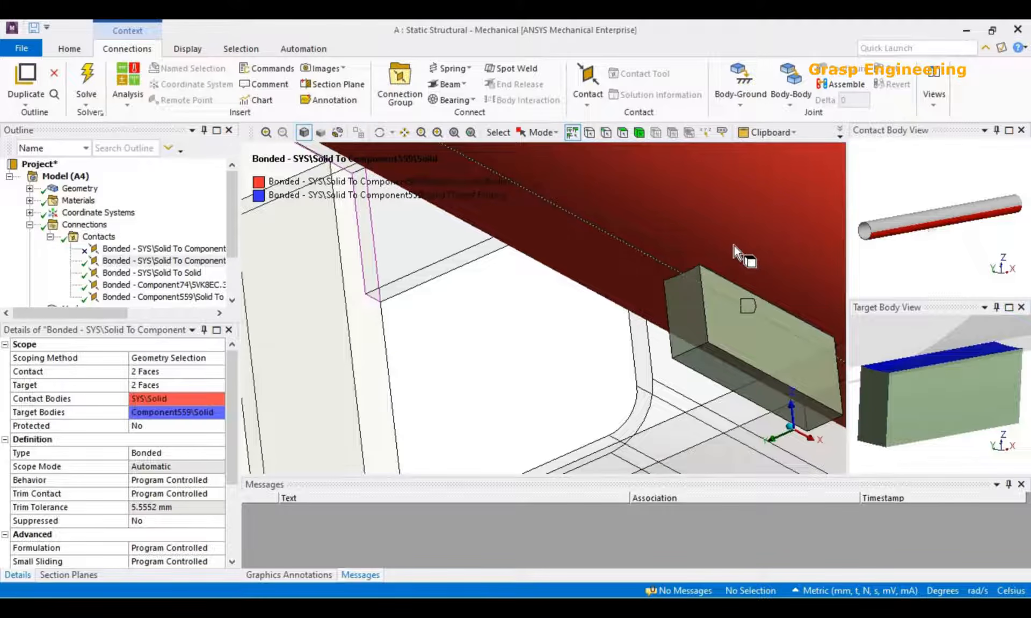
{"action": "scroll", "coordinate": [694, 291], "scroll_direction": "down", "scroll_amount": 5}
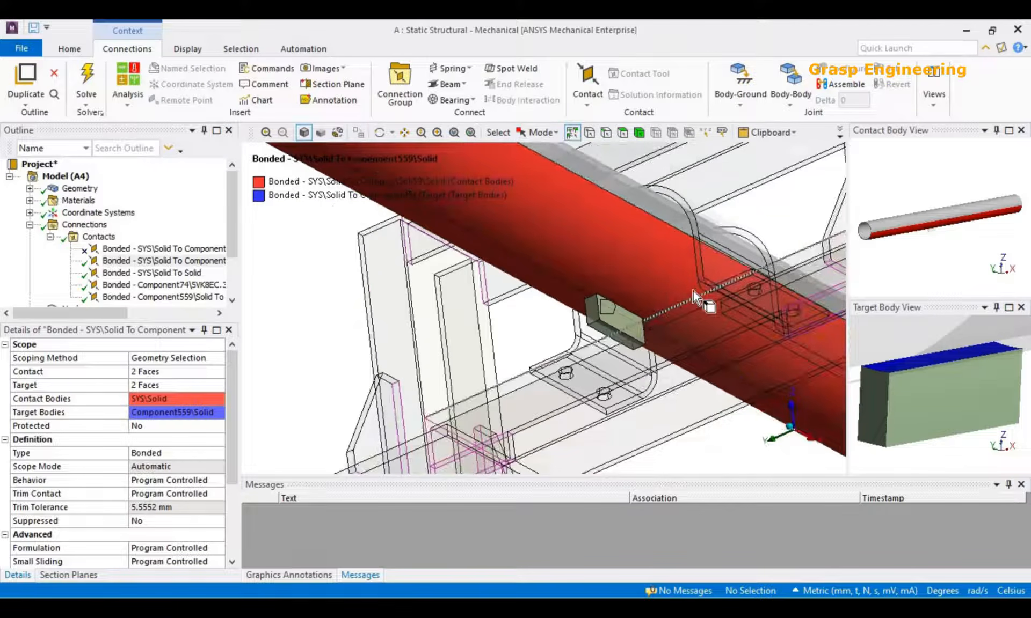
{"action": "scroll", "coordinate": [693, 291], "scroll_direction": "down", "scroll_amount": 5}
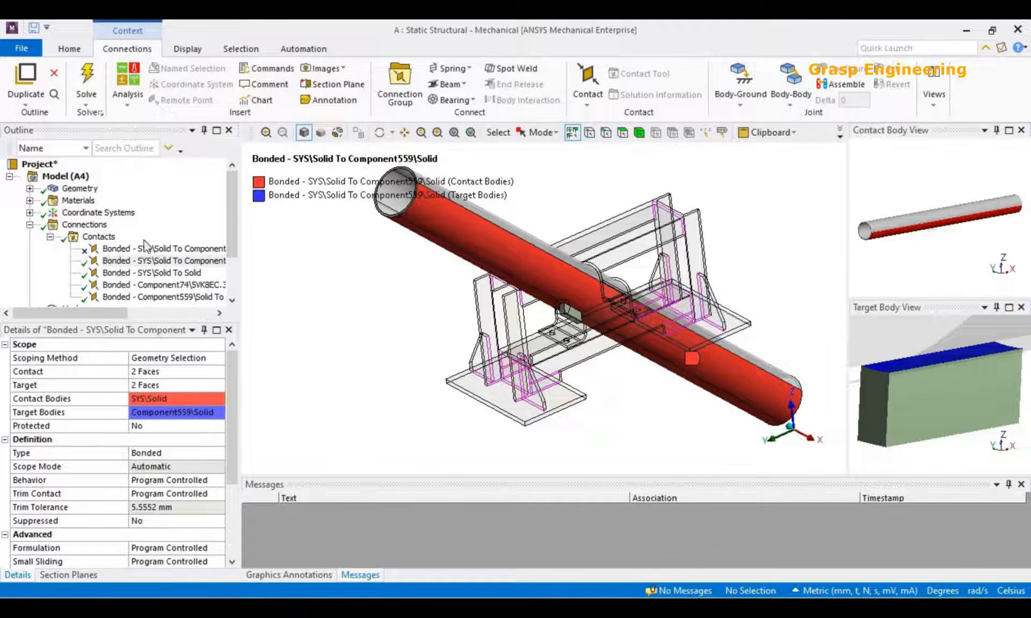
Inspect the bonded SYS\Solid To Solid contact between the pipe and the support's lower beam, and suppress it.
{"action": "left_click", "coordinate": [186, 275]}
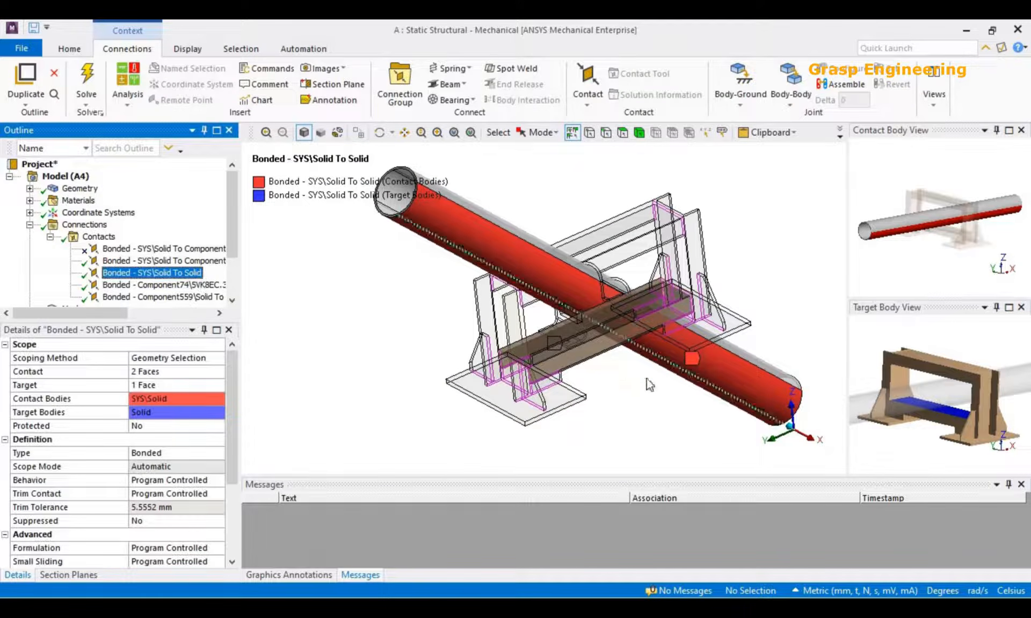
{"action": "middle_click_drag", "start_coordinate": [913, 218], "coordinate": [899, 239]}
{"action": "middle_click_drag", "start_coordinate": [564, 342], "coordinate": [614, 372]}
{"action": "scroll", "coordinate": [614, 373], "scroll_direction": "up", "scroll_amount": 3}
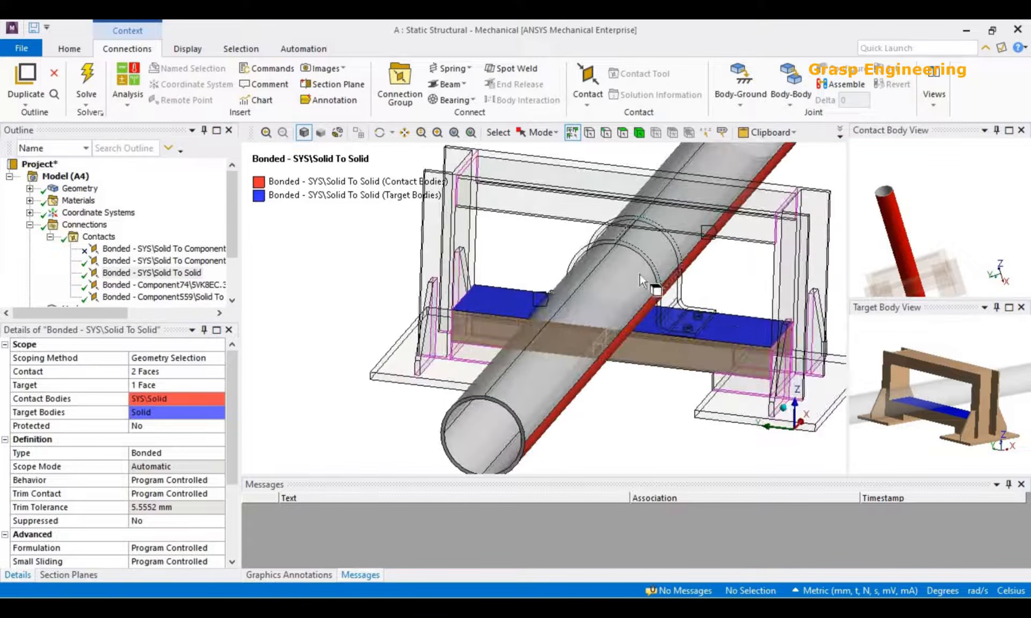
{"action": "scroll", "coordinate": [640, 274], "scroll_direction": "down", "scroll_amount": 2}
{"action": "right_click", "coordinate": [142, 273]}
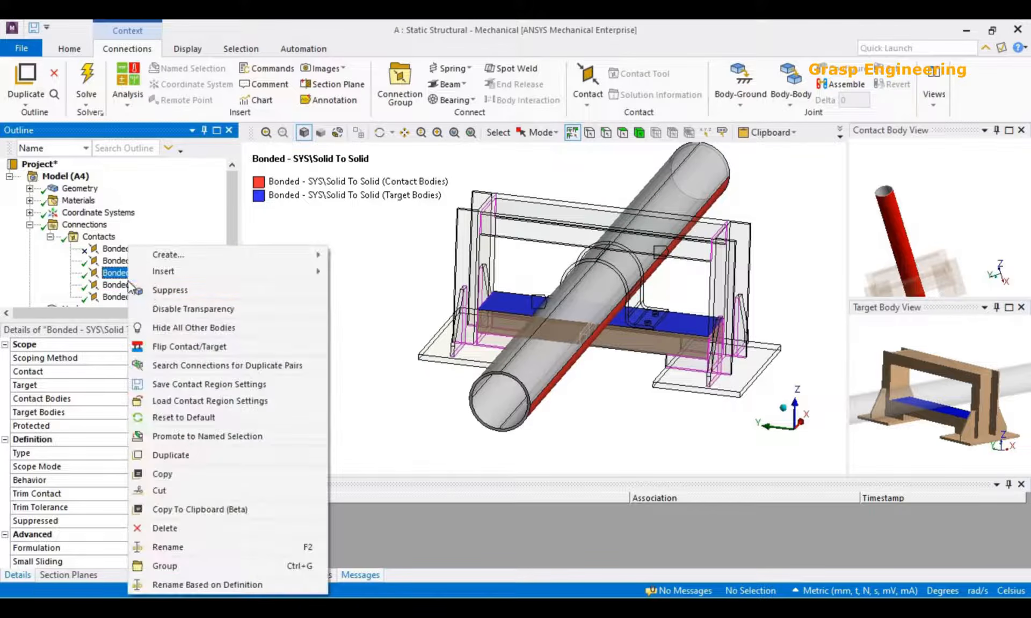
{"action": "left_click", "coordinate": [155, 290]}
Examine the contact and target faces of the bonded contact between the clamp's feet and the support's lower beam.
{"action": "left_click", "coordinate": [156, 285]}
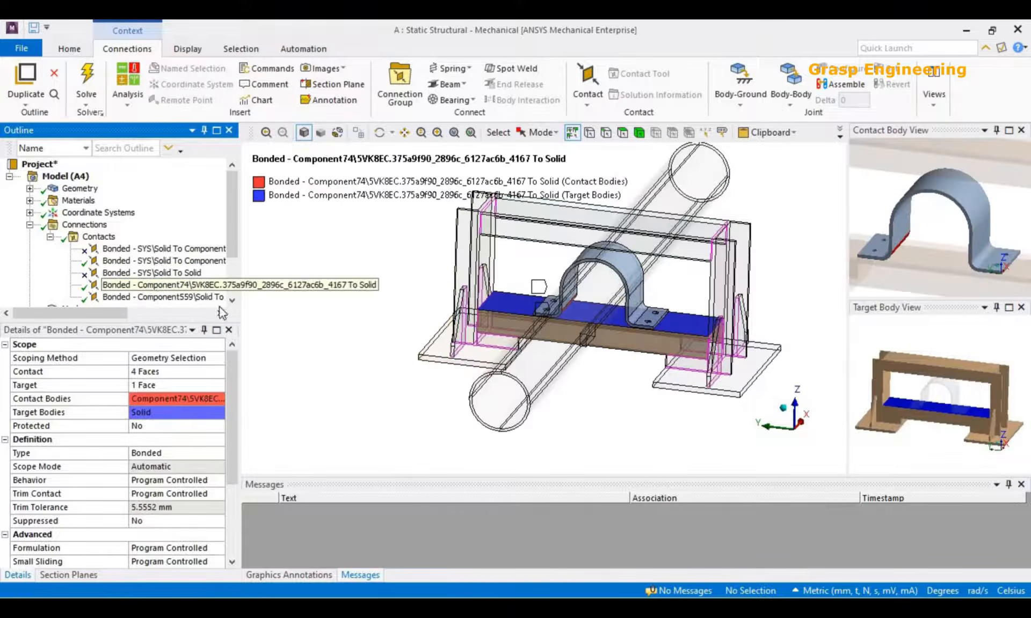
{"action": "scroll", "coordinate": [574, 378], "scroll_direction": "up", "scroll_amount": 5}
{"action": "middle_click_drag", "start_coordinate": [565, 372], "coordinate": [522, 301]}
{"action": "scroll", "coordinate": [466, 384], "scroll_direction": "up", "scroll_amount": 2}
{"action": "mouse_move", "coordinate": [928, 273]}
{"action": "middle_mouse_down"}
{"action": "mouse_move", "coordinate": [936, 241]}
{"action": "mouse_move", "coordinate": [945, 265]}
{"action": "middle_mouse_up"}
{"action": "mouse_move", "coordinate": [949, 208]}
{"action": "middle_mouse_down"}
{"action": "mouse_move", "coordinate": [955, 224]}
{"action": "mouse_move", "coordinate": [943, 193]}
{"action": "mouse_move", "coordinate": [938, 257]}
{"action": "mouse_move", "coordinate": [940, 222]}
{"action": "middle_mouse_up"}
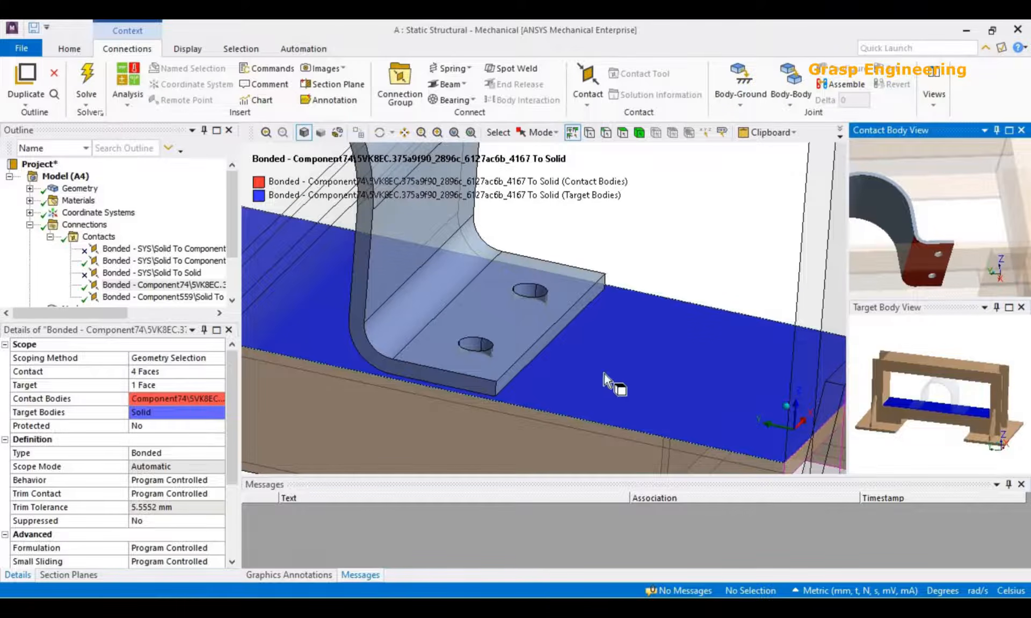
{"action": "scroll", "coordinate": [537, 351], "scroll_direction": "down", "scroll_amount": 6}
{"action": "middle_click_drag", "start_coordinate": [486, 335], "coordinate": [542, 360]}
{"action": "scroll", "coordinate": [544, 362], "scroll_direction": "up", "scroll_amount": 2}
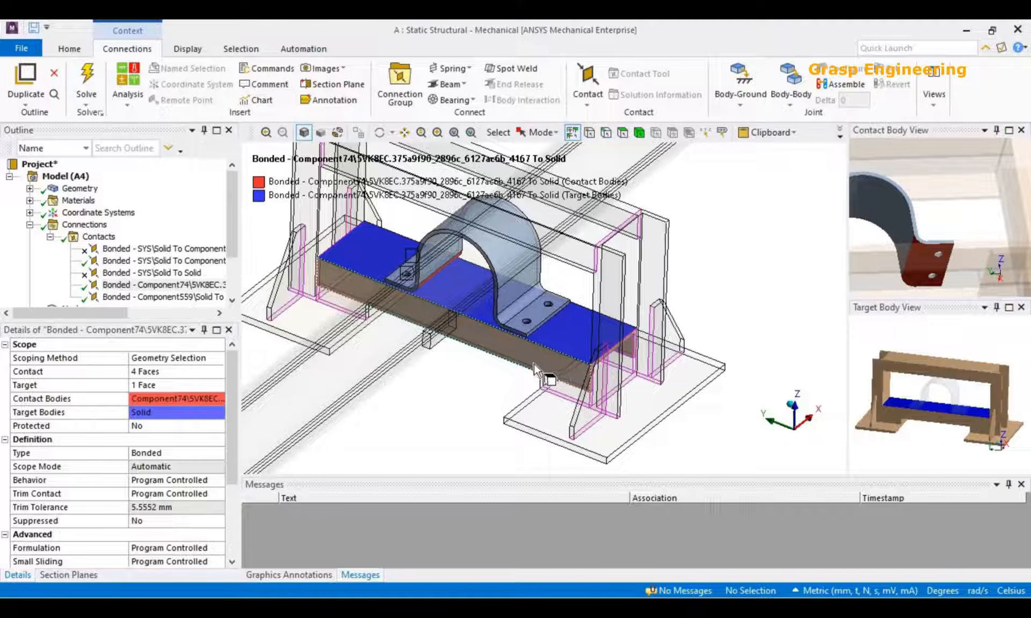
{"action": "scroll", "coordinate": [585, 362], "scroll_direction": "down", "scroll_amount": 2}
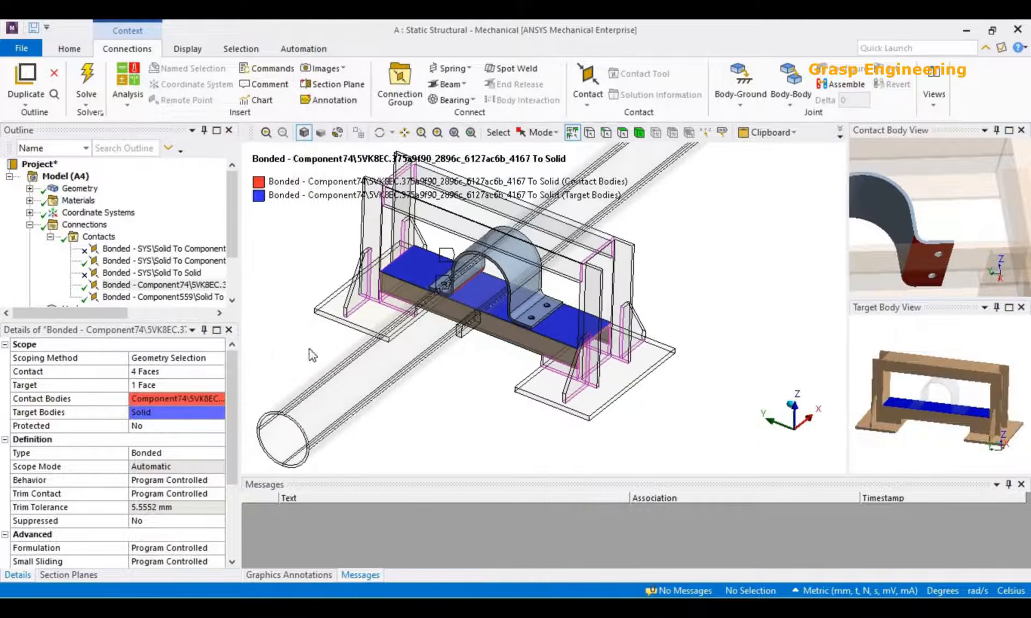
Inspect the bonded Component559\Solid To Solid contact between the small block and the lower beam, and suppress it.
{"action": "left_click", "coordinate": [161, 296]}
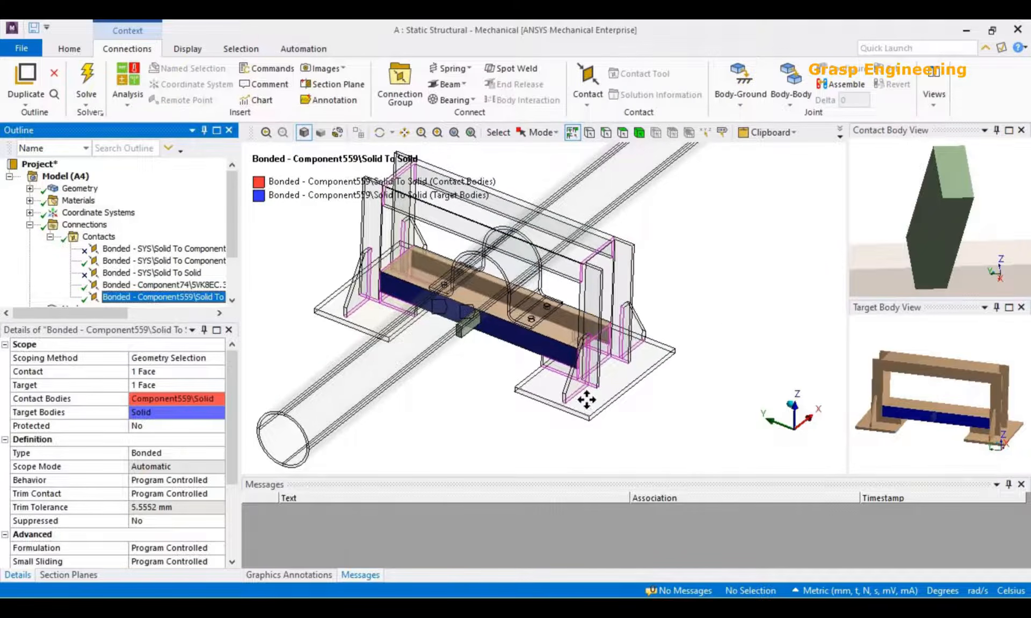
{"action": "middle_click_drag", "start_coordinate": [586, 399], "coordinate": [580, 385], "text": "ctrl"}
{"action": "scroll", "coordinate": [579, 382], "scroll_direction": "up", "scroll_amount": 5}
{"action": "middle_click_drag", "start_coordinate": [920, 230], "coordinate": [999, 246]}
{"action": "middle_click_drag", "start_coordinate": [510, 329], "coordinate": [519, 305]}
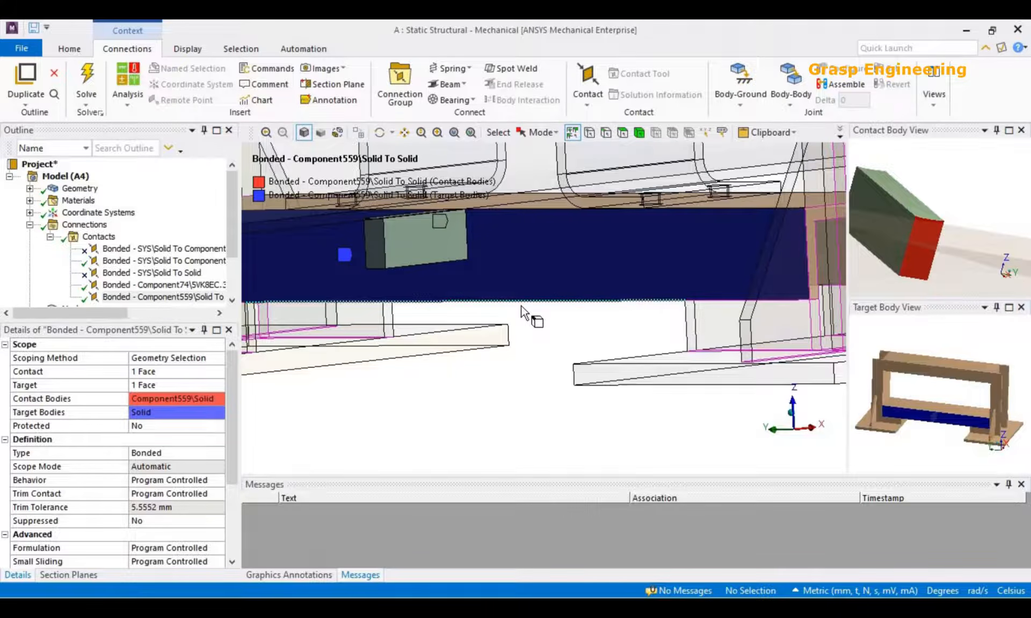
{"action": "scroll", "coordinate": [519, 369], "scroll_direction": "down", "scroll_amount": 6}
{"action": "middle_click_drag", "start_coordinate": [467, 398], "coordinate": [537, 399]}
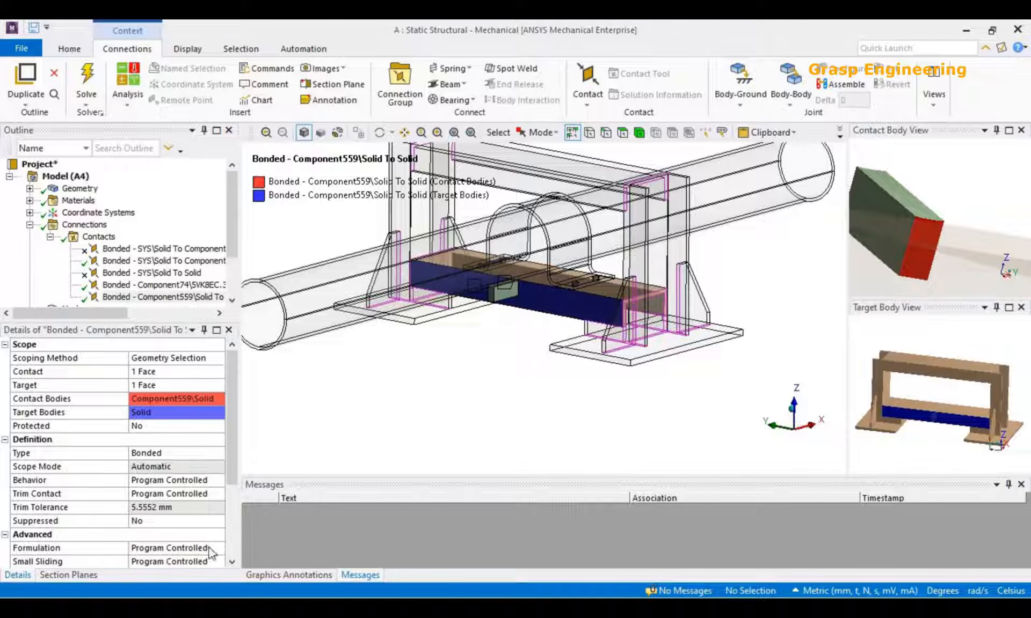
{"action": "left_click", "coordinate": [197, 301]}
{"action": "right_click", "coordinate": [209, 298]}
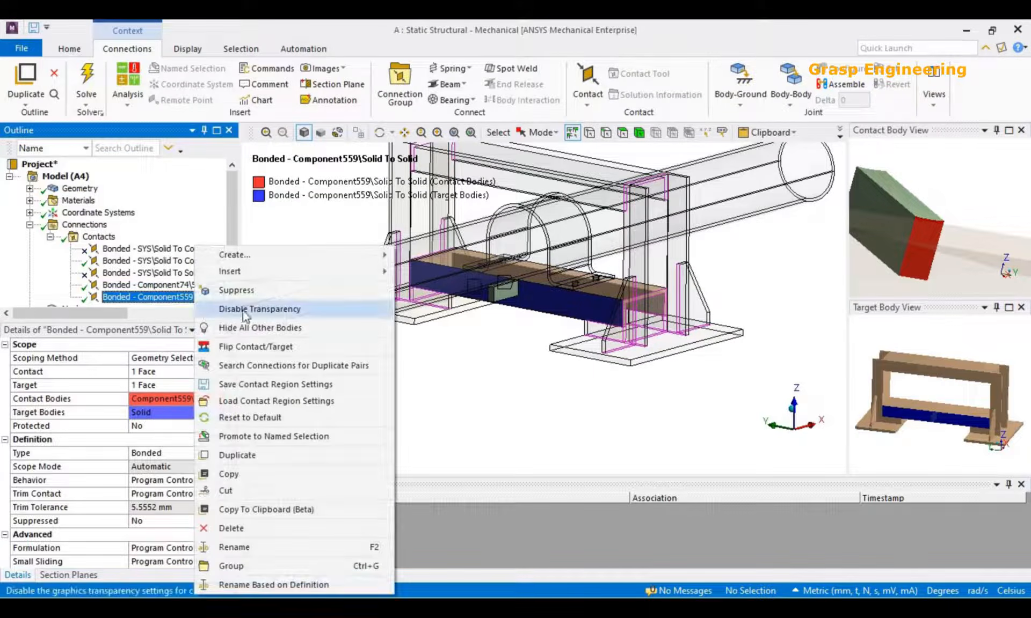
{"action": "left_click", "coordinate": [251, 289]}
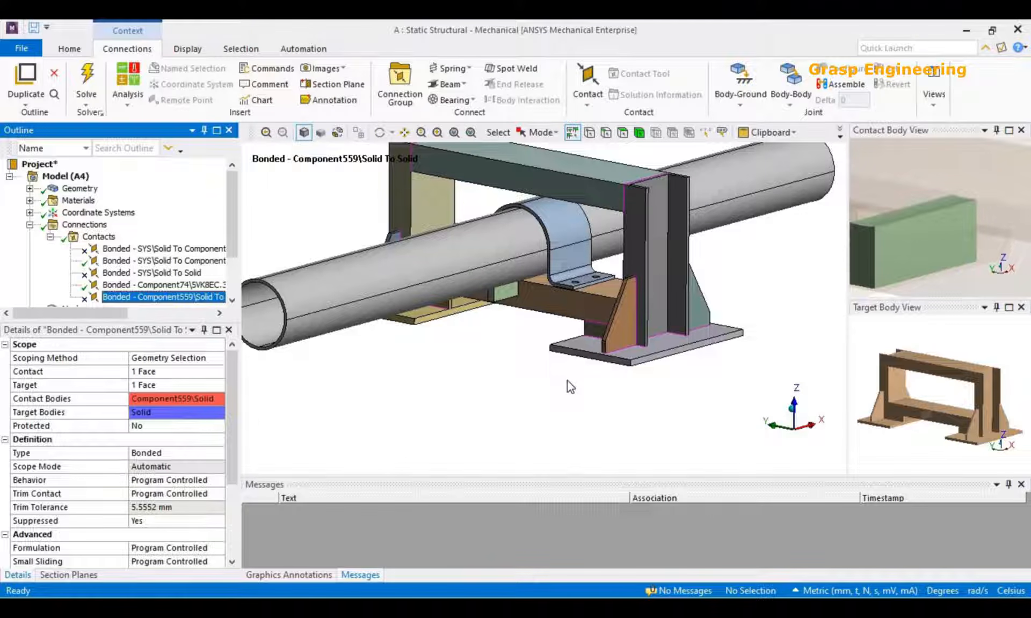
Enlarge the Outline to show the mesh and analysis branches, and bring up the global Mesh settings.
{"action": "scroll", "coordinate": [537, 330], "scroll_direction": "up", "scroll_amount": 3}
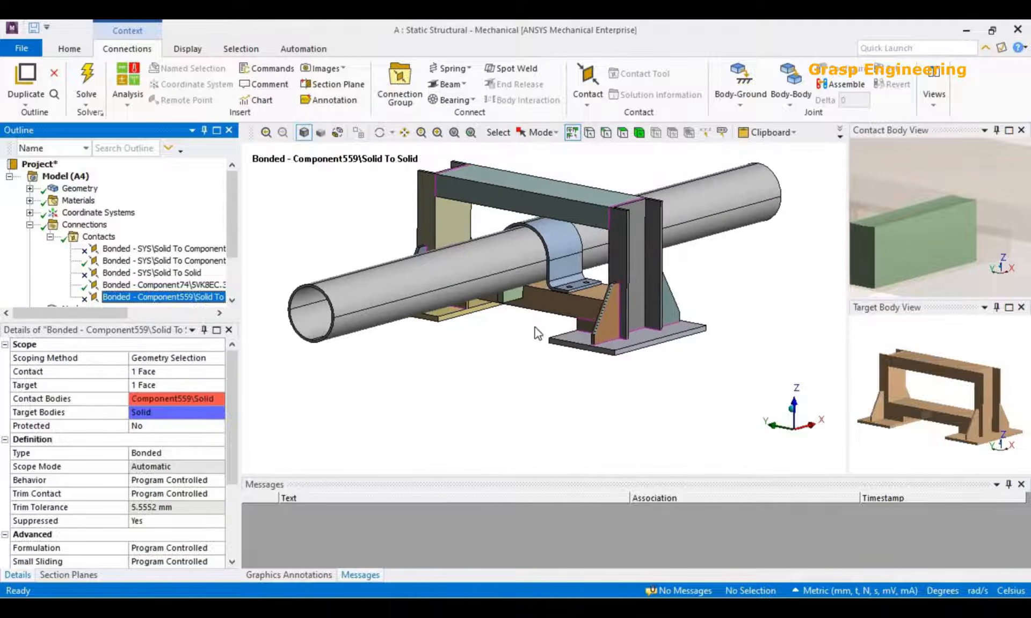
{"action": "scroll", "coordinate": [535, 323], "scroll_direction": "up", "scroll_amount": 2}
{"action": "scroll", "coordinate": [535, 323], "scroll_direction": "down", "scroll_amount": 3}
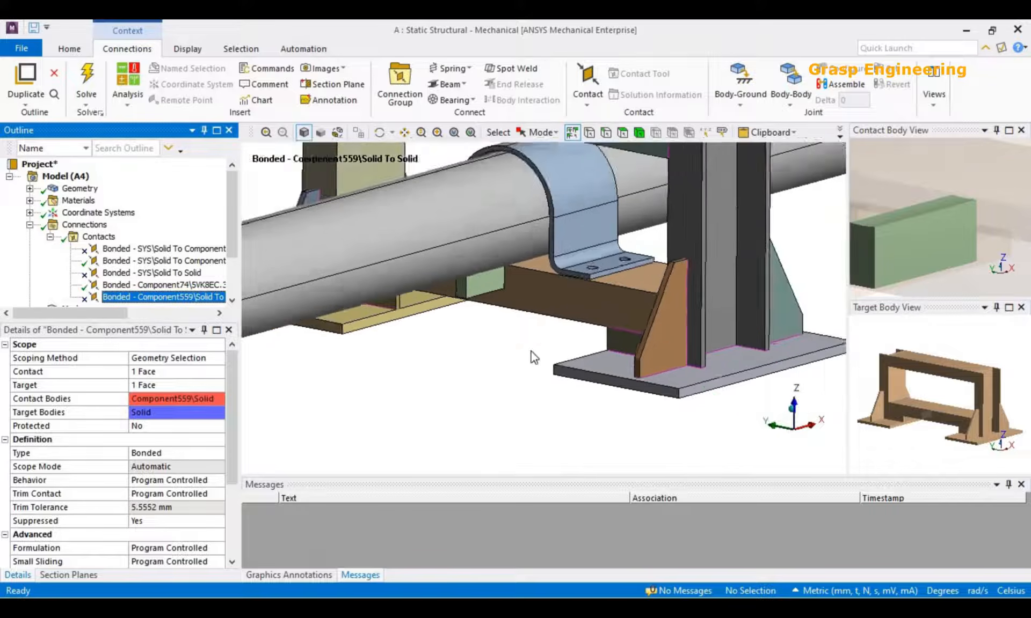
{"action": "left_click_drag", "start_coordinate": [158, 318], "coordinate": [160, 374]}
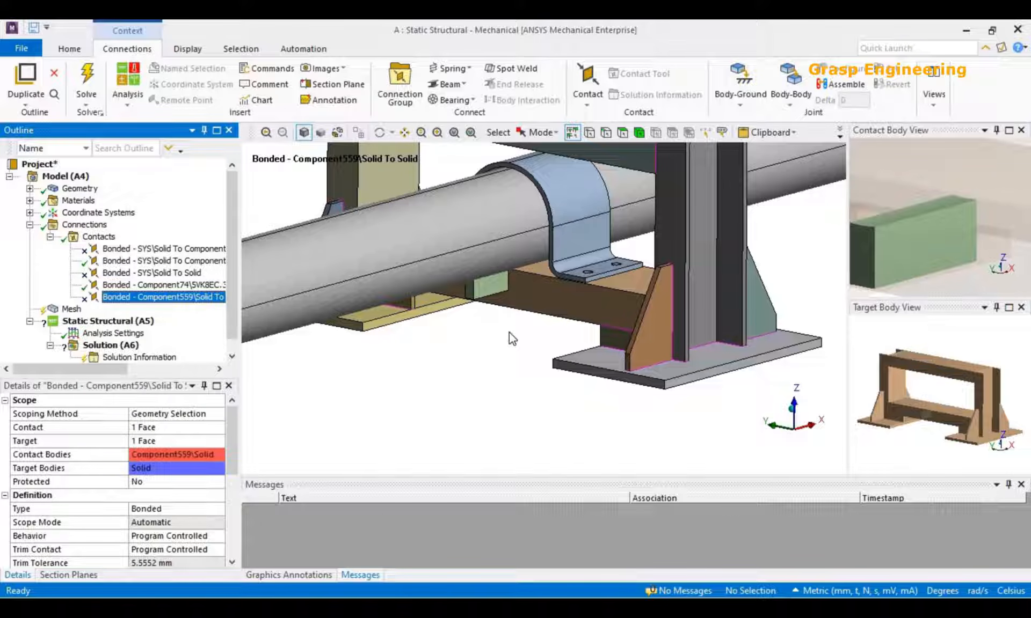
{"action": "left_click", "coordinate": [71, 310]}
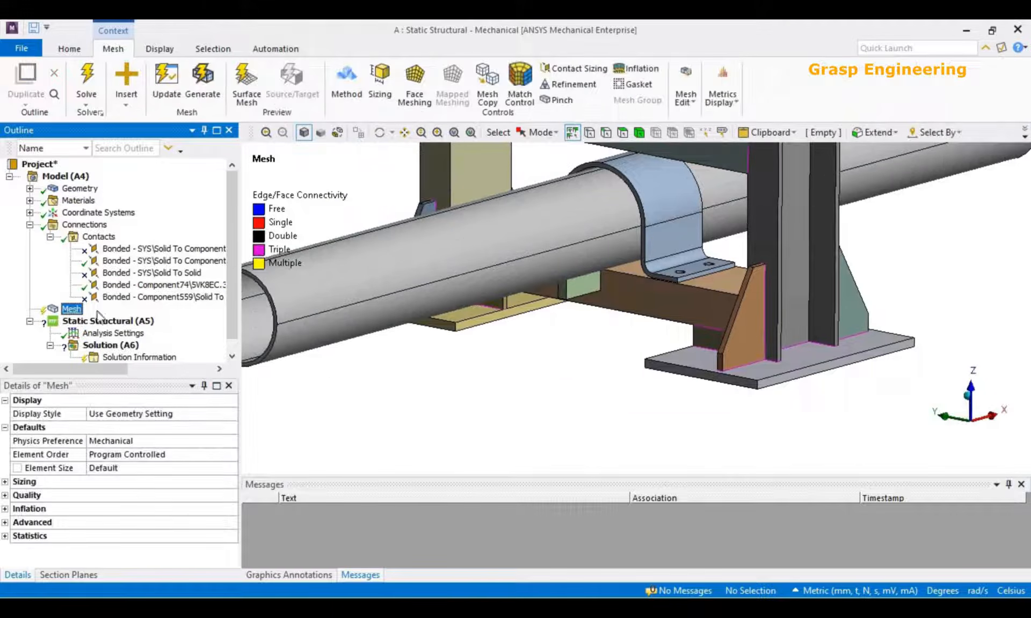
{"action": "scroll", "coordinate": [604, 322], "scroll_direction": "down", "scroll_amount": 3}
{"action": "scroll", "coordinate": [628, 341], "scroll_direction": "up", "scroll_amount": 2}
{"action": "scroll", "coordinate": [628, 341], "scroll_direction": "up", "scroll_amount": 1}
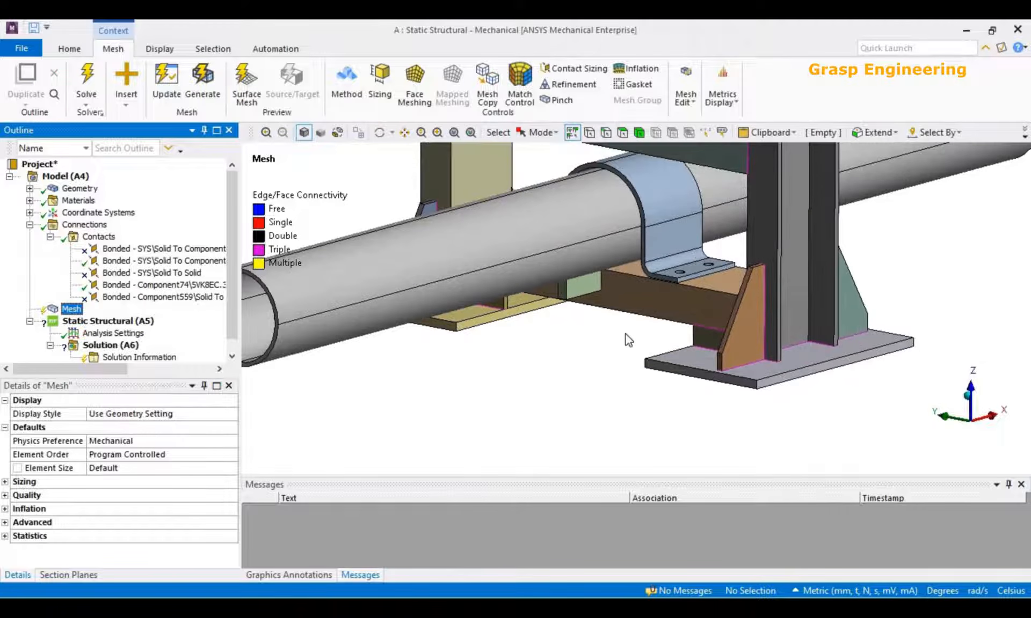
{"action": "scroll", "coordinate": [629, 340], "scroll_direction": "down", "scroll_amount": 2}
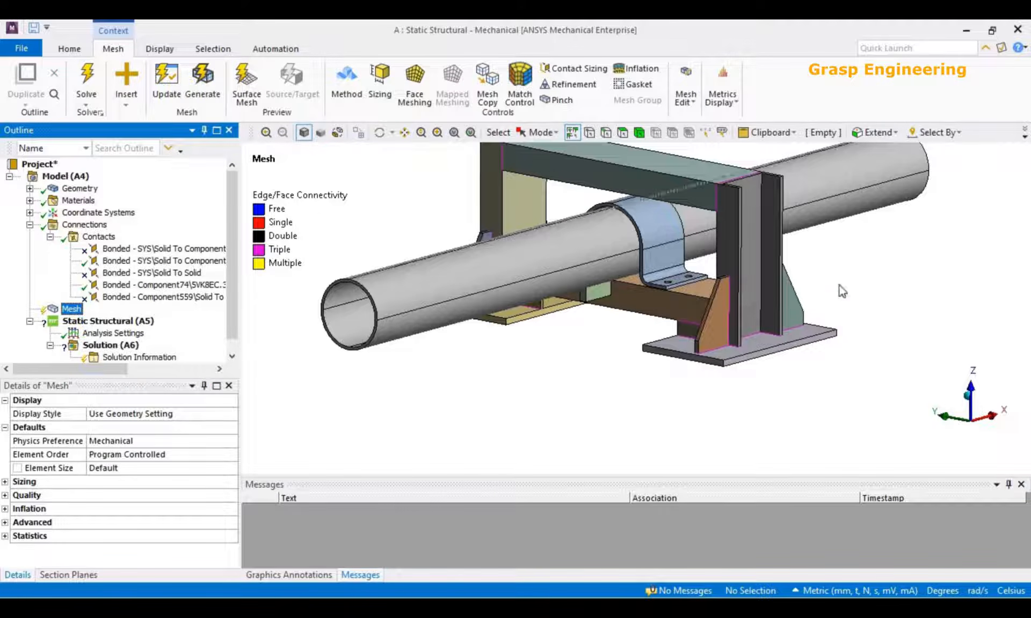
Set the global mesh element size to 10 mm.
{"action": "left_click", "coordinate": [127, 468]}
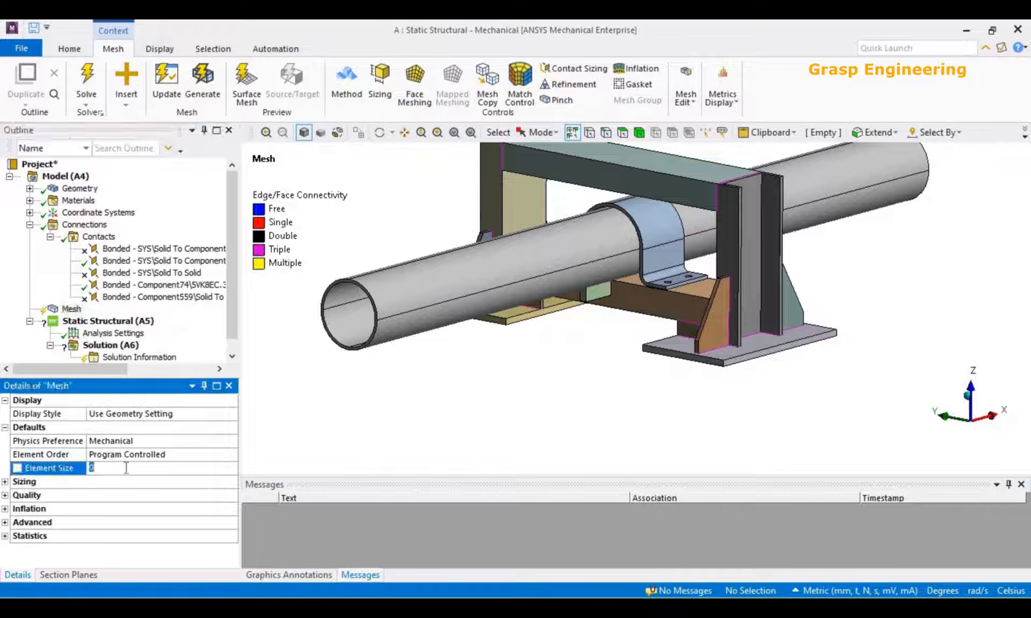
{"action": "left_click", "coordinate": [70, 310]}
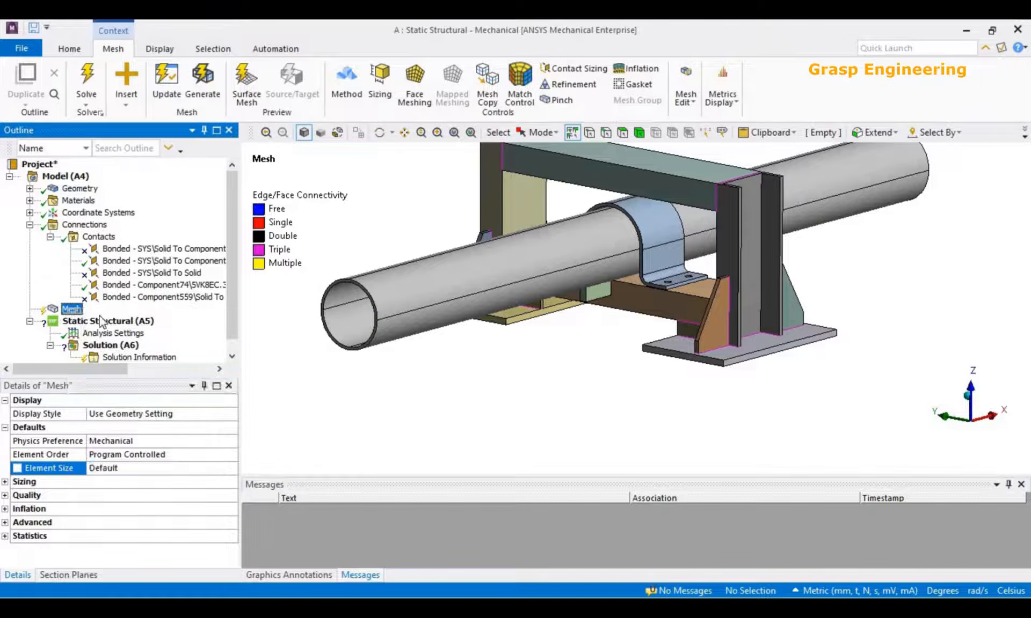
{"action": "right_click", "coordinate": [70, 310]}
{"action": "mouse_move", "coordinate": [105, 317]}
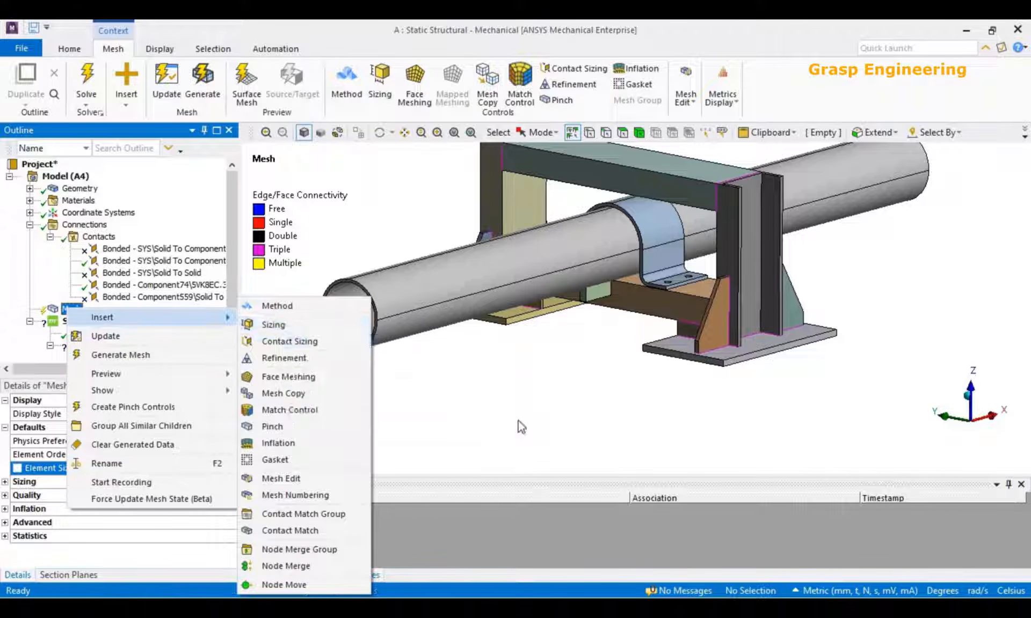
{"action": "left_click", "coordinate": [517, 420]}
{"action": "left_click", "coordinate": [115, 469]}
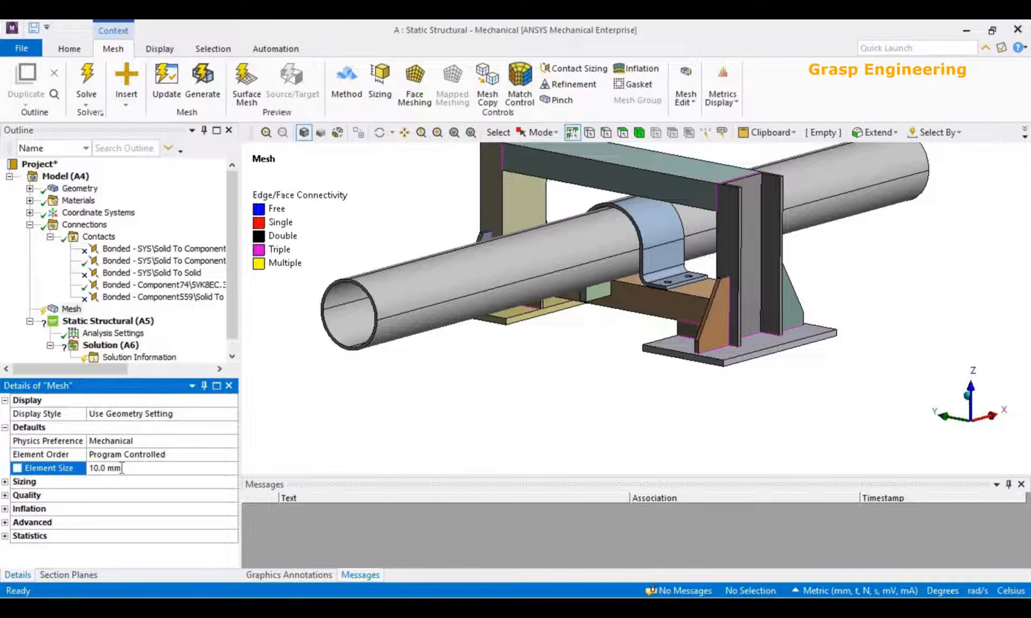
Clear the generated mesh data and generate a new mesh of the assembly with the global 10 mm element size.
{"action": "right_click", "coordinate": [60, 309]}
{"action": "left_click", "coordinate": [123, 445]}
{"action": "left_click", "coordinate": [574, 372]}
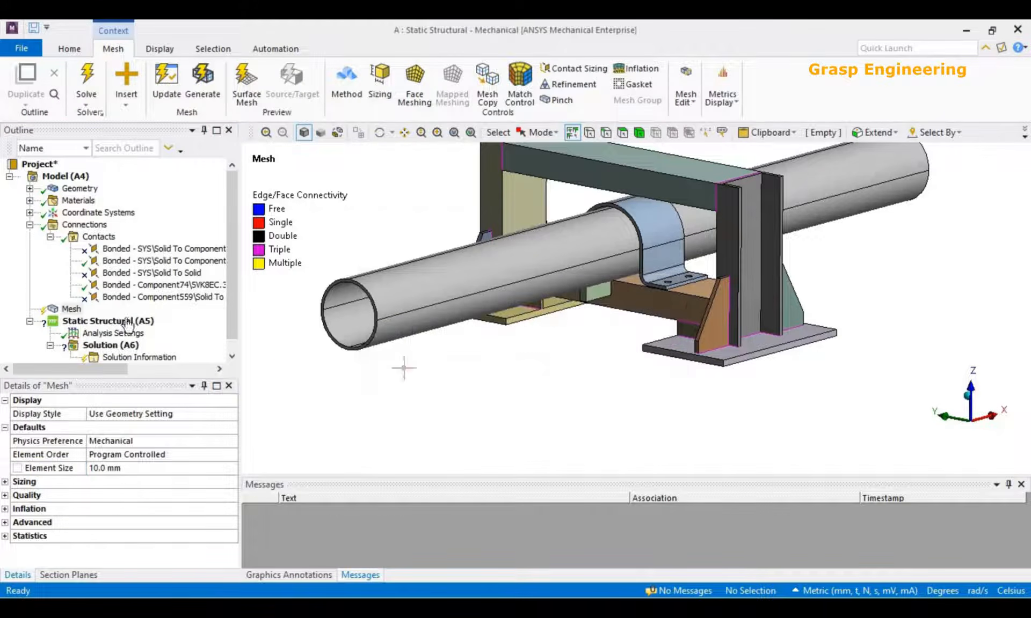
{"action": "right_click", "coordinate": [67, 315]}
{"action": "left_click", "coordinate": [107, 357]}
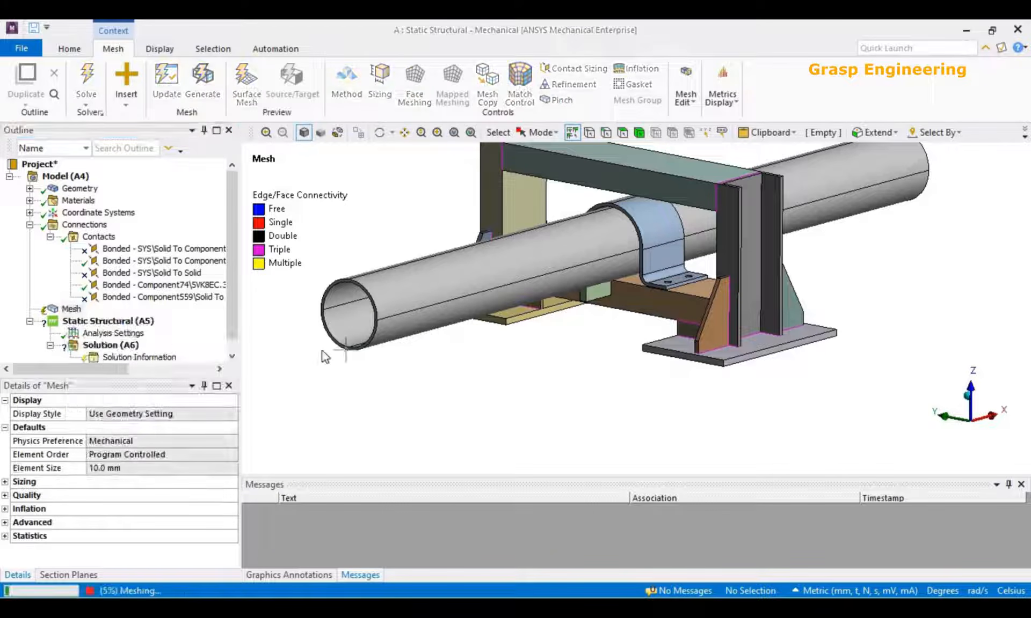
Examine the generated mesh on the small block, the lower beam, the base plates and the whole pipe assembly.
{"action": "scroll", "coordinate": [593, 349], "scroll_direction": "up", "scroll_amount": 2}
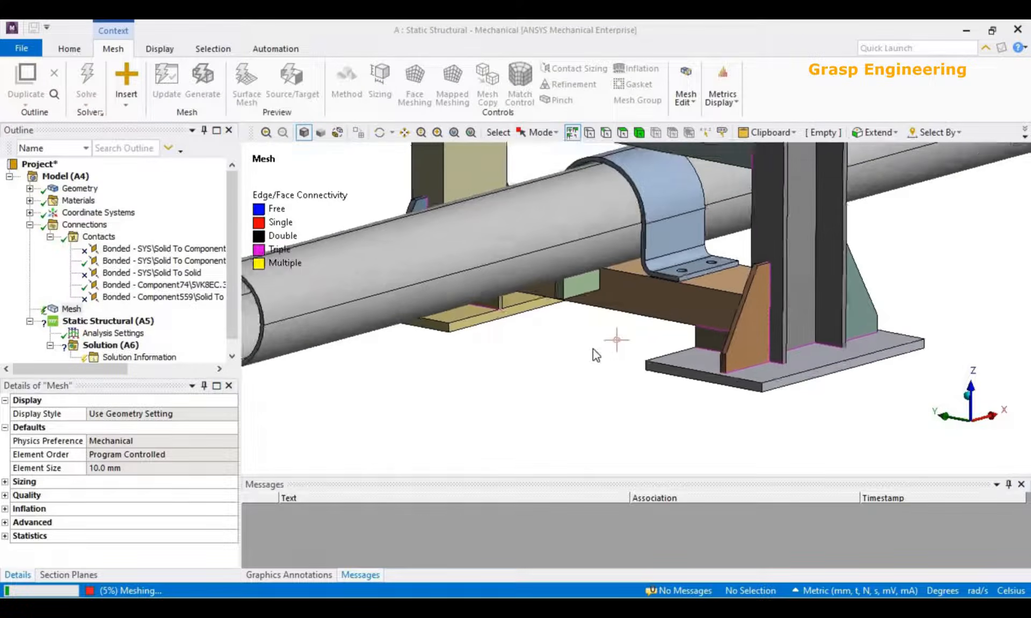
{"action": "scroll", "coordinate": [592, 349], "scroll_direction": "up", "scroll_amount": 4}
{"action": "middle_click_drag", "start_coordinate": [568, 247], "coordinate": [523, 257]}
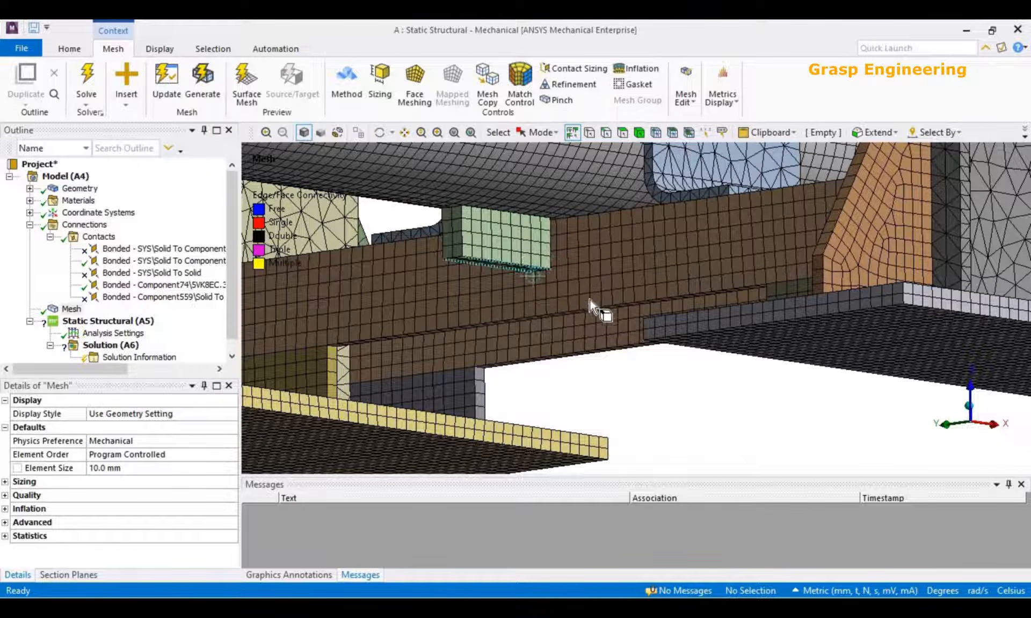
{"action": "scroll", "coordinate": [646, 304], "scroll_direction": "down", "scroll_amount": 7}
{"action": "scroll", "coordinate": [656, 262], "scroll_direction": "down", "scroll_amount": 3}
{"action": "mouse_move", "coordinate": [656, 263]}
{"action": "middle_mouse_down"}
{"action": "mouse_move", "coordinate": [658, 284]}
{"action": "mouse_move", "coordinate": [695, 284]}
{"action": "mouse_move", "coordinate": [664, 271]}
{"action": "middle_mouse_up"}
{"action": "scroll", "coordinate": [661, 288], "scroll_direction": "up", "scroll_amount": 8}
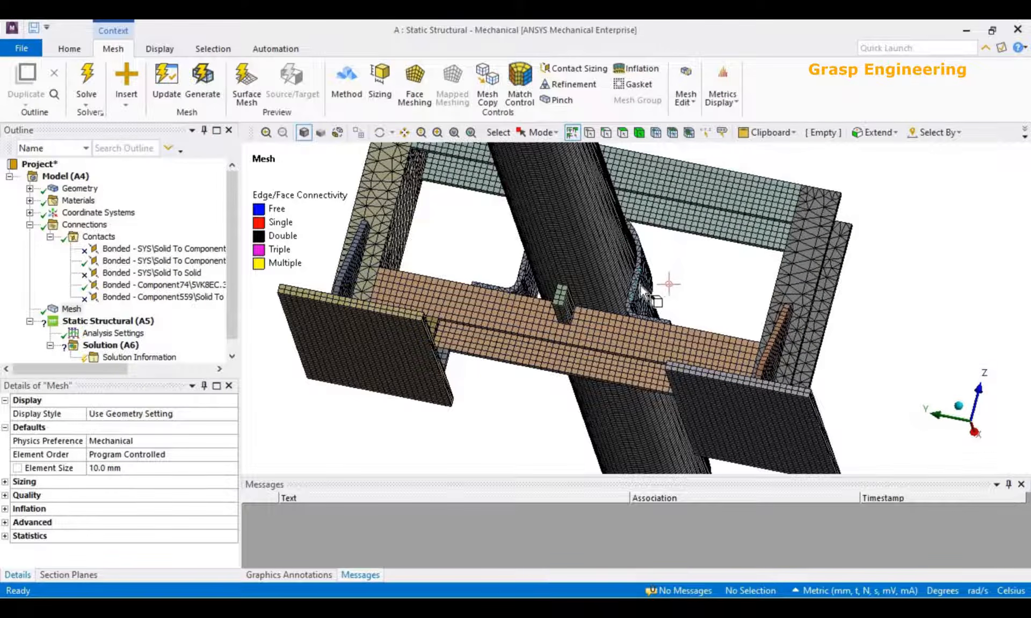
{"action": "scroll", "coordinate": [668, 285], "scroll_direction": "down", "scroll_amount": 3}
{"action": "middle_click_drag", "start_coordinate": [668, 286], "coordinate": [597, 333]}
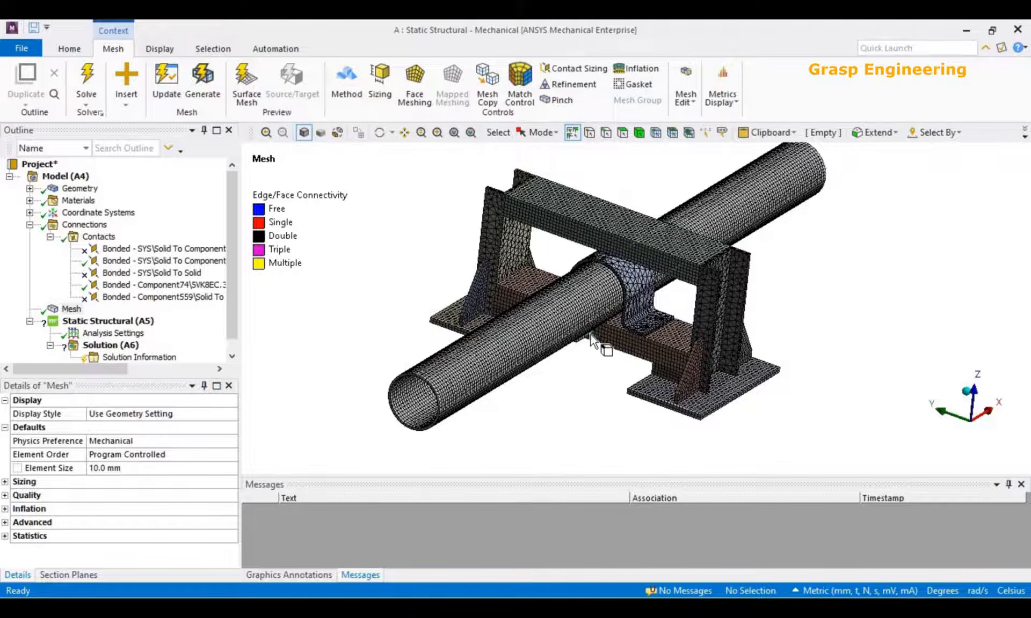
Add a mesh method scoped to all 17 bodies and set it to Hex Dominant.
{"action": "right_click", "coordinate": [71, 310]}
{"action": "mouse_move", "coordinate": [103, 321]}
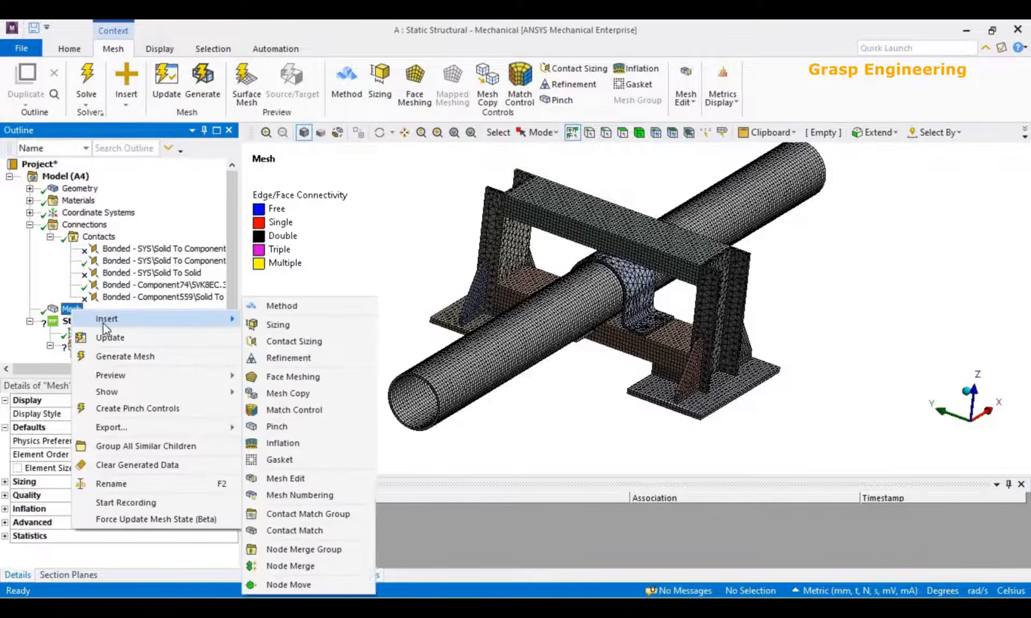
{"action": "left_click", "coordinate": [312, 303]}
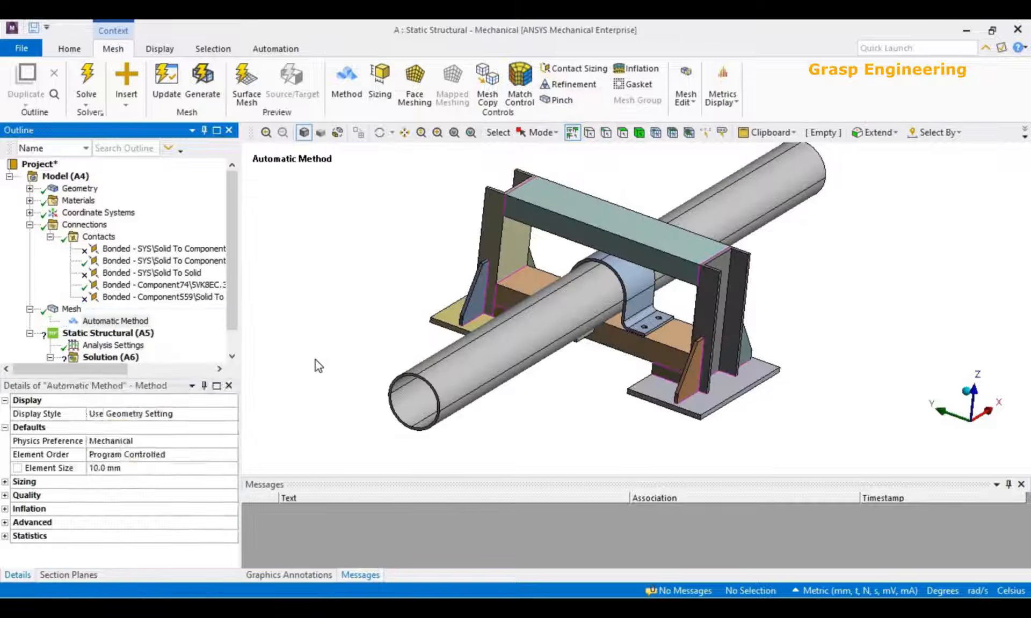
{"action": "right_click", "coordinate": [366, 290]}
{"action": "left_click", "coordinate": [424, 491]}
{"action": "left_click", "coordinate": [105, 428]}
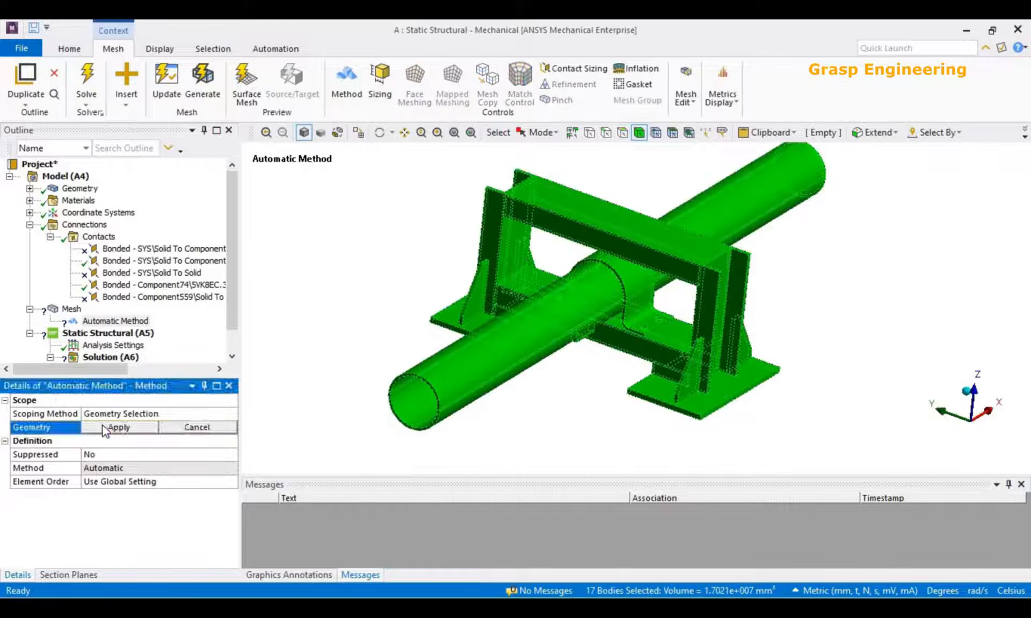
{"action": "left_click", "coordinate": [106, 428]}
{"action": "left_click", "coordinate": [235, 469]}
{"action": "left_click", "coordinate": [232, 469]}
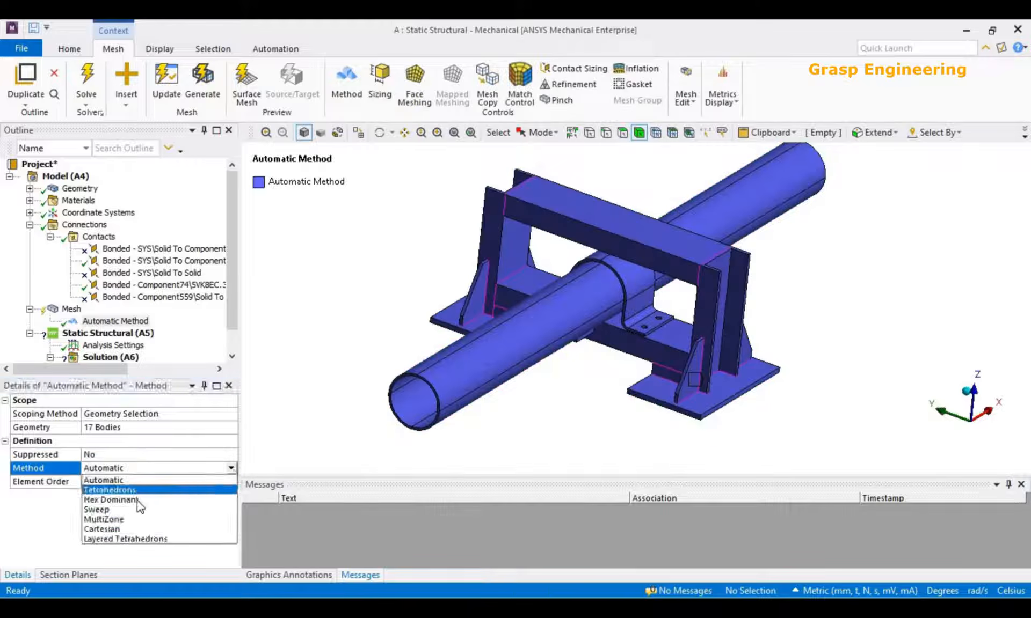
{"action": "left_click", "coordinate": [130, 500]}
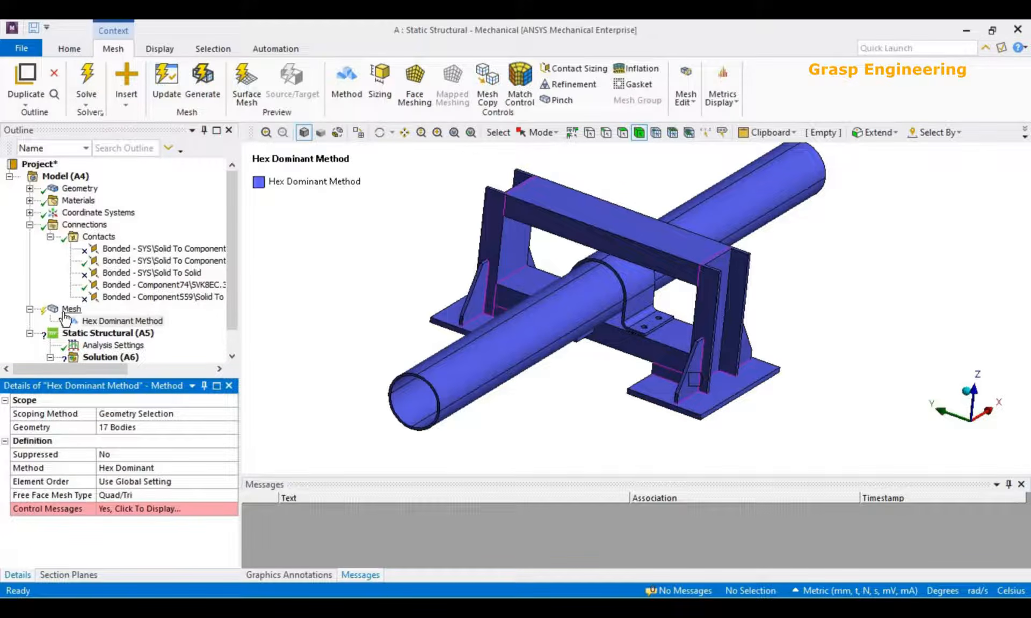
Clear the existing mesh data and try to generate the mesh with the Hex Dominant method.
{"action": "right_click", "coordinate": [64, 312]}
{"action": "left_click", "coordinate": [137, 470]}
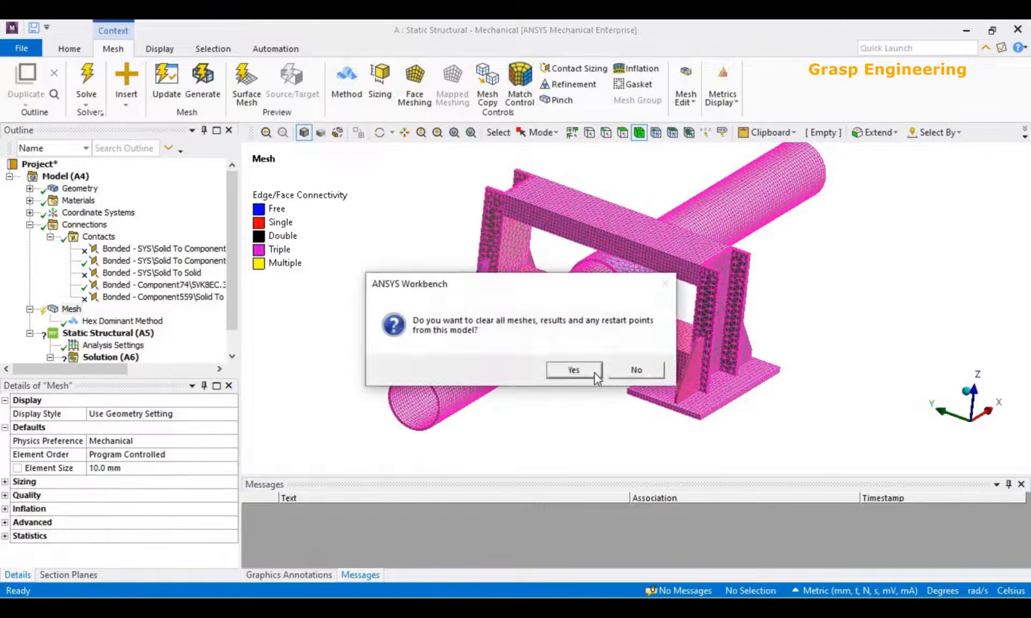
{"action": "left_click", "coordinate": [594, 373]}
{"action": "right_click", "coordinate": [58, 309]}
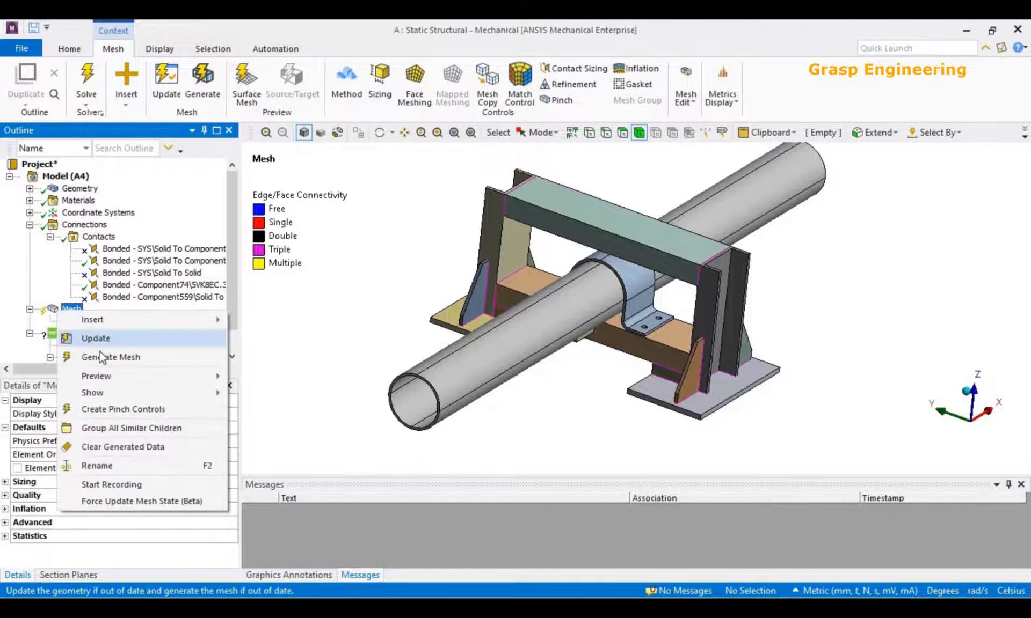
{"action": "left_click", "coordinate": [97, 356]}
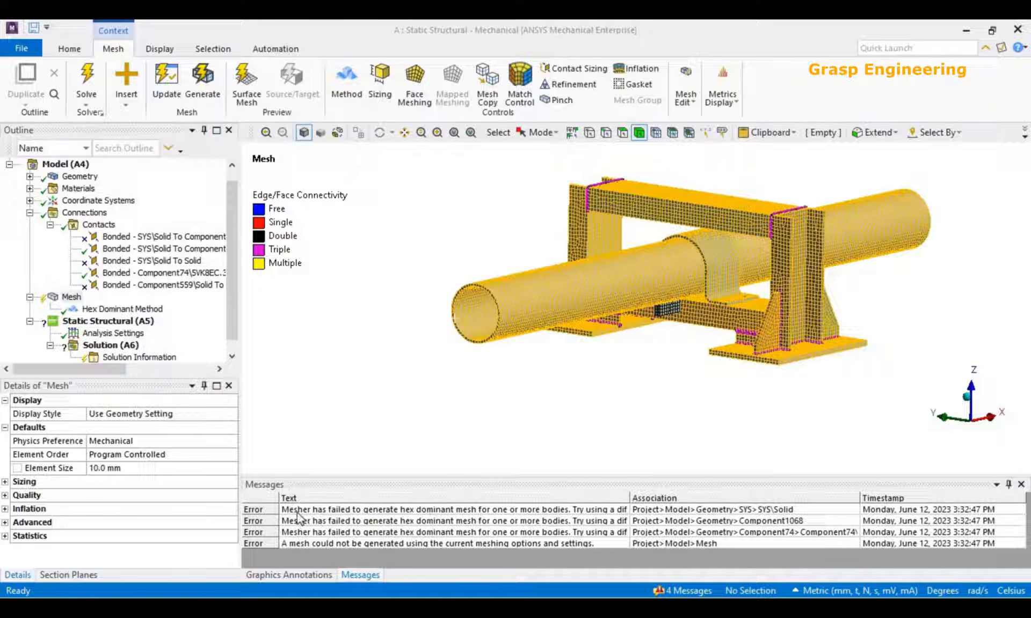
Read the first hex dominant meshing error and show the problematic geometry for the first two error messages.
{"action": "double_click", "coordinate": [317, 513]}
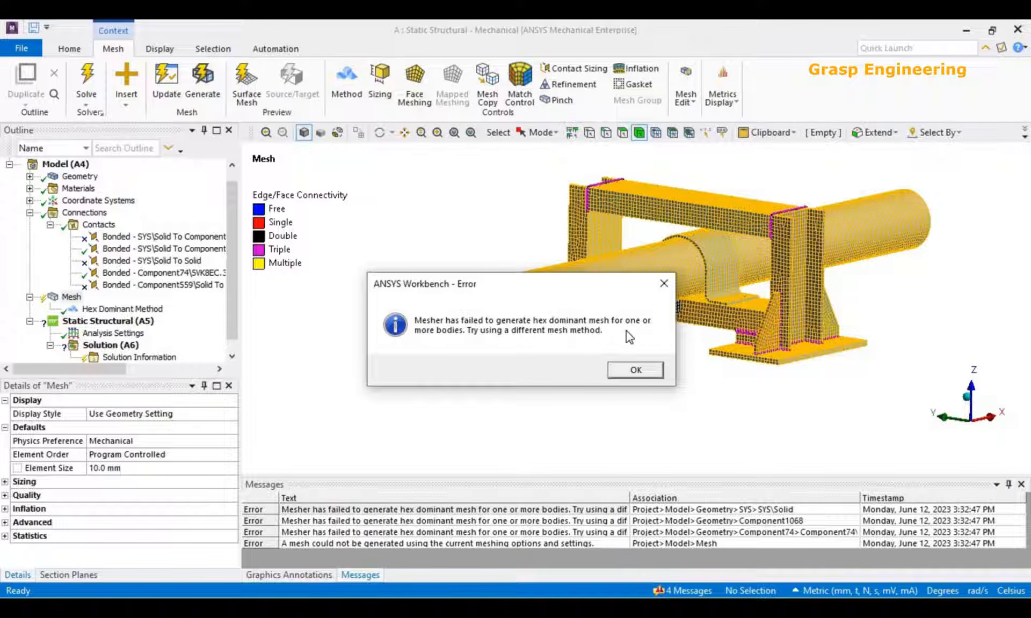
{"action": "left_click", "coordinate": [637, 371]}
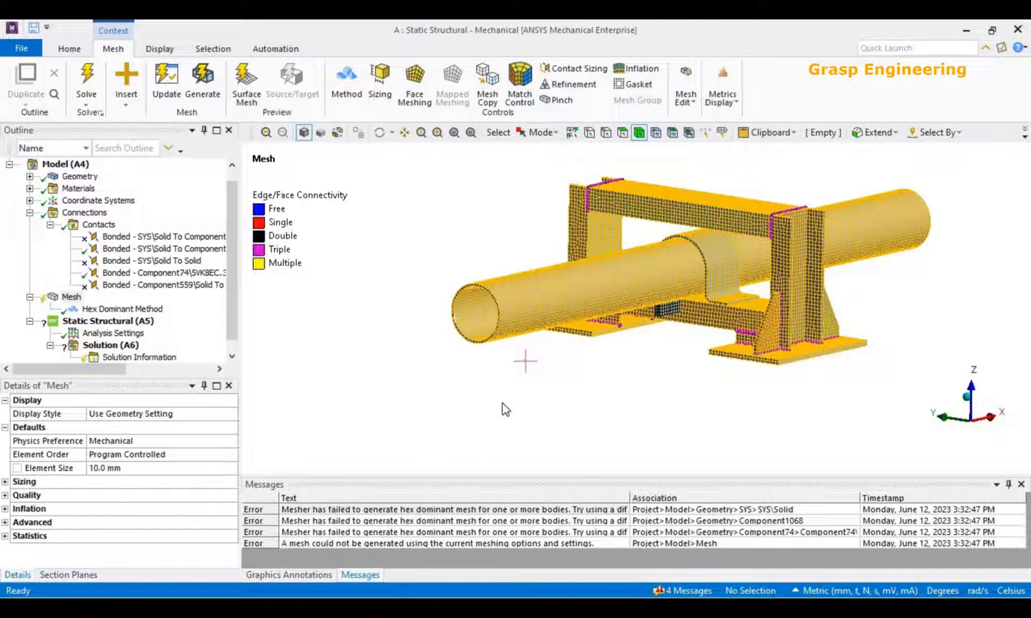
{"action": "left_click", "coordinate": [524, 511]}
{"action": "right_click", "coordinate": [523, 510]}
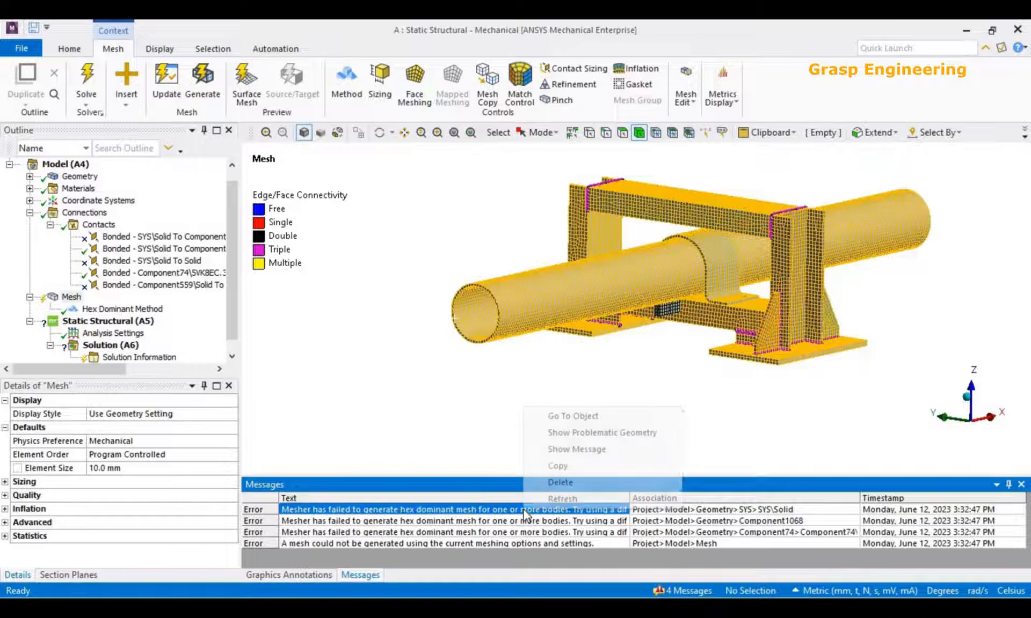
{"action": "left_click", "coordinate": [593, 437]}
{"action": "middle_click_drag", "start_coordinate": [548, 357], "coordinate": [580, 381]}
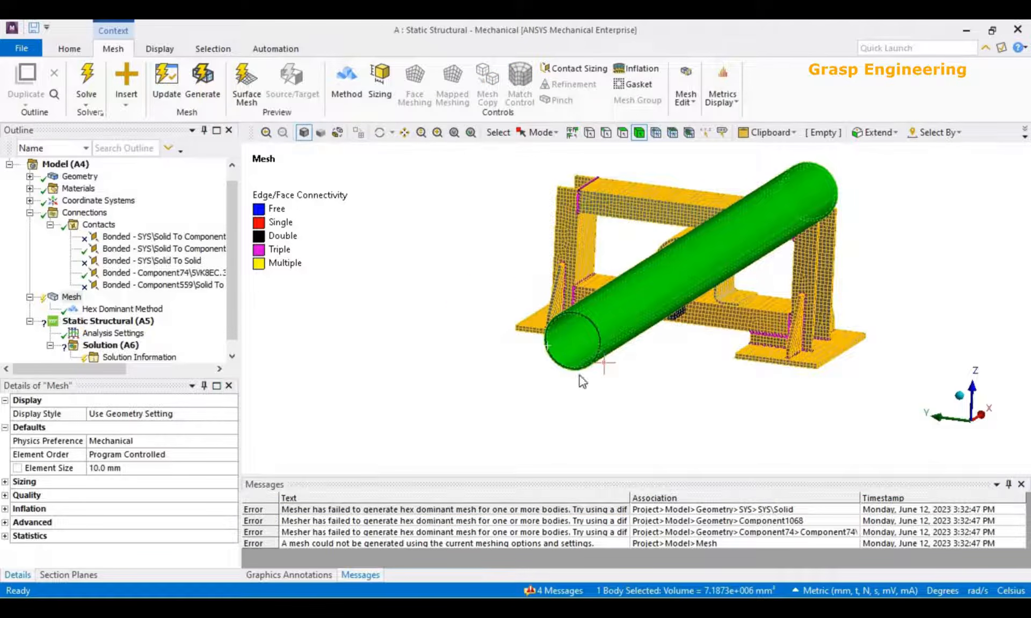
{"action": "right_click", "coordinate": [546, 523]}
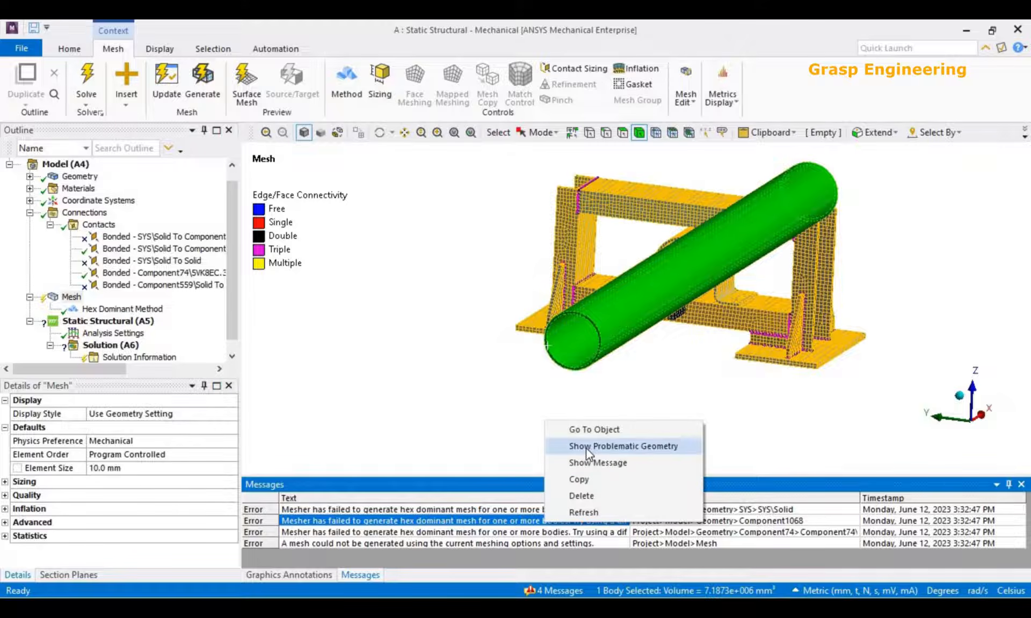
{"action": "left_click", "coordinate": [586, 450]}
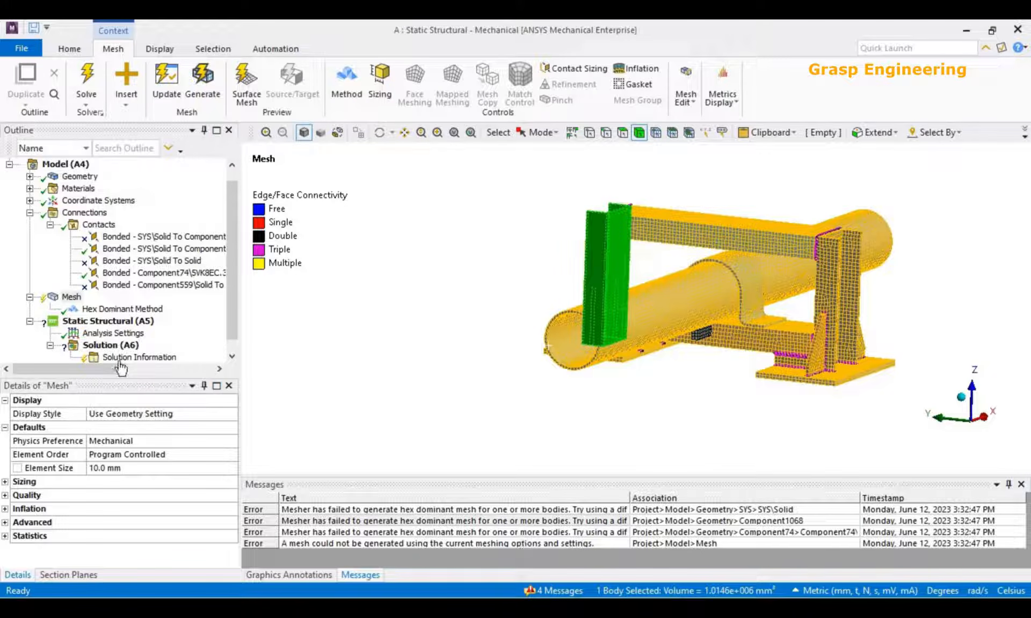
Show the sweepable bodies of the mesh and examine which parts of the pipe assembly are highlighted.
{"action": "left_click", "coordinate": [99, 321]}
{"action": "left_click", "coordinate": [72, 297]}
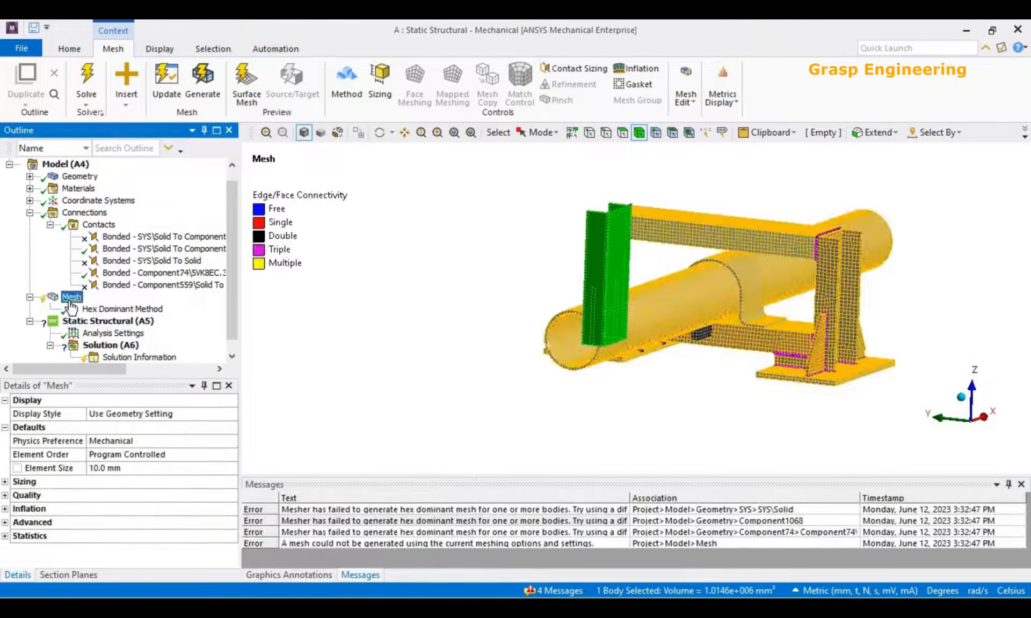
{"action": "middle_click_drag", "start_coordinate": [681, 382], "coordinate": [623, 362]}
{"action": "middle_click_drag", "start_coordinate": [765, 365], "coordinate": [810, 357]}
{"action": "right_click", "coordinate": [67, 299]}
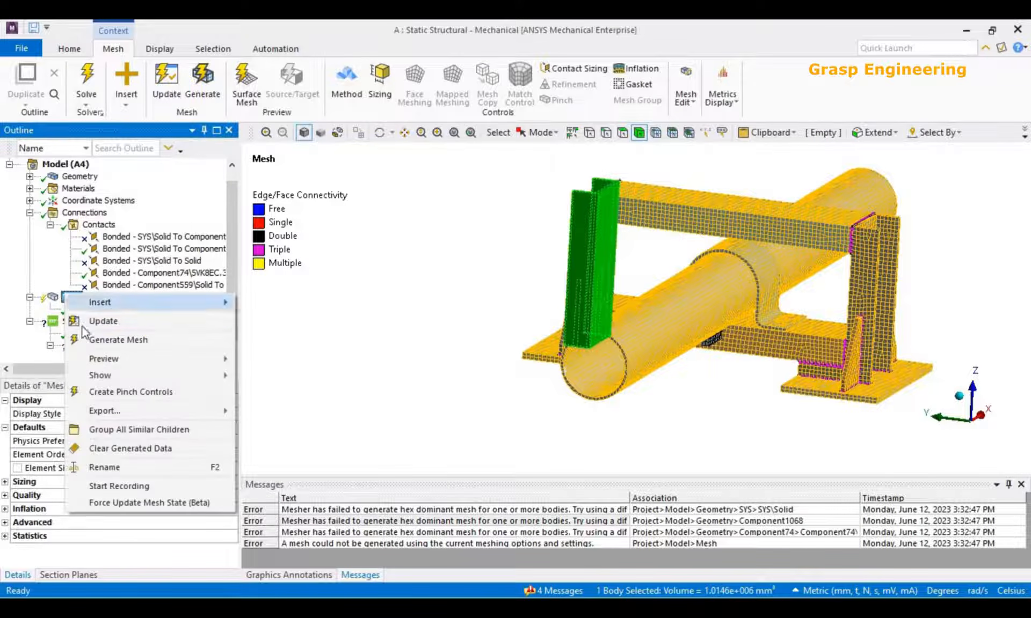
{"action": "mouse_move", "coordinate": [100, 375]}
{"action": "left_click", "coordinate": [264, 377]}
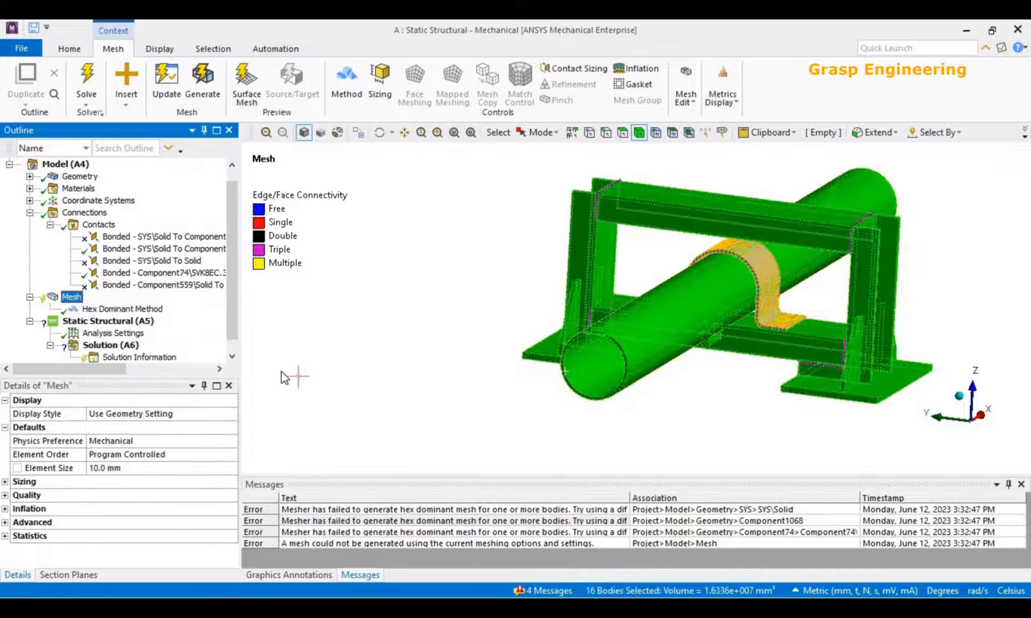
{"action": "middle_click_drag", "start_coordinate": [607, 383], "coordinate": [636, 366]}
{"action": "scroll", "coordinate": [553, 340], "scroll_direction": "up", "scroll_amount": 4}
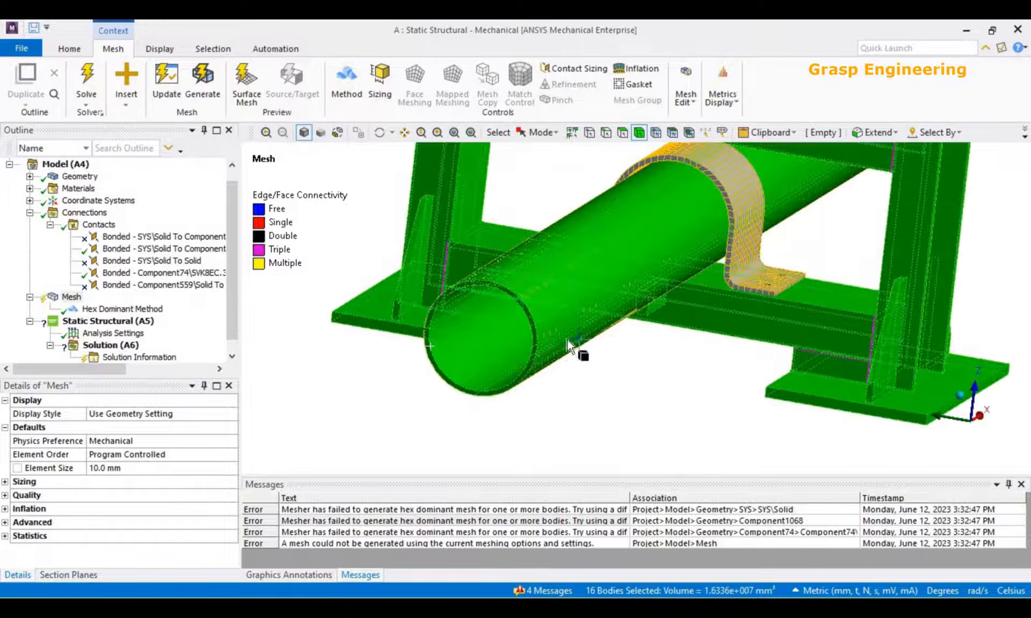
{"action": "middle_click_drag", "start_coordinate": [567, 339], "coordinate": [470, 344]}
Review the alternative mesh methods for the Hex Dominant control and delete that control from the mesh.
{"action": "left_click", "coordinate": [122, 309]}
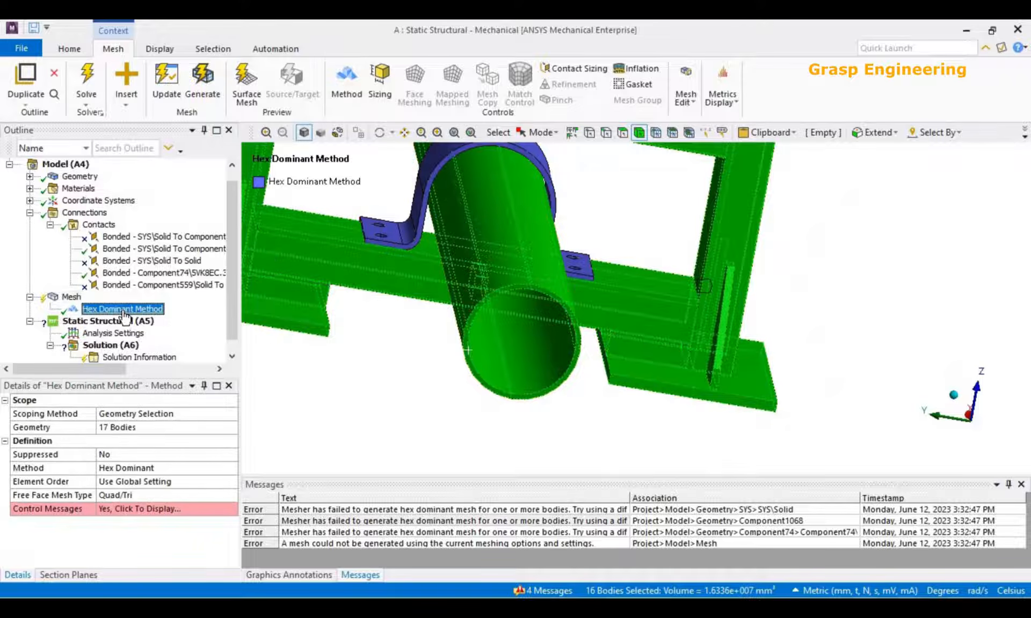
{"action": "left_click", "coordinate": [202, 470]}
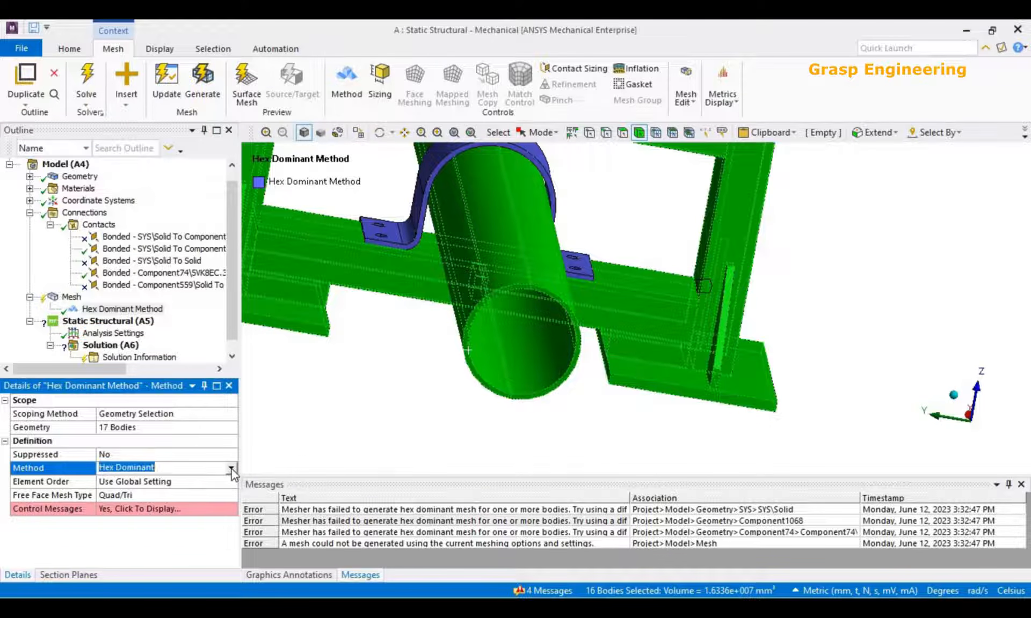
{"action": "left_click", "coordinate": [231, 469]}
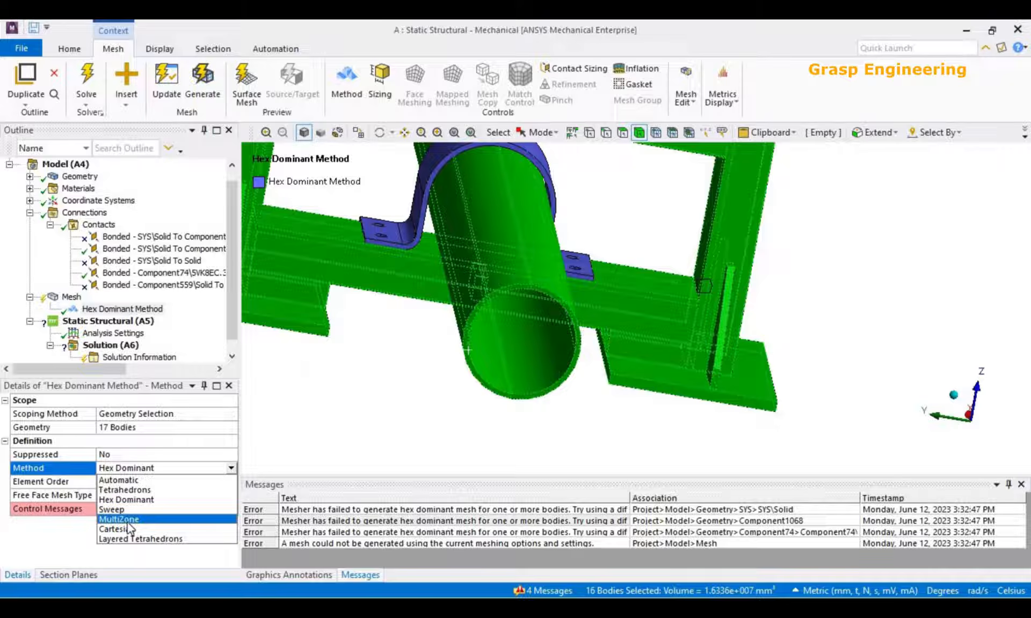
{"action": "scroll", "coordinate": [504, 419], "scroll_direction": "down", "scroll_amount": 5}
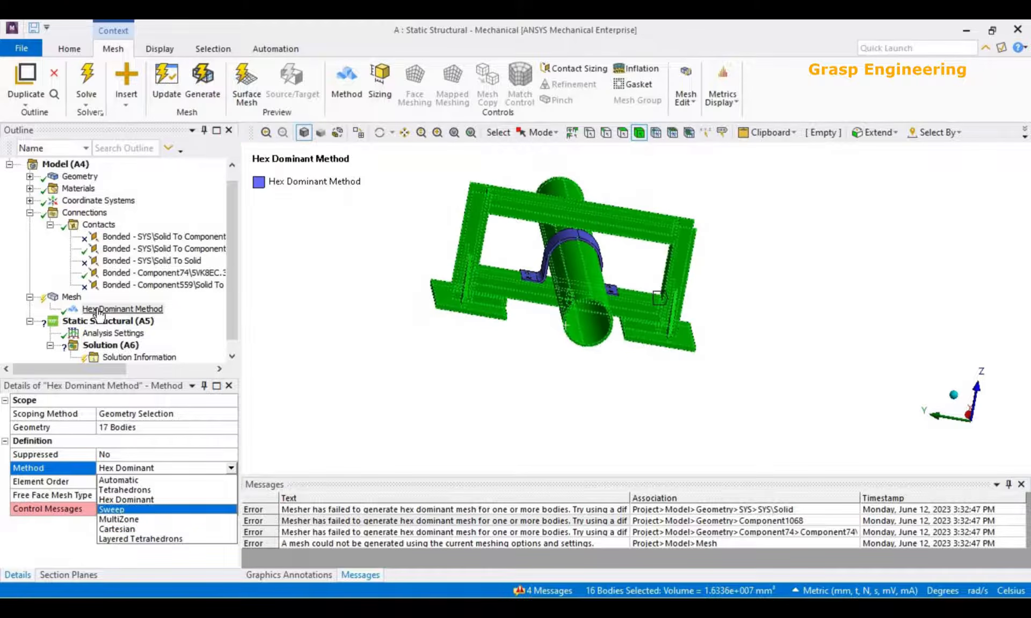
{"action": "right_click", "coordinate": [99, 309]}
{"action": "key", "text": "Return"}
{"action": "left_click", "coordinate": [522, 369]}
{"action": "middle_click_drag", "start_coordinate": [572, 357], "coordinate": [593, 361]}
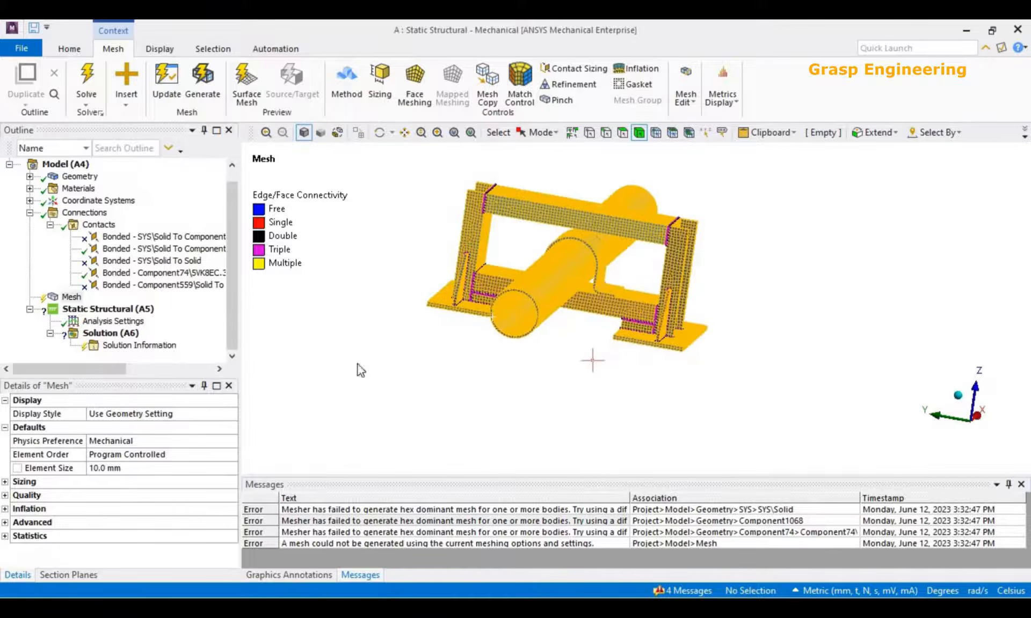
Clear the partially generated mesh data from the model.
{"action": "right_click", "coordinate": [71, 297]}
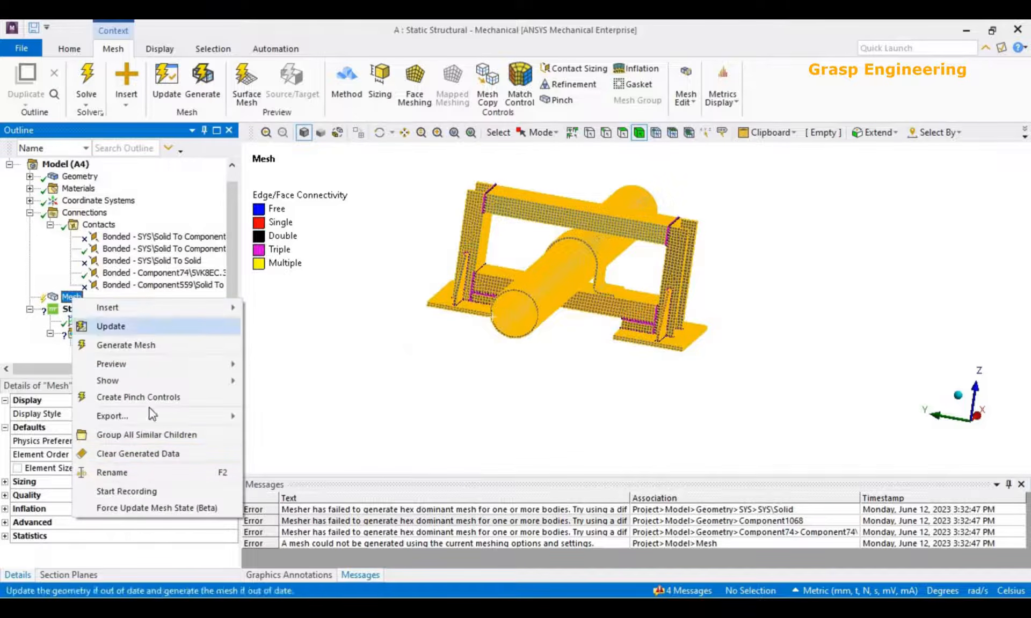
{"action": "left_click", "coordinate": [157, 454]}
{"action": "left_click", "coordinate": [577, 369]}
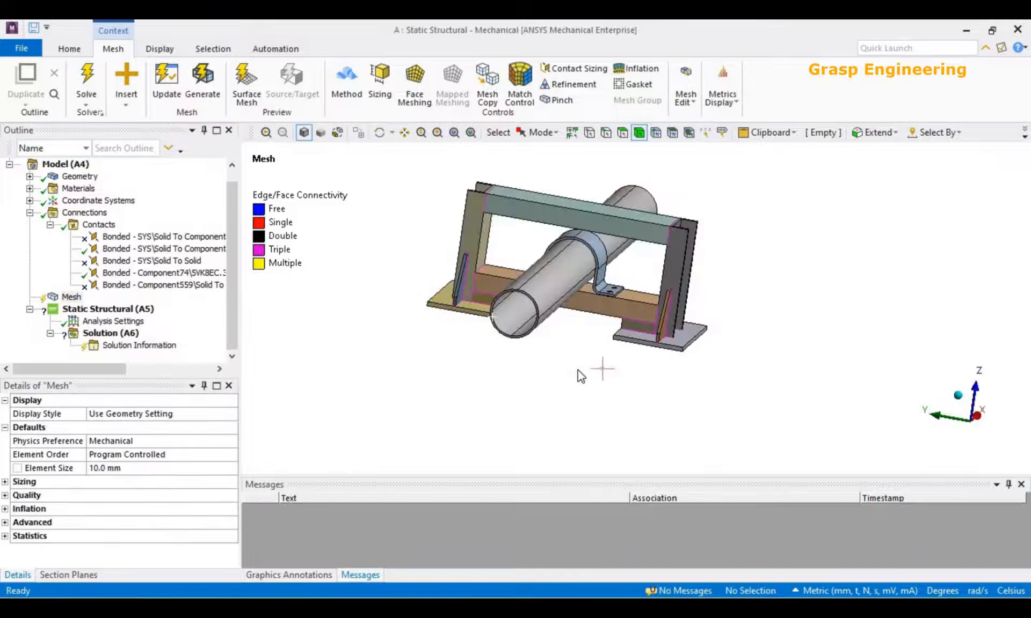
Generate the mesh of the whole pipe and support assembly using the 10 mm global element size without any method controls.
{"action": "left_click", "coordinate": [70, 297]}
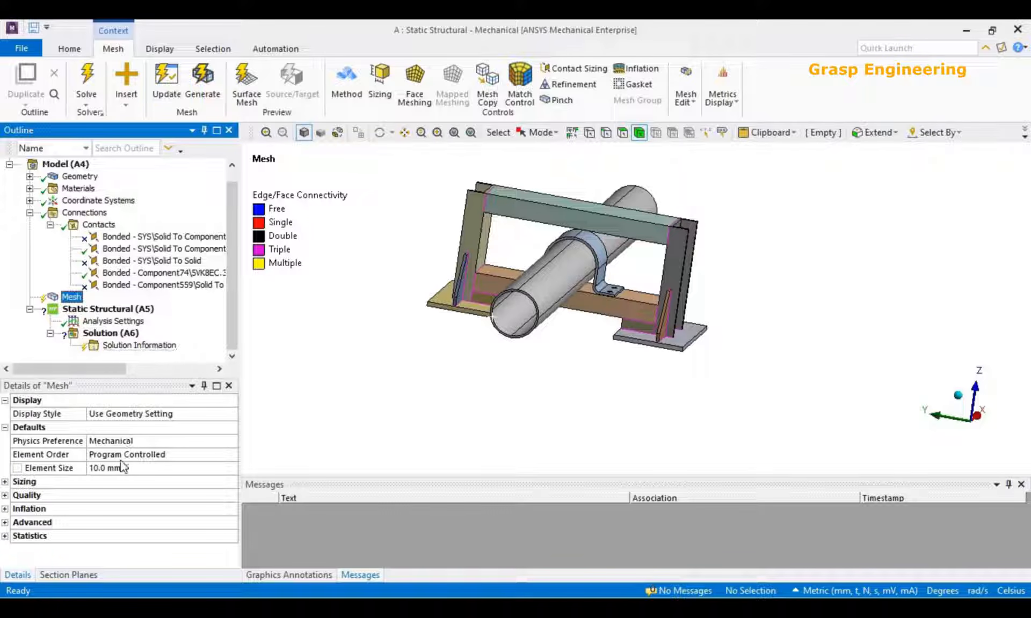
{"action": "middle_click_drag", "start_coordinate": [637, 356], "coordinate": [584, 342]}
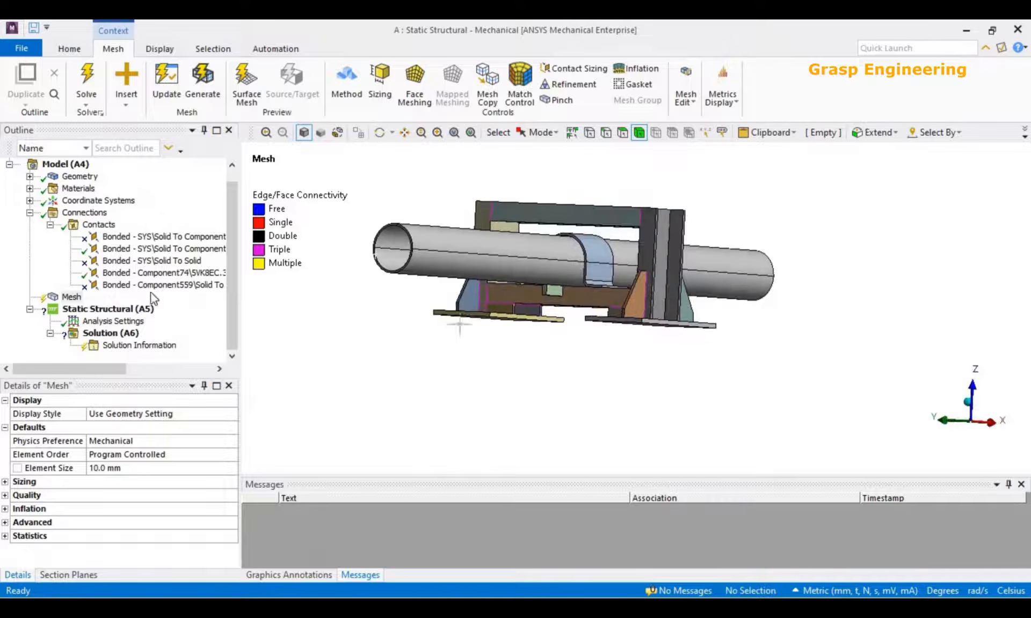
{"action": "left_click", "coordinate": [123, 469]}
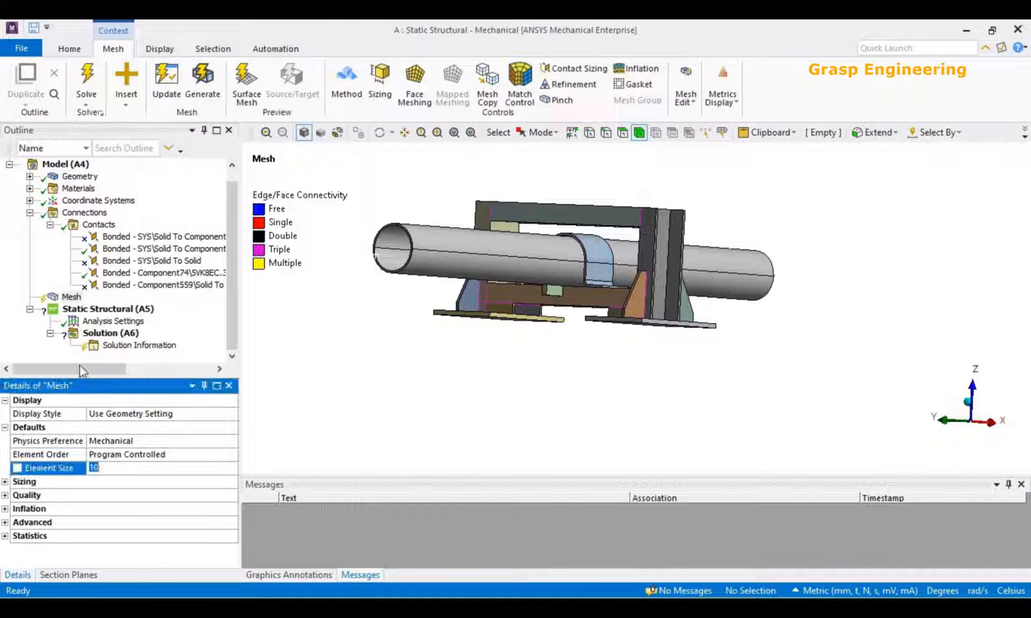
{"action": "right_click", "coordinate": [72, 297]}
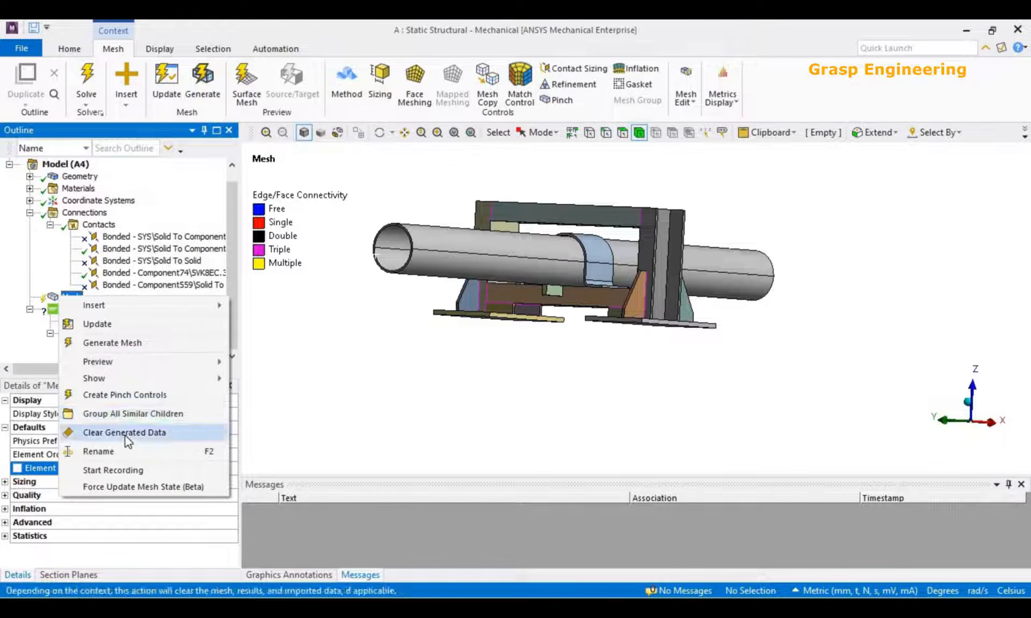
{"action": "left_click", "coordinate": [120, 343]}
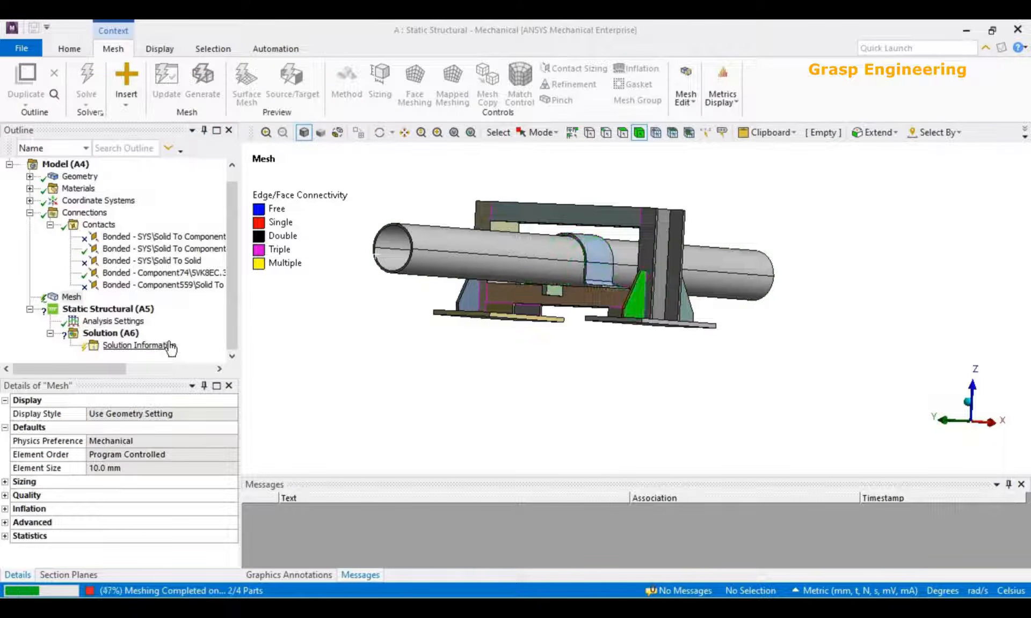
{"action": "mouse_move", "coordinate": [526, 283]}
{"action": "middle_mouse_down"}
{"action": "mouse_move", "coordinate": [590, 274]}
{"action": "mouse_move", "coordinate": [586, 288]}
{"action": "mouse_move", "coordinate": [510, 292]}
{"action": "middle_mouse_up"}
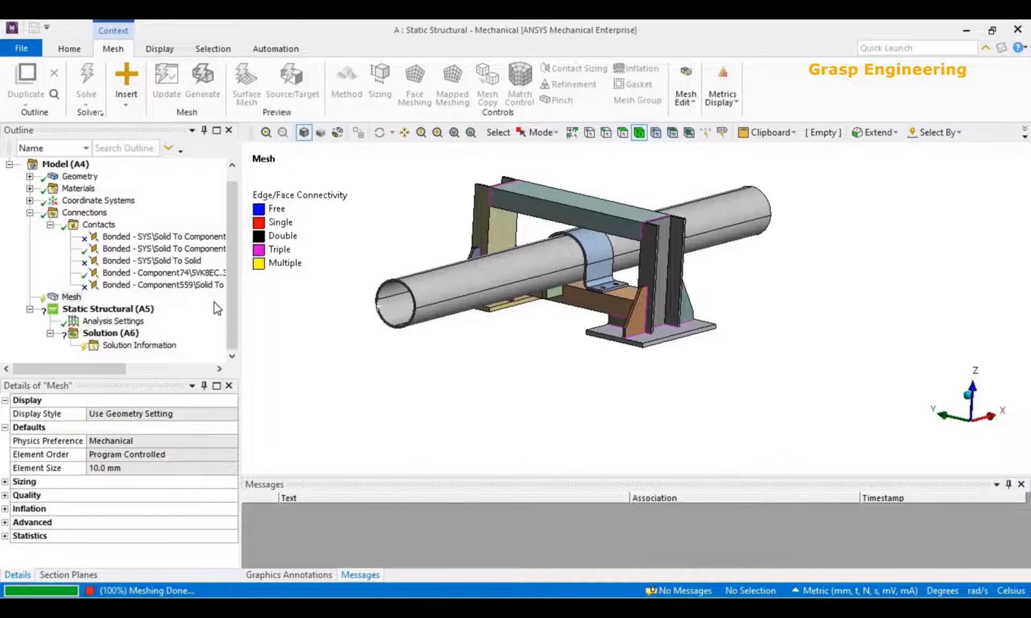
Examine the mesh on the clamp, crossbeam, gusset, column and base plate for element shape and density.
{"action": "scroll", "coordinate": [562, 352], "scroll_direction": "up", "scroll_amount": 3}
{"action": "middle_click_drag", "start_coordinate": [580, 347], "coordinate": [593, 387]}
{"action": "scroll", "coordinate": [602, 408], "scroll_direction": "up", "scroll_amount": 2}
{"action": "scroll", "coordinate": [601, 408], "scroll_direction": "down", "scroll_amount": 2}
{"action": "middle_click_drag", "start_coordinate": [745, 437], "coordinate": [656, 304]}
{"action": "scroll", "coordinate": [656, 304], "scroll_direction": "up", "scroll_amount": 5}
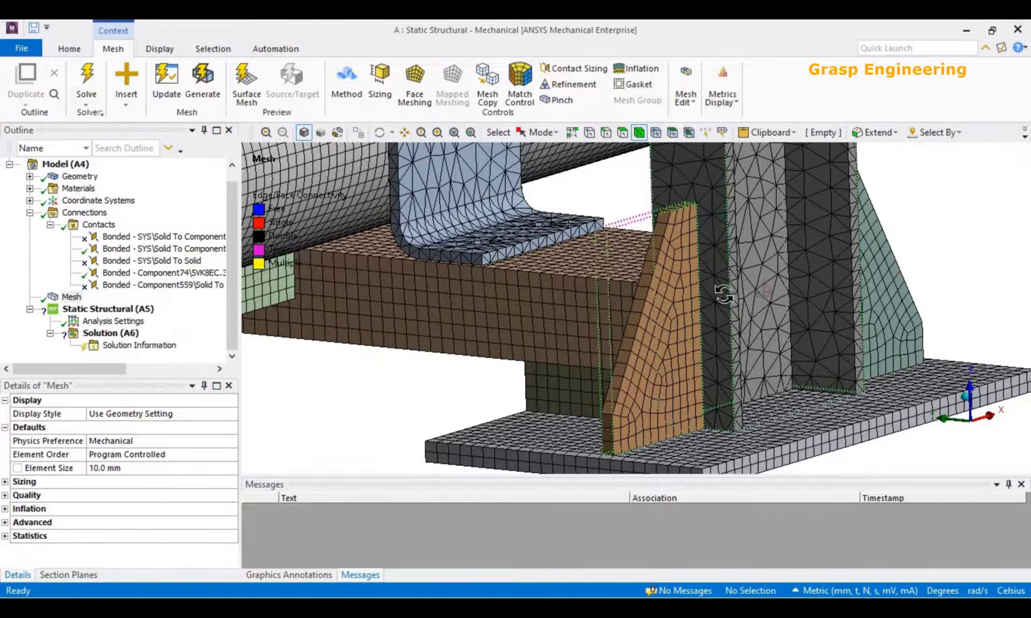
{"action": "middle_click_drag", "start_coordinate": [698, 215], "coordinate": [681, 256]}
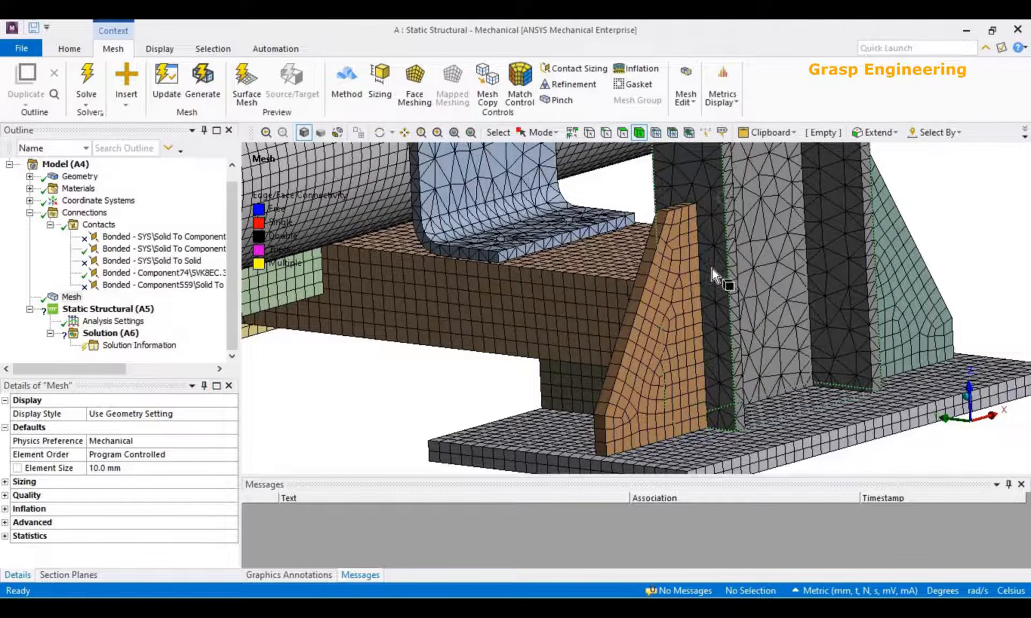
{"action": "scroll", "coordinate": [735, 342], "scroll_direction": "down", "scroll_amount": 2}
{"action": "middle_click_drag", "start_coordinate": [758, 342], "coordinate": [720, 327]}
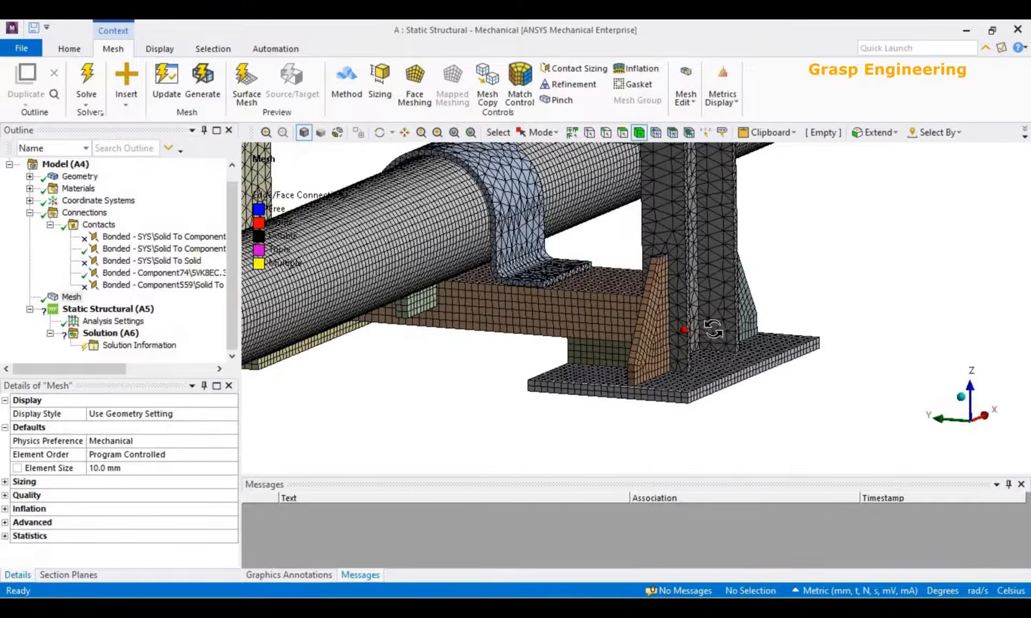
{"action": "scroll", "coordinate": [658, 357], "scroll_direction": "up", "scroll_amount": 5}
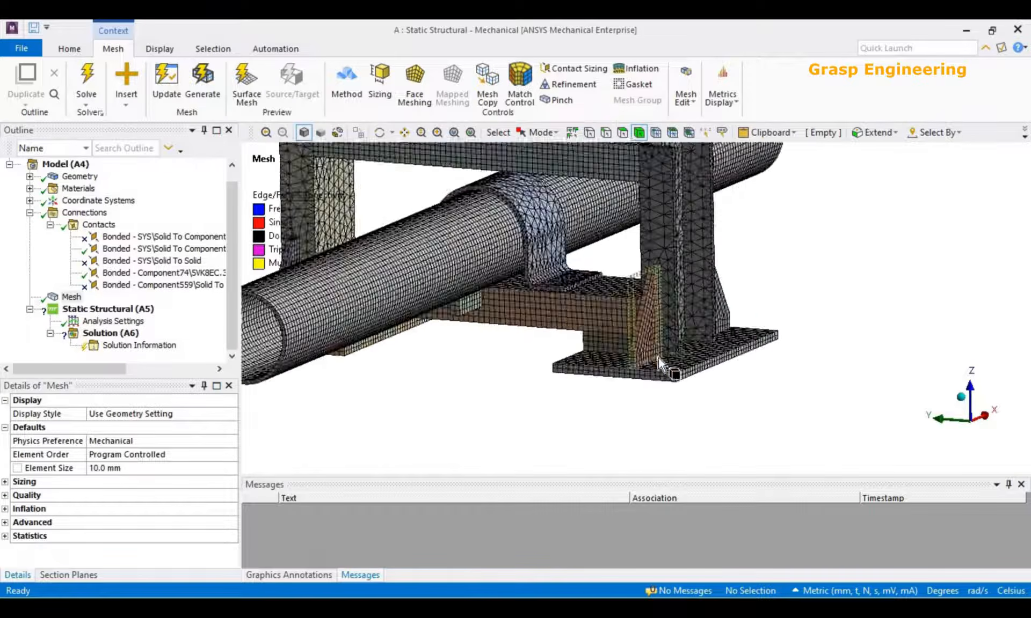
{"action": "scroll", "coordinate": [690, 382], "scroll_direction": "down", "scroll_amount": 8}
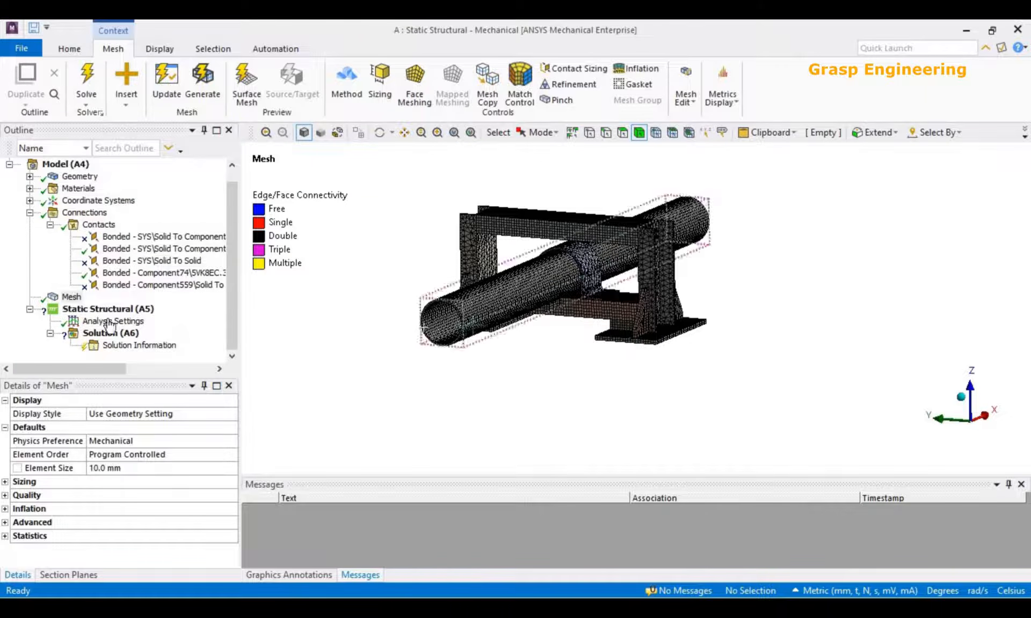
Identify the pipe and clamp bodies and insert a joint under the model's connections.
{"action": "left_click", "coordinate": [84, 213]}
{"action": "scroll", "coordinate": [498, 332], "scroll_direction": "up", "scroll_amount": 5}
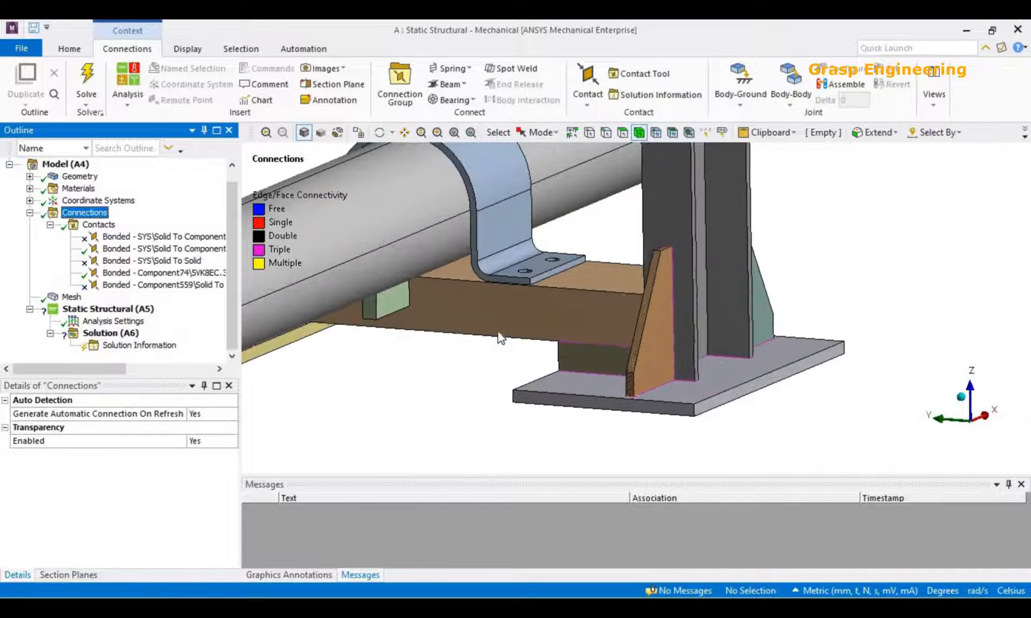
{"action": "scroll", "coordinate": [638, 332], "scroll_direction": "down", "scroll_amount": 2}
{"action": "left_click", "coordinate": [494, 253]}
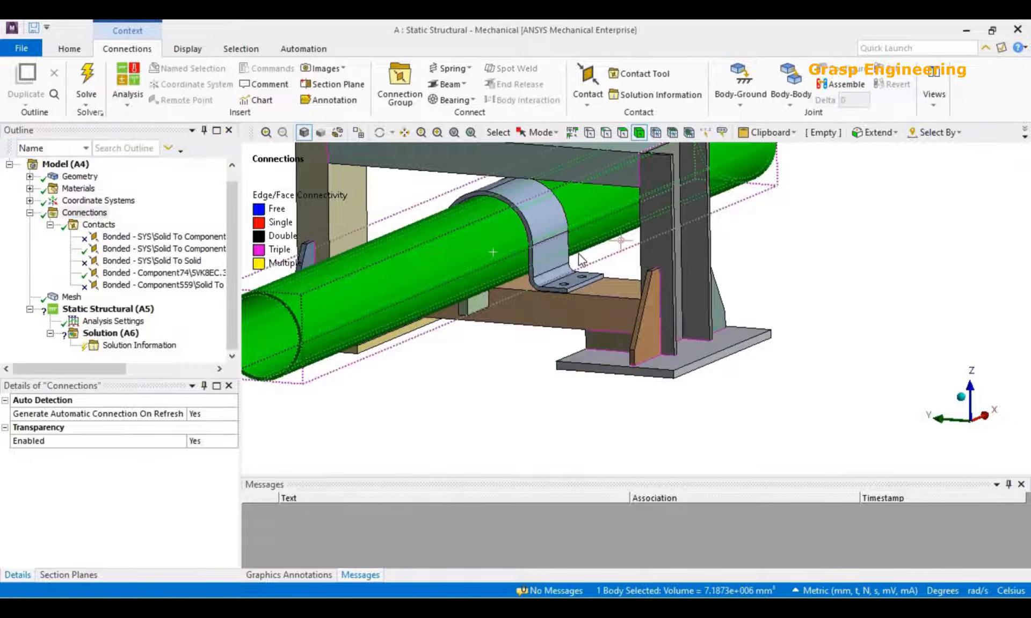
{"action": "left_click", "coordinate": [542, 201]}
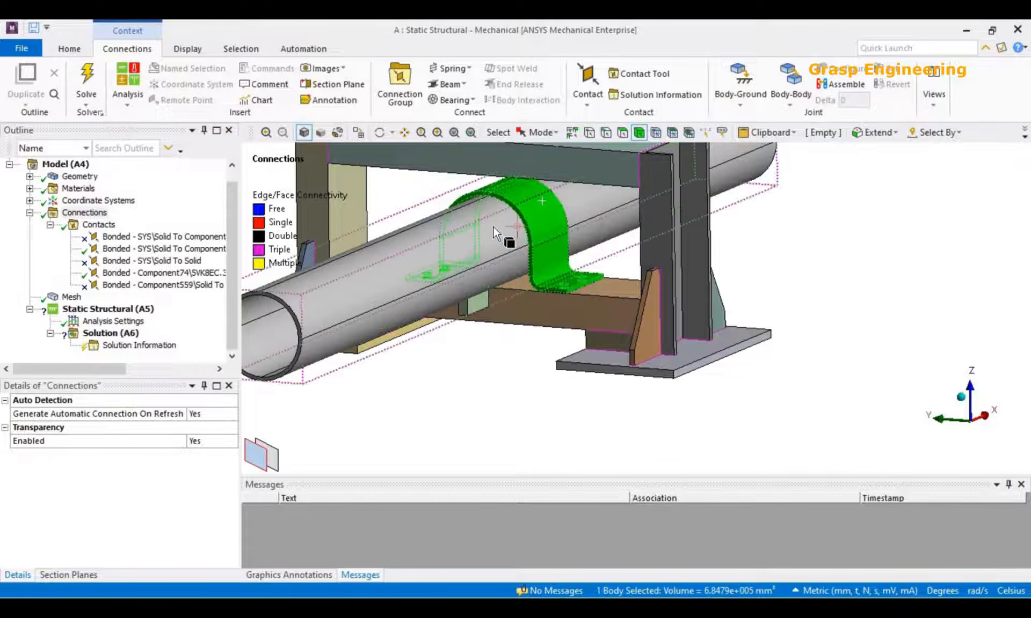
{"action": "left_click", "coordinate": [493, 227]}
{"action": "left_click", "coordinate": [509, 398]}
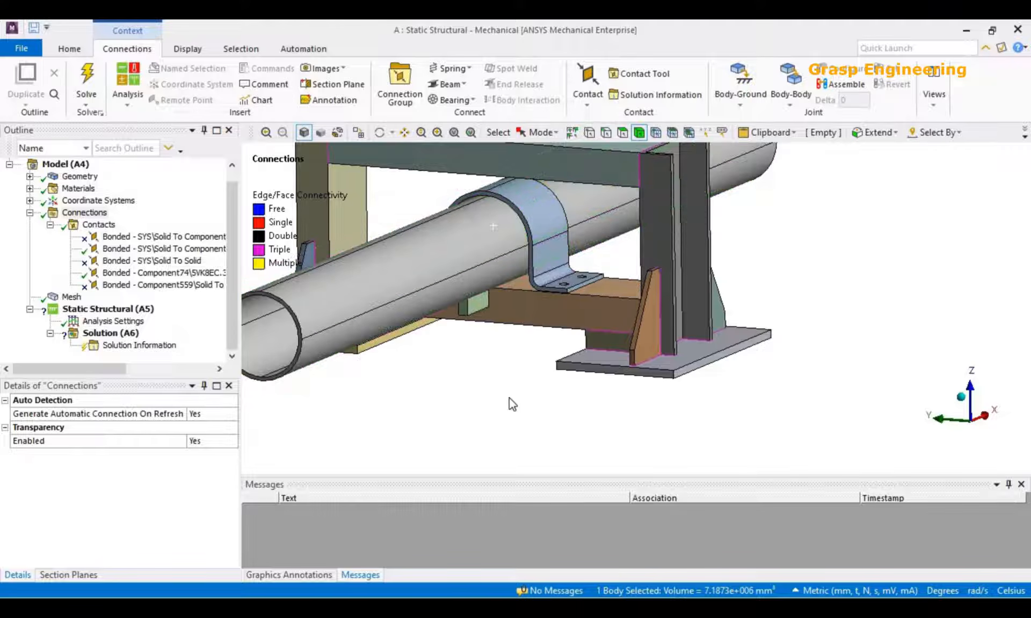
{"action": "right_click", "coordinate": [86, 213]}
{"action": "mouse_move", "coordinate": [134, 221]}
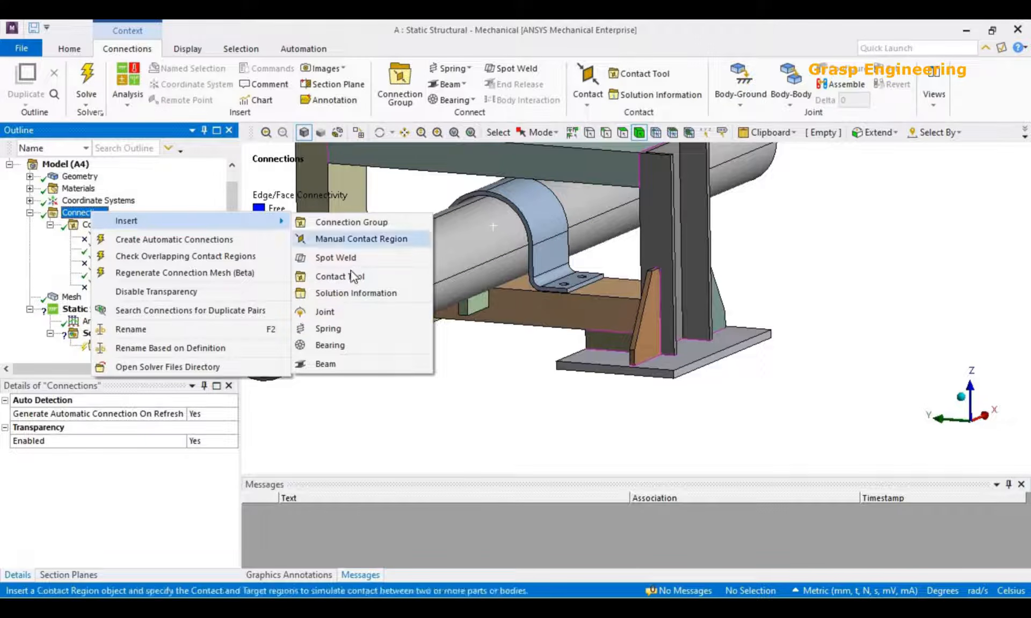
{"action": "left_click", "coordinate": [347, 317]}
Hide the pipe body to expose the inner faces of the clamp.
{"action": "left_click", "coordinate": [381, 259]}
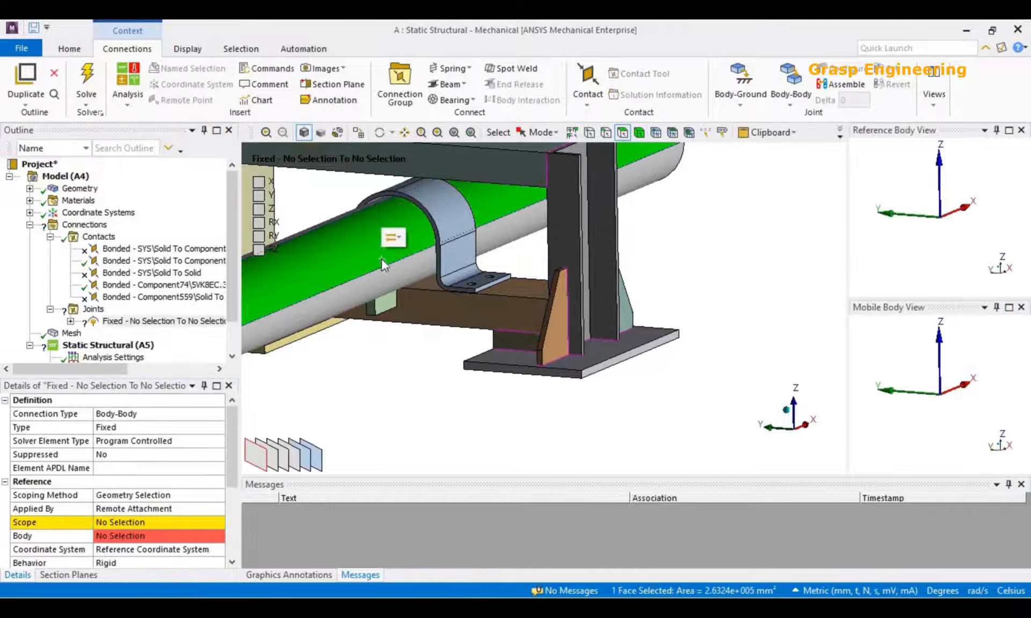
{"action": "right_click", "coordinate": [382, 260]}
{"action": "left_click", "coordinate": [422, 271]}
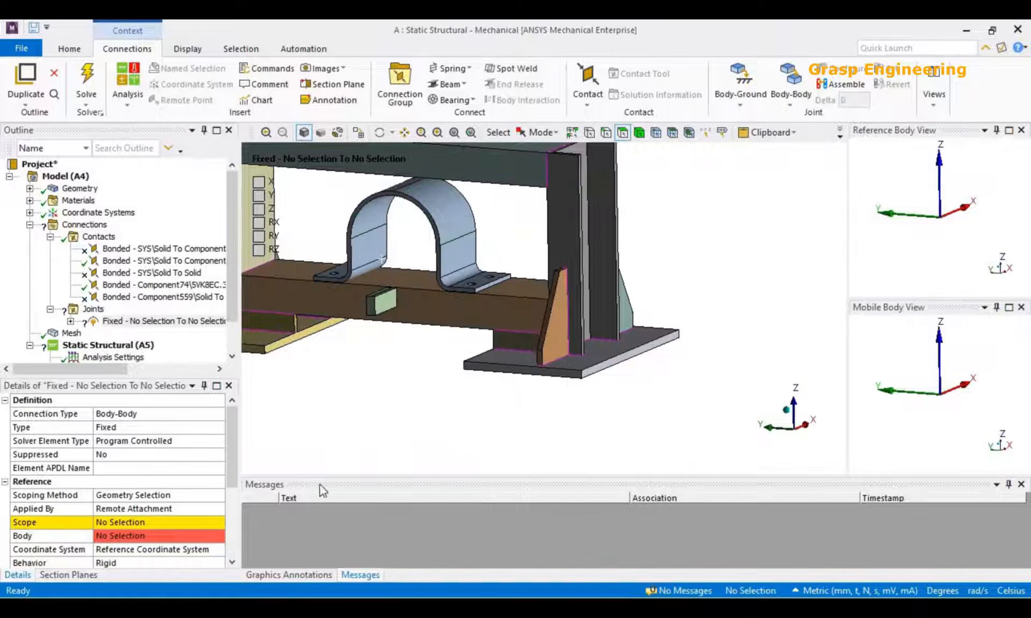
Scope the joint's reference side to five faces: the clamp's inner faces and the top face of the lower crossbeam.
{"action": "left_click", "coordinate": [137, 523]}
{"action": "scroll", "coordinate": [419, 361], "scroll_direction": "up", "scroll_amount": 3}
{"action": "middle_click_drag", "start_coordinate": [421, 363], "coordinate": [628, 442], "text": "ctrl"}
{"action": "scroll", "coordinate": [632, 404], "scroll_direction": "up", "scroll_amount": 2}
{"action": "left_click", "coordinate": [436, 218]}
{"action": "left_click", "coordinate": [449, 275], "text": "ctrl"}
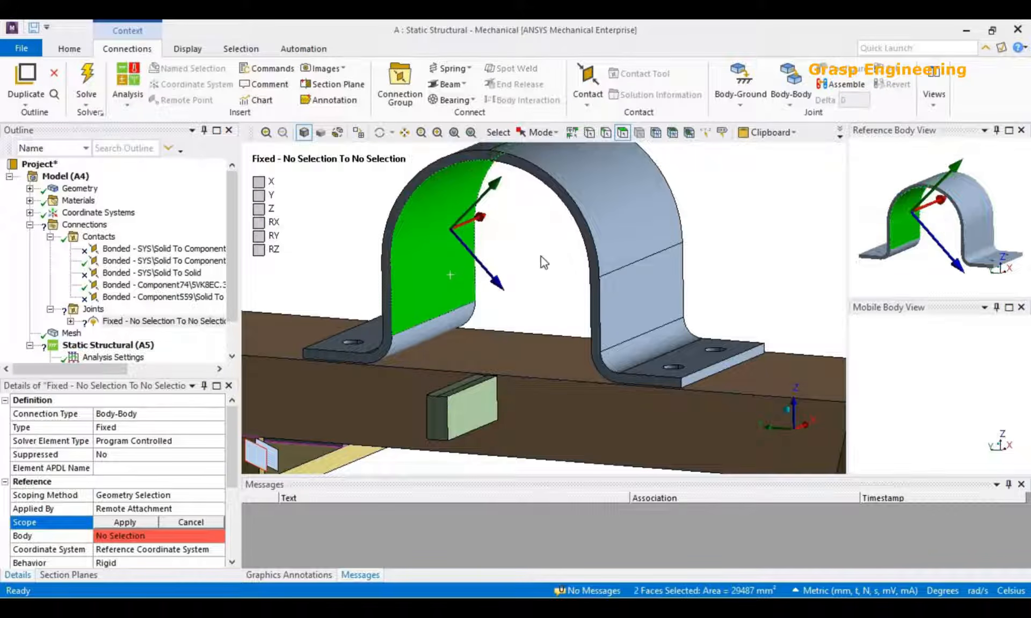
{"action": "middle_click_drag", "start_coordinate": [540, 257], "coordinate": [587, 242]}
{"action": "left_click", "coordinate": [543, 346], "text": "ctrl"}
{"action": "middle_click_drag", "start_coordinate": [591, 316], "coordinate": [536, 369]}
{"action": "left_click", "coordinate": [513, 361], "text": "ctrl"}
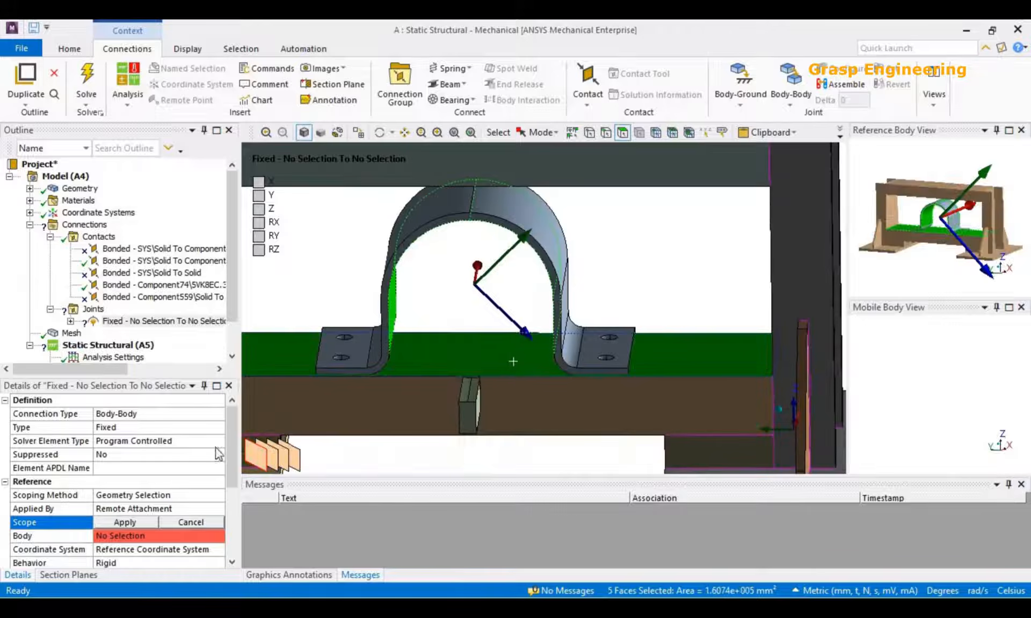
{"action": "left_click", "coordinate": [140, 521]}
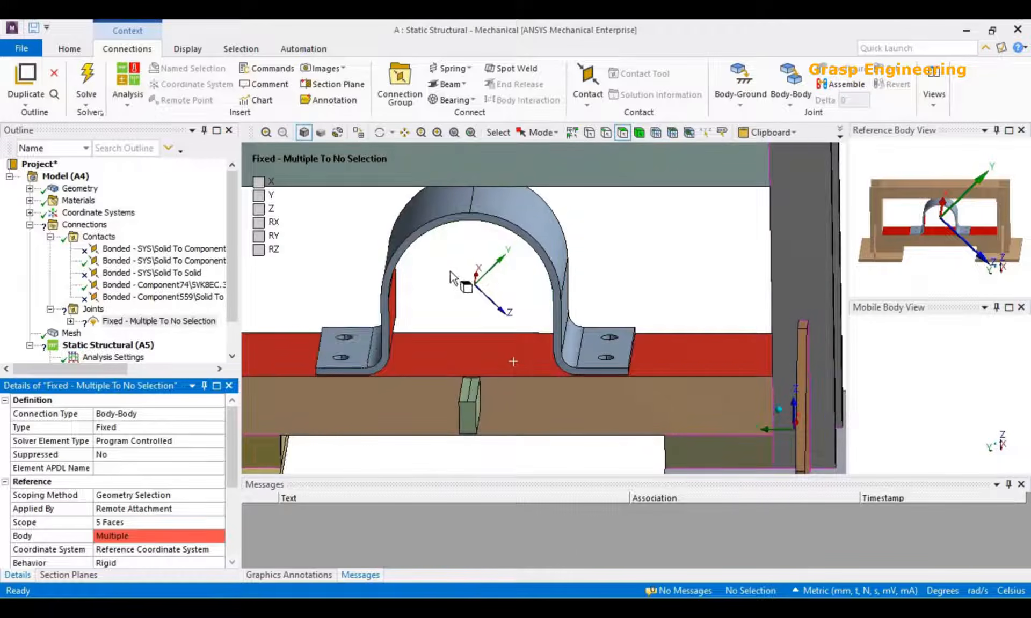
Show all bodies again and scope the joint's mobile side to the four outer faces of the pipe.
{"action": "scroll", "coordinate": [532, 249], "scroll_direction": "down", "scroll_amount": 5}
{"action": "right_click", "coordinate": [521, 178]}
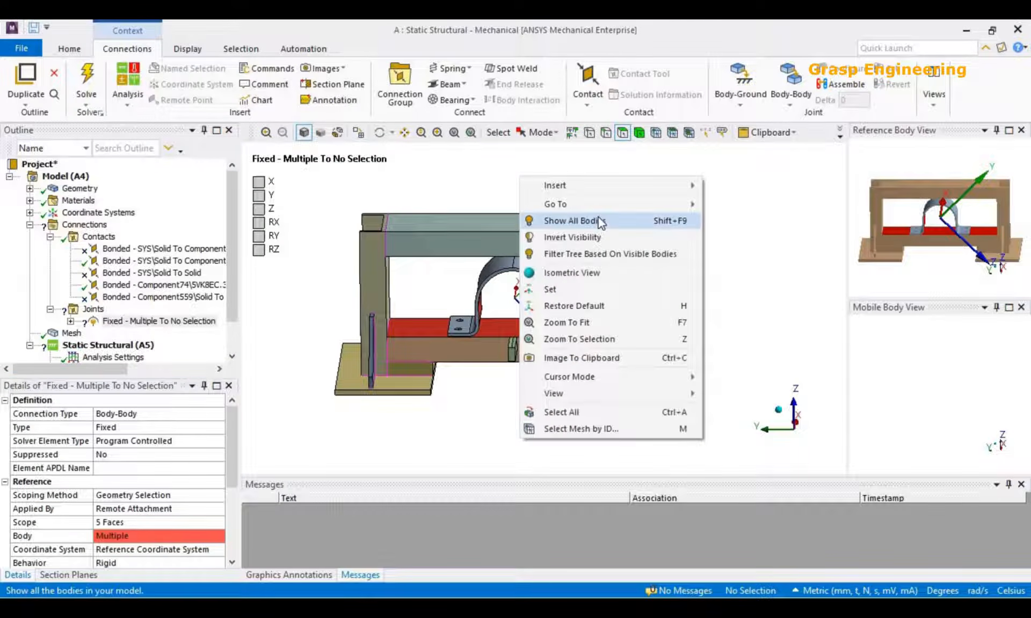
{"action": "left_click", "coordinate": [600, 222]}
{"action": "left_click", "coordinate": [522, 331]}
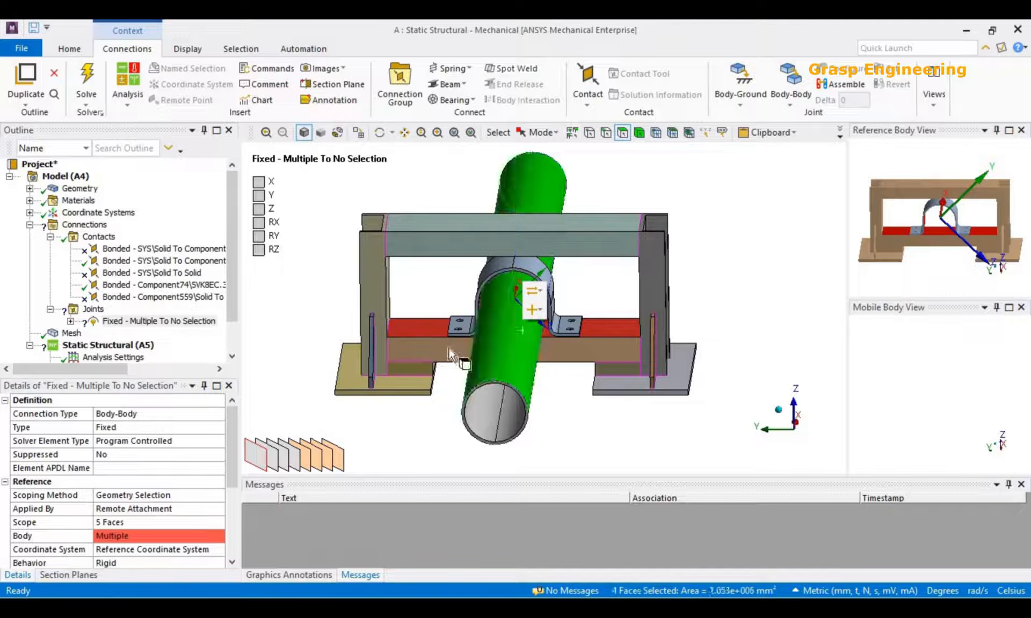
{"action": "scroll", "coordinate": [130, 513], "scroll_direction": "down", "scroll_amount": 3}
{"action": "left_click", "coordinate": [113, 510]}
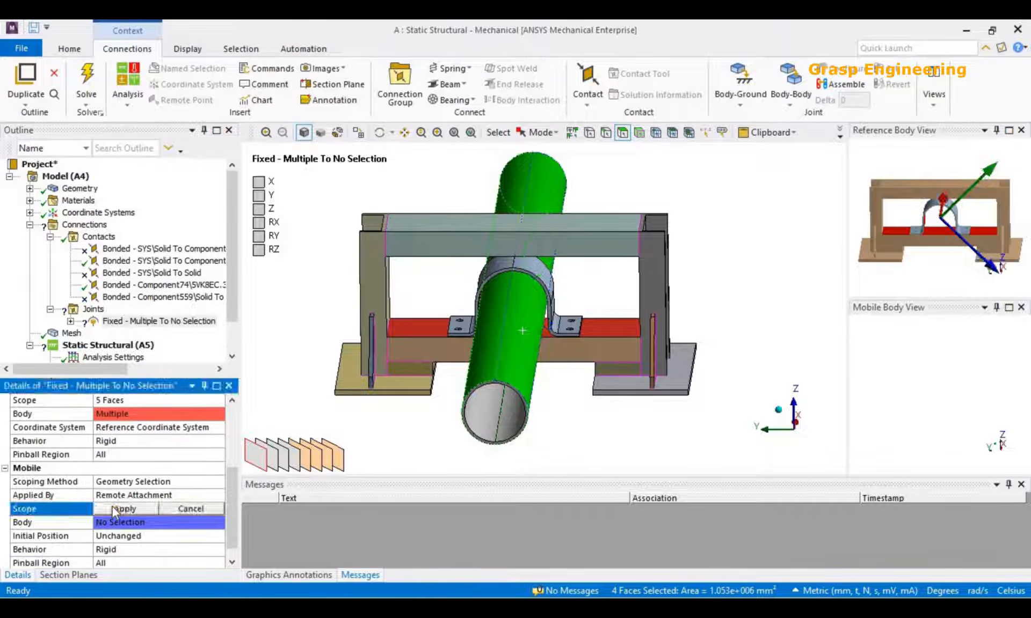
{"action": "left_click", "coordinate": [121, 509]}
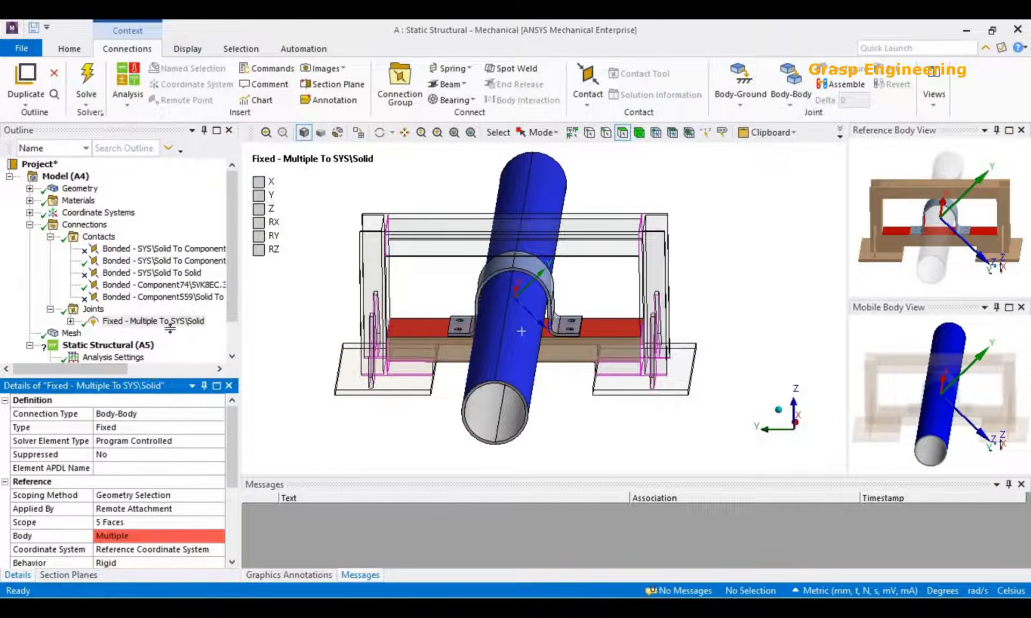
Review the joint's reference and mobile settings and set its type to Translational.
{"action": "left_click_drag", "start_coordinate": [169, 329], "coordinate": [170, 318]}
{"action": "scroll", "coordinate": [166, 481], "scroll_direction": "down", "scroll_amount": 2}
{"action": "scroll", "coordinate": [167, 482], "scroll_direction": "up", "scroll_amount": 2}
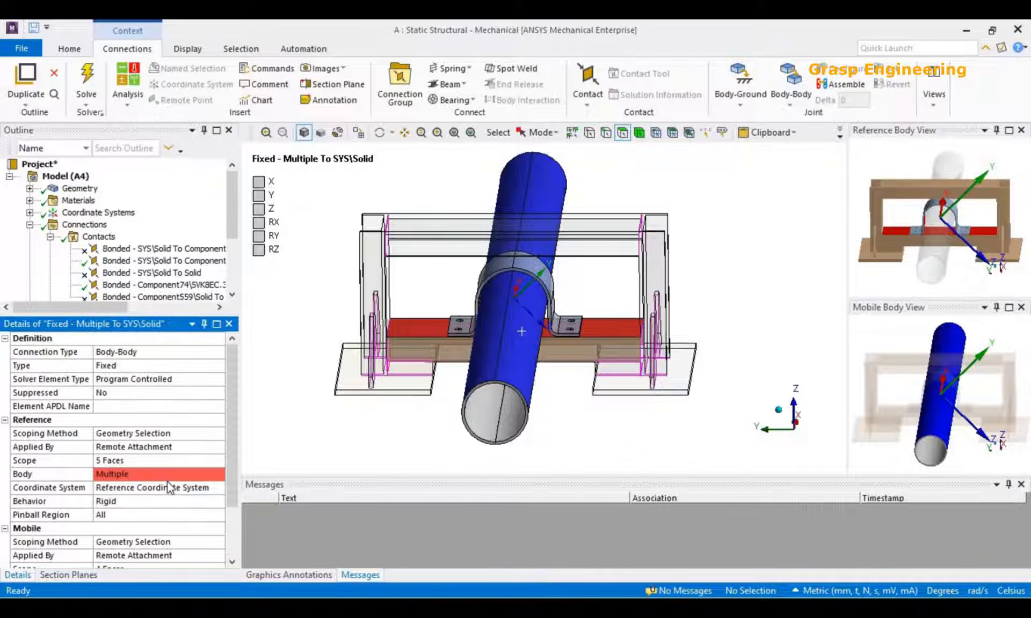
{"action": "middle_click_drag", "start_coordinate": [540, 270], "coordinate": [500, 279]}
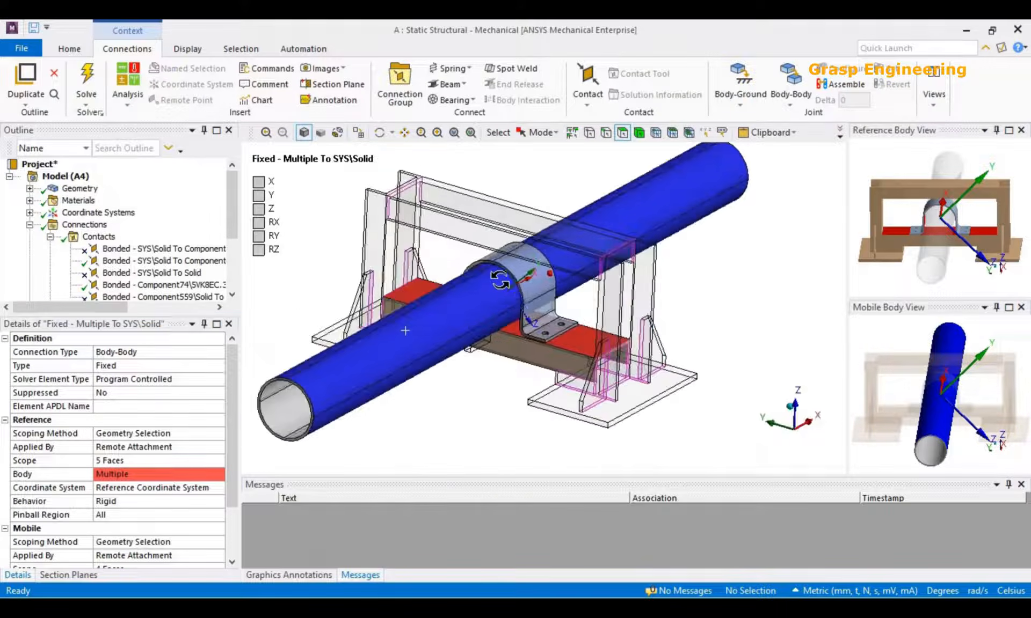
{"action": "left_click", "coordinate": [199, 367]}
{"action": "left_click", "coordinate": [218, 366]}
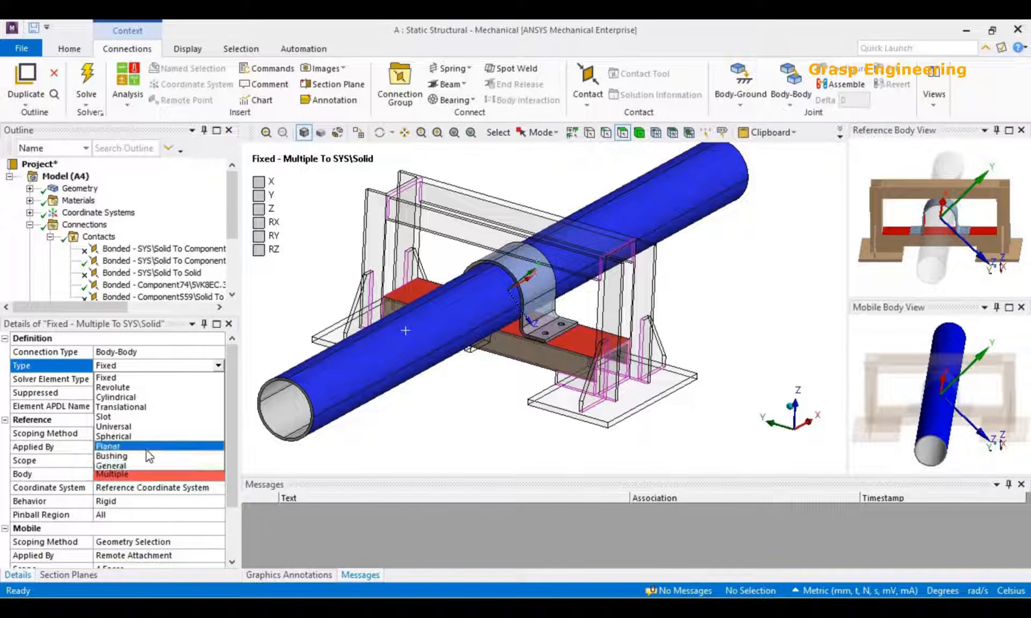
{"action": "left_click", "coordinate": [127, 407]}
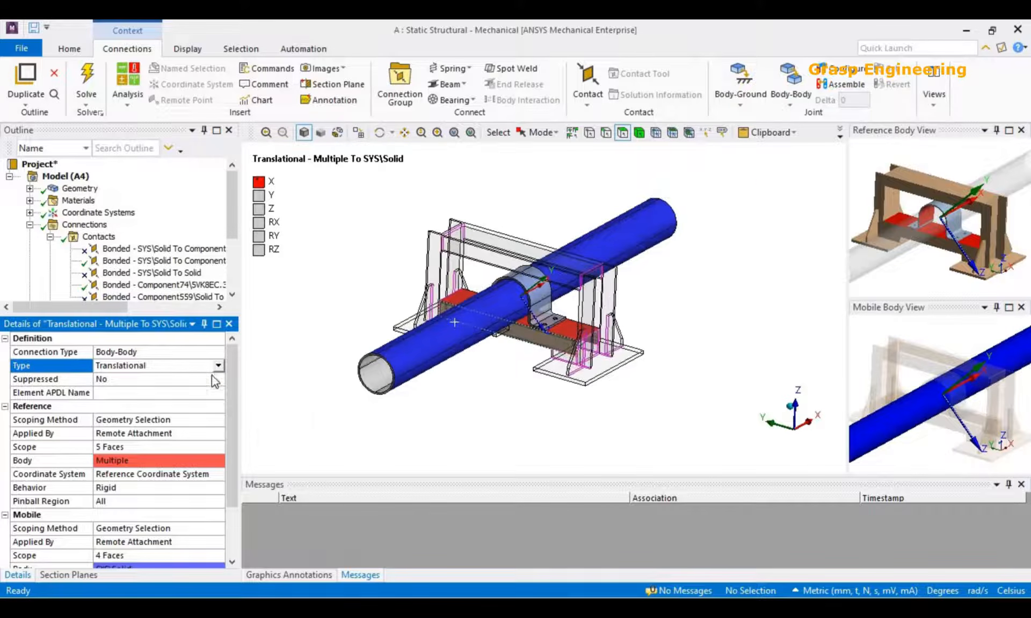
Review the other joint types and examine the joint's free direction relative to the pipe and clamp.
{"action": "left_click", "coordinate": [218, 366]}
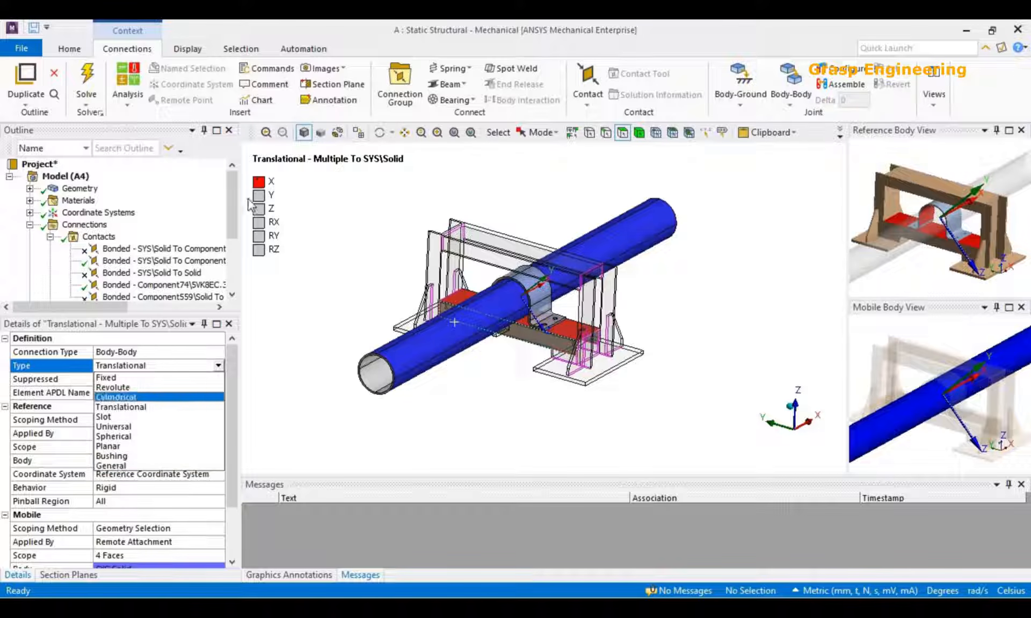
{"action": "left_click", "coordinate": [334, 249]}
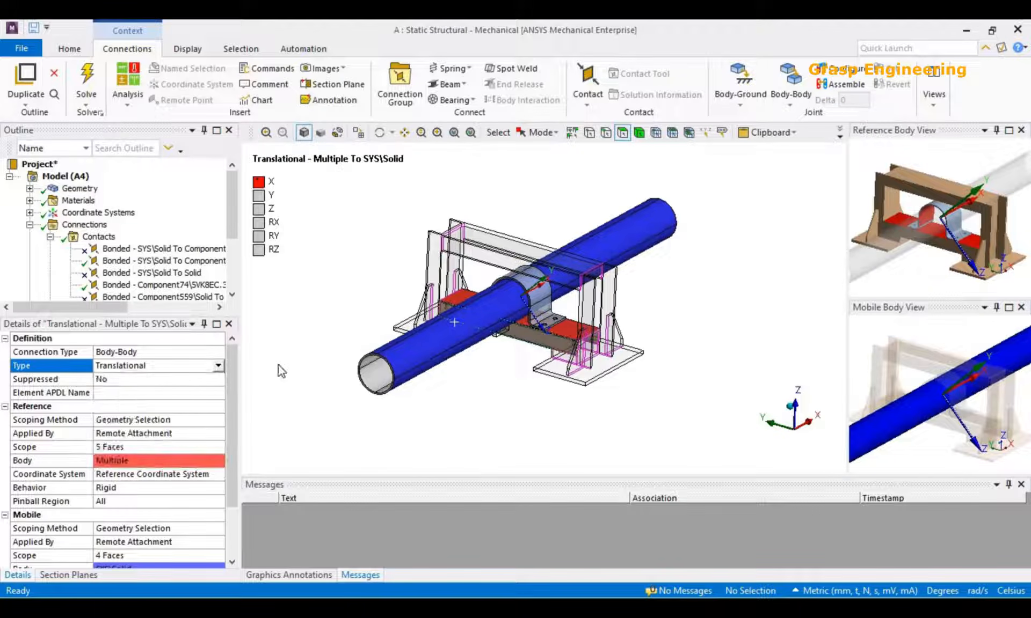
{"action": "middle_click_drag", "start_coordinate": [545, 360], "coordinate": [571, 338]}
{"action": "scroll", "coordinate": [537, 357], "scroll_direction": "down", "scroll_amount": 5}
{"action": "middle_click_drag", "start_coordinate": [505, 366], "coordinate": [404, 334]}
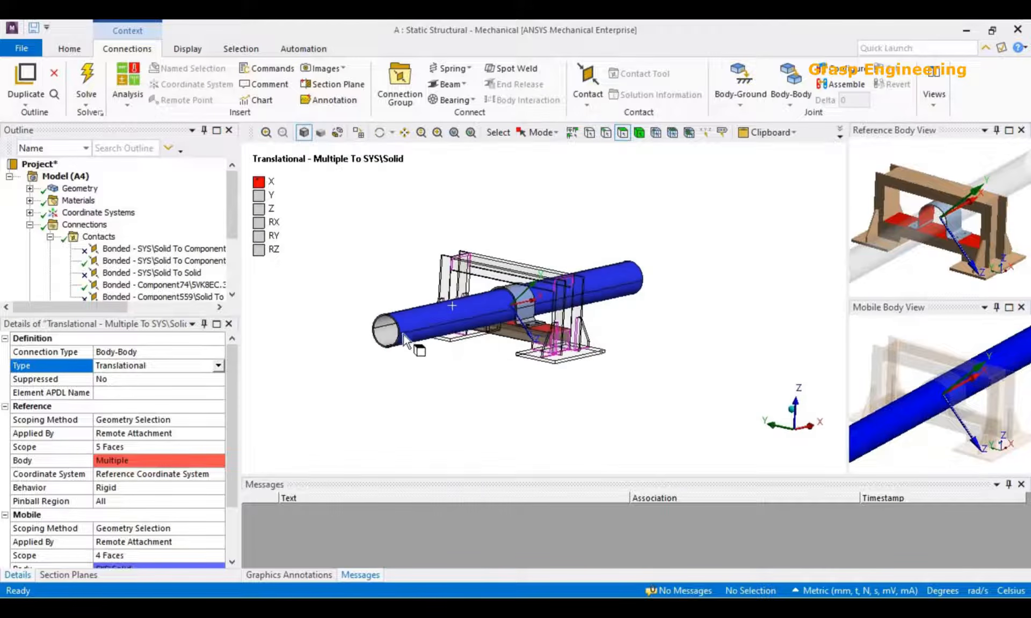
{"action": "scroll", "coordinate": [545, 343], "scroll_direction": "up", "scroll_amount": 5}
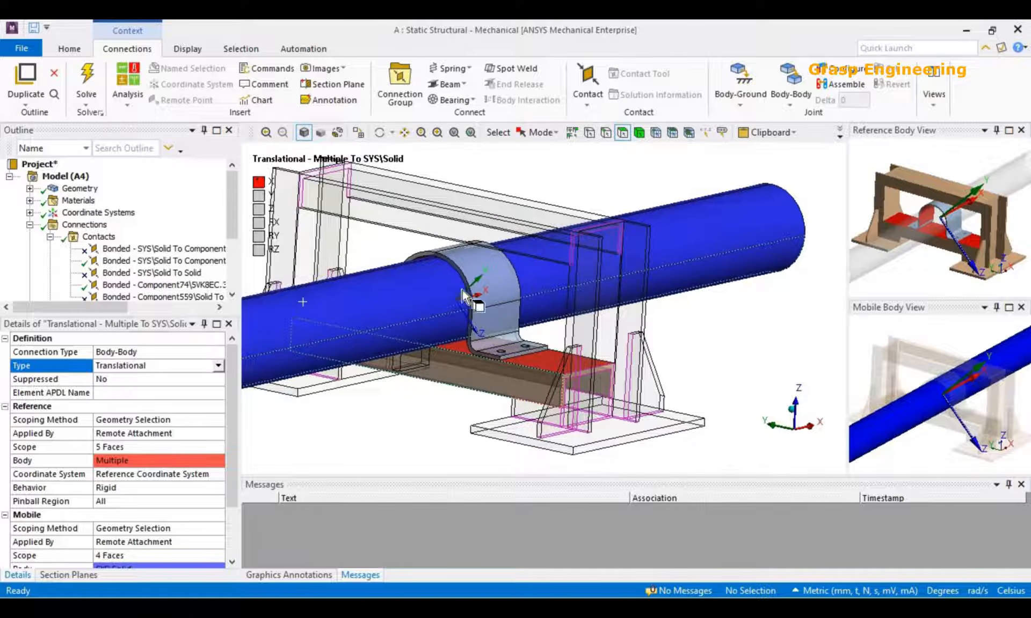
{"action": "left_click", "coordinate": [492, 264]}
{"action": "scroll", "coordinate": [536, 282], "scroll_direction": "down", "scroll_amount": 5}
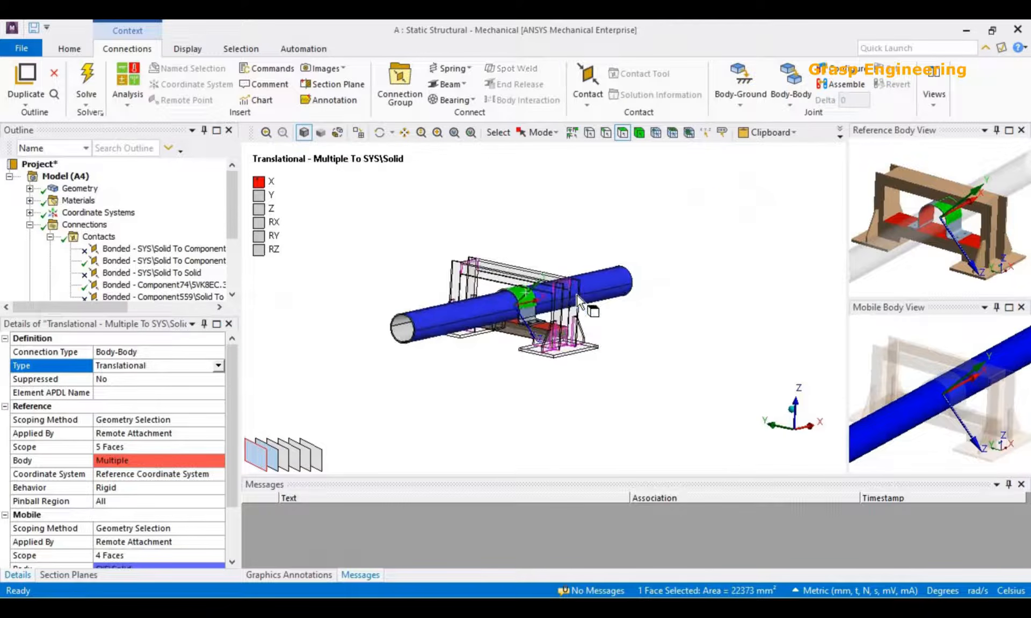
{"action": "left_click", "coordinate": [472, 414]}
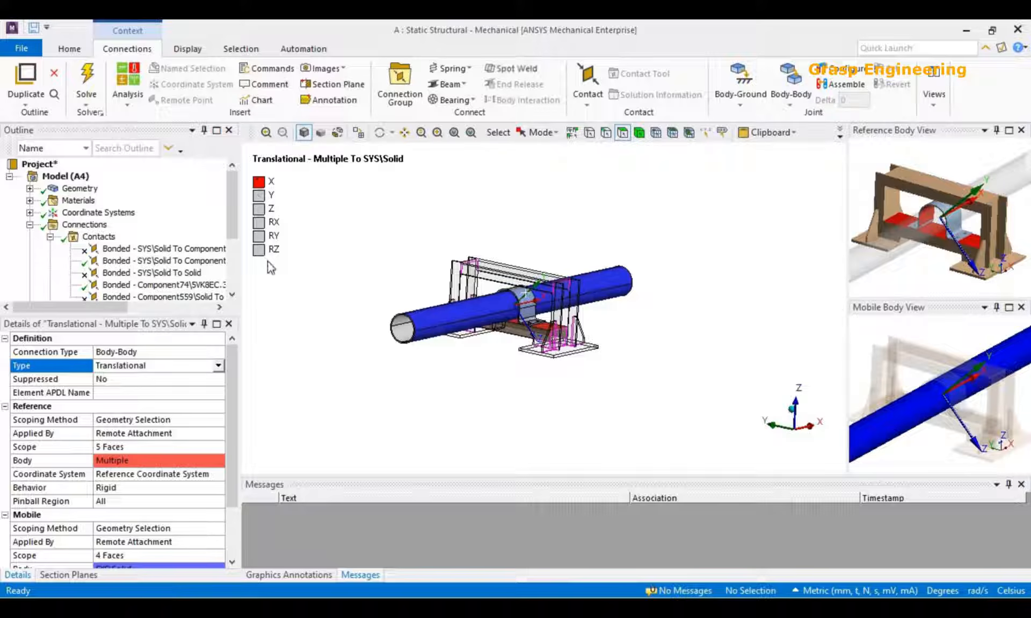
Examine the translational joint's reference and mobile settings and its scoped faces around the pipe and clamp.
{"action": "left_click", "coordinate": [50, 237]}
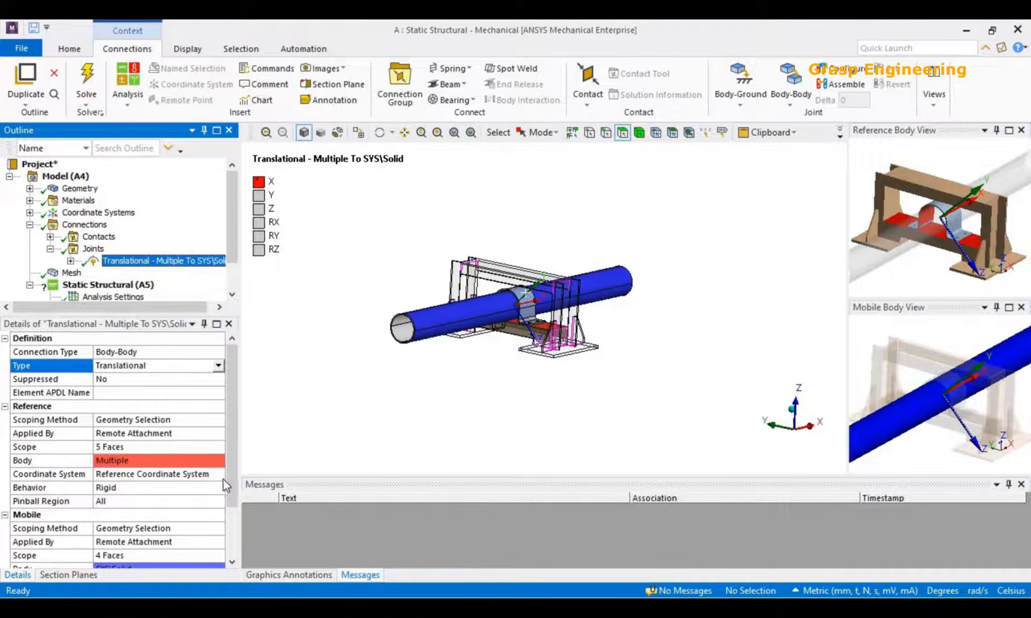
{"action": "scroll", "coordinate": [224, 478], "scroll_direction": "down", "scroll_amount": 2}
{"action": "scroll", "coordinate": [478, 389], "scroll_direction": "up", "scroll_amount": 3}
{"action": "scroll", "coordinate": [476, 383], "scroll_direction": "up", "scroll_amount": 3}
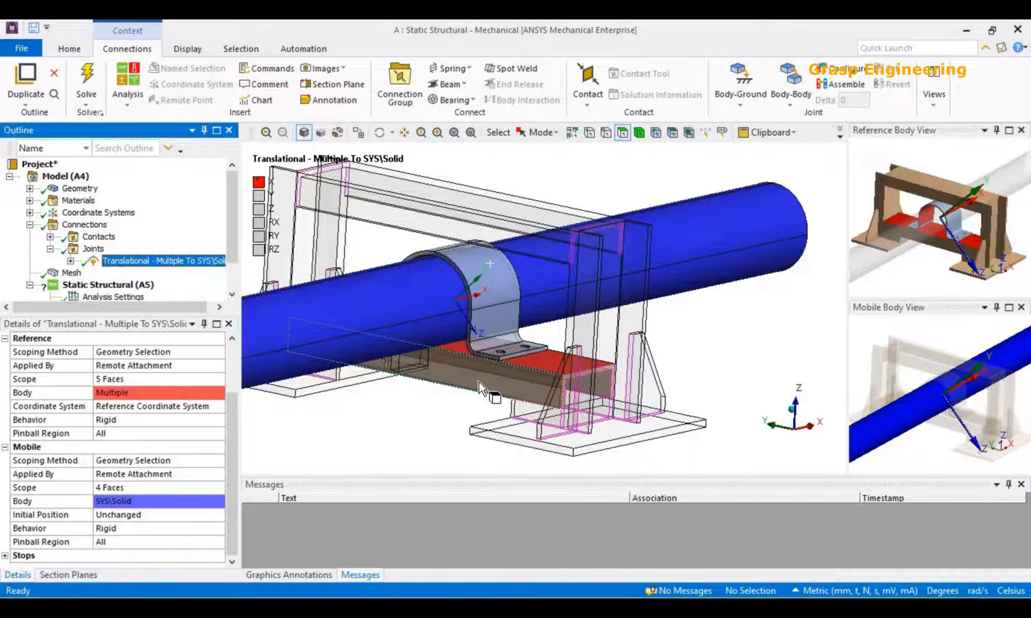
{"action": "scroll", "coordinate": [479, 382], "scroll_direction": "down", "scroll_amount": 3}
{"action": "middle_click_drag", "start_coordinate": [480, 382], "coordinate": [452, 326]}
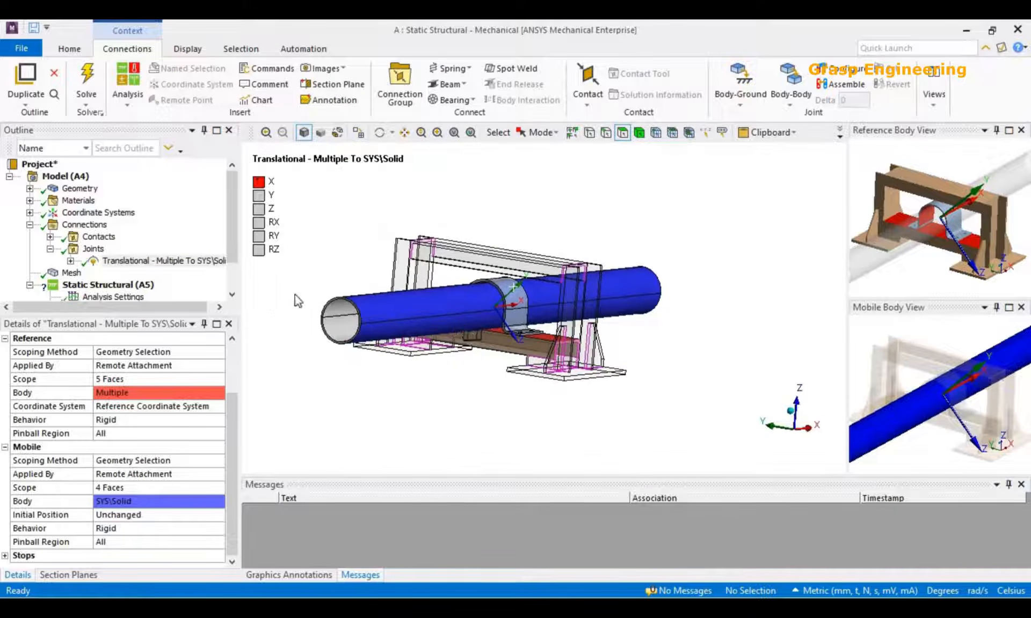
{"action": "left_click", "coordinate": [235, 276]}
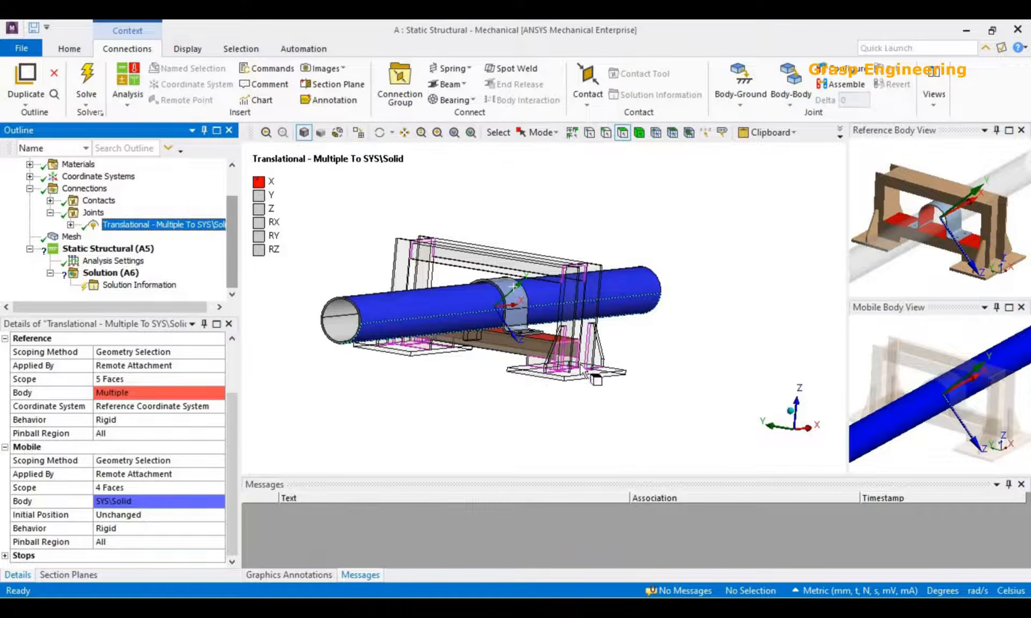
{"action": "scroll", "coordinate": [431, 414], "scroll_direction": "up", "scroll_amount": 3}
{"action": "scroll", "coordinate": [361, 391], "scroll_direction": "up", "scroll_amount": 3}
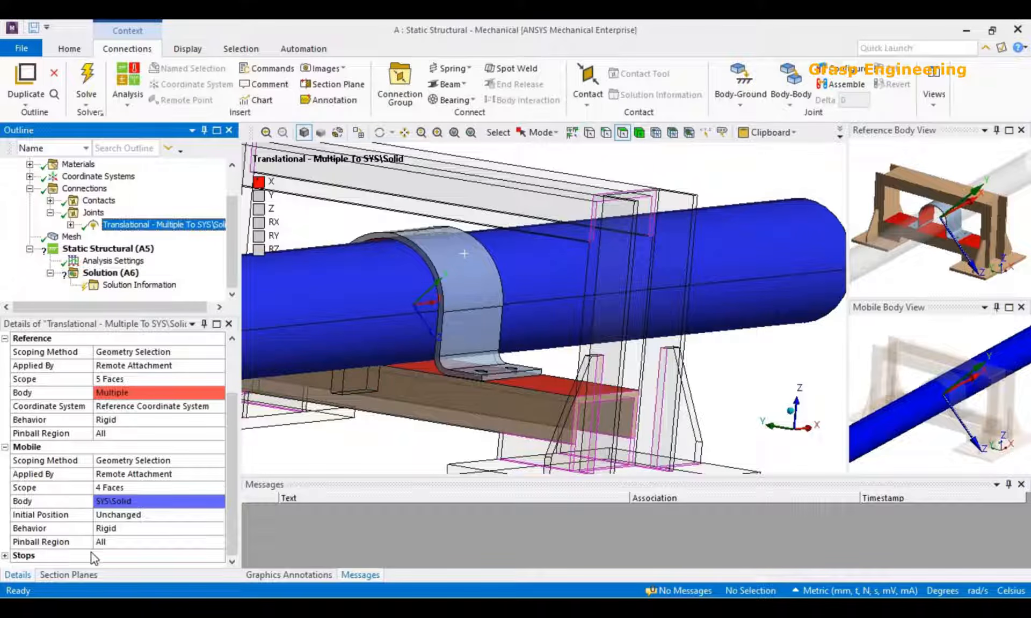
Set the translational joint's X Min Type to Stop with an X Min of 5 mm.
{"action": "left_click", "coordinate": [5, 557]}
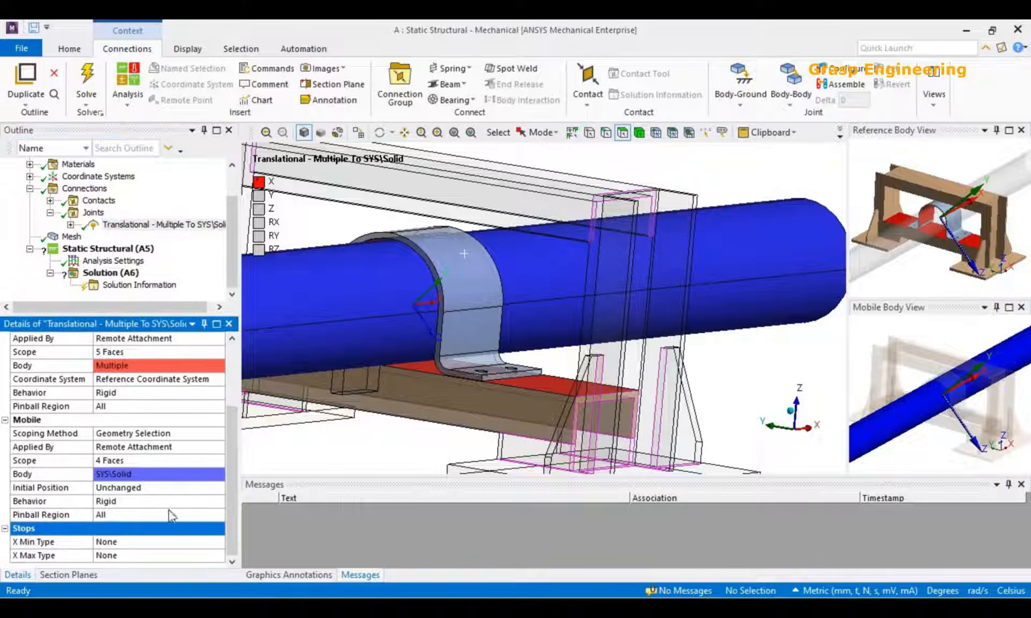
{"action": "left_click", "coordinate": [193, 542]}
{"action": "left_click", "coordinate": [218, 544]}
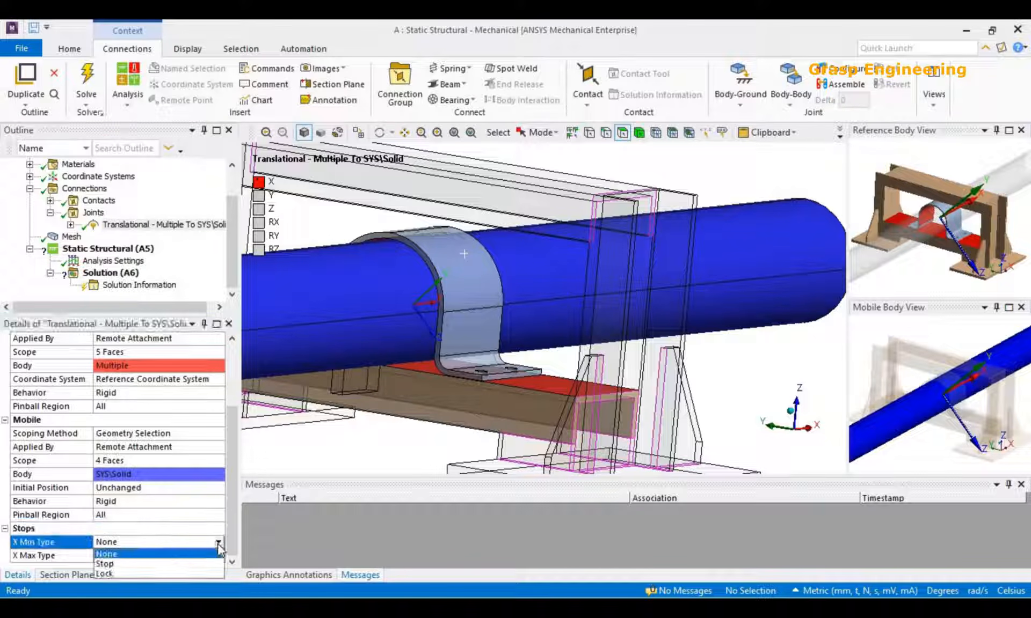
{"action": "left_click", "coordinate": [115, 564]}
{"action": "left_click", "coordinate": [115, 542]}
{"action": "type", "text": "5"}
{"action": "key", "text": "Return"}
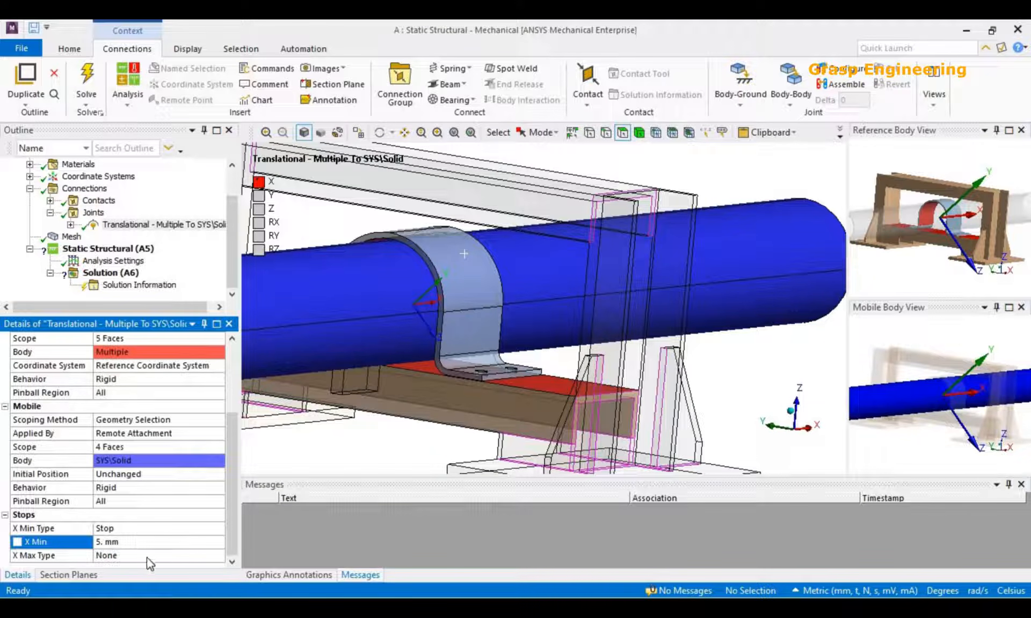
Set the joint's X Min stop value to 0 mm.
{"action": "left_click", "coordinate": [145, 528]}
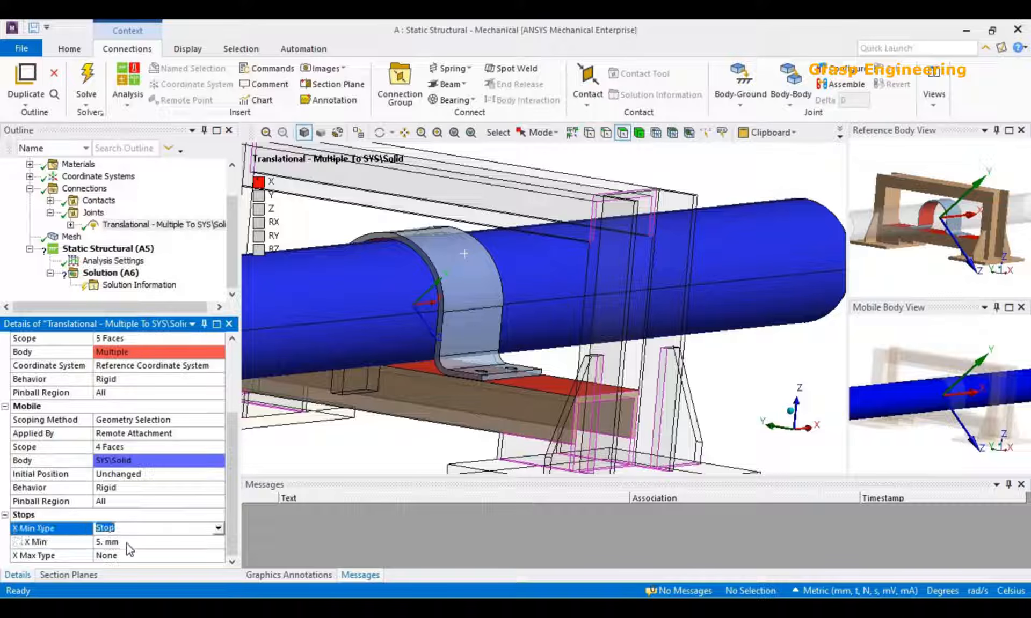
{"action": "key", "text": "Tab"}
{"action": "type", "text": "0"}
{"action": "left_click", "coordinate": [262, 509]}
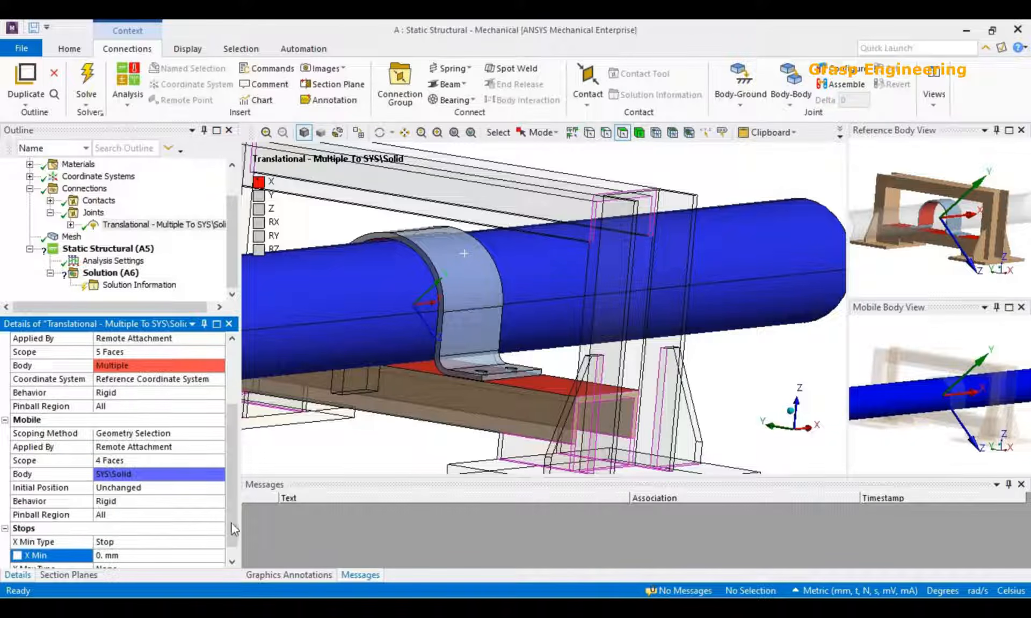
Return the joint's X Min Type to None.
{"action": "left_click", "coordinate": [177, 521]}
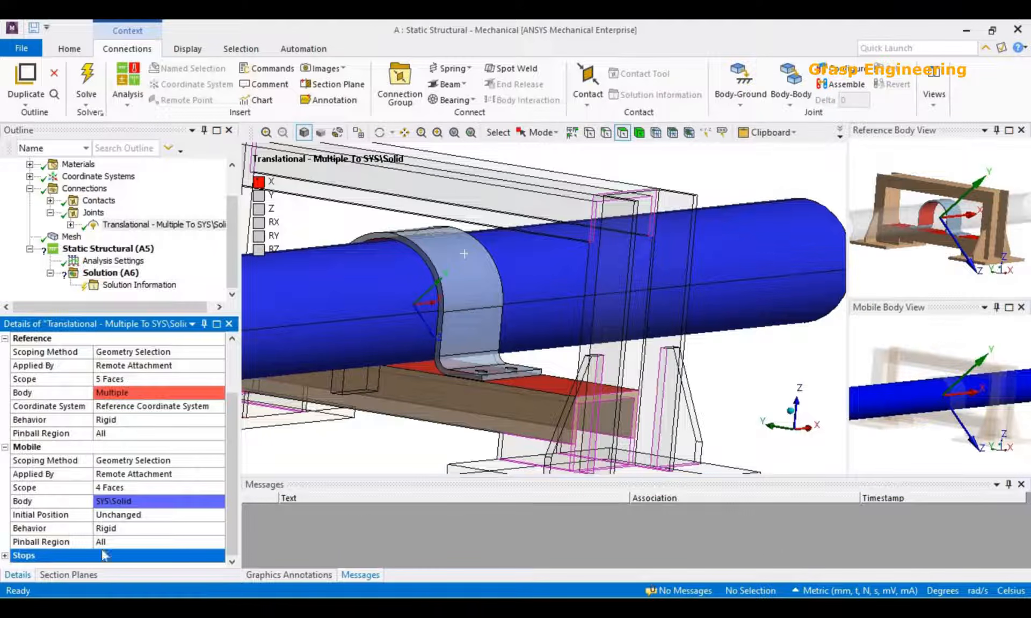
{"action": "scroll", "coordinate": [193, 514], "scroll_direction": "down", "scroll_amount": 1}
{"action": "double_click", "coordinate": [156, 533]}
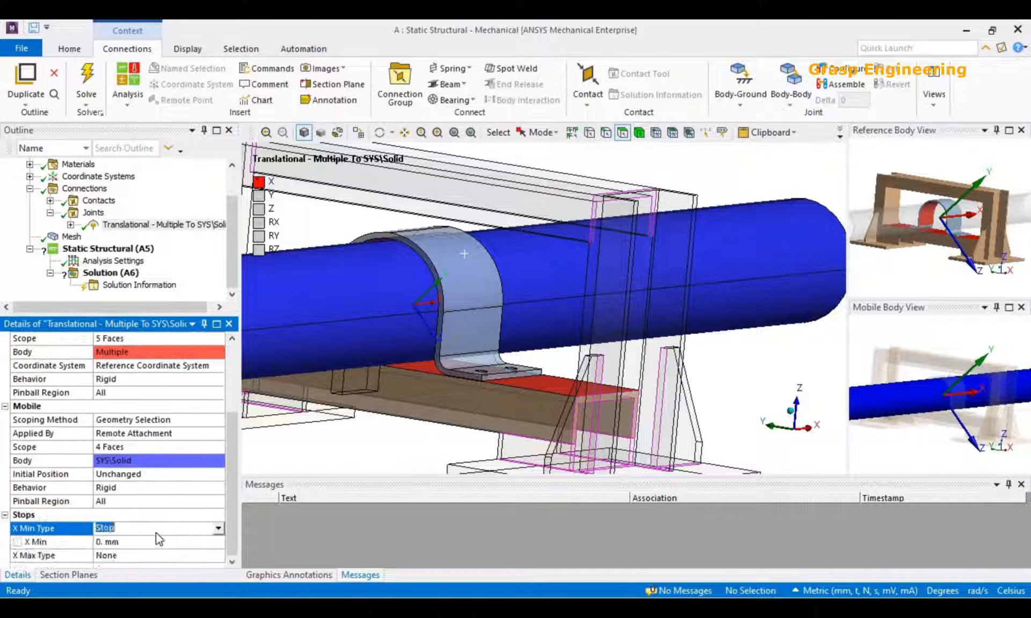
{"action": "scroll", "coordinate": [156, 532], "scroll_direction": "down", "scroll_amount": 1}
{"action": "double_click", "coordinate": [156, 529]}
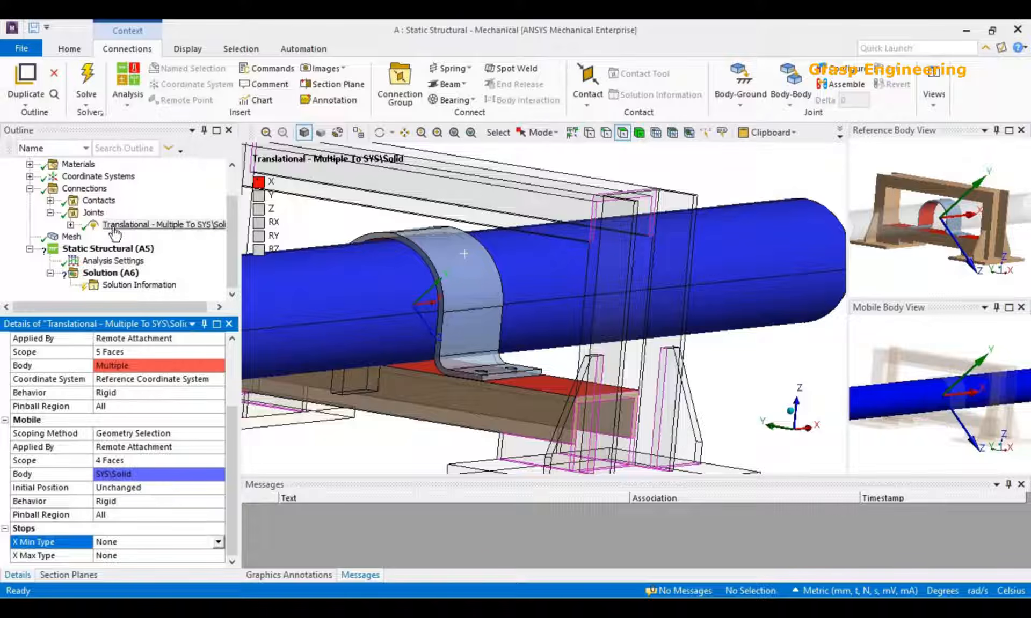
Check the Large Deflection option in the analysis settings and review the translational joint's scoping and stops.
{"action": "left_click", "coordinate": [113, 261]}
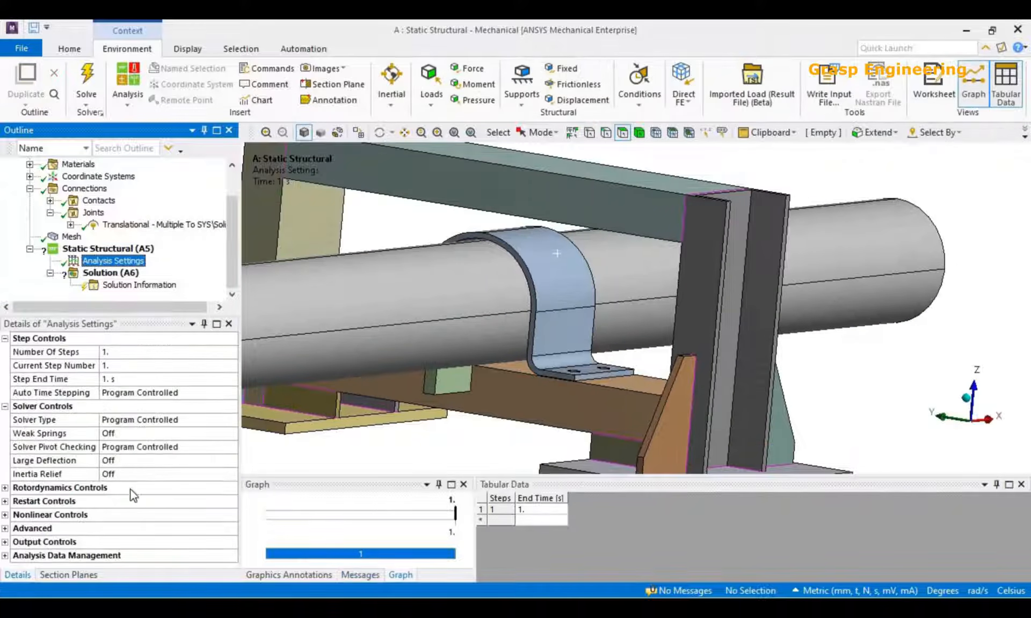
{"action": "left_click", "coordinate": [225, 464]}
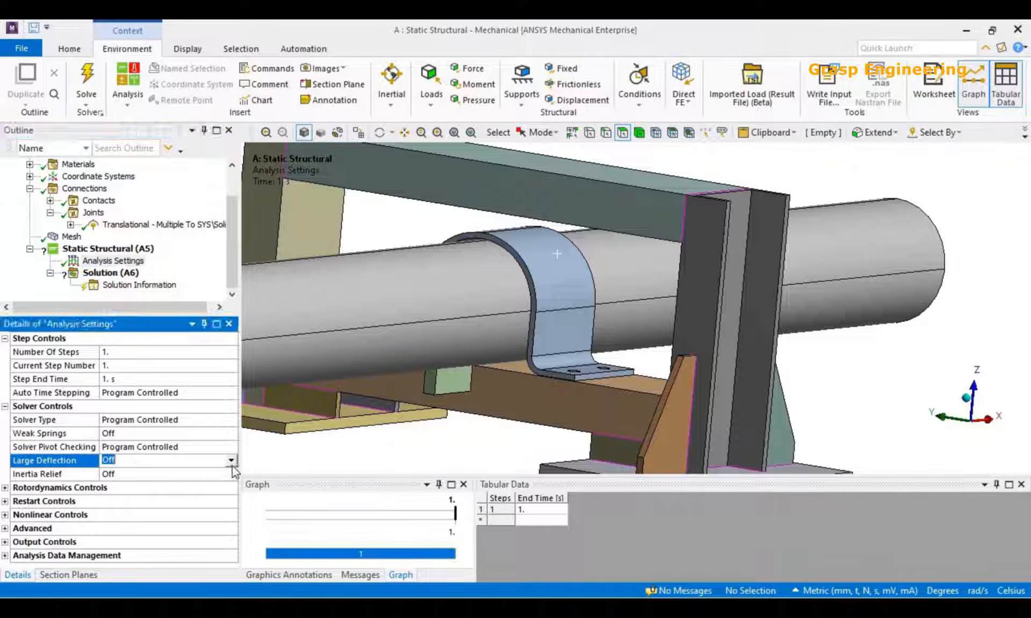
{"action": "scroll", "coordinate": [453, 385], "scroll_direction": "down", "scroll_amount": 5}
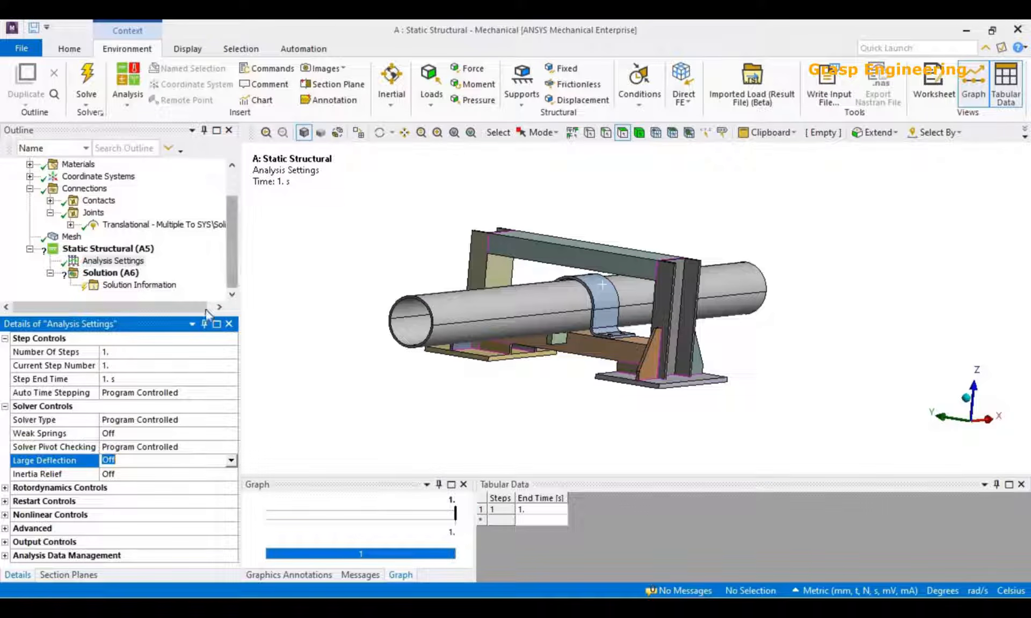
{"action": "left_click_drag", "start_coordinate": [182, 353], "coordinate": [182, 409]}
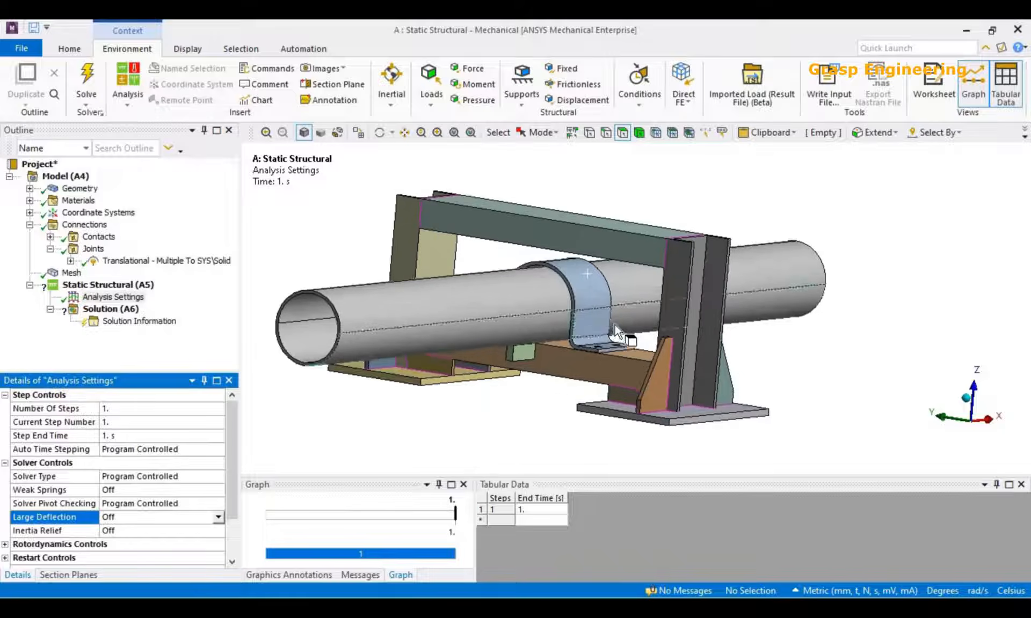
{"action": "left_click", "coordinate": [144, 261]}
{"action": "scroll", "coordinate": [201, 536], "scroll_direction": "down", "scroll_amount": 4}
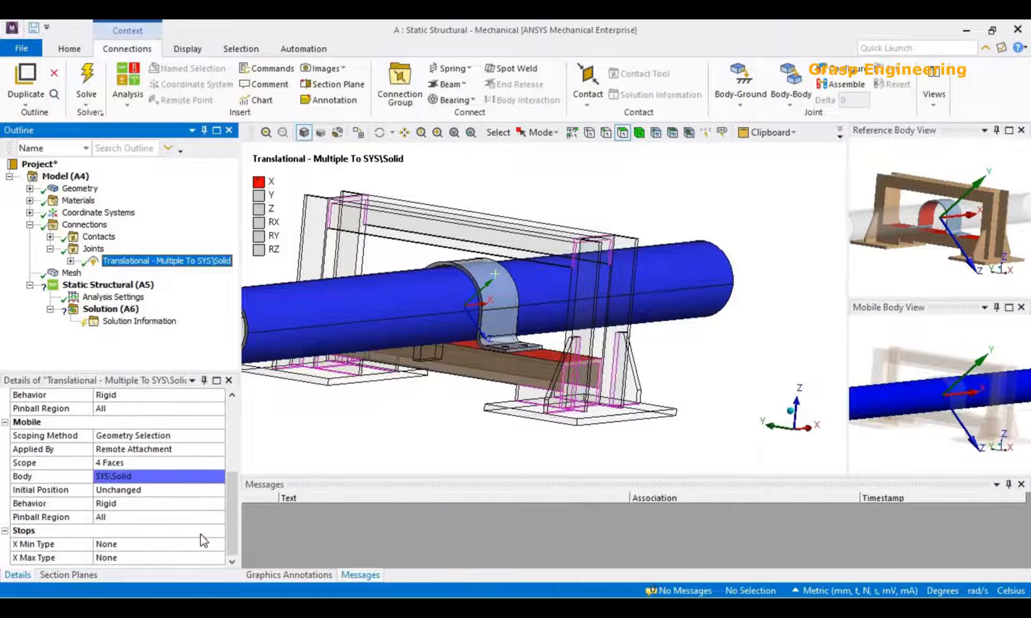
{"action": "left_click", "coordinate": [6, 532]}
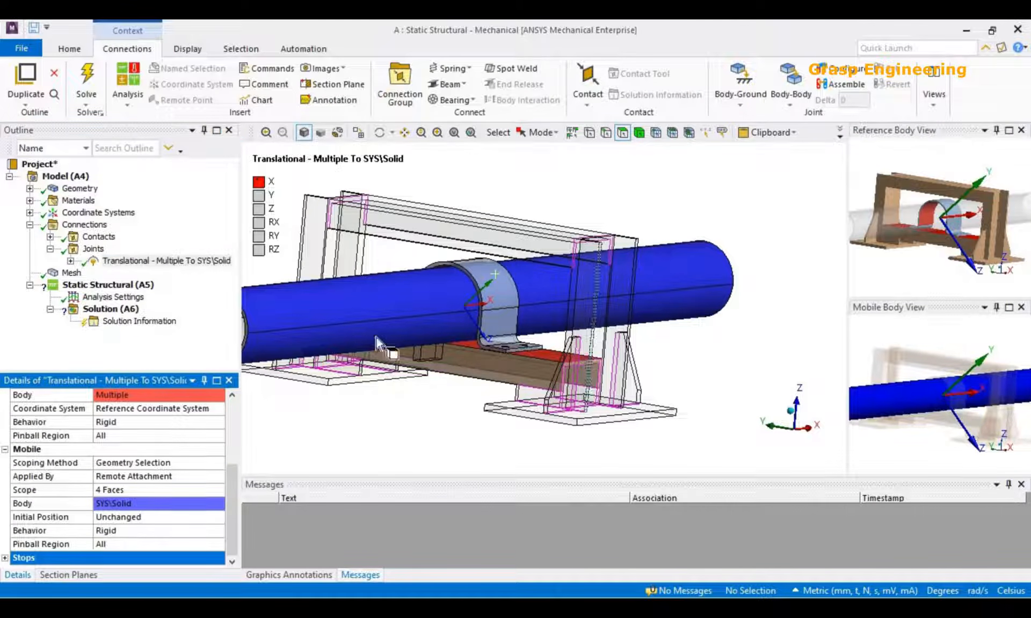
{"action": "scroll", "coordinate": [514, 371], "scroll_direction": "up", "scroll_amount": 3}
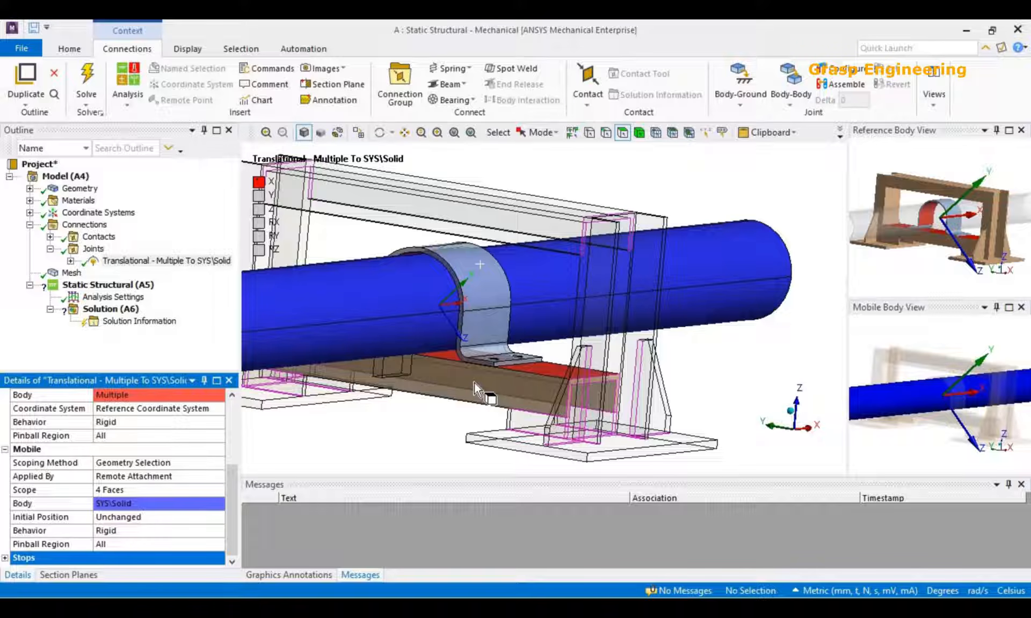
{"action": "scroll", "coordinate": [474, 382], "scroll_direction": "down", "scroll_amount": 4}
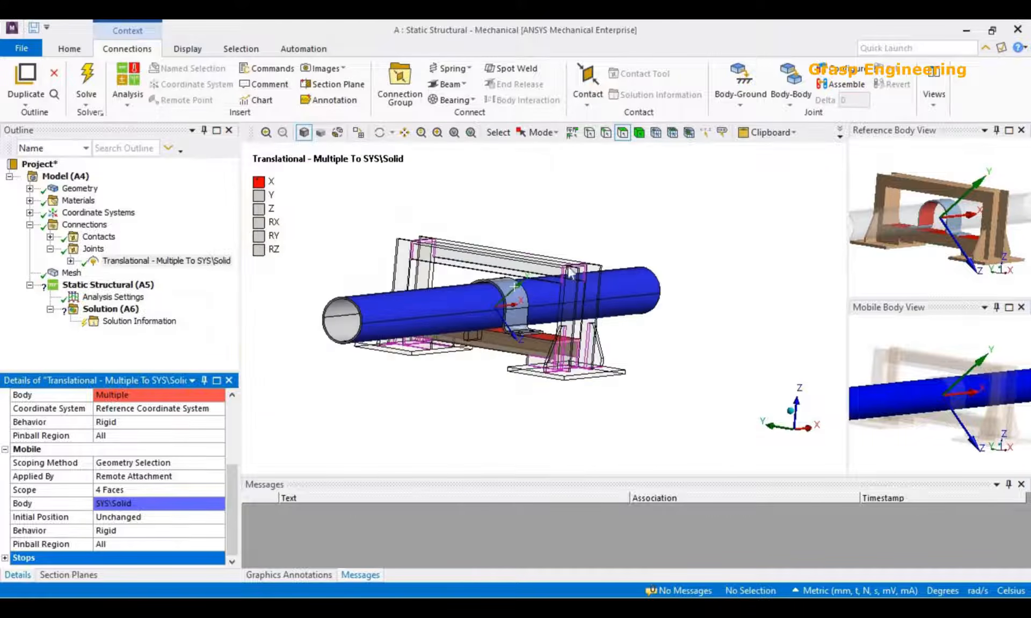
Apply a fixed support to the bottom faces of the two base plates.
{"action": "left_click", "coordinate": [124, 286]}
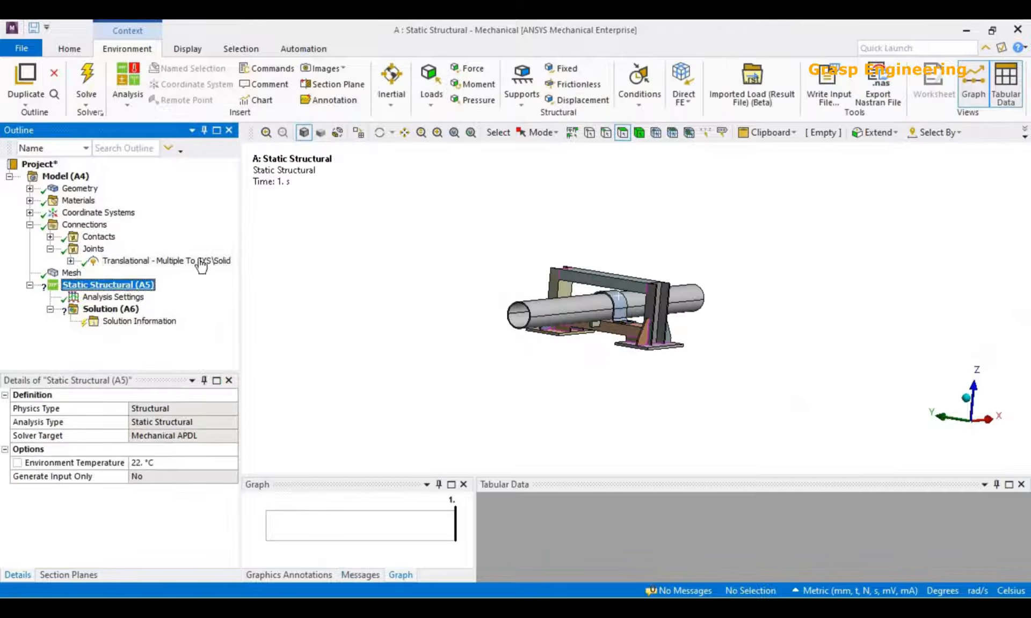
{"action": "middle_click_drag", "start_coordinate": [586, 299], "coordinate": [597, 261]}
{"action": "scroll", "coordinate": [596, 269], "scroll_direction": "up", "scroll_amount": 2}
{"action": "left_click", "coordinate": [521, 402]}
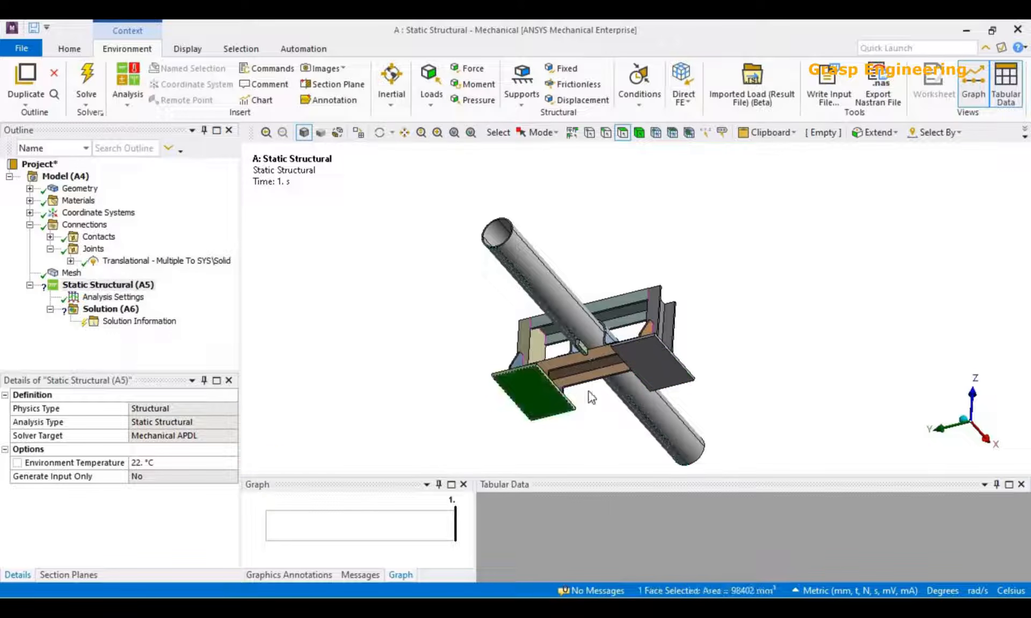
{"action": "left_click", "coordinate": [665, 369], "text": "ctrl"}
{"action": "right_click", "coordinate": [141, 285]}
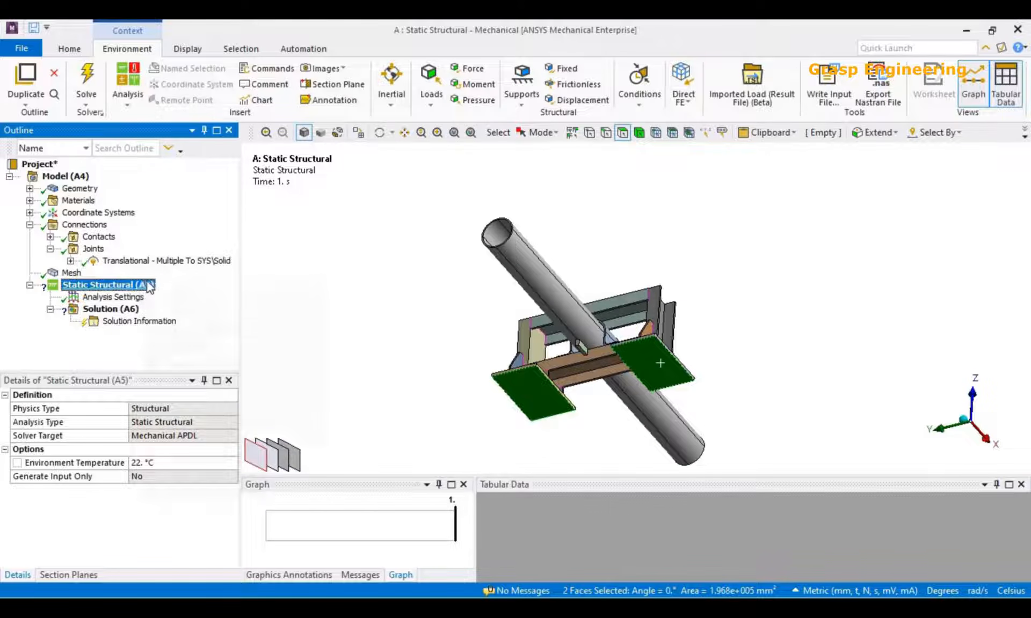
{"action": "mouse_move", "coordinate": [217, 298]}
{"action": "left_click", "coordinate": [401, 363]}
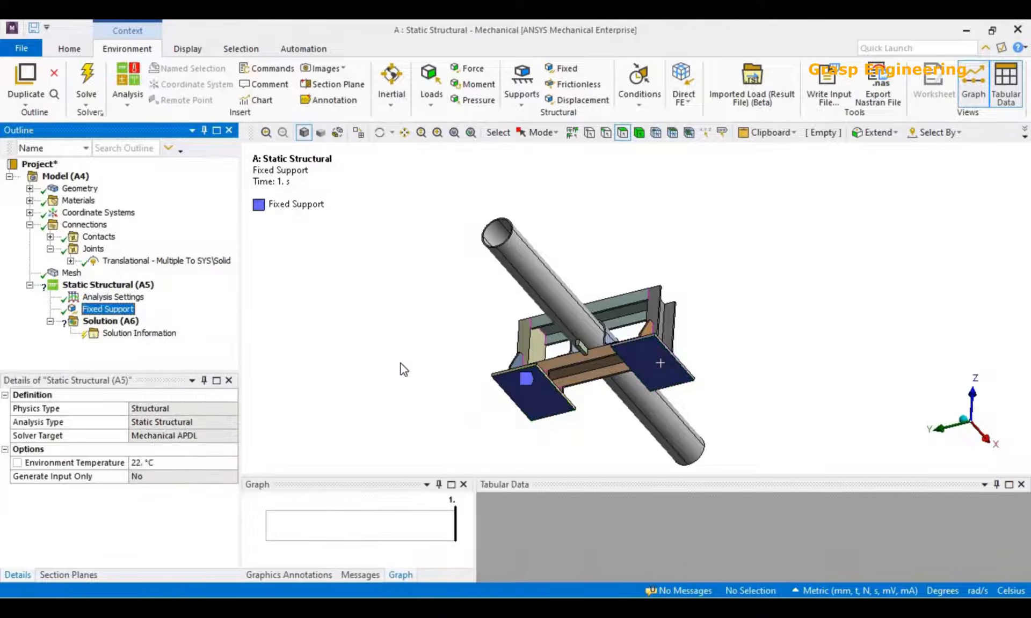
Add a displacement on the pipe's annular end face with an X component of 9 mm.
{"action": "middle_click_drag", "start_coordinate": [449, 368], "coordinate": [466, 386]}
{"action": "scroll", "coordinate": [502, 391], "scroll_direction": "up", "scroll_amount": 5}
{"action": "scroll", "coordinate": [484, 292], "scroll_direction": "up", "scroll_amount": 4}
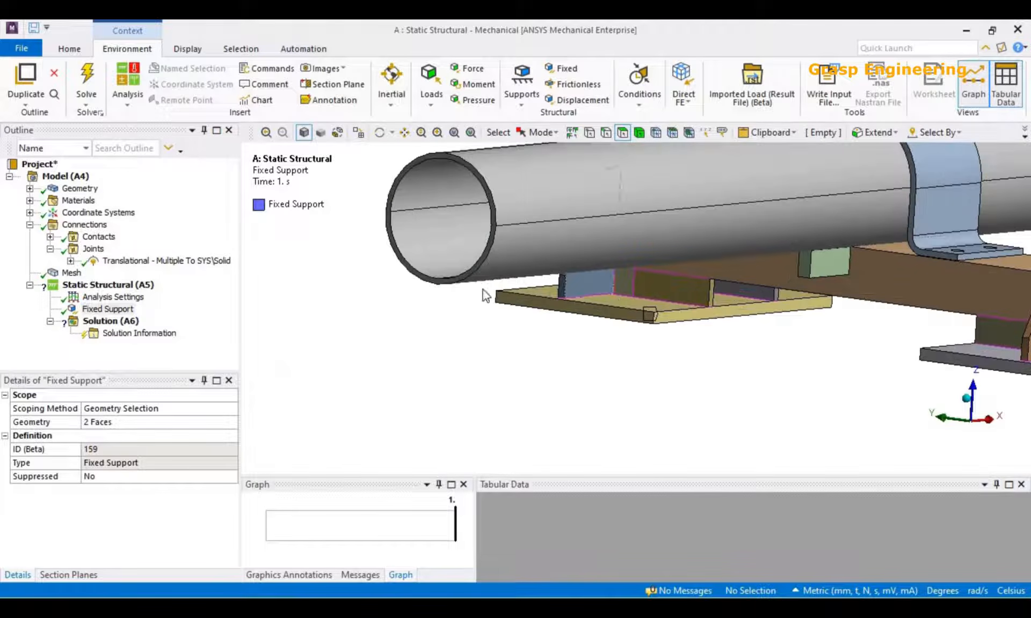
{"action": "left_click", "coordinate": [450, 279]}
{"action": "right_click", "coordinate": [450, 279]}
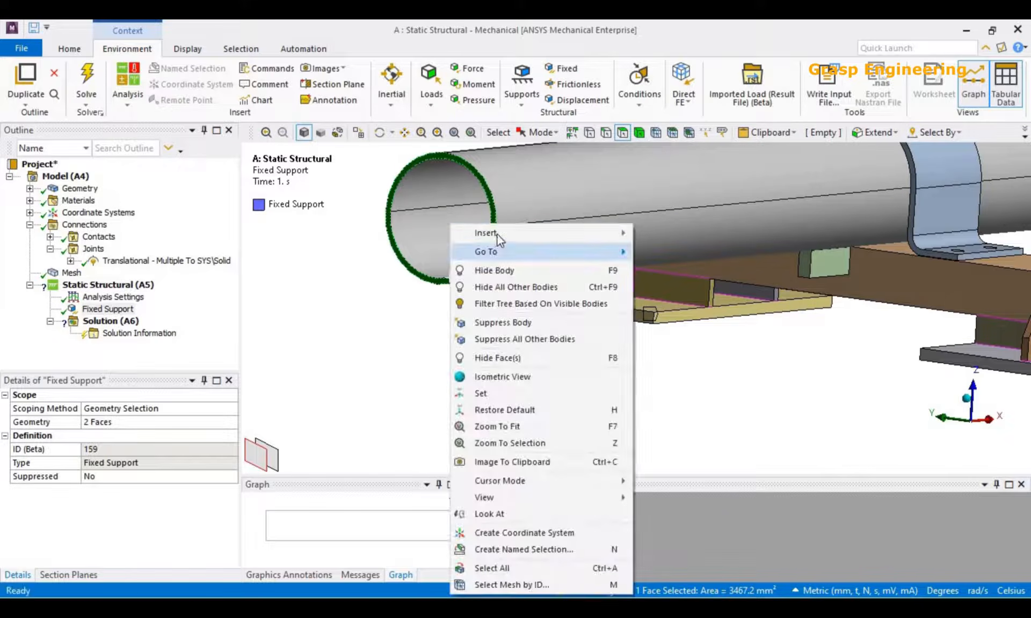
{"action": "mouse_move", "coordinate": [591, 233]}
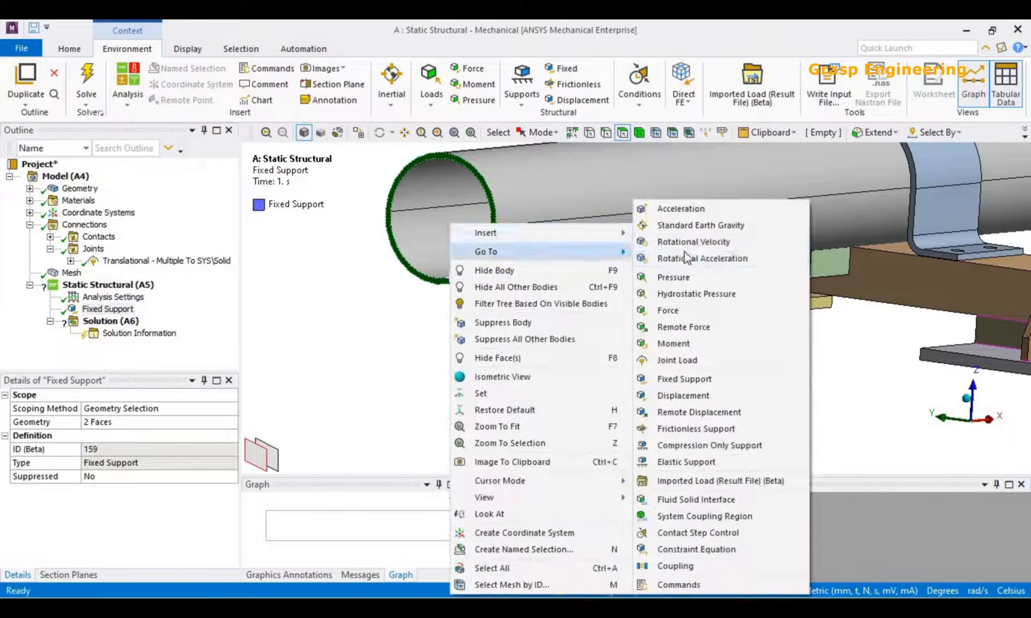
{"action": "left_click", "coordinate": [682, 395]}
{"action": "left_click", "coordinate": [112, 503]}
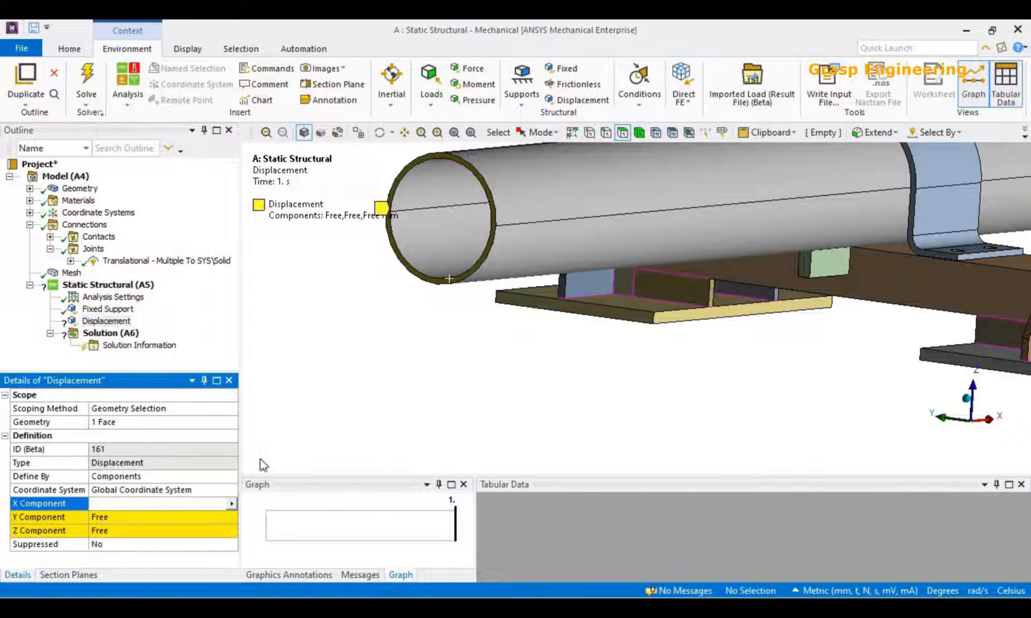
{"action": "type", "text": "9"}
{"action": "key", "text": "Return"}
Rescale the annotation symbols and check the displacement's direction at the pipe end.
{"action": "middle_click_drag", "start_coordinate": [516, 302], "coordinate": [440, 318]}
{"action": "scroll", "coordinate": [452, 216], "scroll_direction": "up", "scroll_amount": 3}
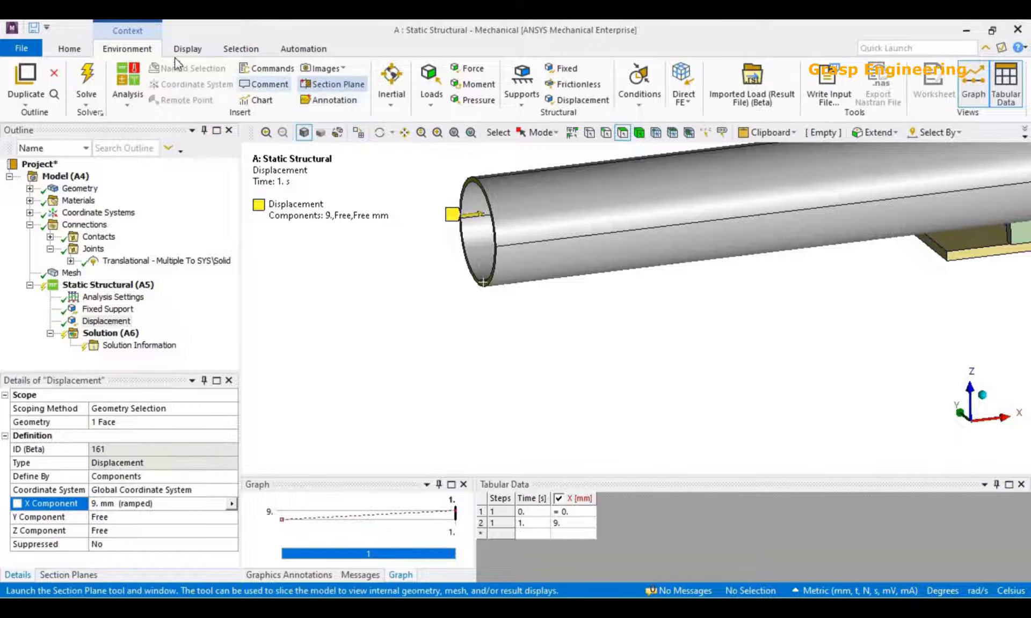
{"action": "scroll", "coordinate": [346, 108], "scroll_direction": "down", "scroll_amount": 1}
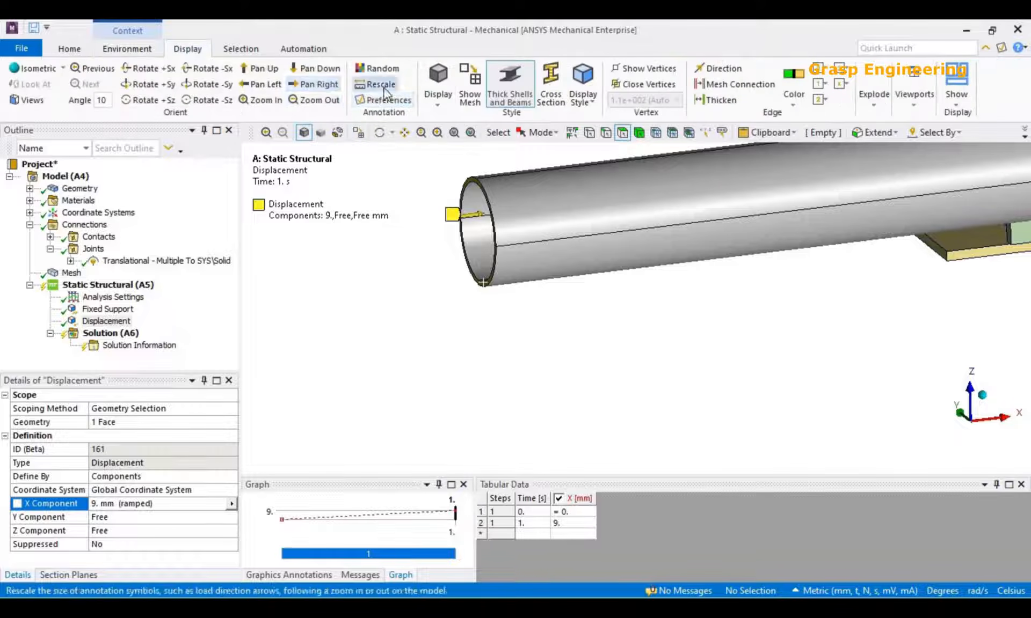
{"action": "scroll", "coordinate": [518, 354], "scroll_direction": "down", "scroll_amount": 3}
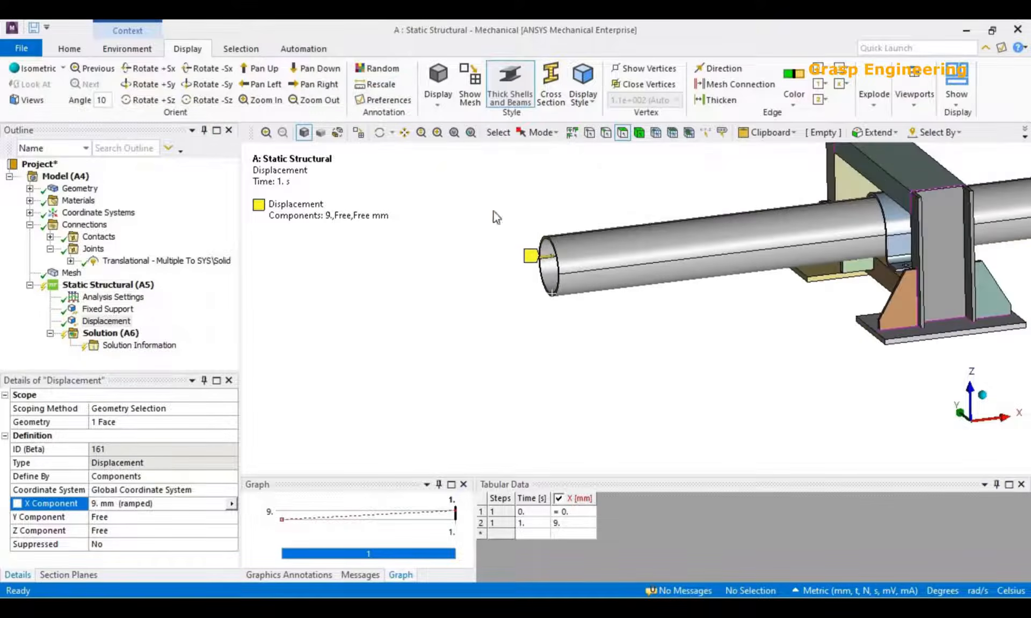
{"action": "left_click", "coordinate": [380, 88]}
{"action": "left_click", "coordinate": [980, 425]}
{"action": "middle_click_drag", "start_coordinate": [574, 309], "coordinate": [628, 317]}
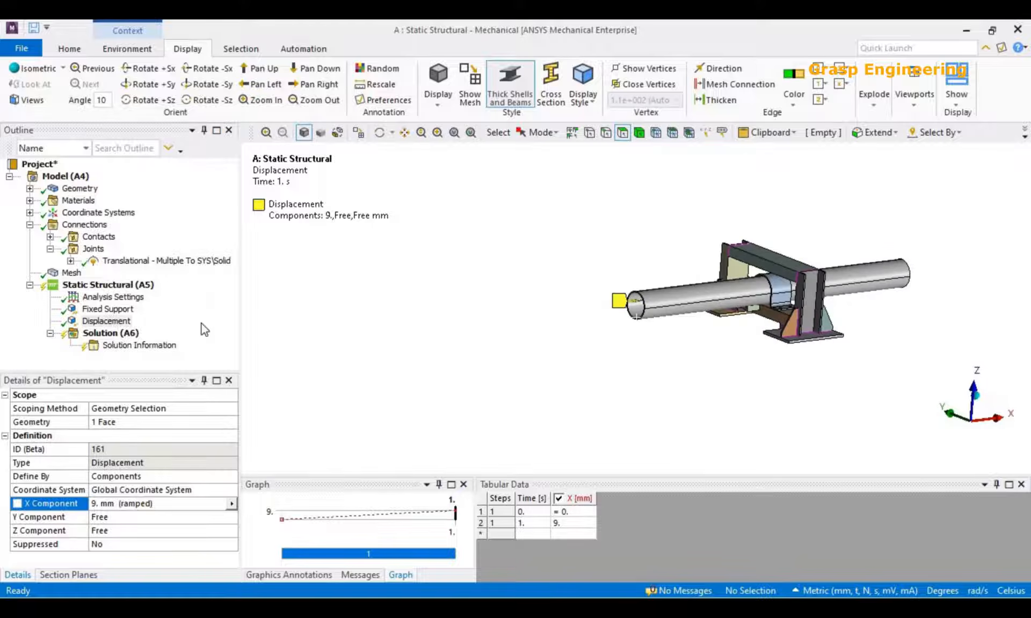
Open the Solution's details and examine the clamp, crossbeam and pipe area of the model.
{"action": "left_click", "coordinate": [111, 334]}
{"action": "scroll", "coordinate": [753, 371], "scroll_direction": "up", "scroll_amount": 4}
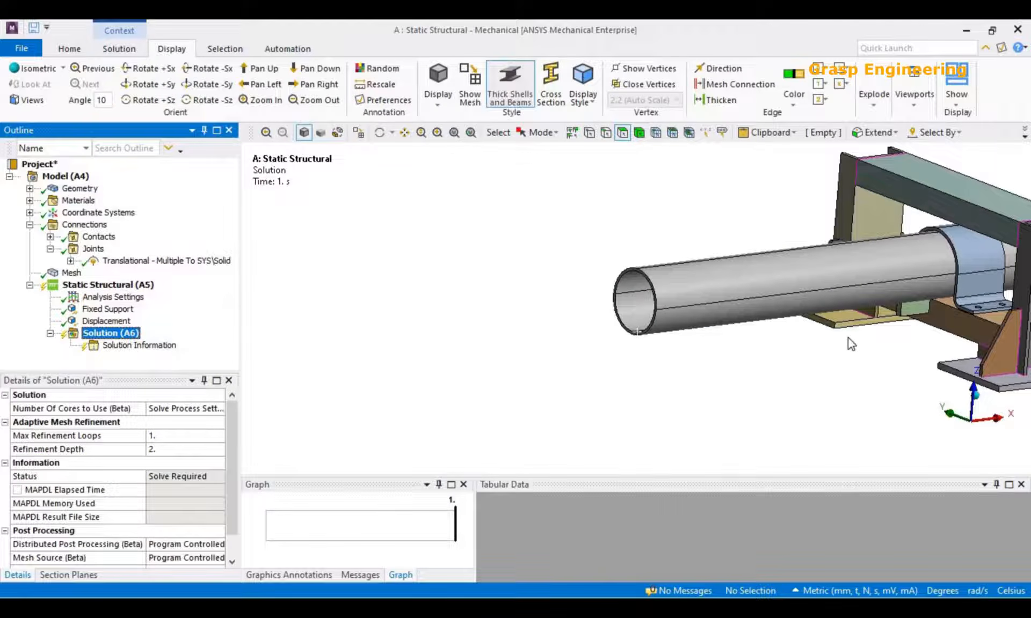
{"action": "scroll", "coordinate": [578, 323], "scroll_direction": "up", "scroll_amount": 5}
{"action": "scroll", "coordinate": [631, 315], "scroll_direction": "down", "scroll_amount": 3}
{"action": "scroll", "coordinate": [658, 354], "scroll_direction": "up", "scroll_amount": 5}
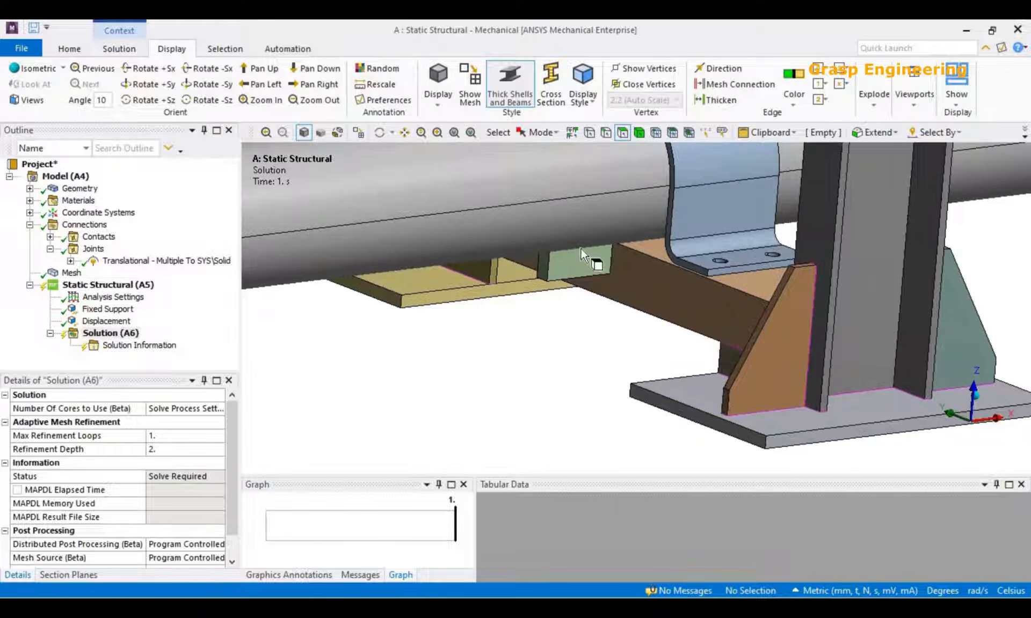
Check the crossbeam's side face beside the block under the pipe and solve the static structural analysis.
{"action": "scroll", "coordinate": [472, 304], "scroll_direction": "down", "scroll_amount": 4}
{"action": "scroll", "coordinate": [672, 370], "scroll_direction": "up", "scroll_amount": 4}
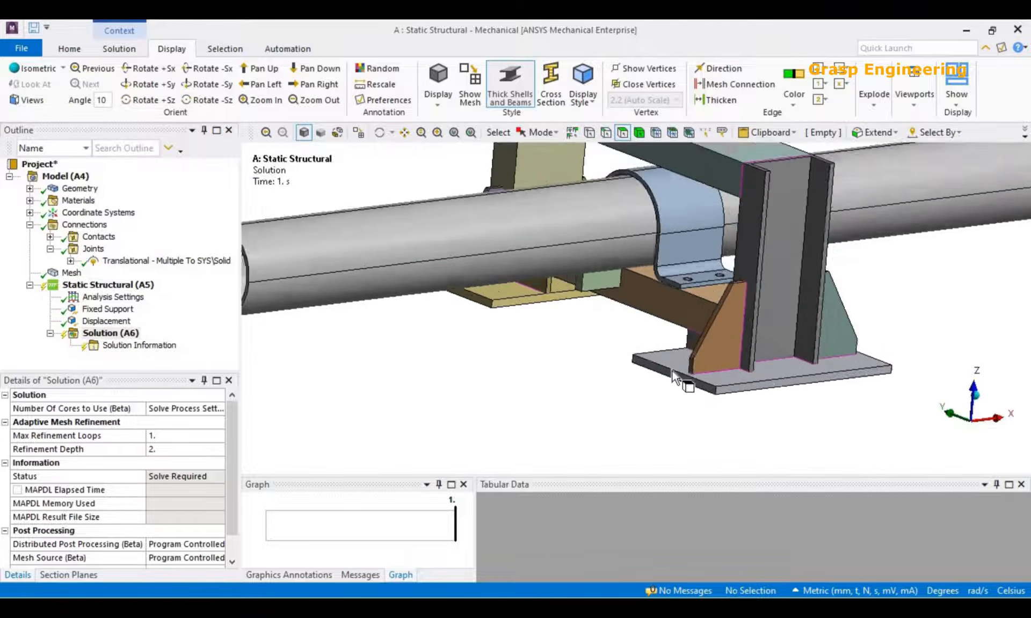
{"action": "scroll", "coordinate": [617, 314], "scroll_direction": "up", "scroll_amount": 2}
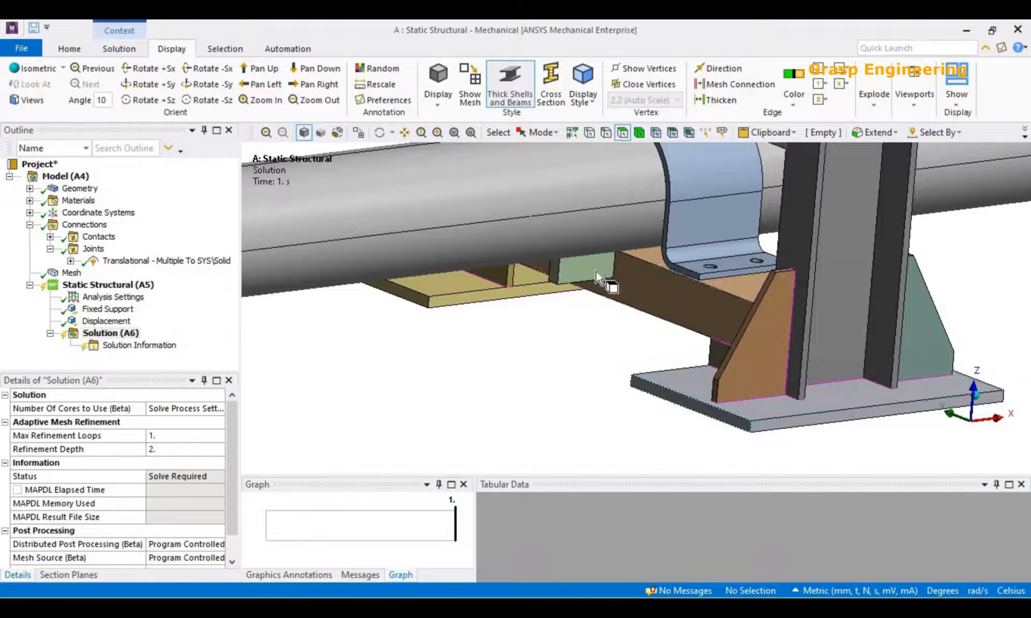
{"action": "left_click", "coordinate": [655, 290]}
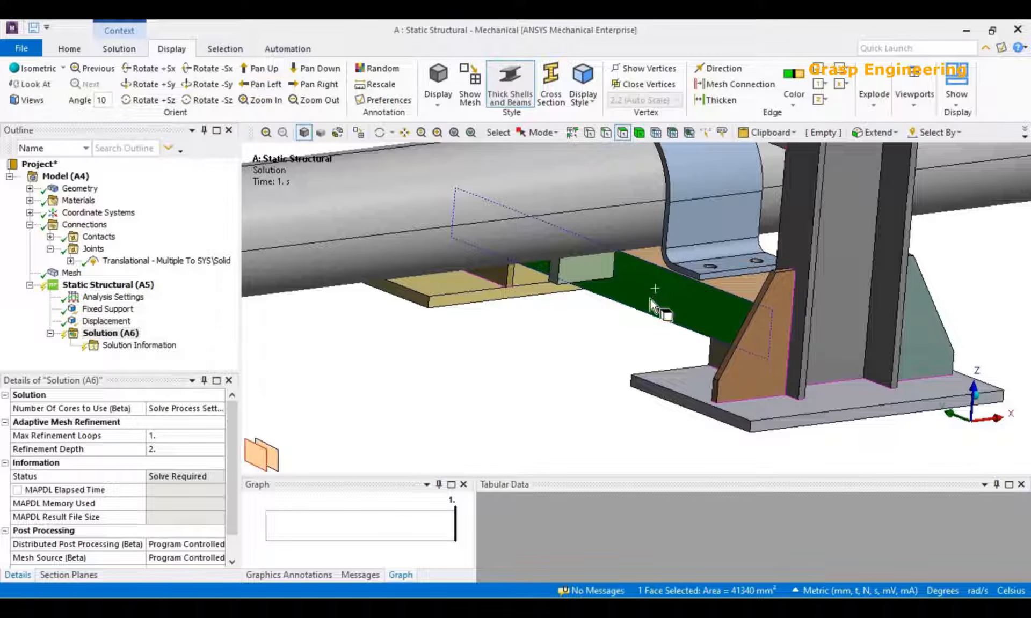
{"action": "right_click", "coordinate": [134, 332]}
{"action": "left_click", "coordinate": [181, 362]}
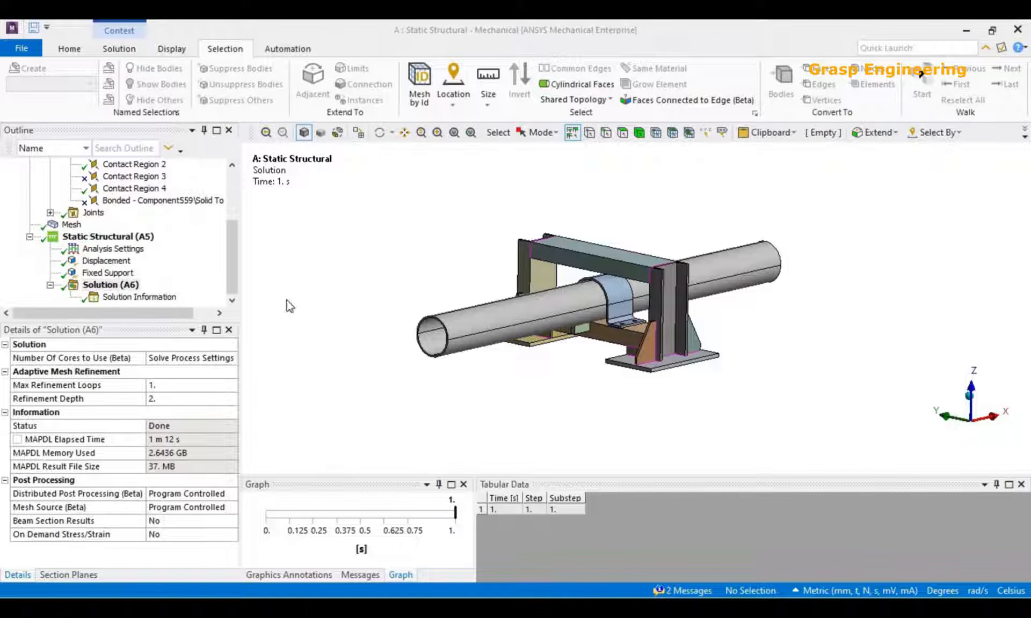
Add Total Deformation and Equivalent (von-Mises) Stress results to the solution.
{"action": "right_click", "coordinate": [123, 285]}
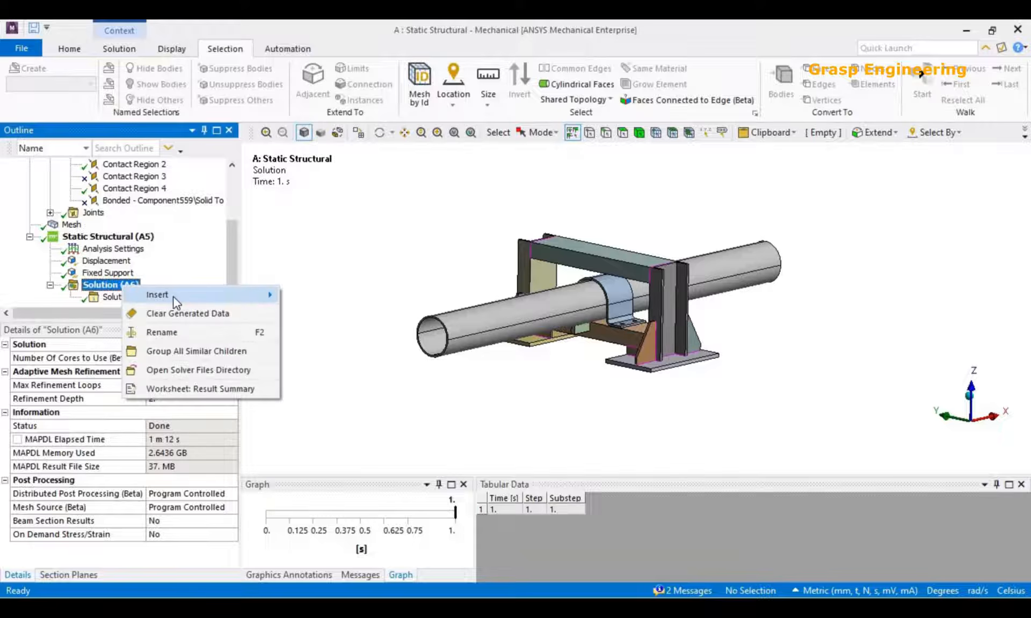
{"action": "mouse_move", "coordinate": [174, 296]}
{"action": "mouse_move", "coordinate": [333, 294]}
{"action": "left_click", "coordinate": [445, 297]}
{"action": "right_click", "coordinate": [115, 276]}
{"action": "mouse_move", "coordinate": [161, 282]}
{"action": "mouse_move", "coordinate": [344, 317]}
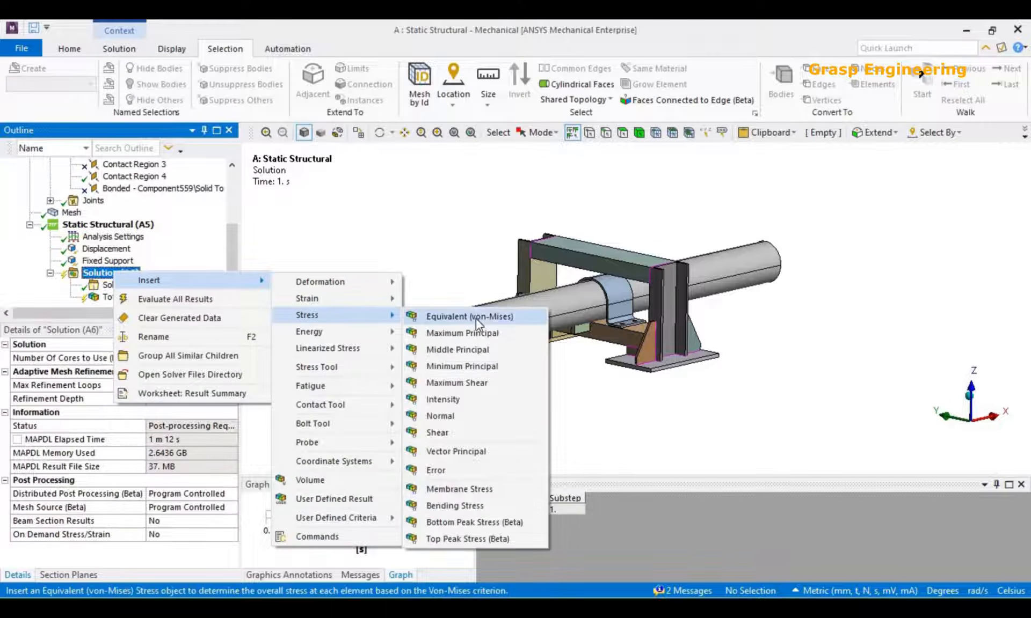
{"action": "left_click", "coordinate": [469, 317]}
Evaluate all results of the solution.
{"action": "left_click", "coordinate": [107, 262]}
{"action": "right_click", "coordinate": [123, 262]}
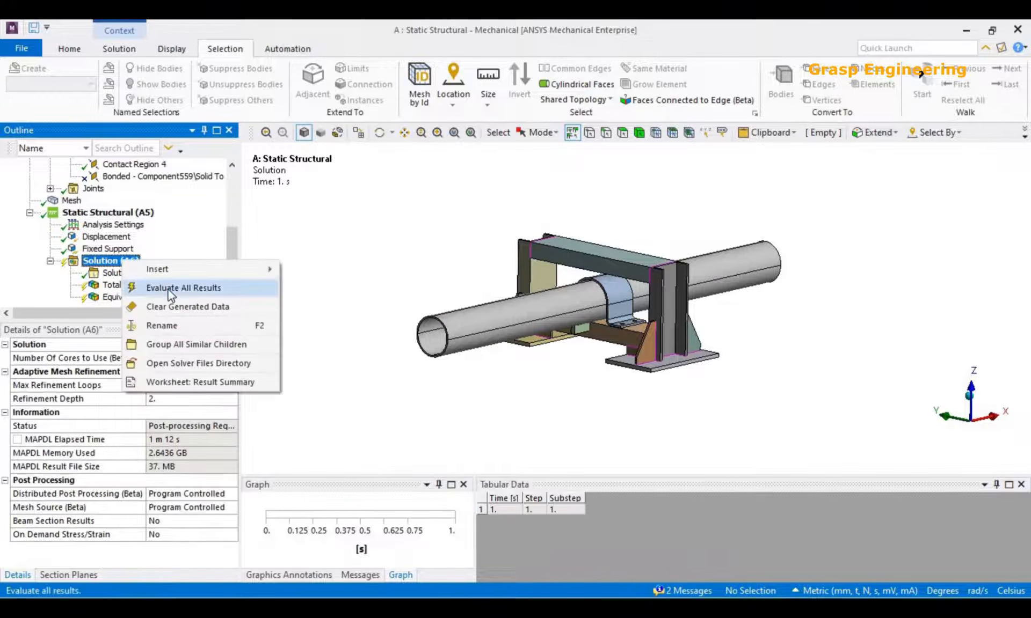
{"action": "left_click", "coordinate": [171, 289]}
{"action": "mouse_move", "coordinate": [459, 318]}
{"action": "middle_mouse_down"}
{"action": "mouse_move", "coordinate": [473, 319]}
{"action": "mouse_move", "coordinate": [455, 318]}
{"action": "middle_mouse_up"}
Display the Total Deformation result and adjust its legend to the visible range.
{"action": "left_click", "coordinate": [130, 287]}
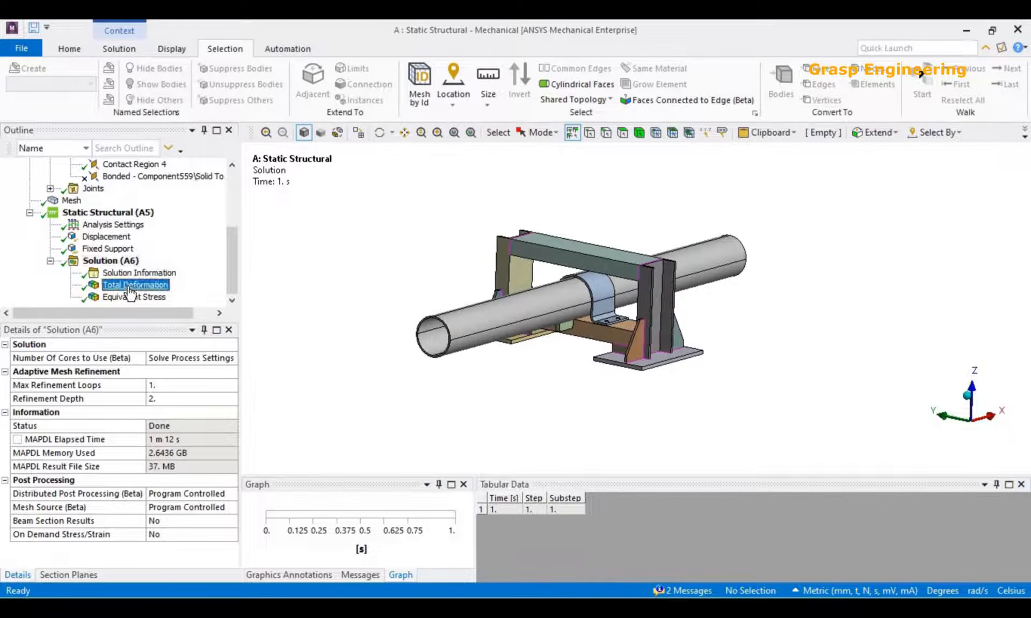
{"action": "middle_click_drag", "start_coordinate": [384, 336], "coordinate": [420, 348]}
{"action": "middle_click_drag", "start_coordinate": [440, 350], "coordinate": [378, 378]}
{"action": "right_click", "coordinate": [298, 221]}
{"action": "left_click", "coordinate": [396, 456]}
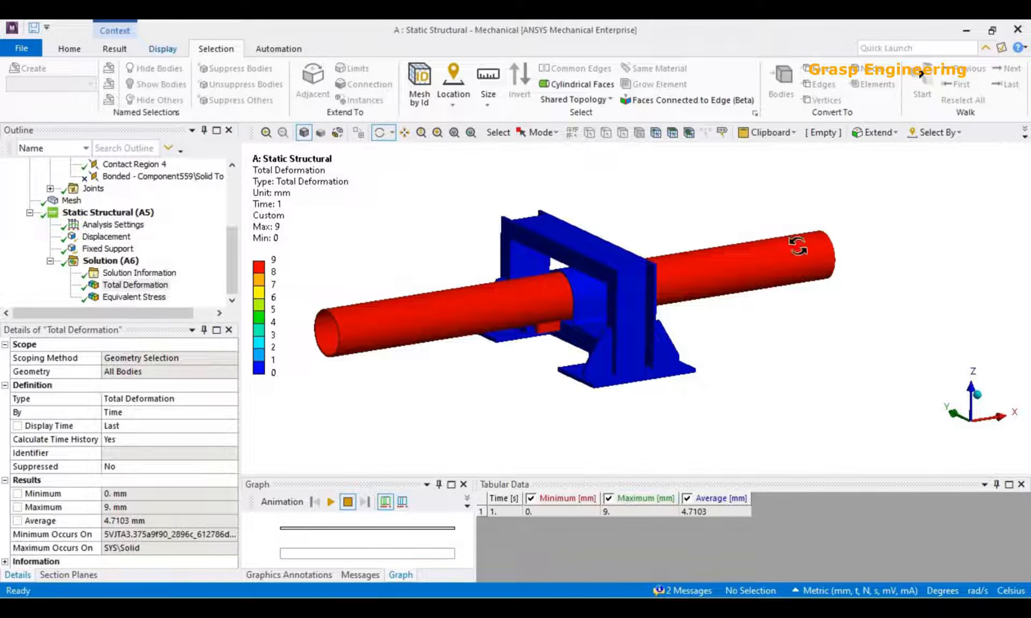
Examine the total deformation of the small block under the pipe beside the crossbeam.
{"action": "left_click_drag", "start_coordinate": [628, 317], "coordinate": [684, 311]}
{"action": "middle_click_drag", "start_coordinate": [684, 312], "coordinate": [695, 347]}
{"action": "scroll", "coordinate": [543, 368], "scroll_direction": "up", "scroll_amount": 5}
{"action": "scroll", "coordinate": [647, 363], "scroll_direction": "up", "scroll_amount": 6}
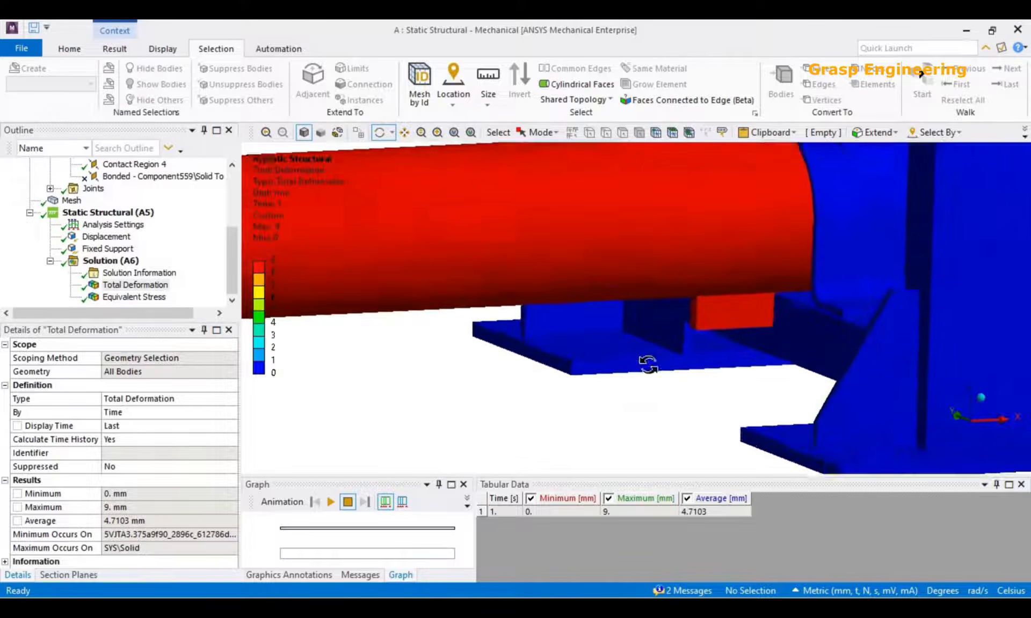
{"action": "middle_click_drag", "start_coordinate": [786, 343], "coordinate": [570, 320], "text": "ctrl"}
{"action": "middle_click_drag", "start_coordinate": [621, 343], "coordinate": [617, 301]}
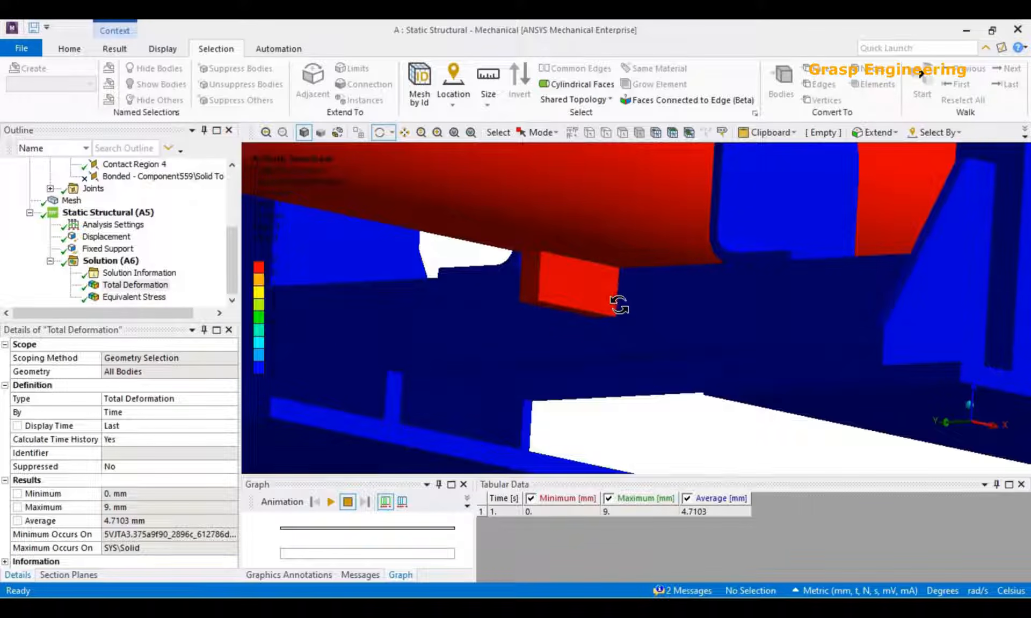
Animate the total deformation, watch the block move relative to the crossbeam from near and far, and stop the animation.
{"action": "left_click", "coordinate": [167, 49]}
{"action": "left_click", "coordinate": [123, 50]}
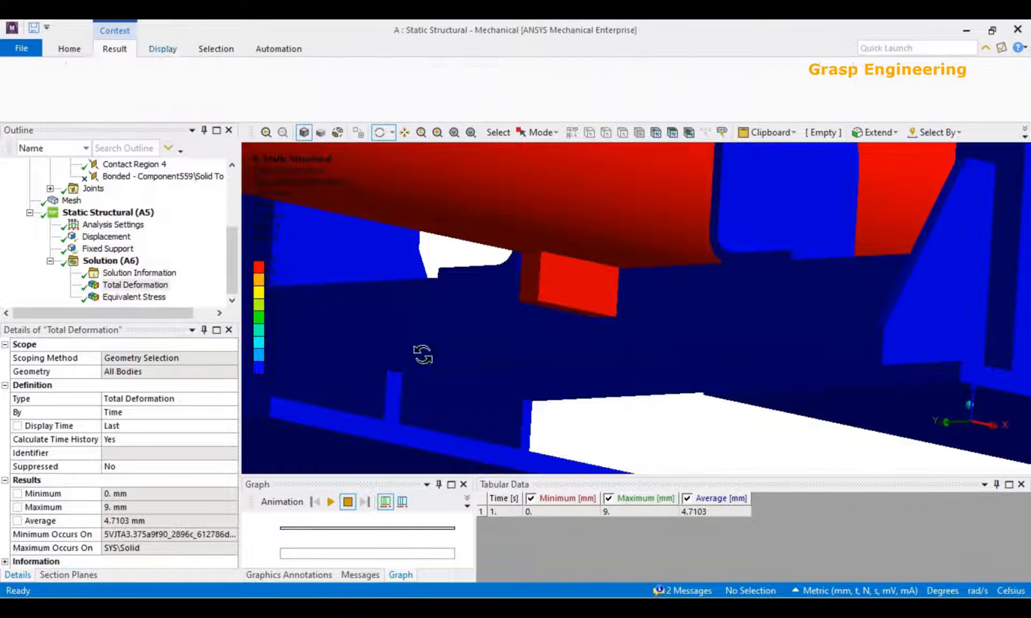
{"action": "left_click", "coordinate": [331, 503]}
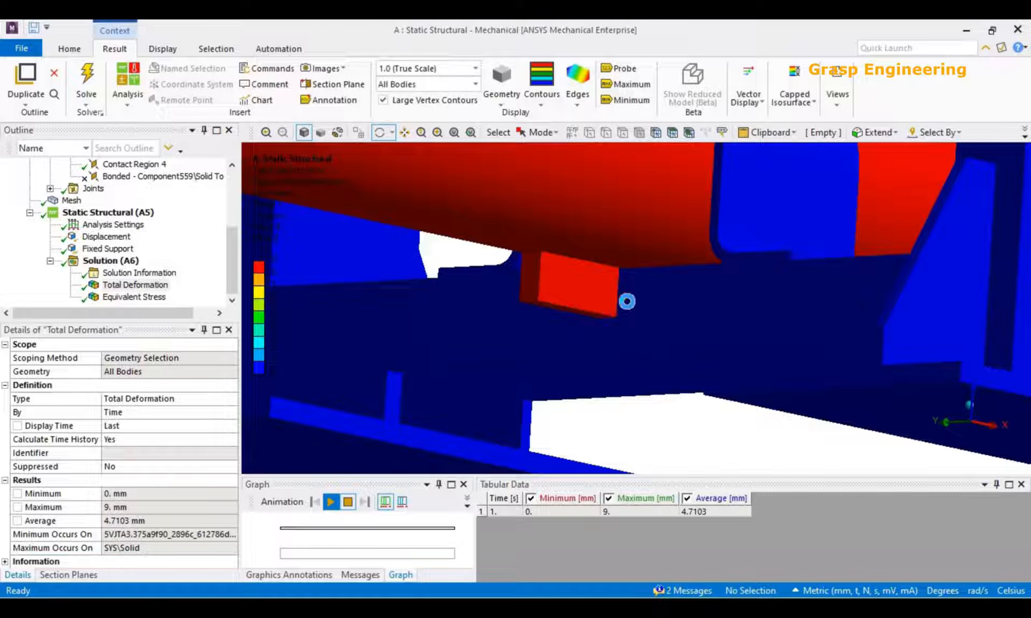
{"action": "left_click_drag", "start_coordinate": [631, 362], "coordinate": [606, 371]}
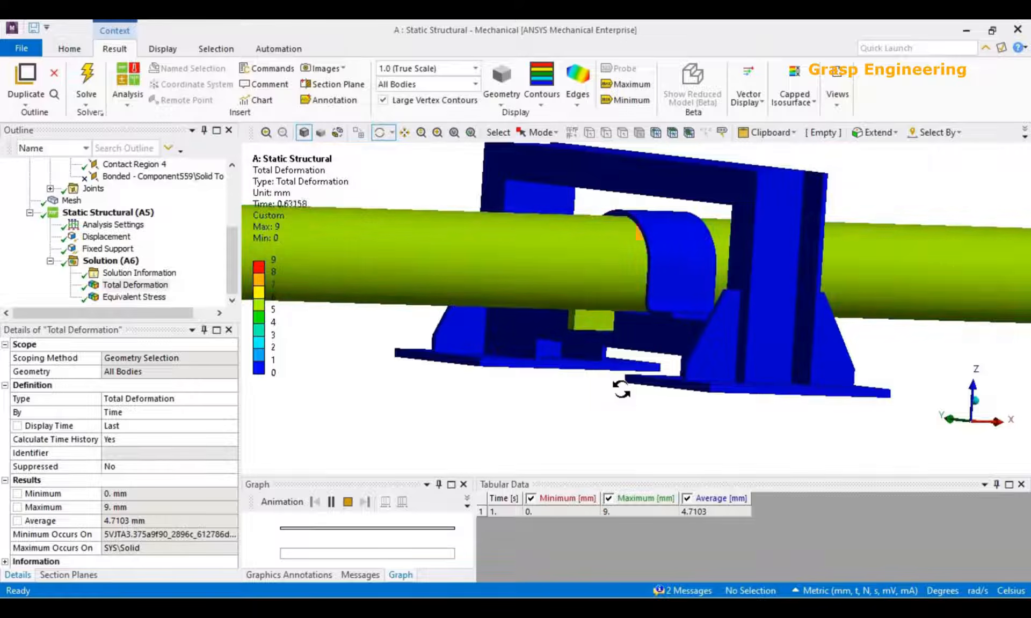
{"action": "scroll", "coordinate": [619, 394], "scroll_direction": "up", "scroll_amount": 5}
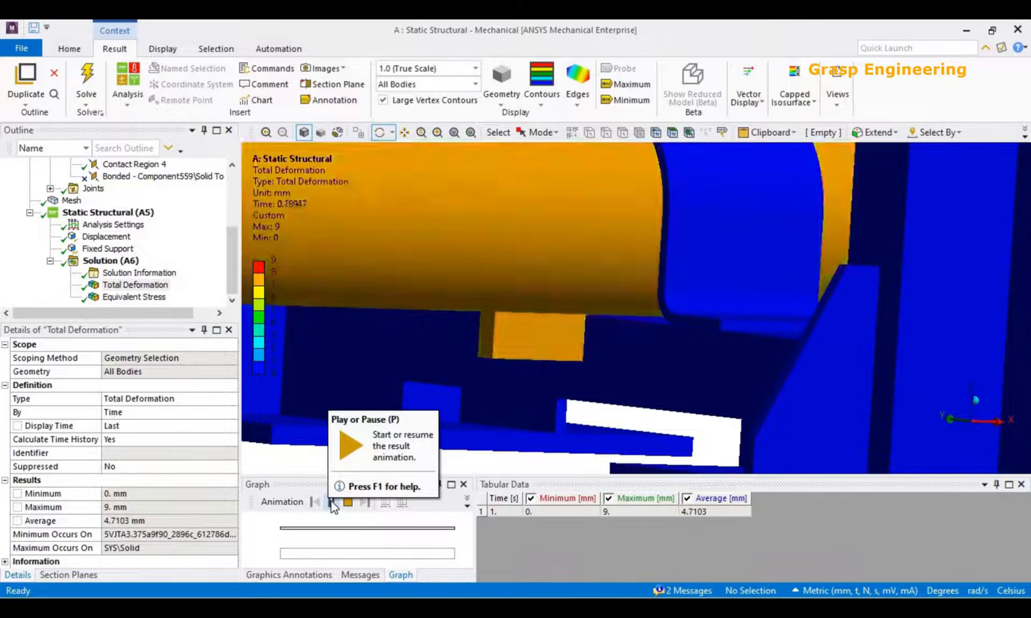
{"action": "scroll", "coordinate": [574, 362], "scroll_direction": "down", "scroll_amount": 3}
{"action": "scroll", "coordinate": [574, 363], "scroll_direction": "down", "scroll_amount": 5}
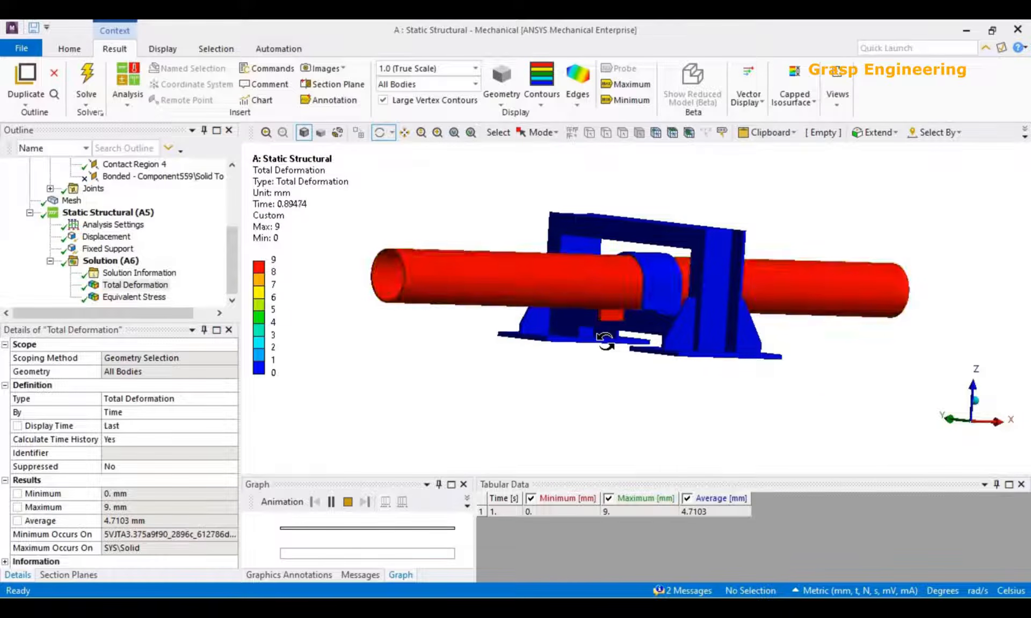
{"action": "scroll", "coordinate": [604, 342], "scroll_direction": "up", "scroll_amount": 5}
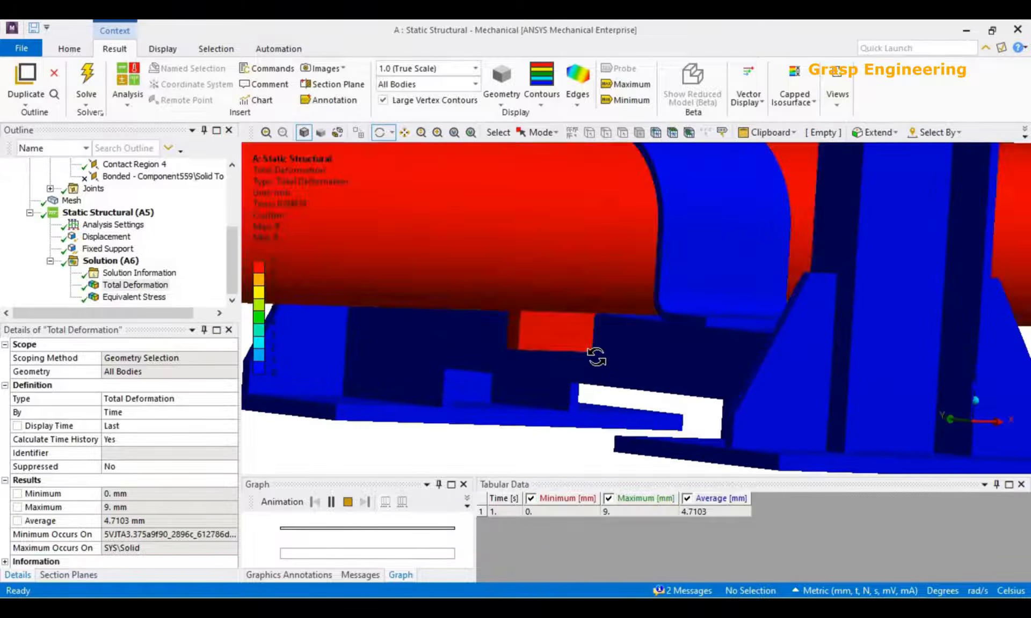
{"action": "scroll", "coordinate": [677, 348], "scroll_direction": "down", "scroll_amount": 5}
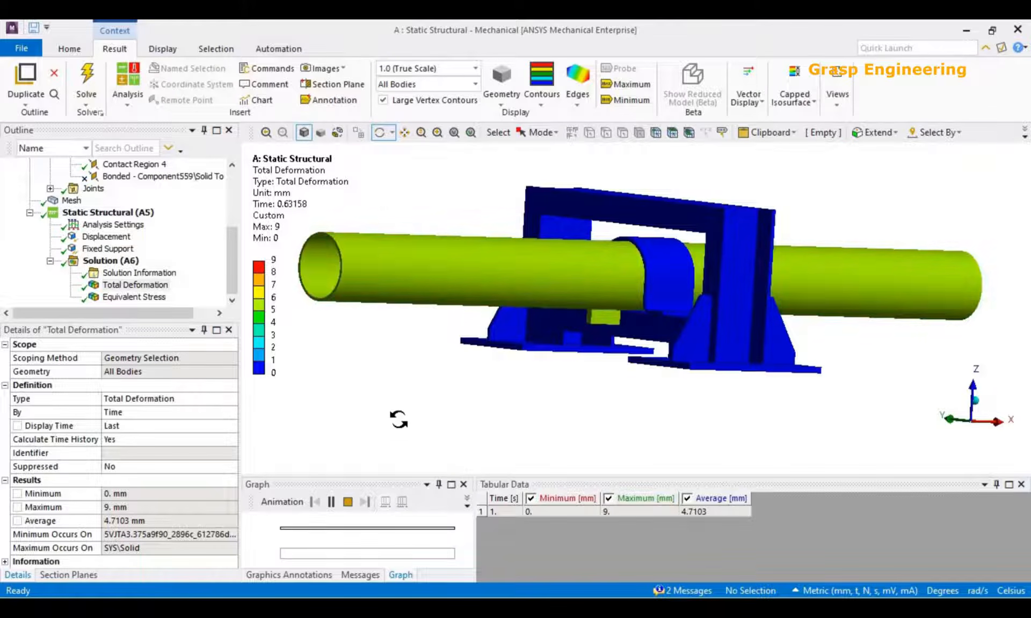
{"action": "left_click", "coordinate": [347, 502]}
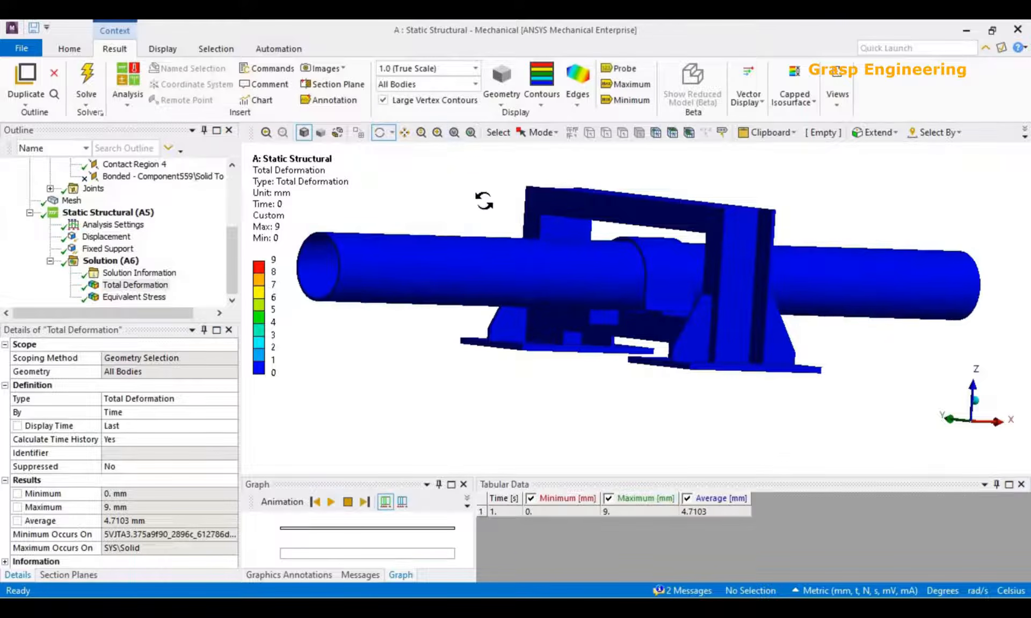
Set the deformation scale to 6.2 (0.5x Auto), watch the total deformation animation and pause it.
{"action": "left_click", "coordinate": [429, 68]}
{"action": "left_click", "coordinate": [408, 102]}
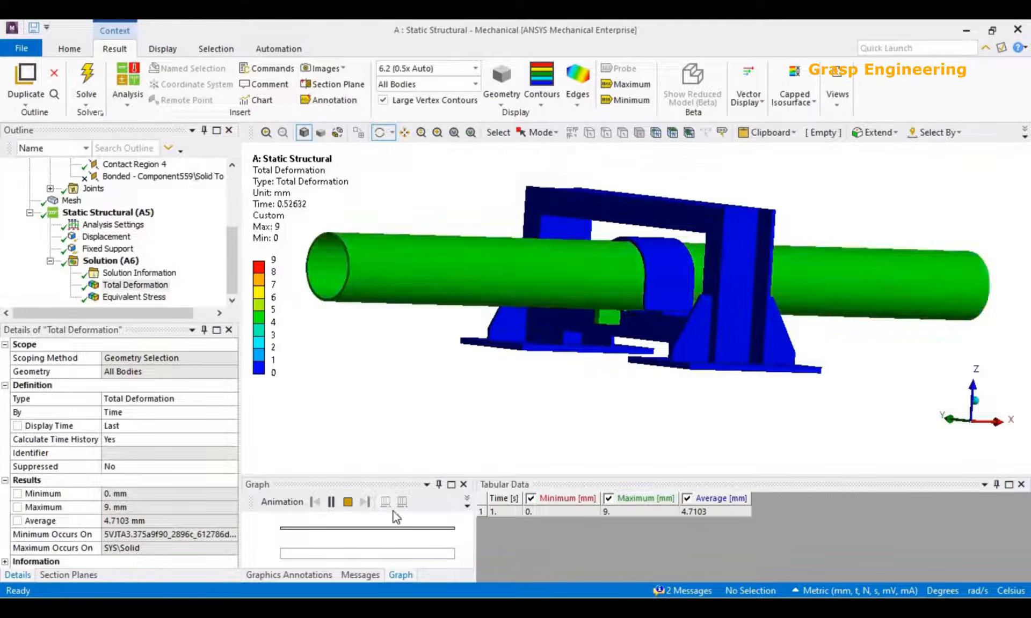
{"action": "left_click", "coordinate": [331, 502]}
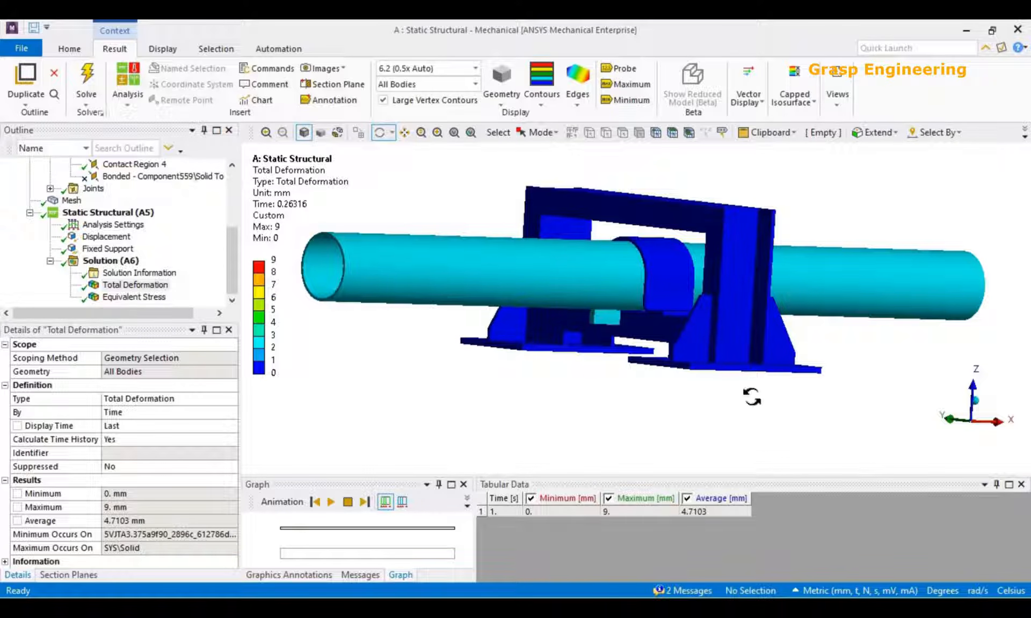
Display the Equivalent Stress result and adjust its legend to the visible range.
{"action": "left_click", "coordinate": [134, 297]}
{"action": "left_click_drag", "start_coordinate": [451, 322], "coordinate": [523, 347]}
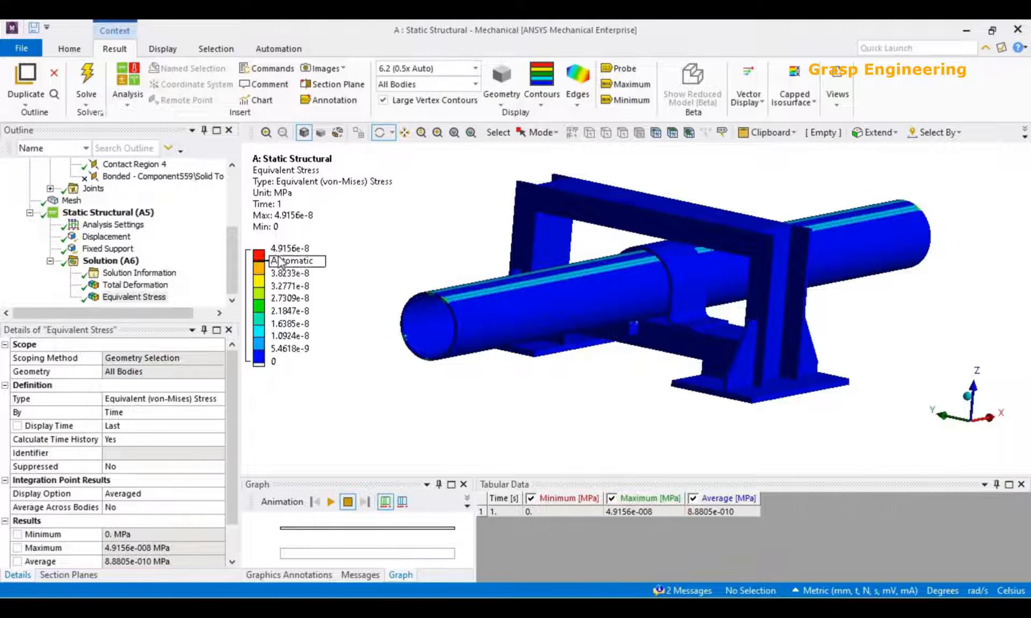
{"action": "right_click", "coordinate": [303, 177]}
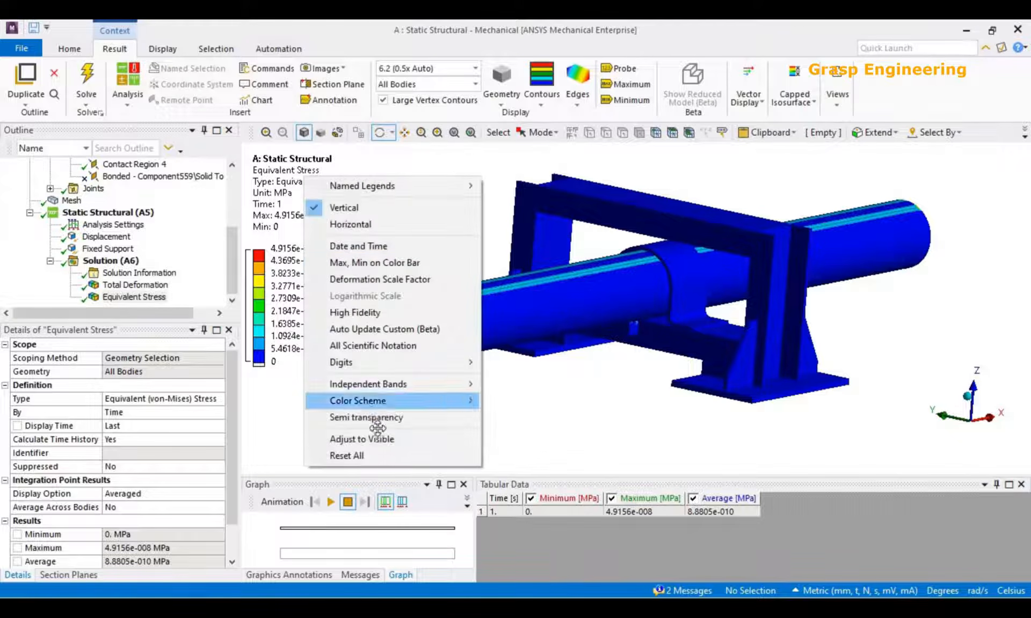
{"action": "left_click", "coordinate": [379, 439]}
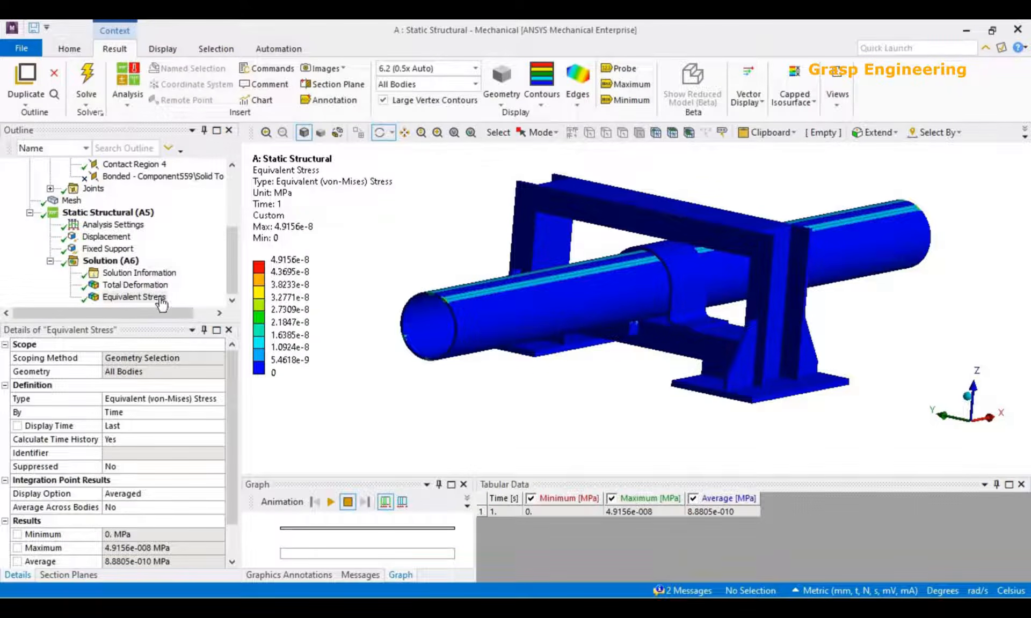
Return to the Total Deformation result and set the deformation scale to 1.0 (True Scale).
{"action": "left_click", "coordinate": [136, 284]}
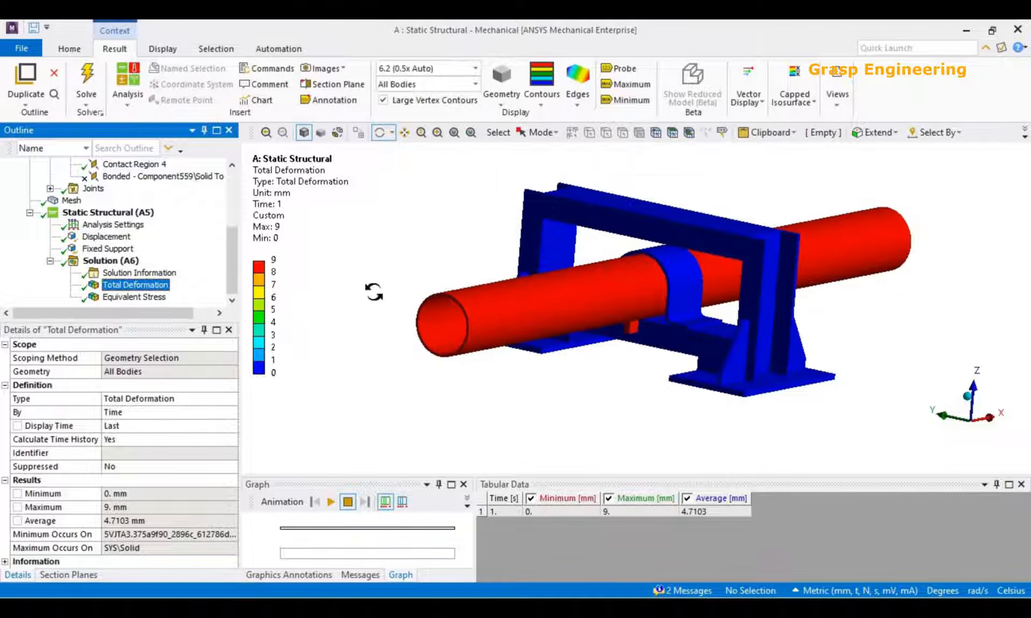
{"action": "left_click", "coordinate": [475, 68]}
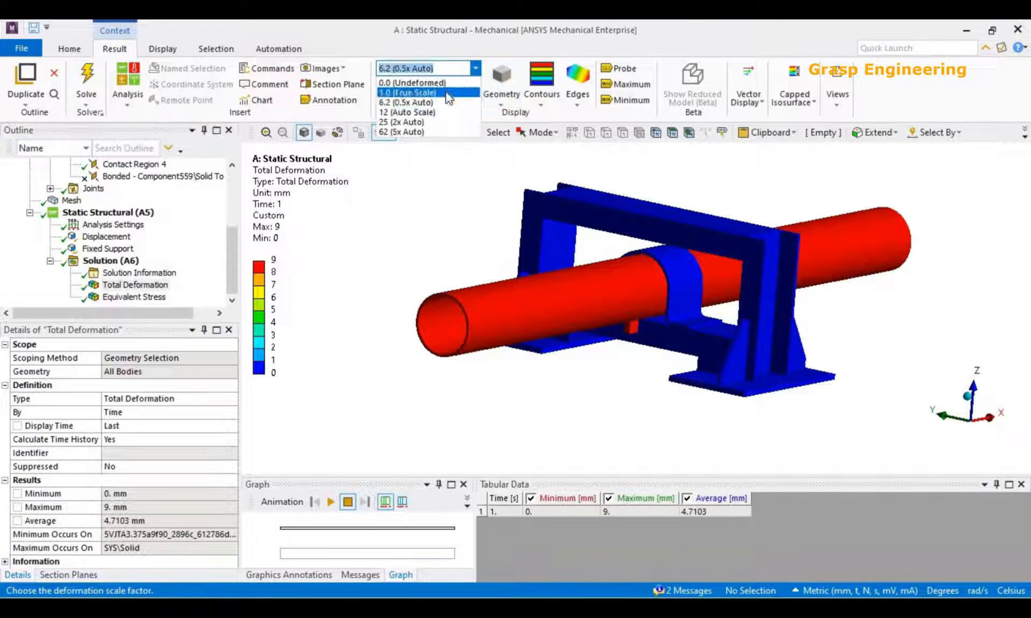
{"action": "left_click", "coordinate": [445, 92]}
Isolate the bodies of the suppressed bonded Component559\Solid To Solid contact and examine the block and crossbeam.
{"action": "left_click", "coordinate": [161, 178]}
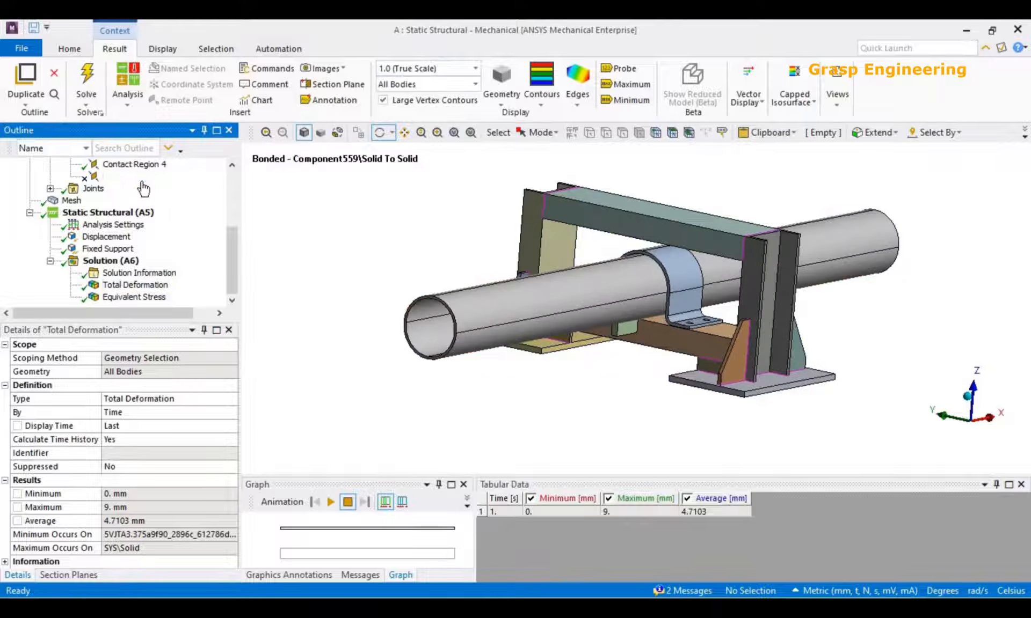
{"action": "right_click", "coordinate": [144, 184]}
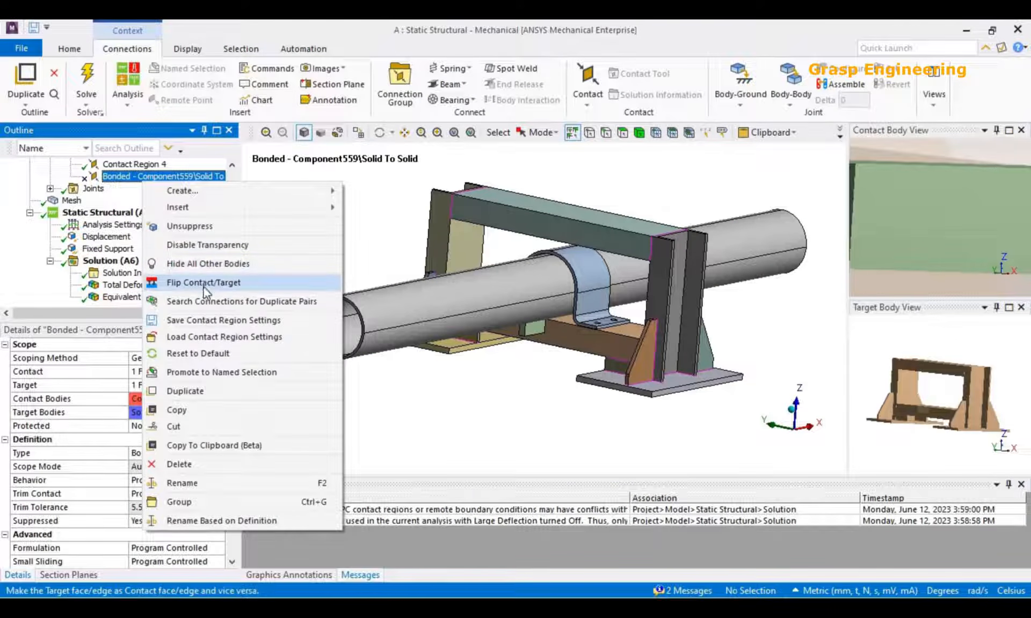
{"action": "left_click", "coordinate": [199, 264]}
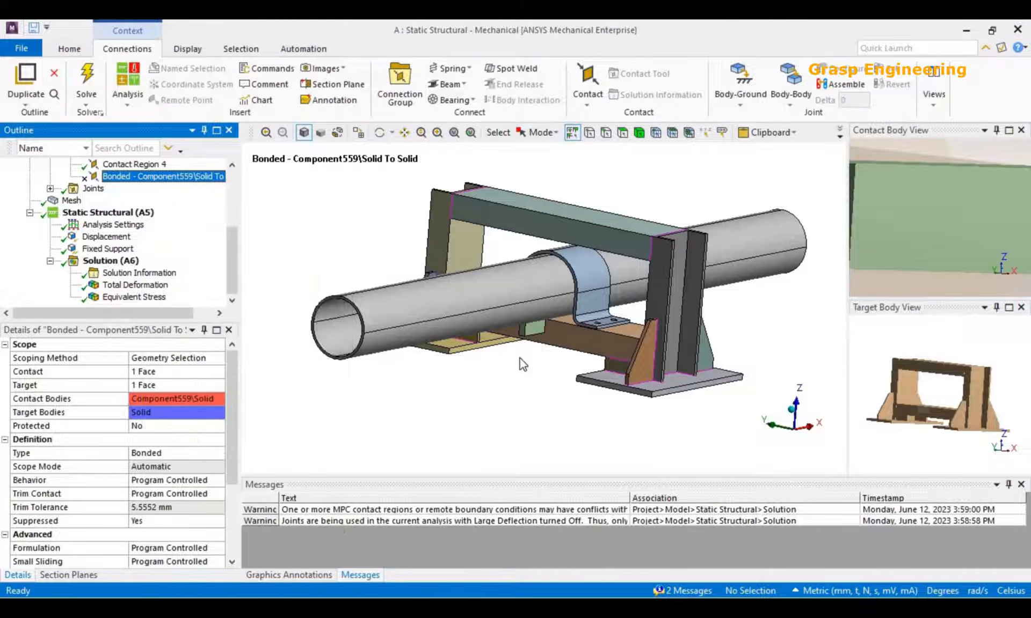
{"action": "scroll", "coordinate": [532, 375], "scroll_direction": "up", "scroll_amount": 3}
{"action": "middle_click_drag", "start_coordinate": [555, 387], "coordinate": [584, 293]}
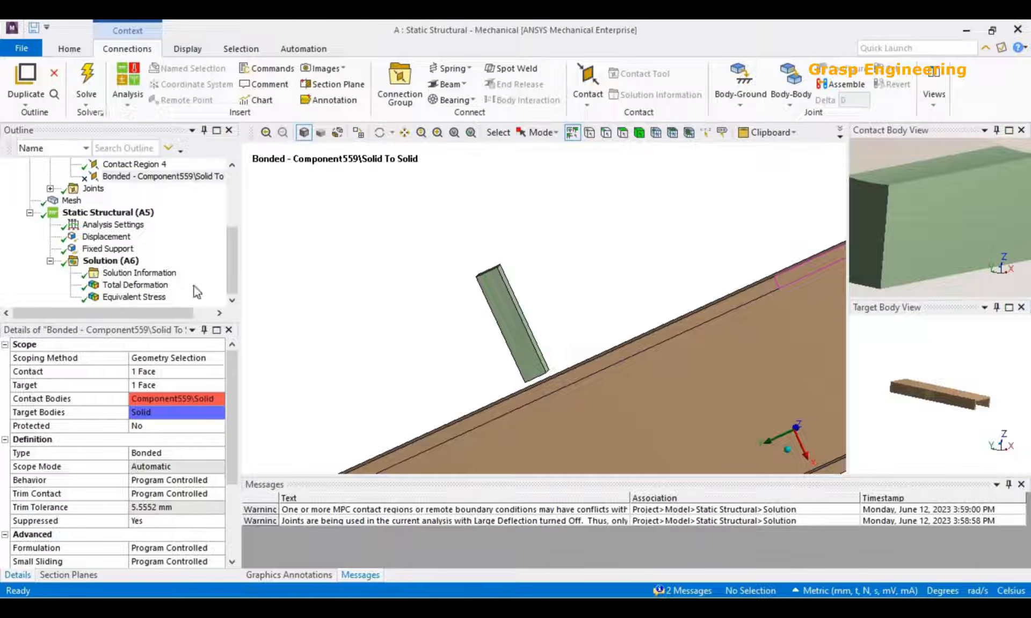
{"action": "scroll", "coordinate": [165, 266], "scroll_direction": "up", "scroll_amount": 2}
{"action": "scroll", "coordinate": [181, 259], "scroll_direction": "down", "scroll_amount": 1}
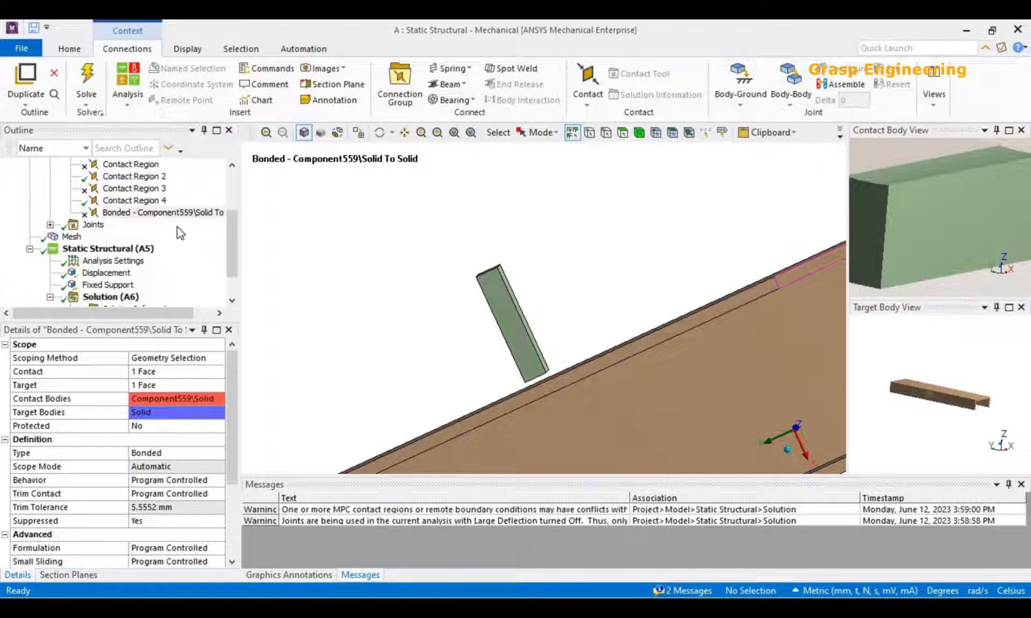
Change the type of the contact between the Component559 block and the crossbeam to Frictionless.
{"action": "left_click", "coordinate": [214, 454]}
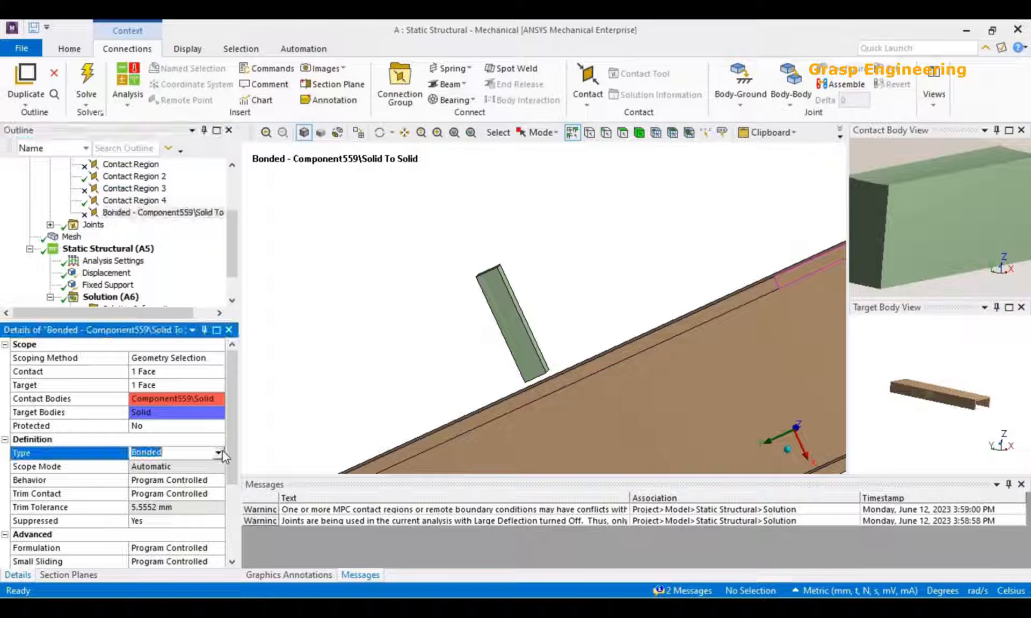
{"action": "left_click", "coordinate": [218, 453]}
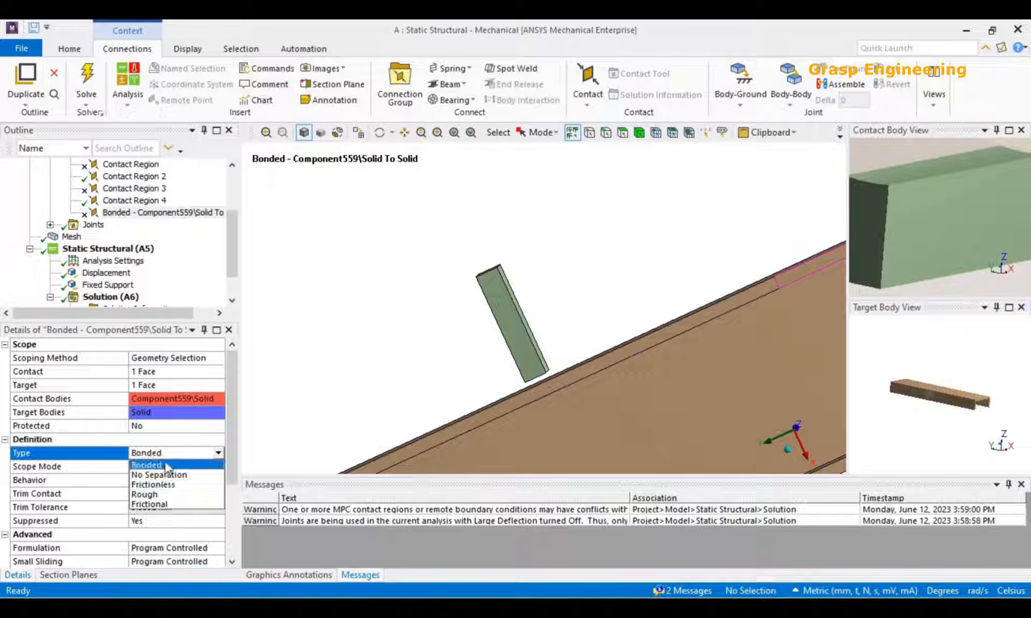
{"action": "left_click", "coordinate": [168, 494]}
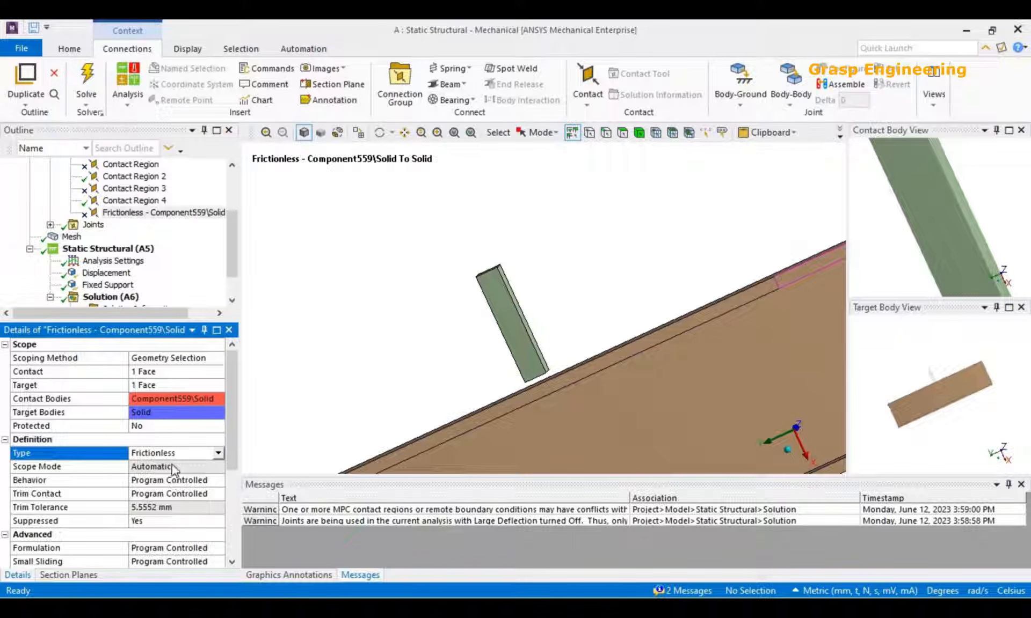
{"action": "scroll", "coordinate": [527, 289], "scroll_direction": "down", "scroll_amount": 6}
{"action": "middle_click_drag", "start_coordinate": [500, 356], "coordinate": [491, 290]}
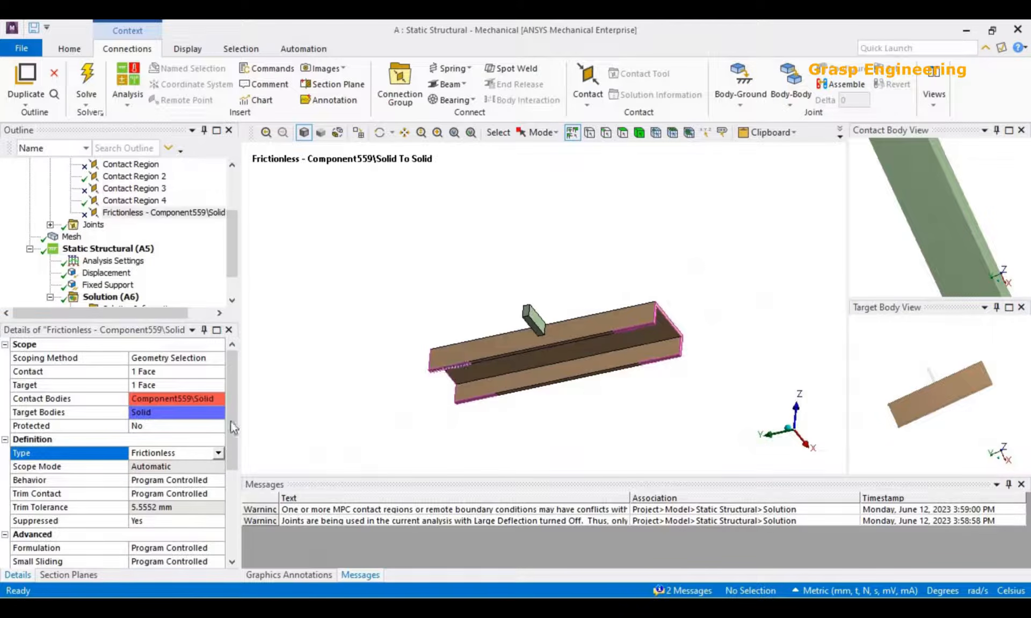
Try the Rough type for the contact between the Component559 block and the crossbeam.
{"action": "left_click", "coordinate": [218, 454]}
{"action": "left_click", "coordinate": [161, 501]}
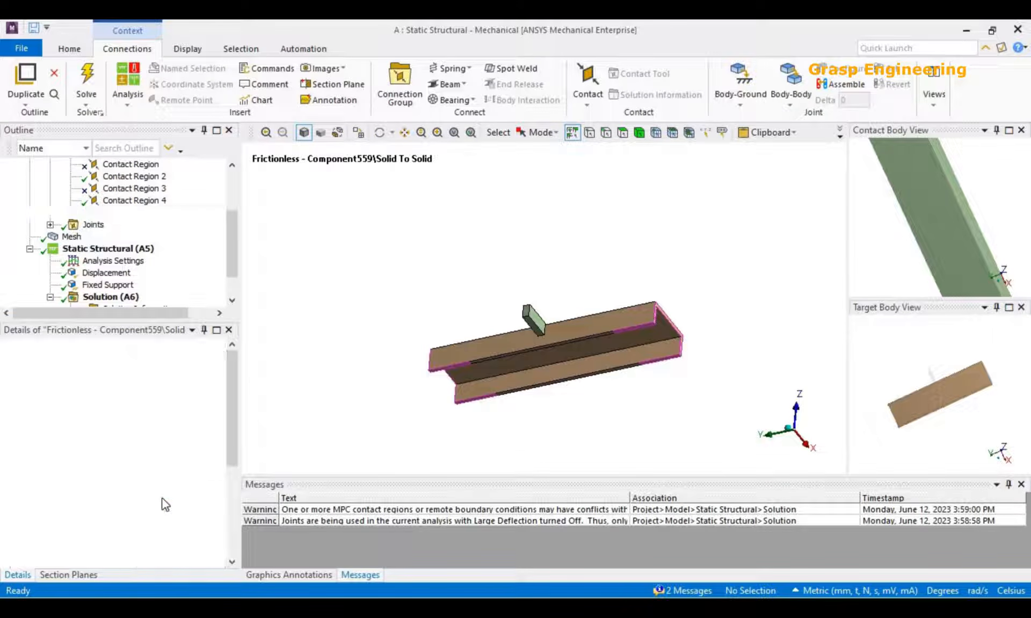
{"action": "middle_click_drag", "start_coordinate": [555, 354], "coordinate": [542, 376]}
Change the block-to-crossbeam contact type to Frictional, examine the two bodies, and open its friction coefficient for editing.
{"action": "left_click", "coordinate": [218, 454]}
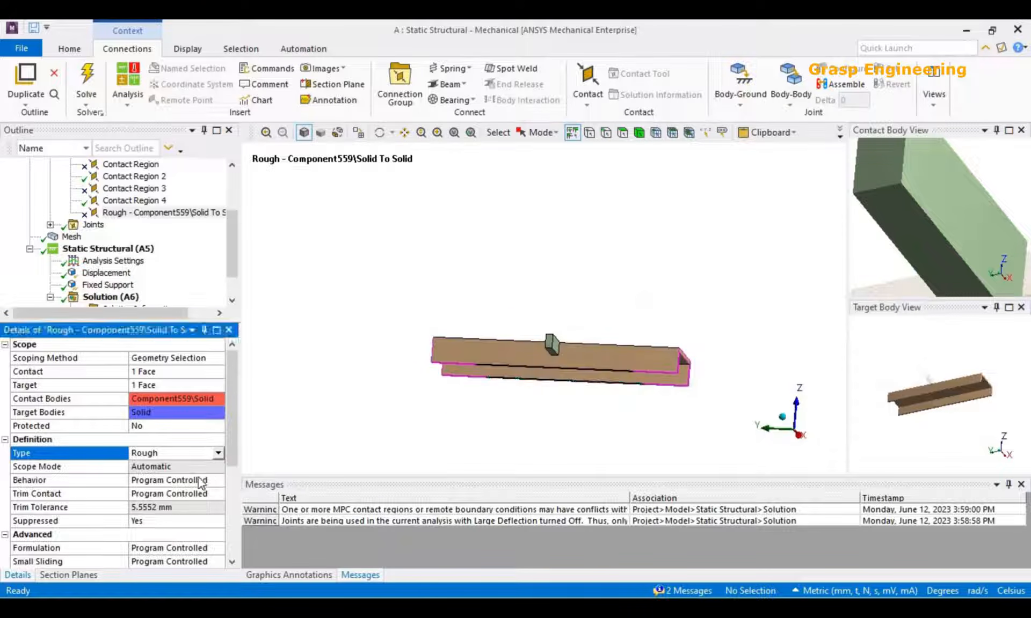
{"action": "left_click", "coordinate": [155, 505]}
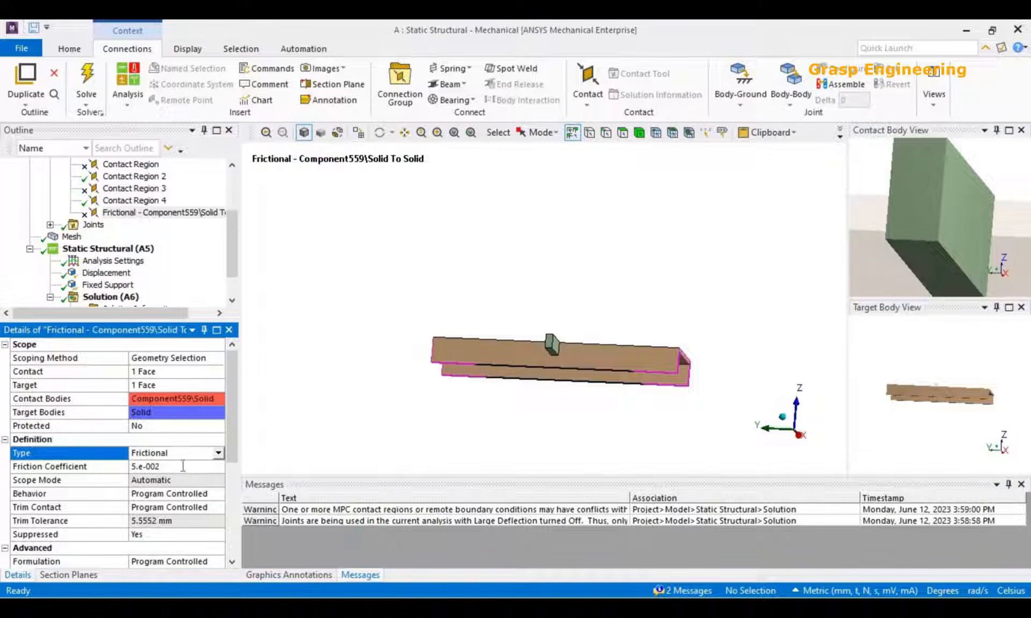
{"action": "left_click", "coordinate": [183, 466]}
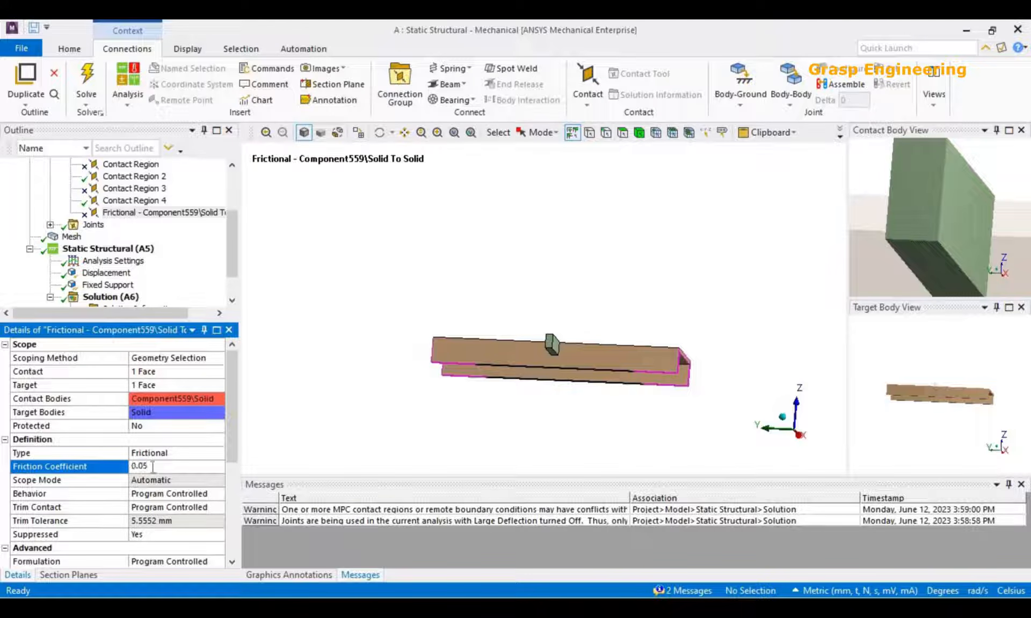
{"action": "scroll", "coordinate": [473, 398], "scroll_direction": "up", "scroll_amount": 2}
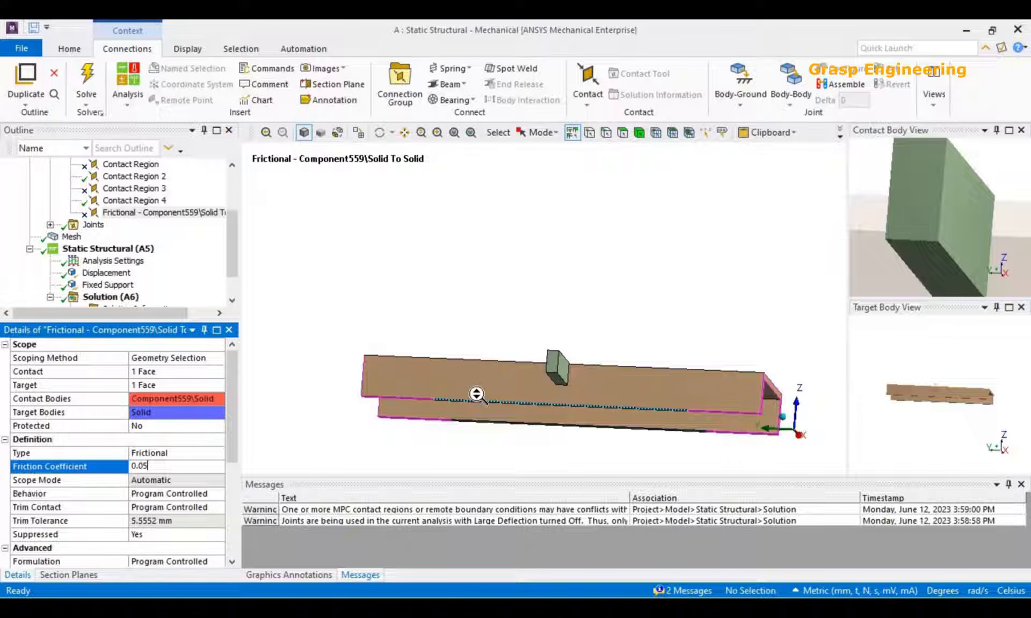
{"action": "middle_click_drag", "start_coordinate": [603, 385], "coordinate": [585, 369]}
{"action": "scroll", "coordinate": [602, 381], "scroll_direction": "up", "scroll_amount": 3}
{"action": "scroll", "coordinate": [602, 381], "scroll_direction": "down", "scroll_amount": 1}
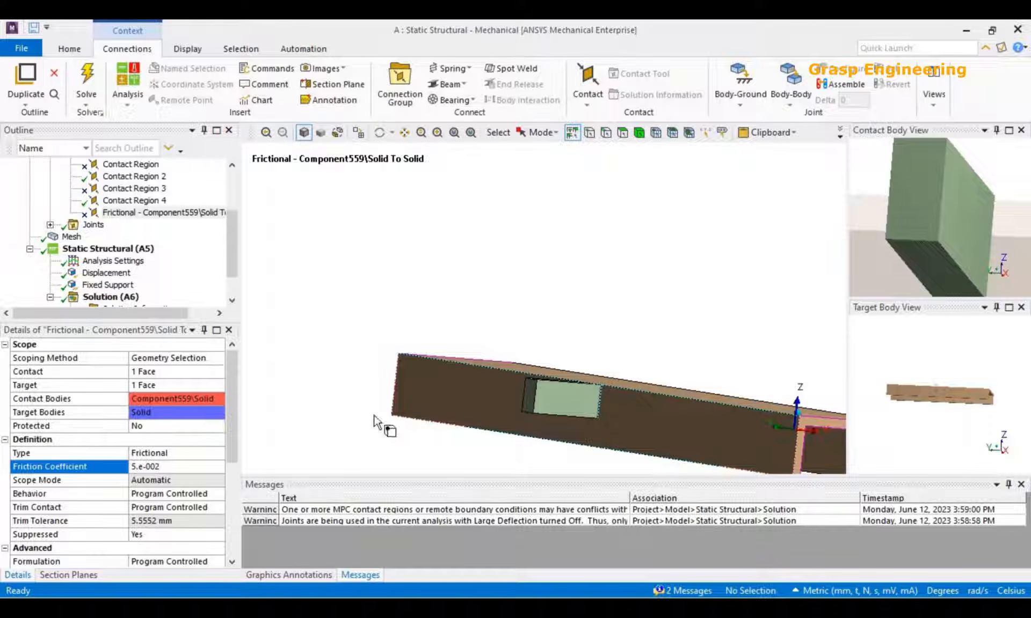
{"action": "left_click", "coordinate": [161, 466]}
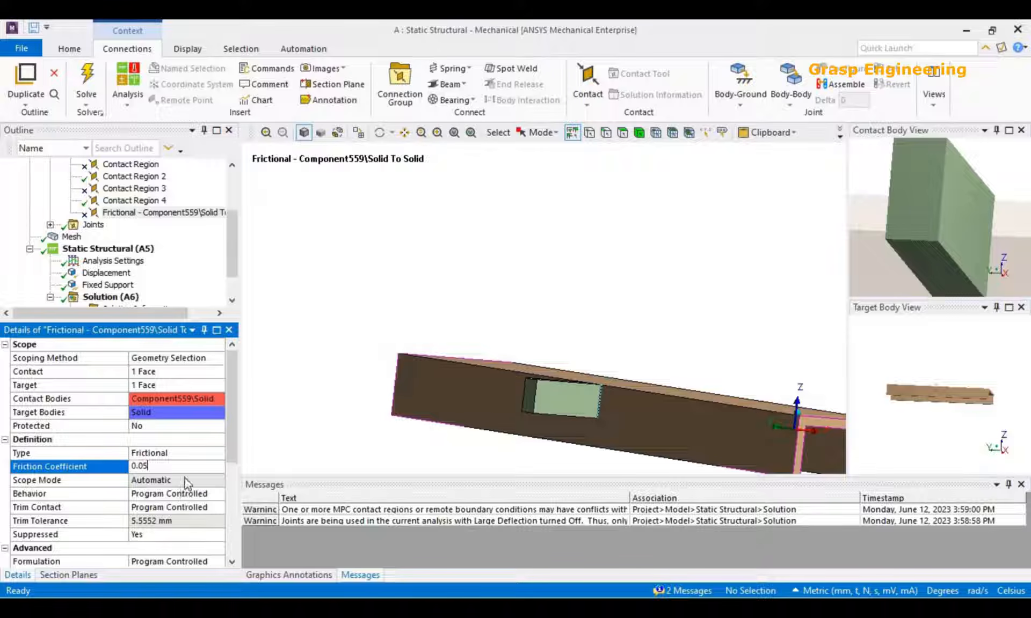
Review the Behavior and Formulation options of the frictional contact, keeping both at Program Controlled.
{"action": "scroll", "coordinate": [168, 430], "scroll_direction": "down", "scroll_amount": 2}
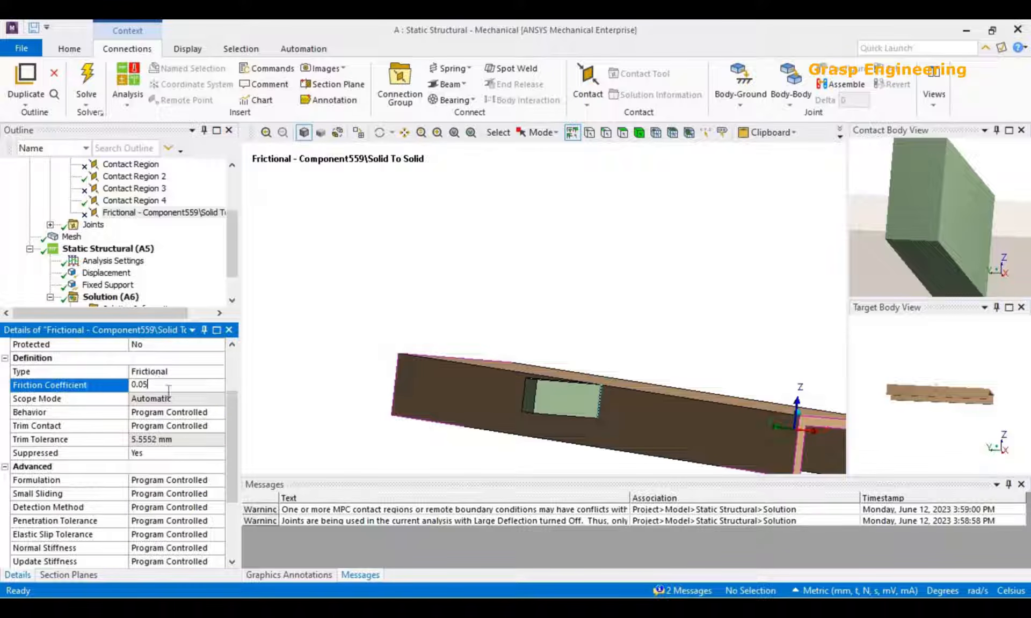
{"action": "left_click", "coordinate": [216, 413]}
{"action": "left_click", "coordinate": [219, 412]}
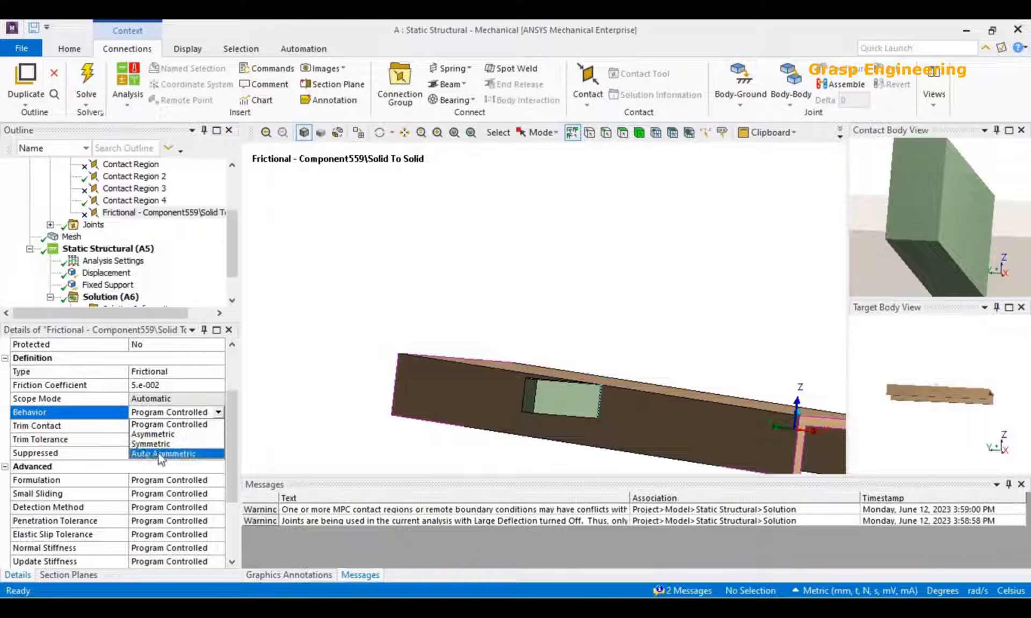
{"action": "left_click", "coordinate": [206, 425]}
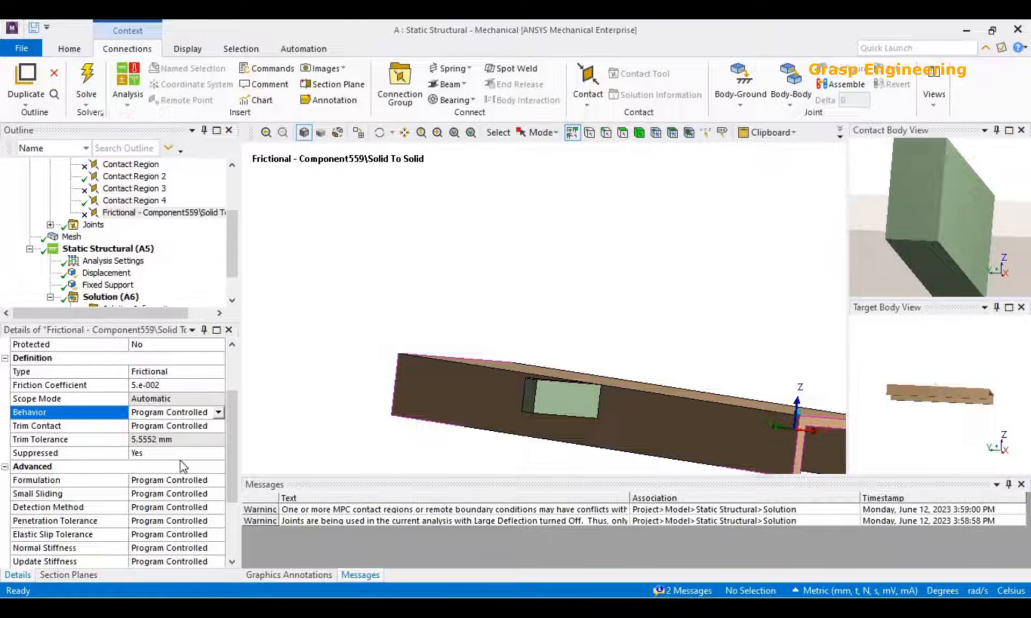
{"action": "scroll", "coordinate": [197, 467], "scroll_direction": "down", "scroll_amount": 1}
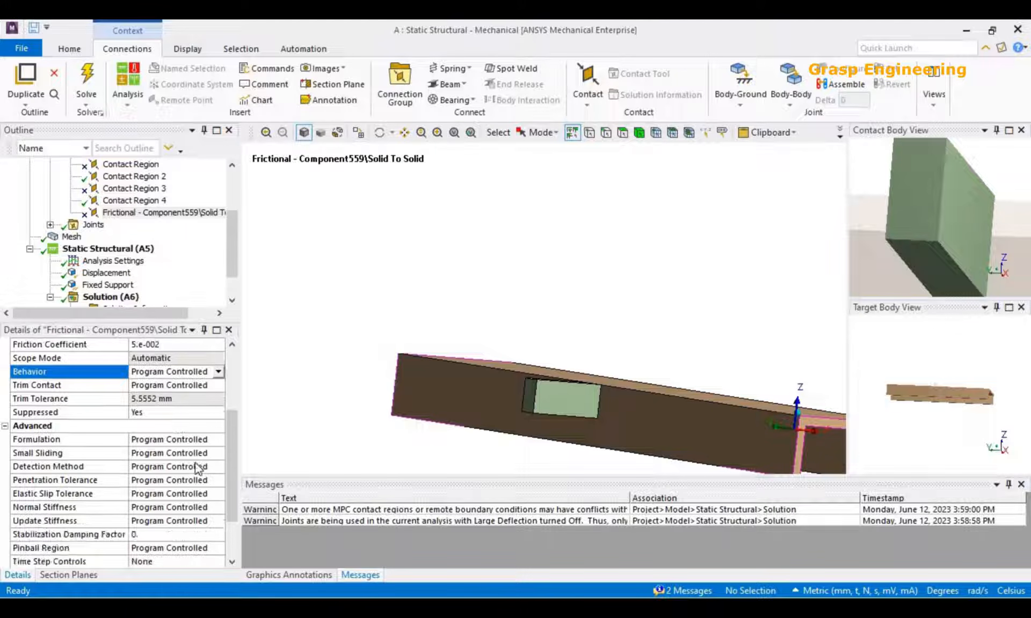
{"action": "left_click", "coordinate": [219, 440]}
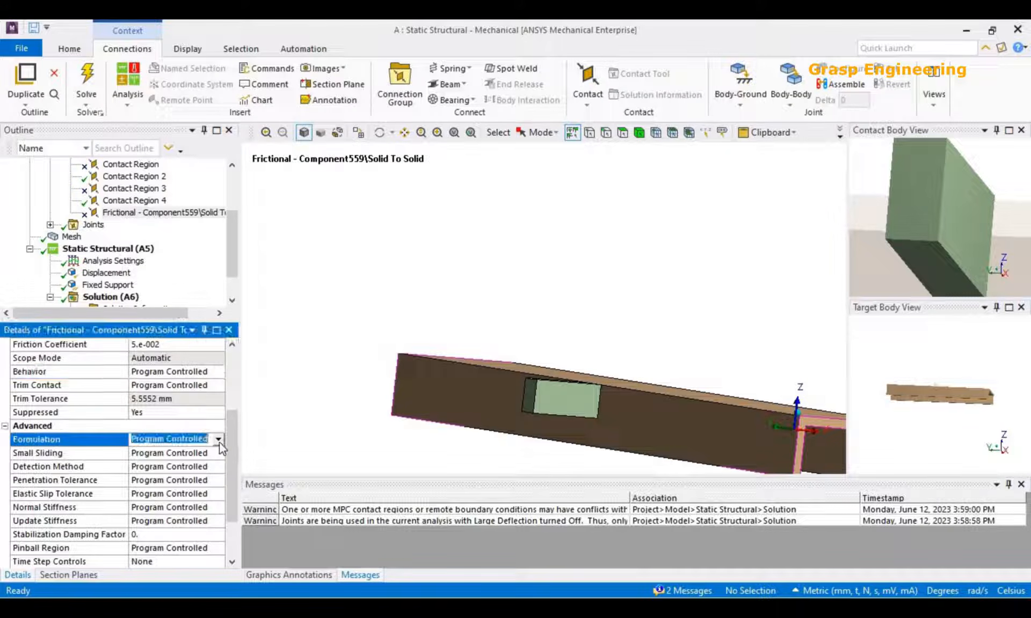
{"action": "left_click", "coordinate": [218, 439]}
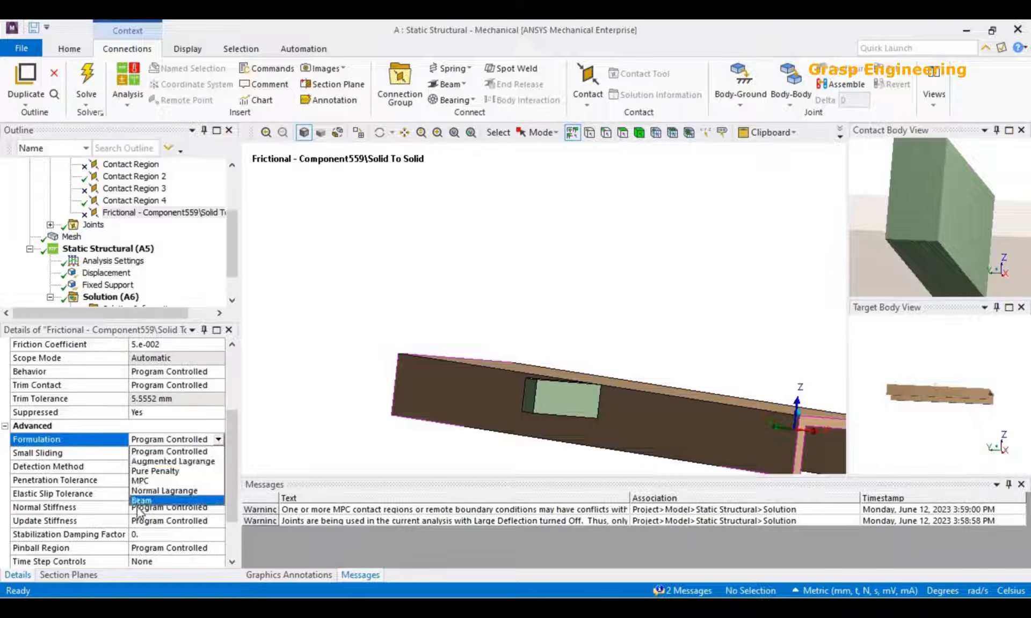
{"action": "left_click", "coordinate": [255, 417]}
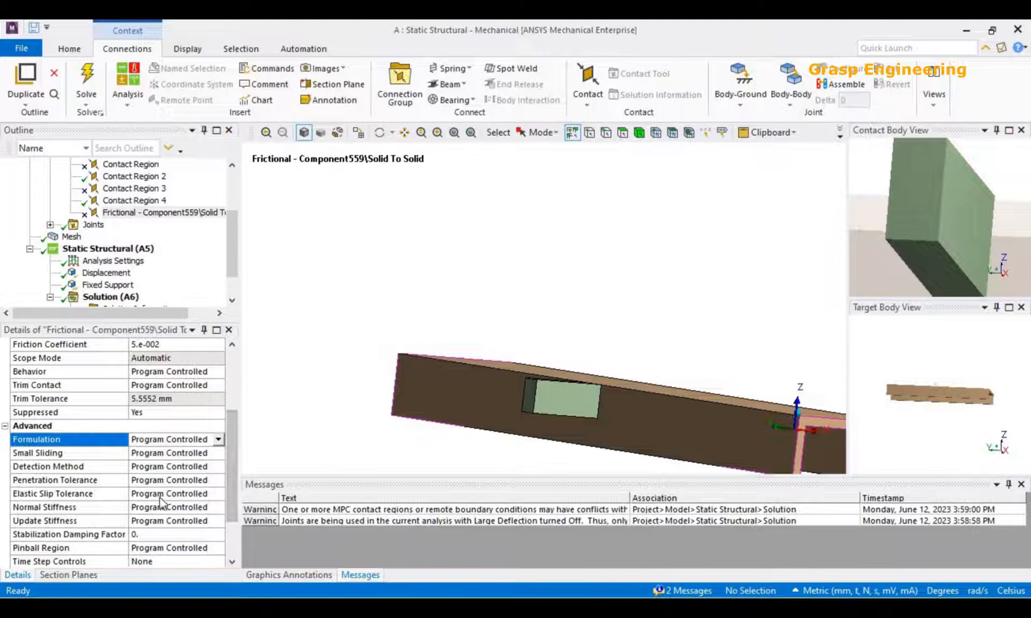
Try the Absolute Value and Factor options for the contact's Normal Stiffness, and return it to Program Controlled.
{"action": "scroll", "coordinate": [179, 507], "scroll_direction": "down", "scroll_amount": 2}
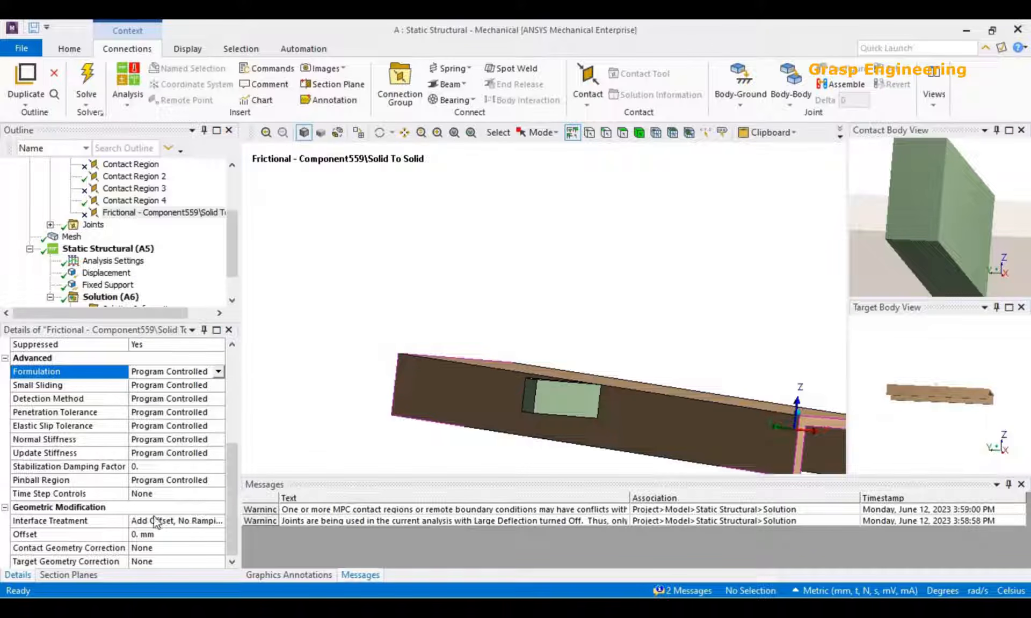
{"action": "left_click", "coordinate": [170, 439]}
{"action": "left_click", "coordinate": [217, 441]}
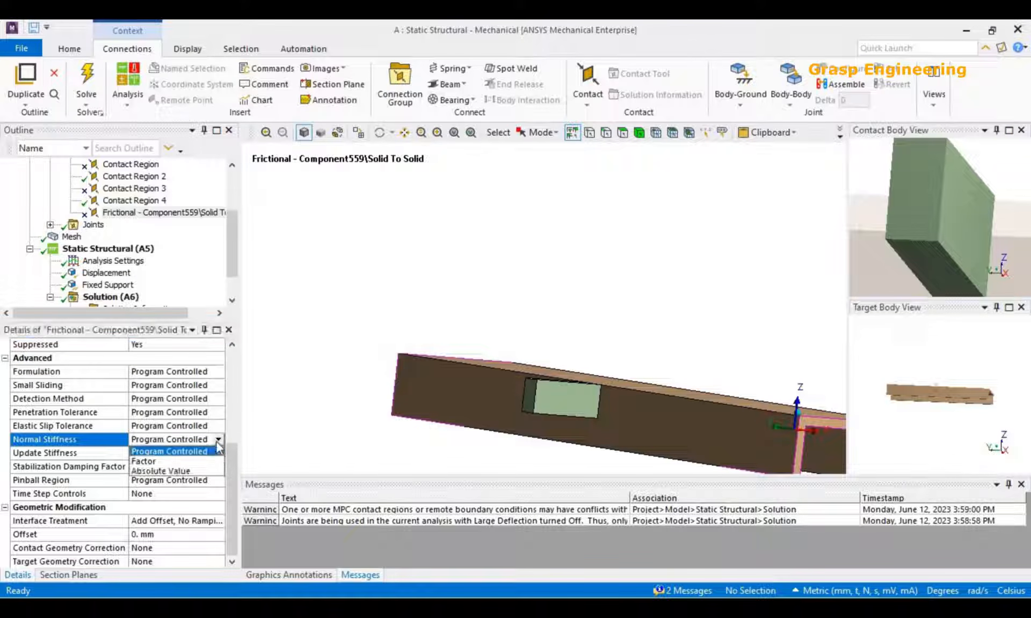
{"action": "left_click", "coordinate": [170, 474]}
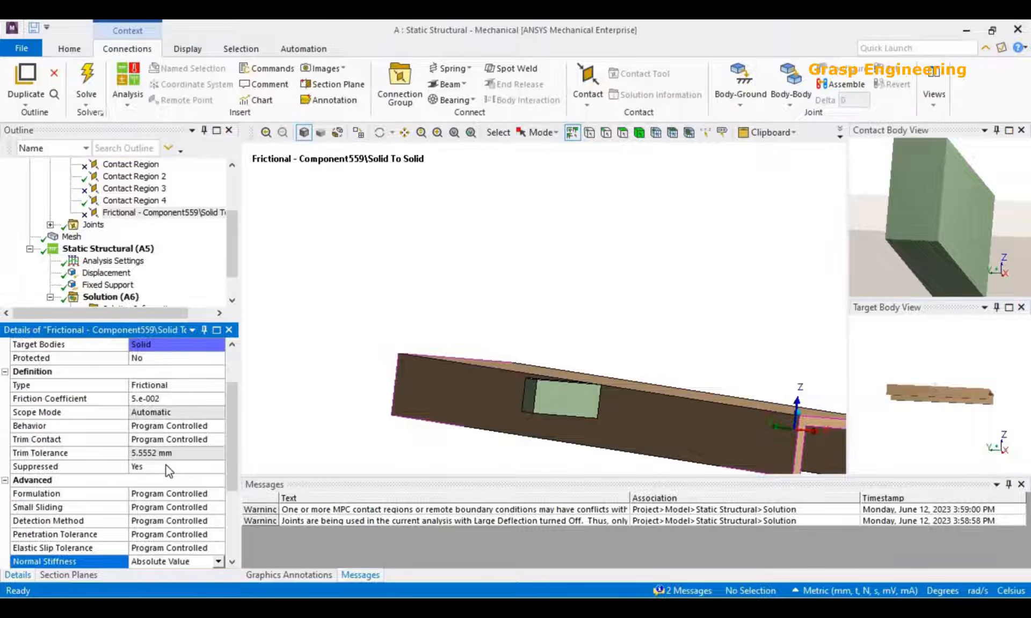
{"action": "scroll", "coordinate": [200, 509], "scroll_direction": "down", "scroll_amount": 3}
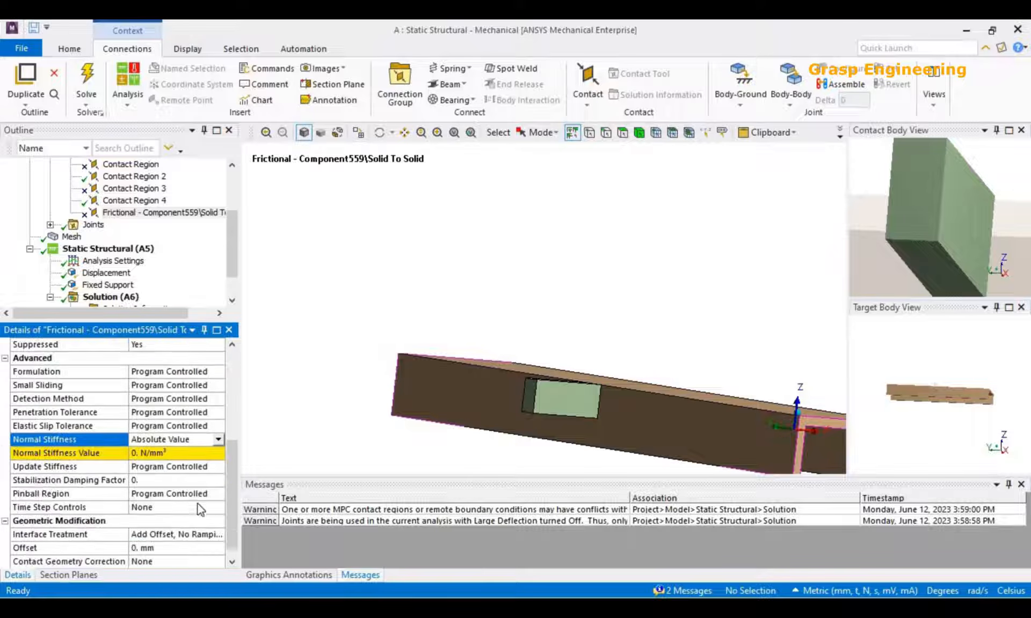
{"action": "left_click", "coordinate": [219, 440]}
{"action": "left_click", "coordinate": [185, 463]}
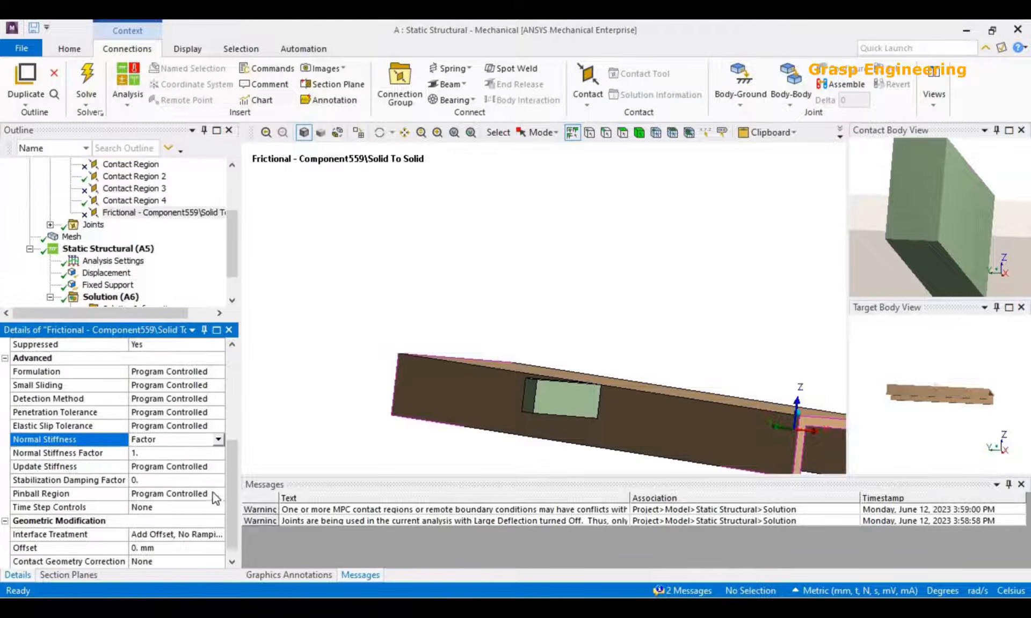
{"action": "left_click", "coordinate": [218, 440]}
{"action": "left_click", "coordinate": [158, 451]}
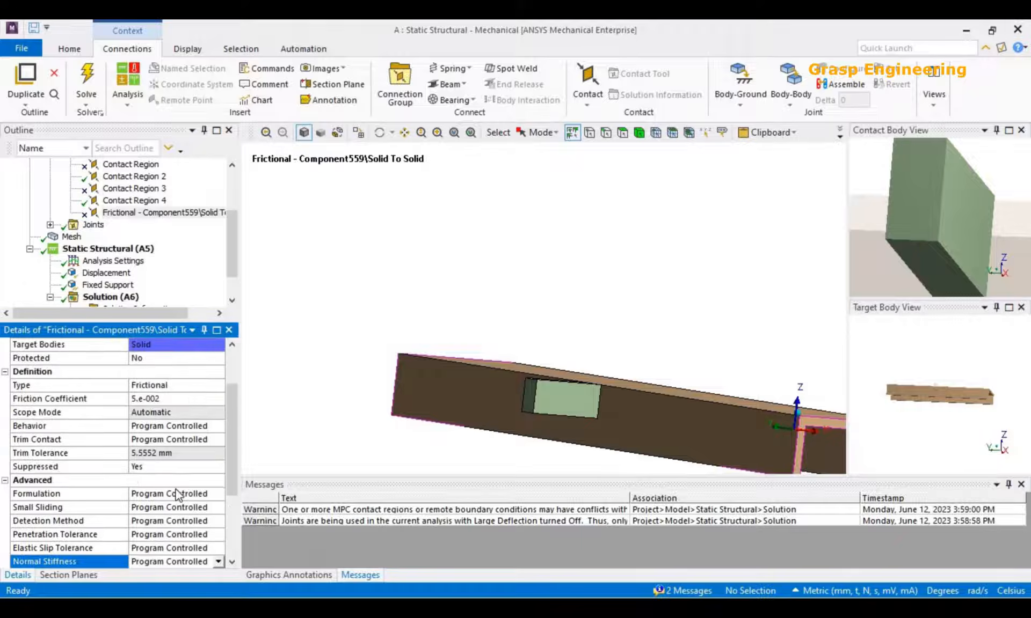
Review the contact's Stabilization Damping Factor and the available Pinball Region options without changing either setting.
{"action": "left_click", "coordinate": [165, 465]}
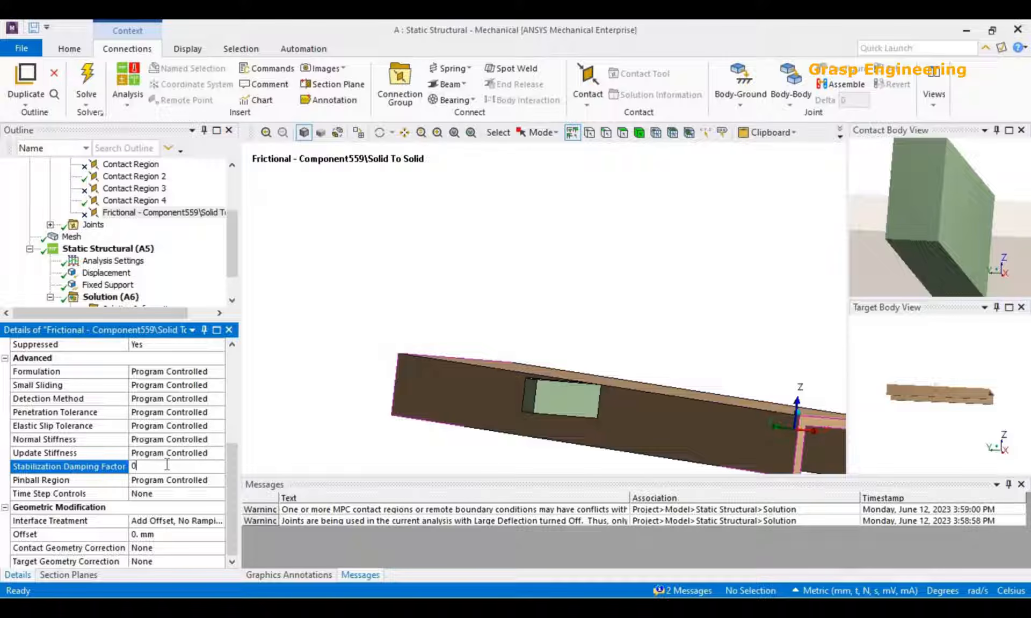
{"action": "left_click", "coordinate": [223, 482]}
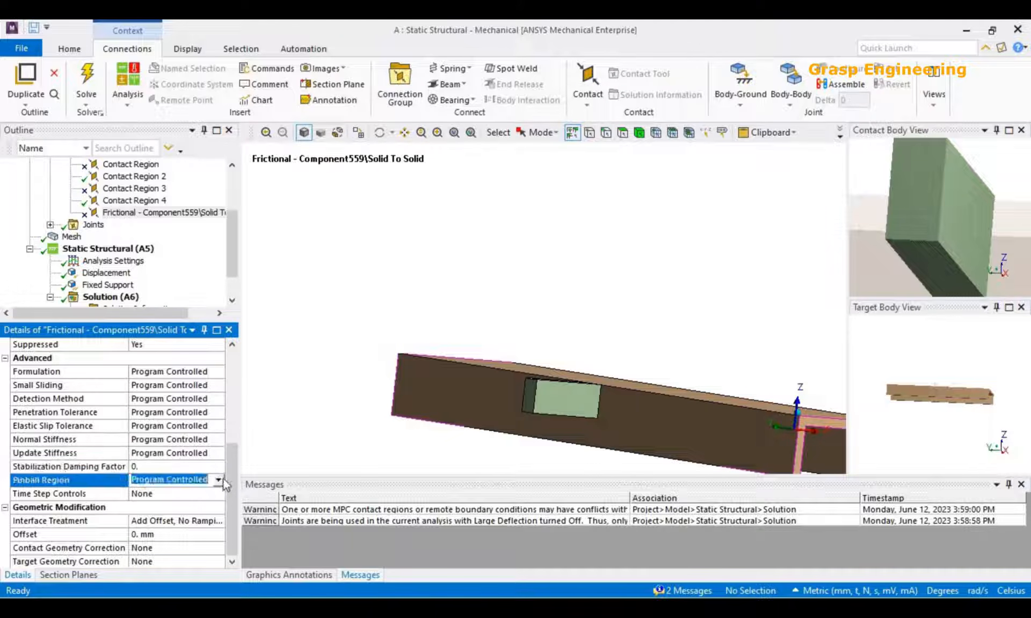
{"action": "left_click", "coordinate": [218, 480]}
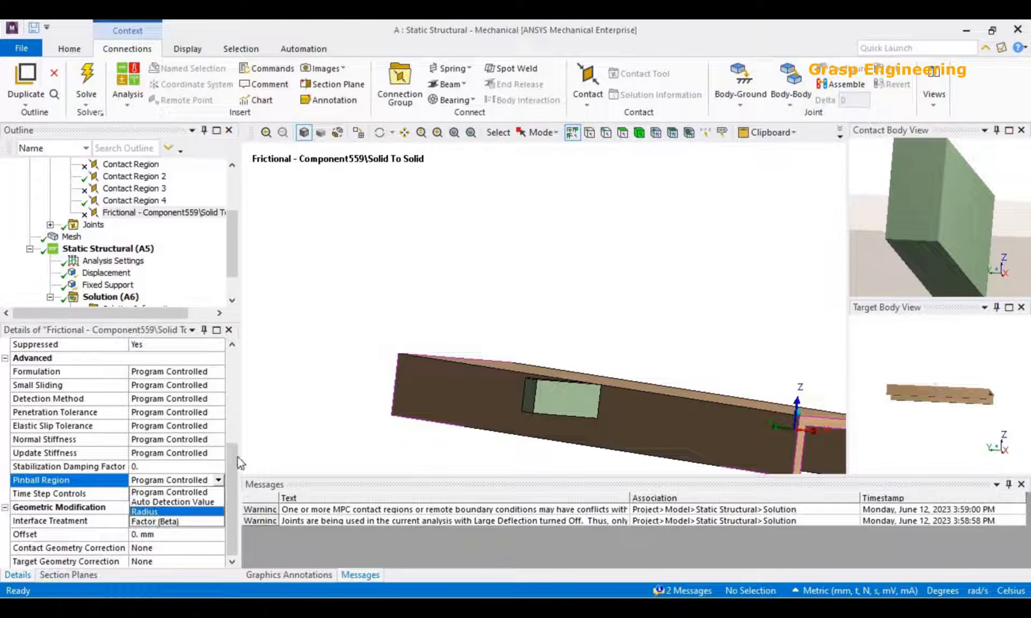
{"action": "scroll", "coordinate": [546, 272], "scroll_direction": "down", "scroll_amount": 2}
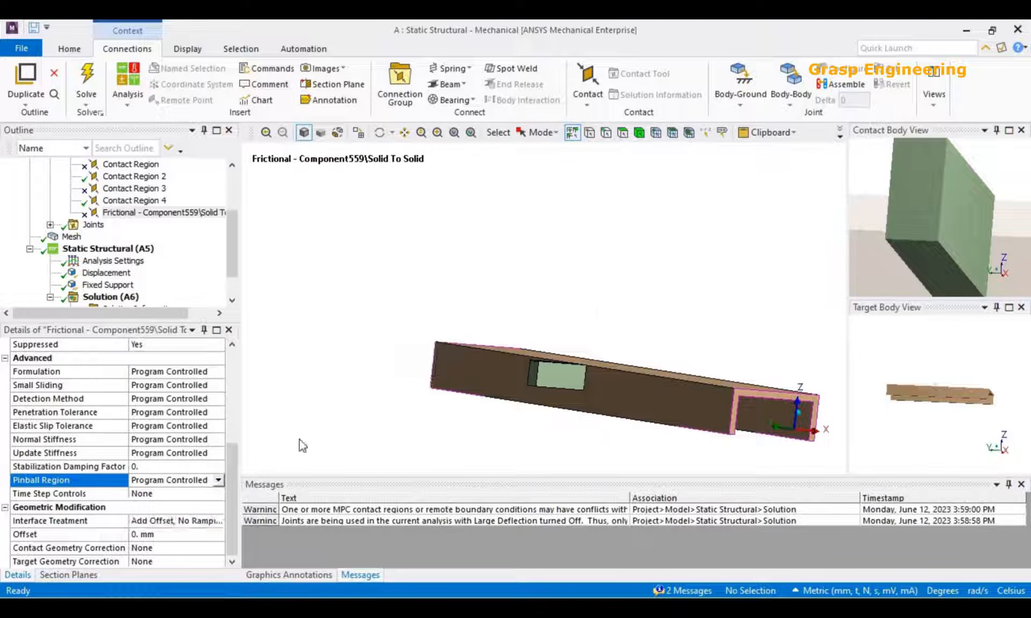
Try the Adjust to Touch interface treatment and examine the gap between the block and crossbeam in an XZ view.
{"action": "left_click", "coordinate": [177, 522]}
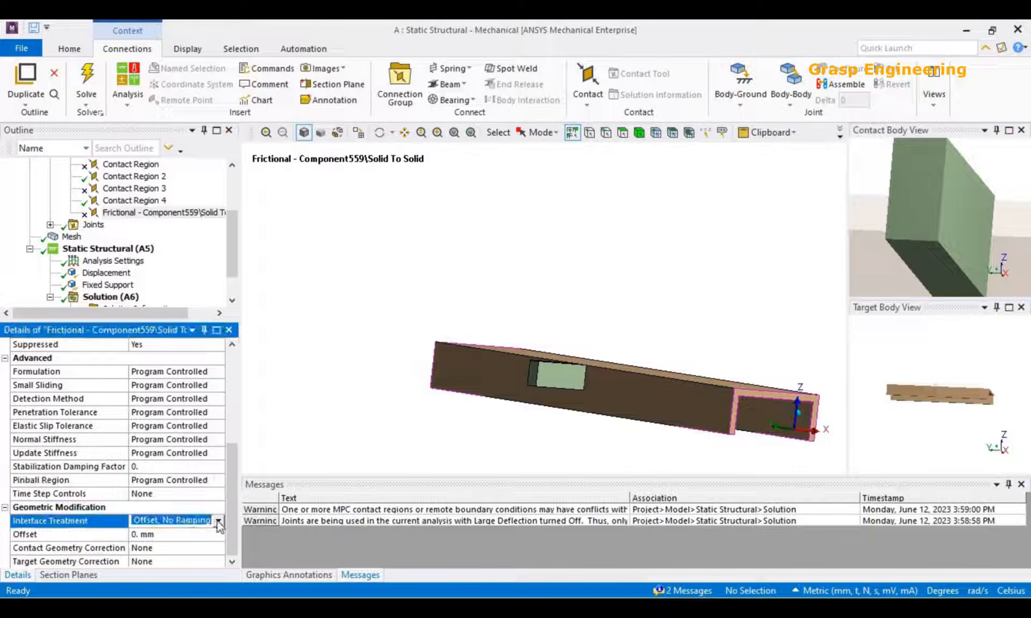
{"action": "left_click", "coordinate": [218, 521]}
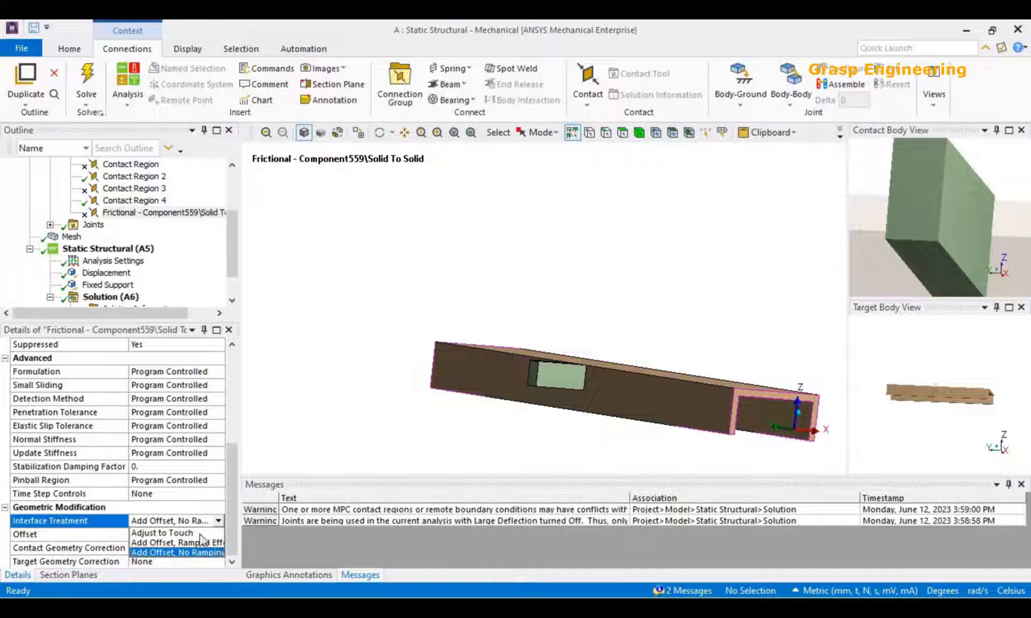
{"action": "left_click", "coordinate": [201, 533]}
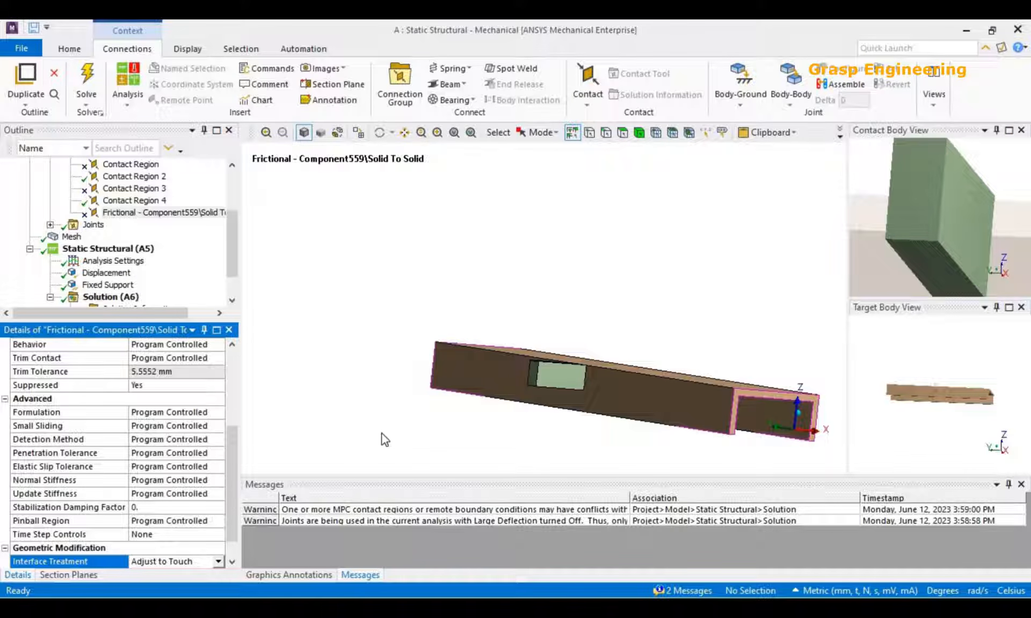
{"action": "middle_click_drag", "start_coordinate": [470, 325], "coordinate": [750, 439]}
{"action": "left_click", "coordinate": [799, 432]}
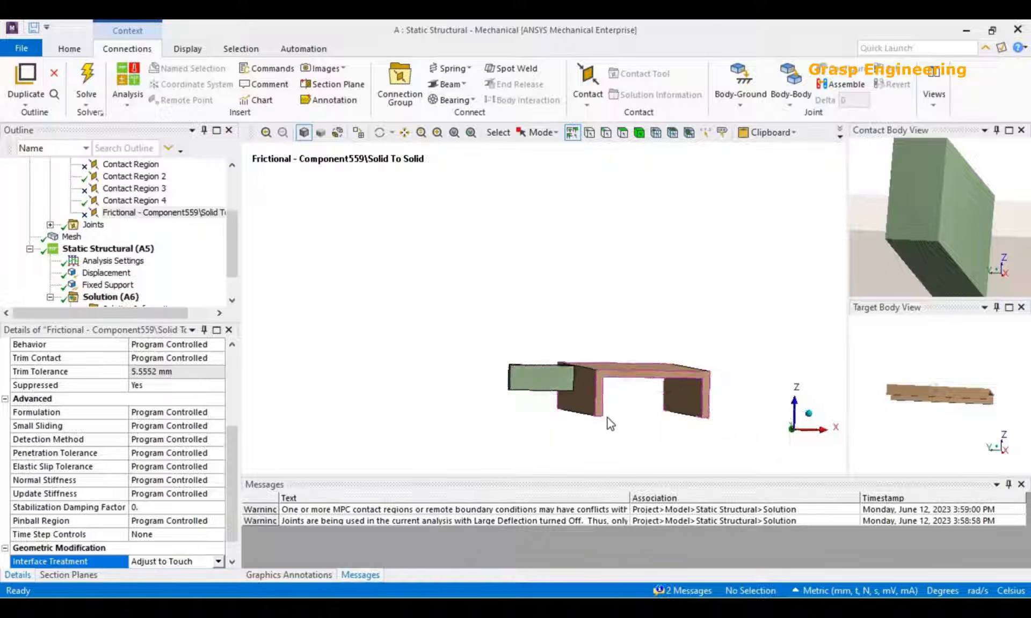
{"action": "scroll", "coordinate": [601, 416], "scroll_direction": "up", "scroll_amount": 5}
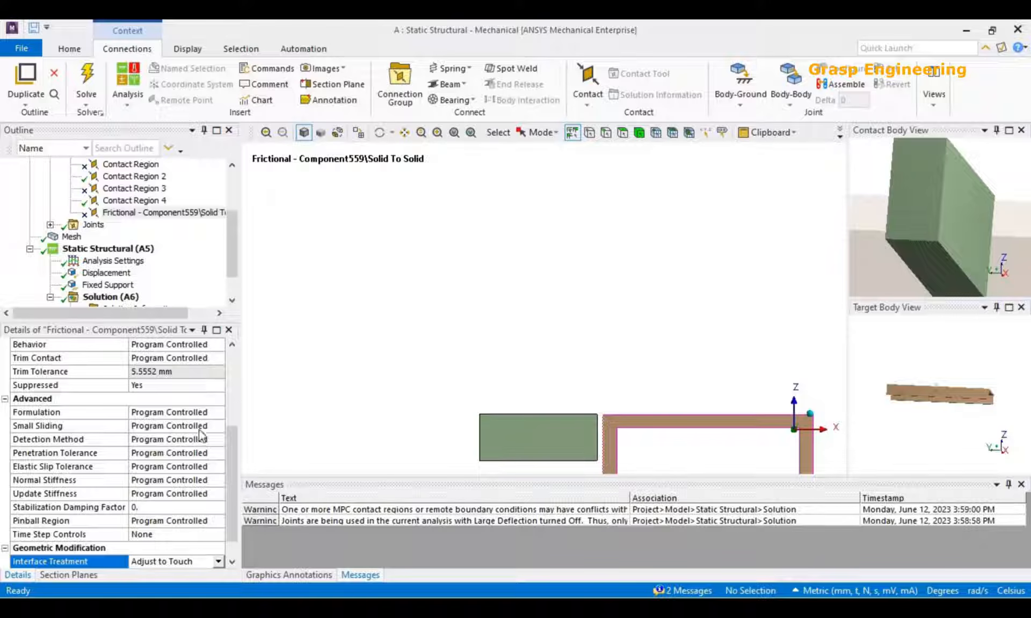
Set the contact's Interface Treatment to Add Offset, Ramped Effects, and widen the details area.
{"action": "scroll", "coordinate": [185, 483], "scroll_direction": "down", "scroll_amount": 1}
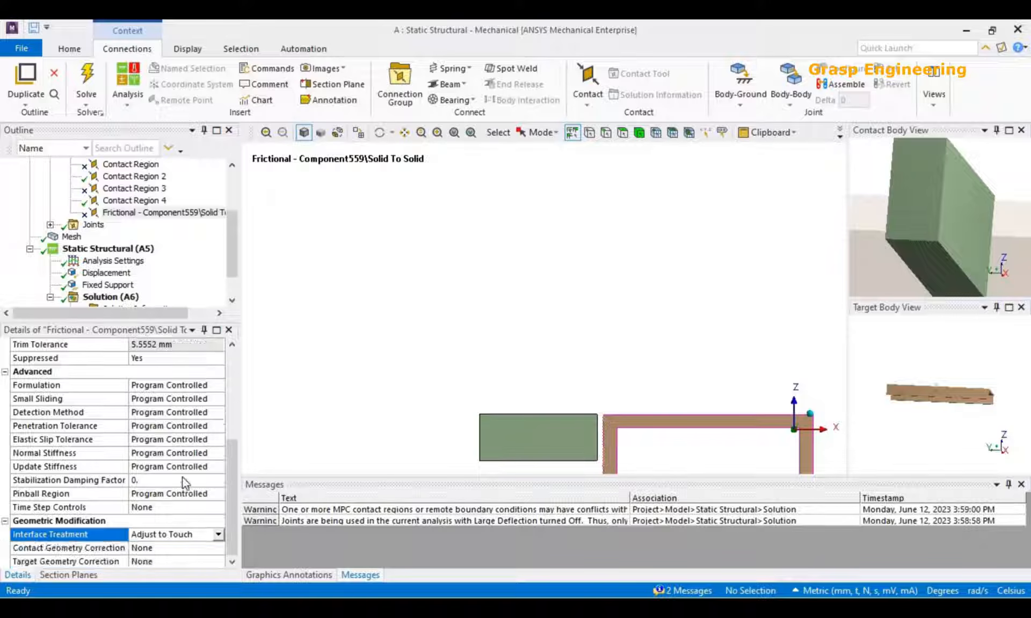
{"action": "left_click", "coordinate": [218, 534]}
{"action": "left_click", "coordinate": [212, 556]}
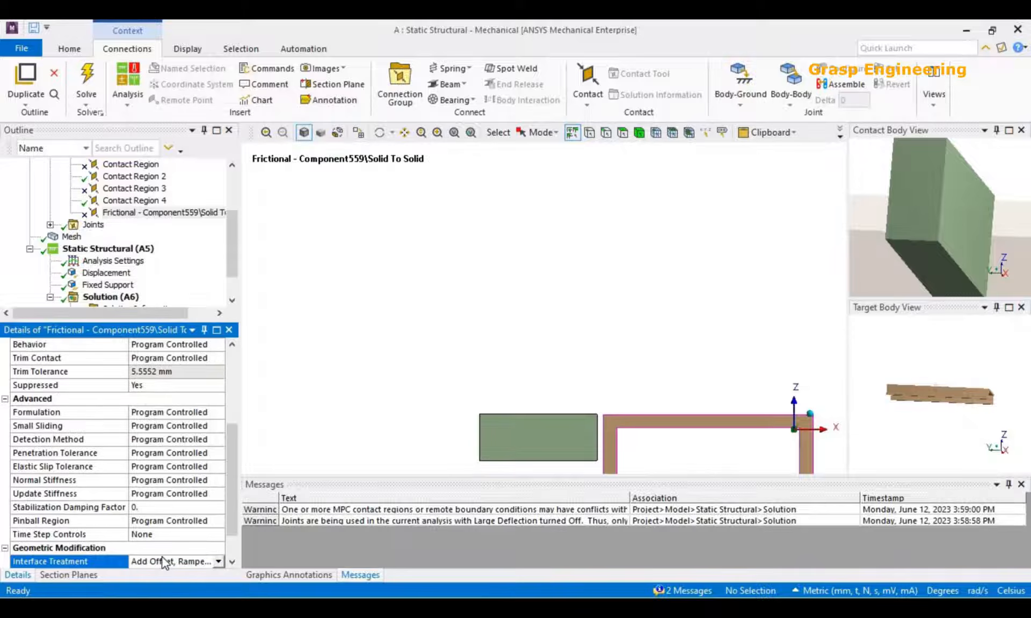
{"action": "scroll", "coordinate": [213, 568], "scroll_direction": "down", "scroll_amount": 1}
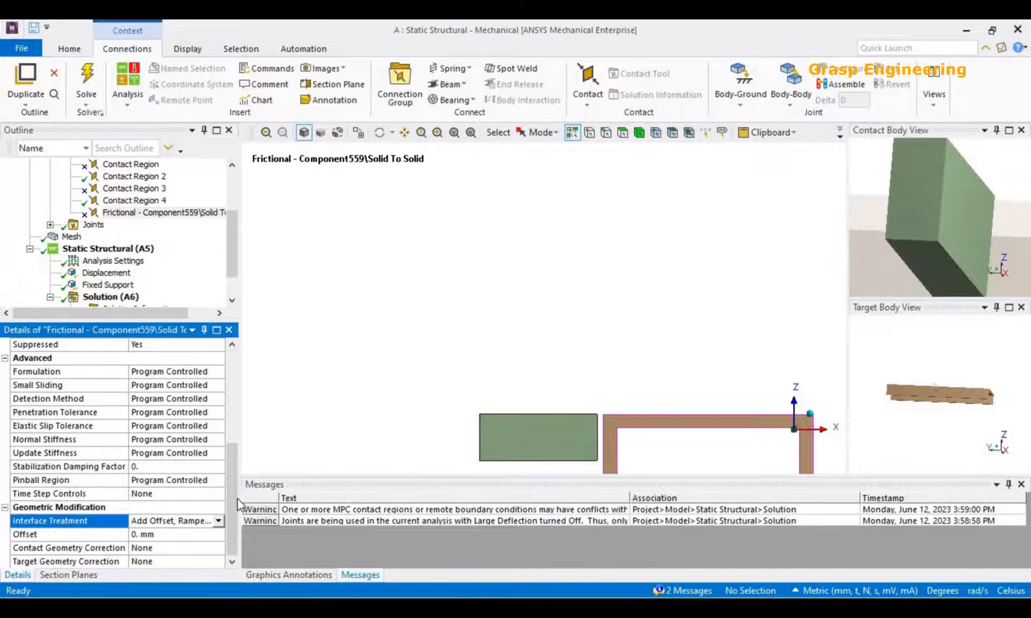
{"action": "left_click_drag", "start_coordinate": [263, 498], "coordinate": [350, 501]}
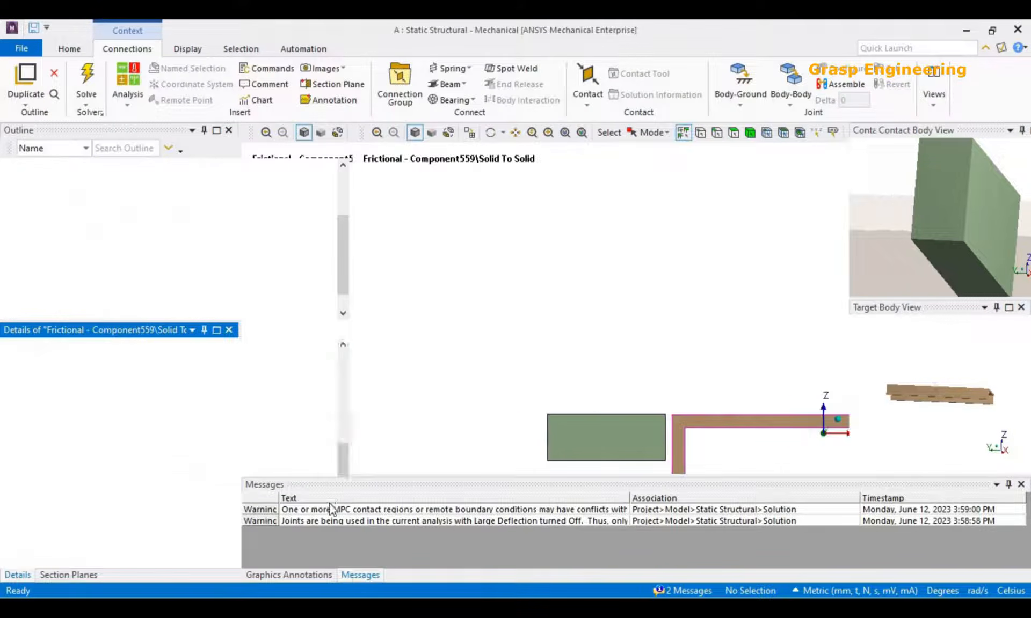
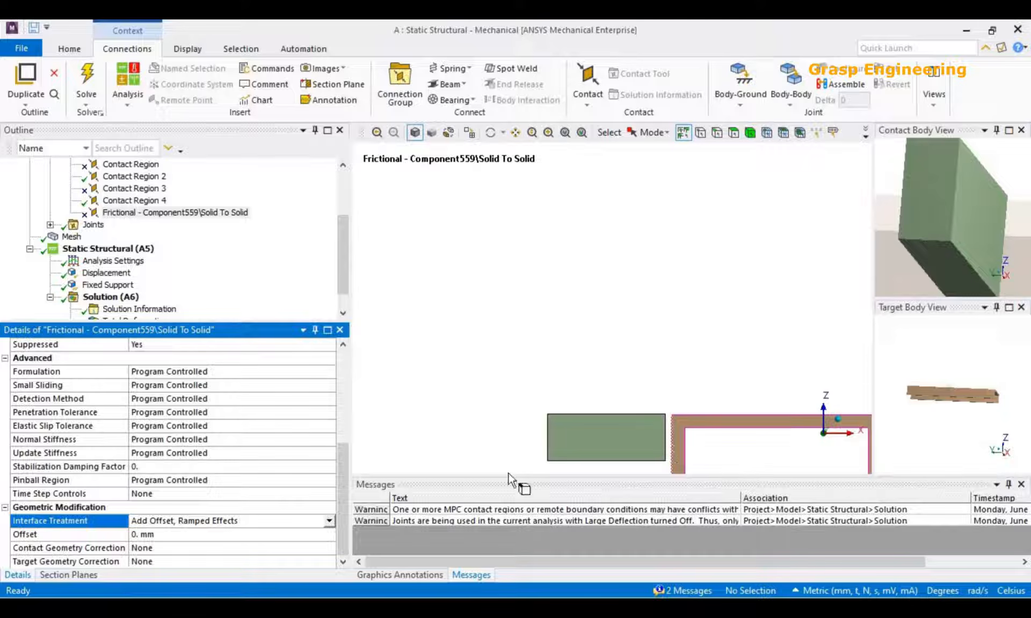
Try the Add Offset, No Ramping interface treatment for the contact, and return it to Add Offset, Ramped Effects.
{"action": "left_click", "coordinate": [329, 521]}
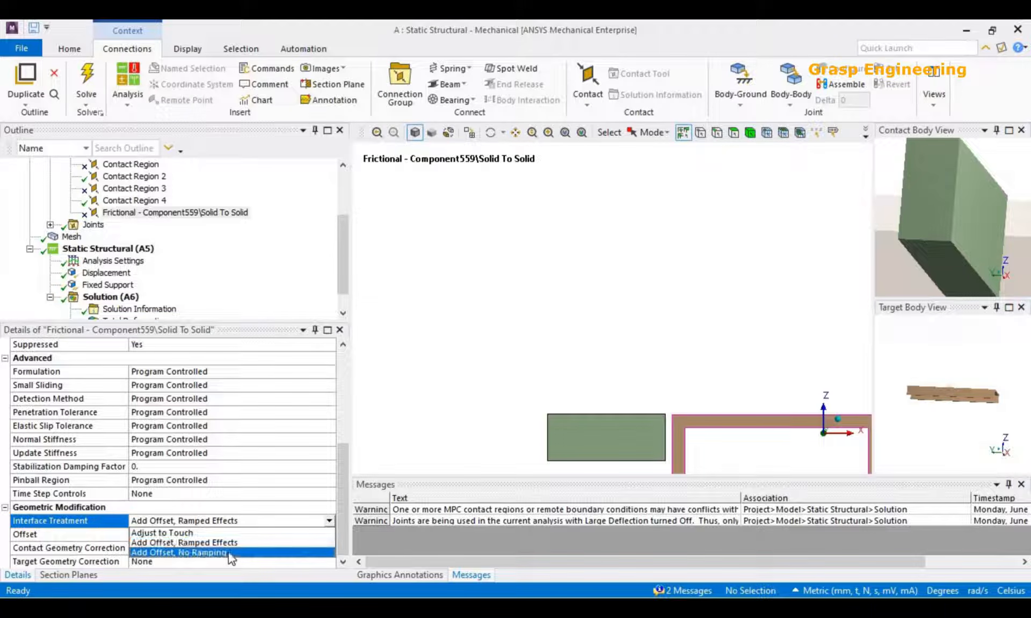
{"action": "left_click", "coordinate": [227, 553]}
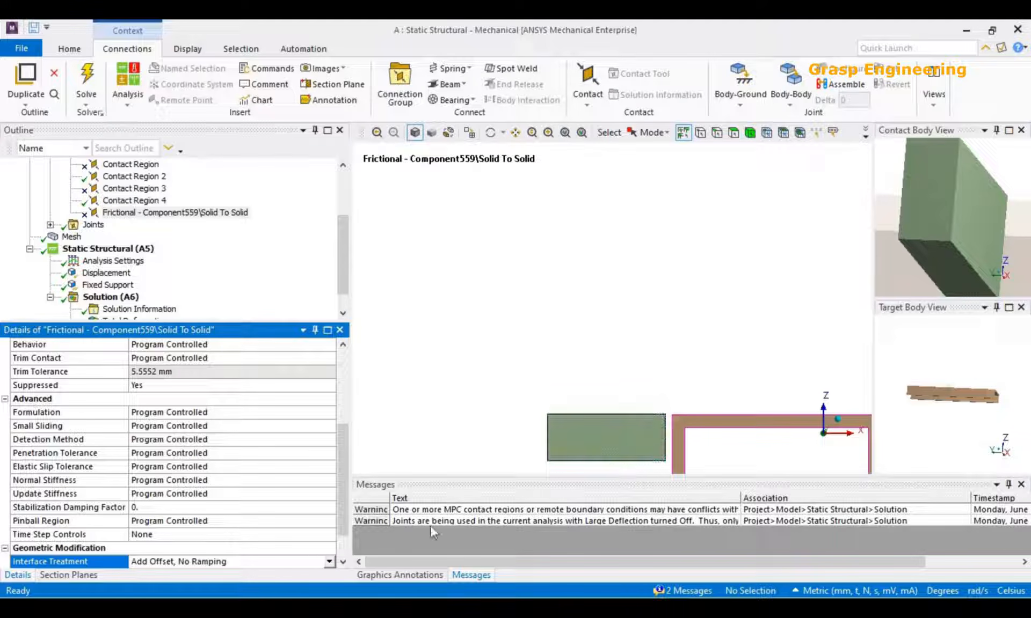
{"action": "left_click", "coordinate": [327, 562]}
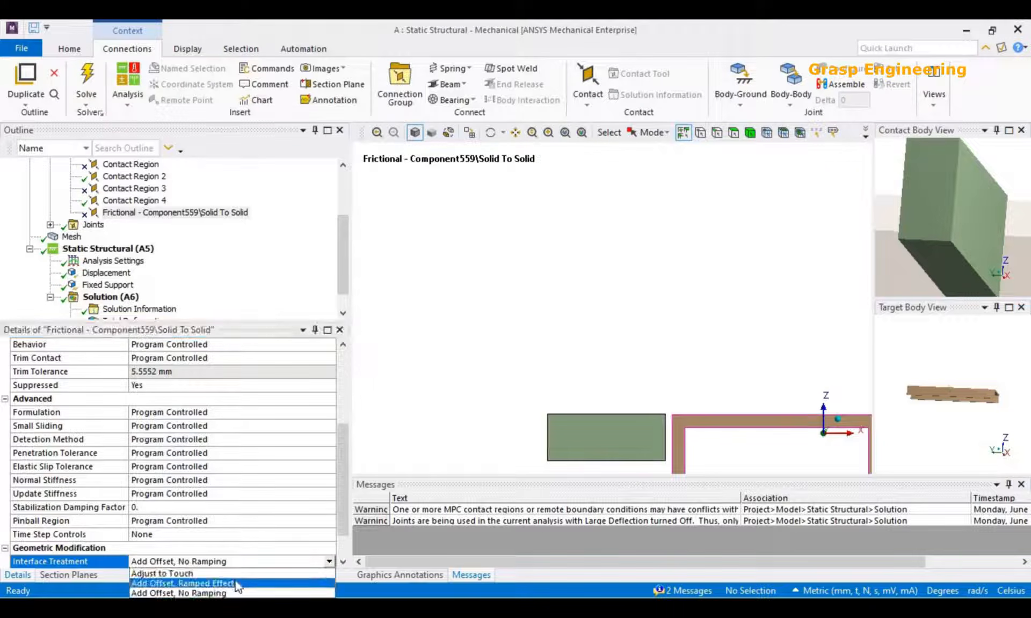
{"action": "left_click", "coordinate": [161, 581]}
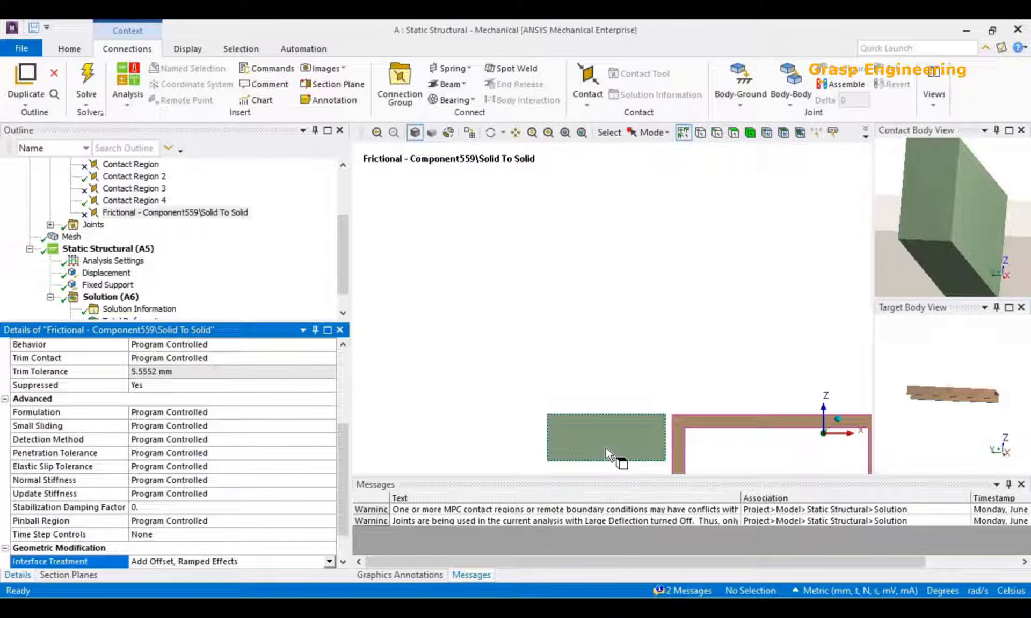
Set the frictional contact's Interface Treatment to Add Offset, No Ramping.
{"action": "left_click", "coordinate": [348, 560]}
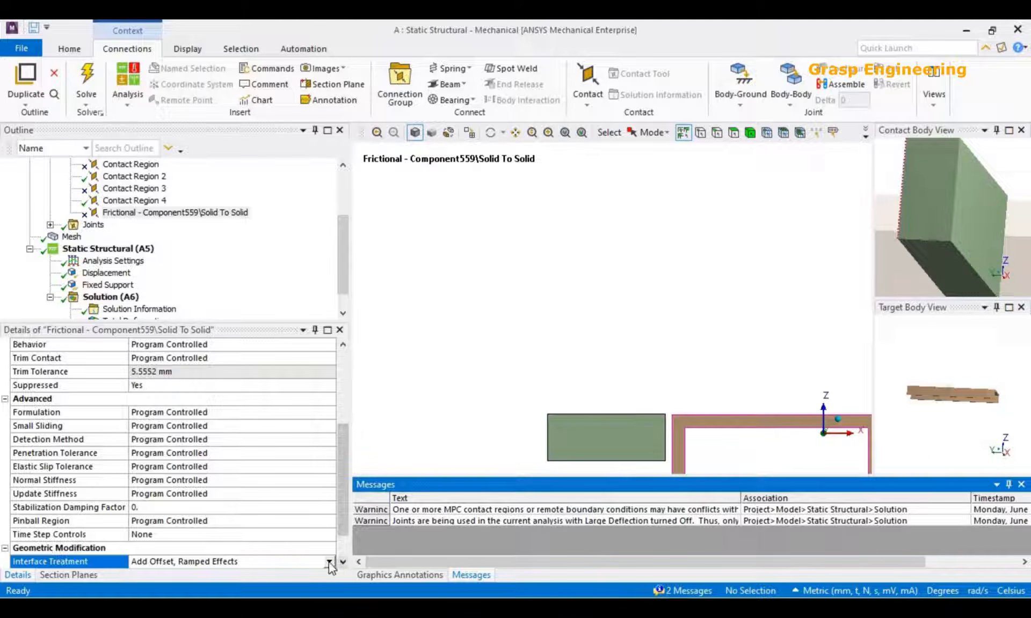
{"action": "left_click", "coordinate": [328, 561]}
{"action": "left_click", "coordinate": [248, 595]}
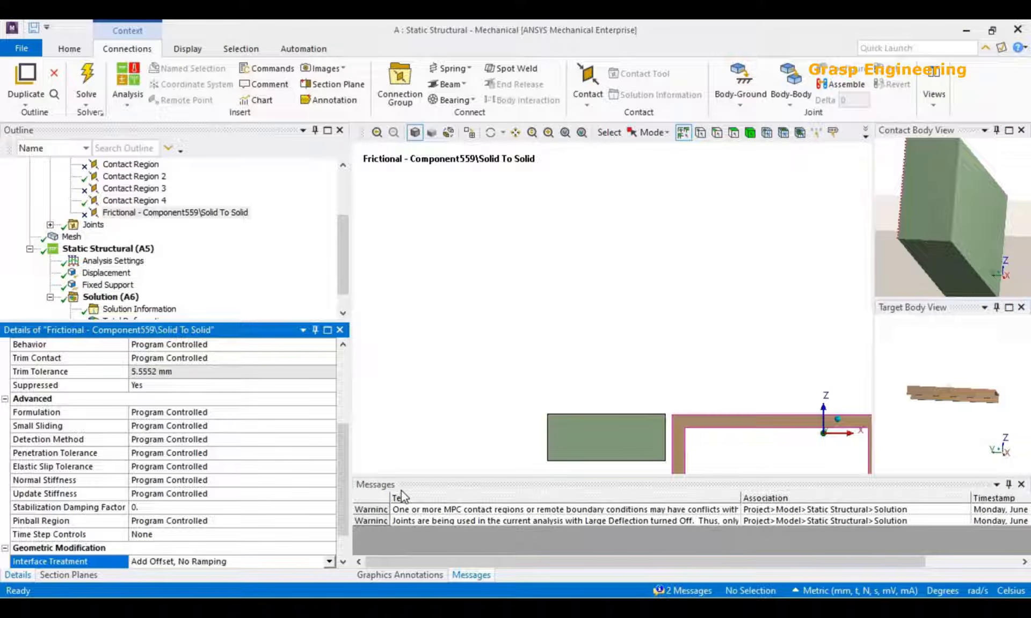
{"action": "left_click", "coordinate": [329, 562]}
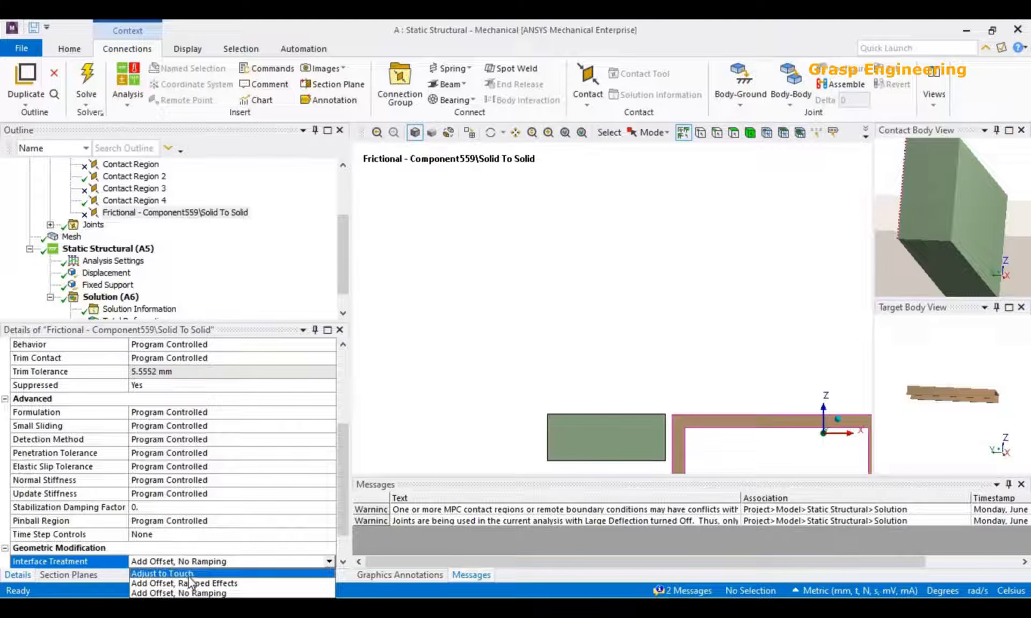
{"action": "left_click", "coordinate": [413, 420]}
{"action": "scroll", "coordinate": [301, 522], "scroll_direction": "down", "scroll_amount": 1}
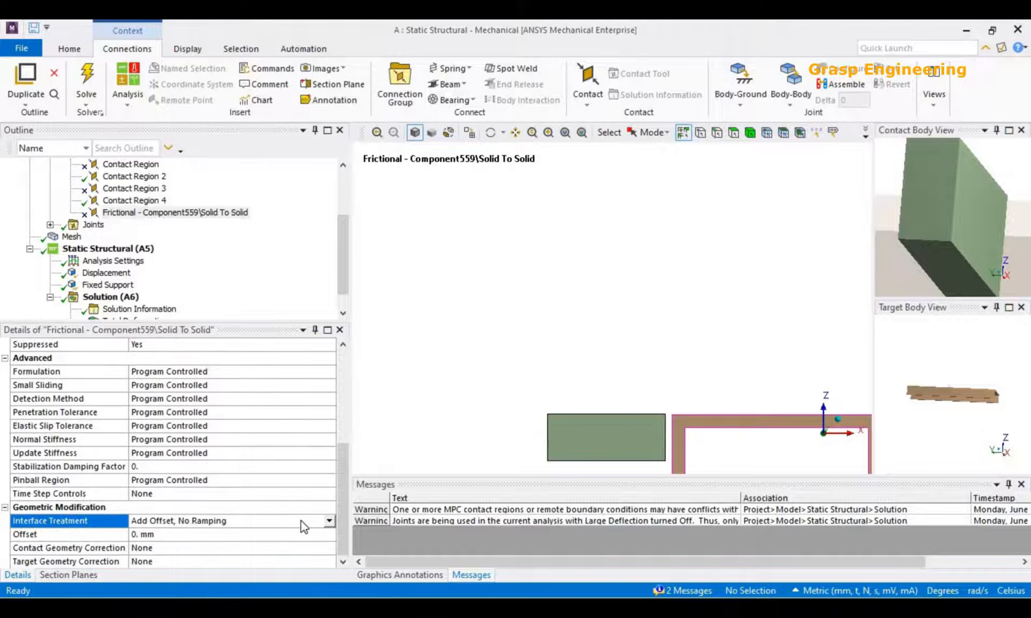
{"action": "left_click", "coordinate": [328, 521]}
{"action": "left_click", "coordinate": [388, 451]}
Review the contact's Offset, Contact Geometry Correction options and Normal Stiffness without changing any of them.
{"action": "left_click", "coordinate": [157, 533]}
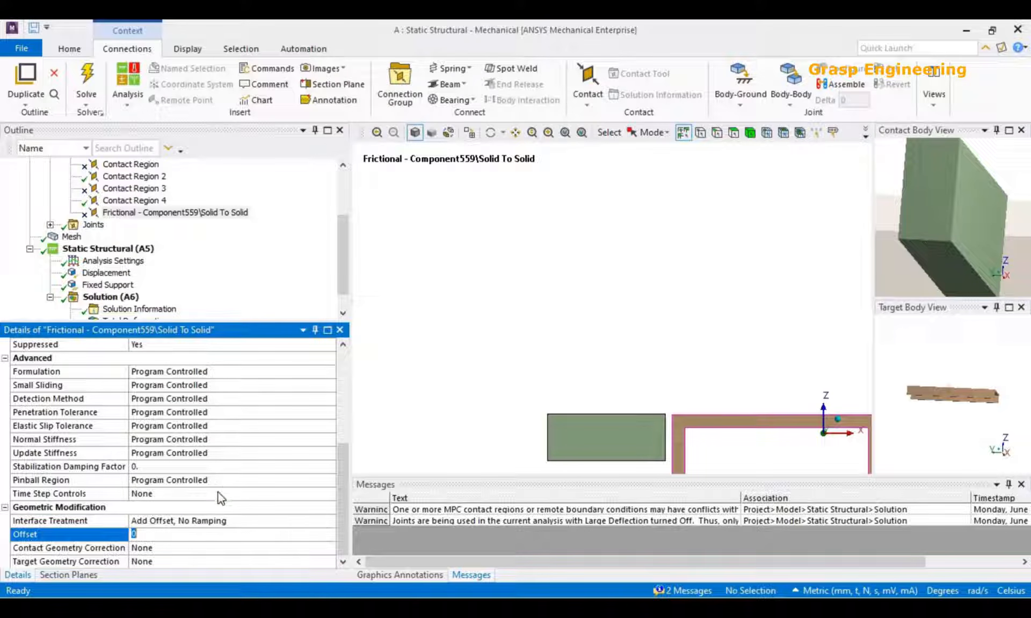
{"action": "left_click", "coordinate": [199, 547]}
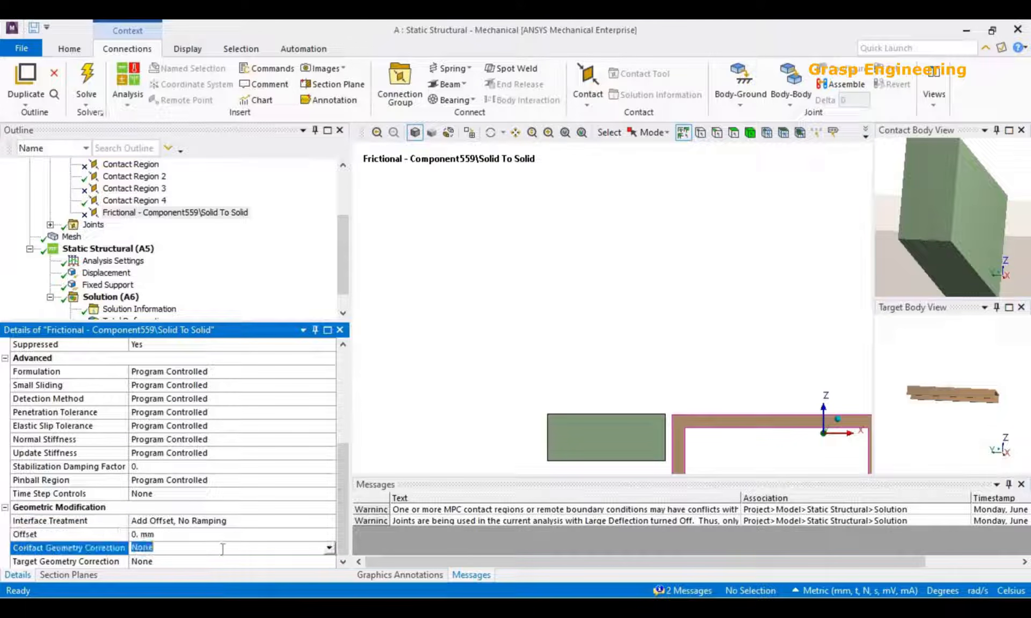
{"action": "left_click", "coordinate": [329, 548]}
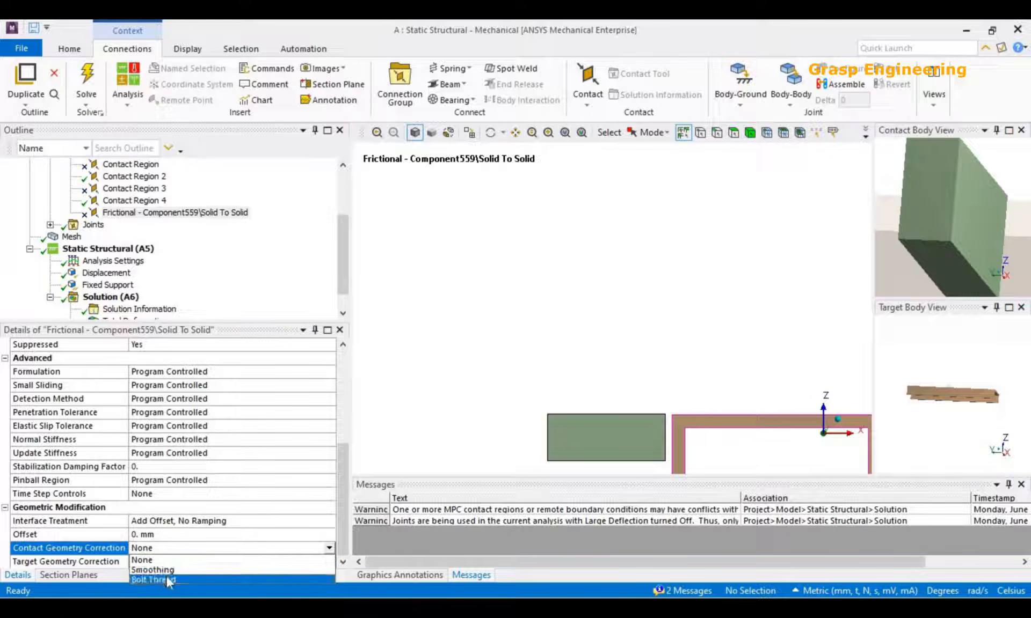
{"action": "scroll", "coordinate": [402, 450], "scroll_direction": "down", "scroll_amount": 2}
{"action": "left_click", "coordinate": [108, 558]}
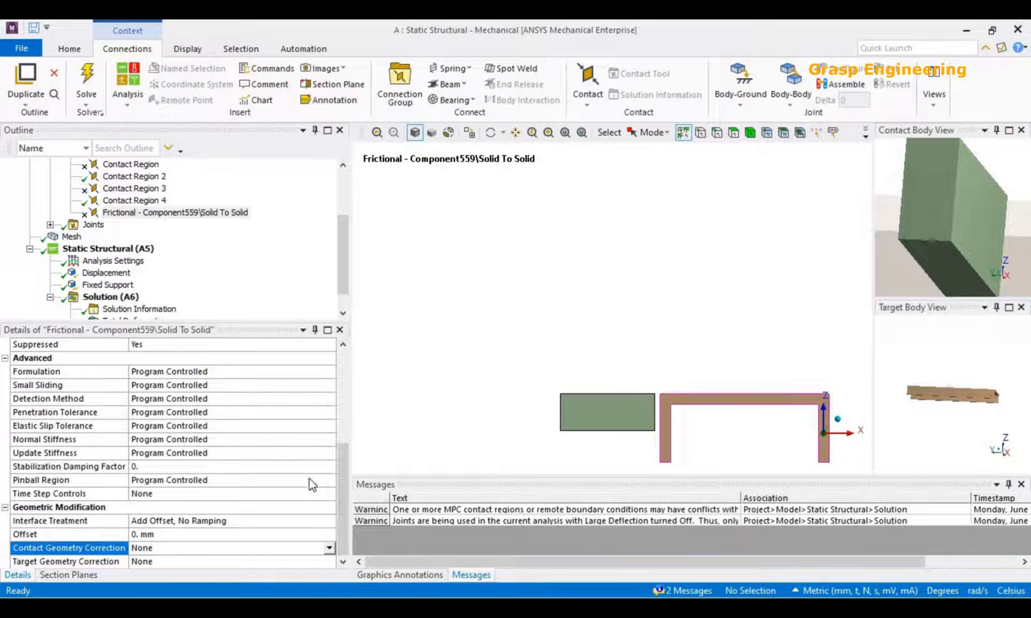
{"action": "scroll", "coordinate": [243, 502], "scroll_direction": "up", "scroll_amount": 5}
{"action": "scroll", "coordinate": [185, 457], "scroll_direction": "down", "scroll_amount": 4}
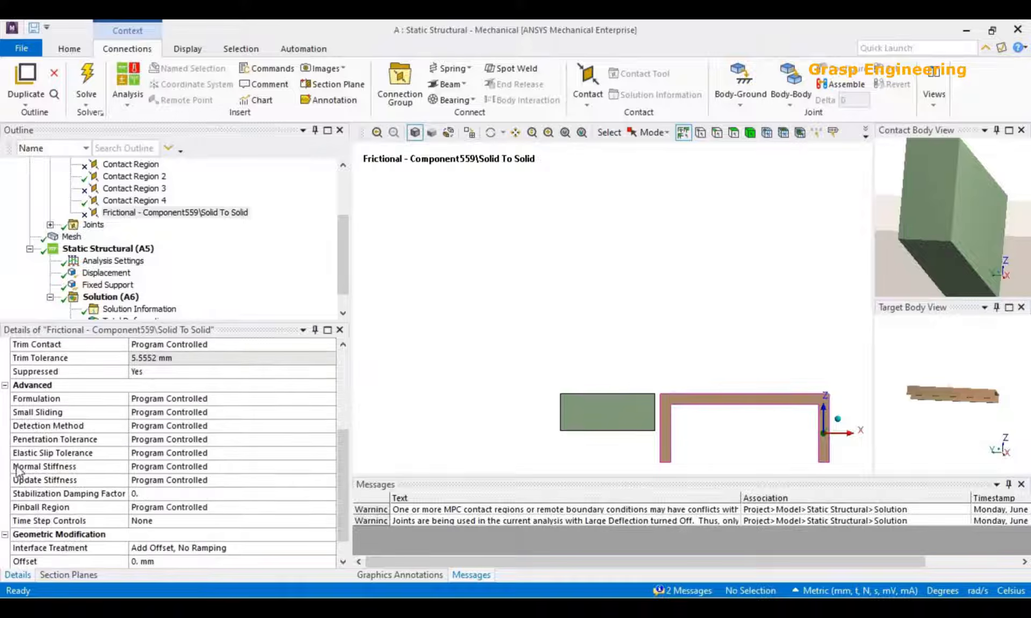
{"action": "left_click", "coordinate": [240, 467]}
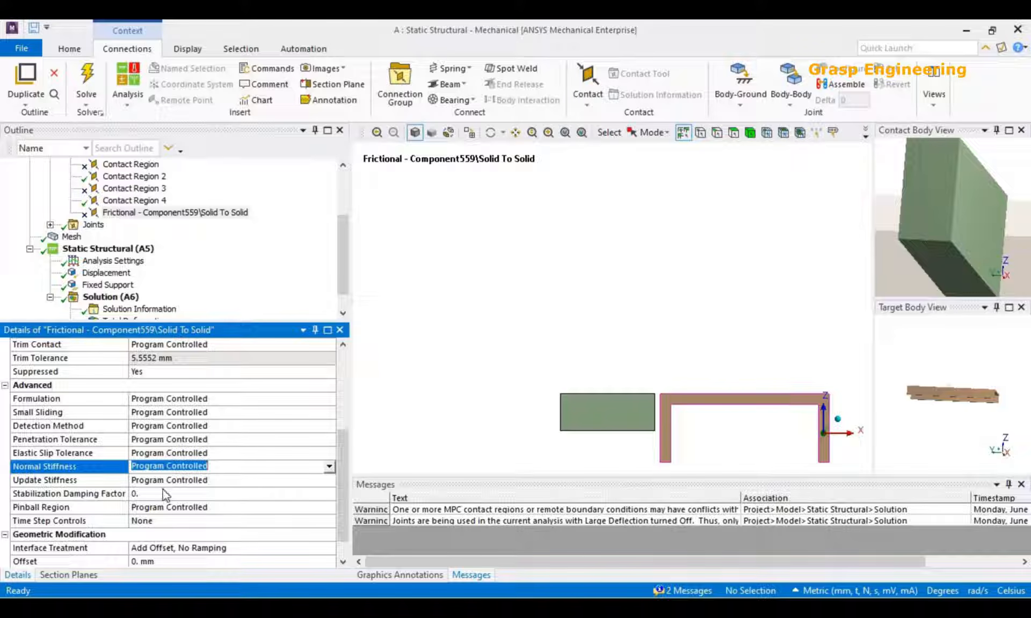
{"action": "scroll", "coordinate": [185, 497], "scroll_direction": "up", "scroll_amount": 2}
{"action": "scroll", "coordinate": [266, 480], "scroll_direction": "down", "scroll_amount": 3}
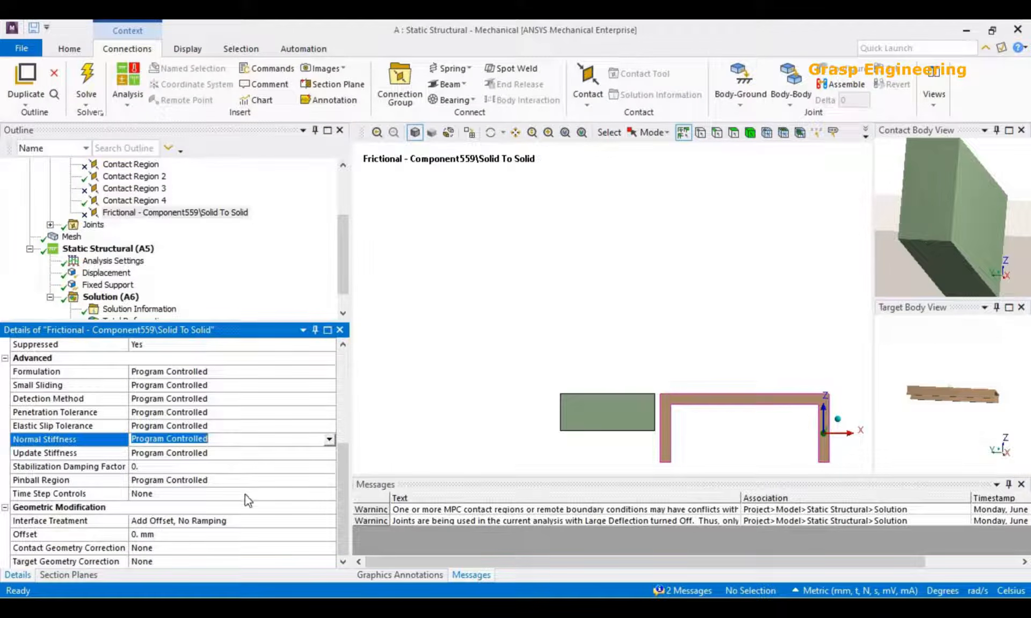
Check the frictional contact's Friction Coefficient, keeping its value, and unsuppress the contact.
{"action": "scroll", "coordinate": [241, 496], "scroll_direction": "up", "scroll_amount": 5}
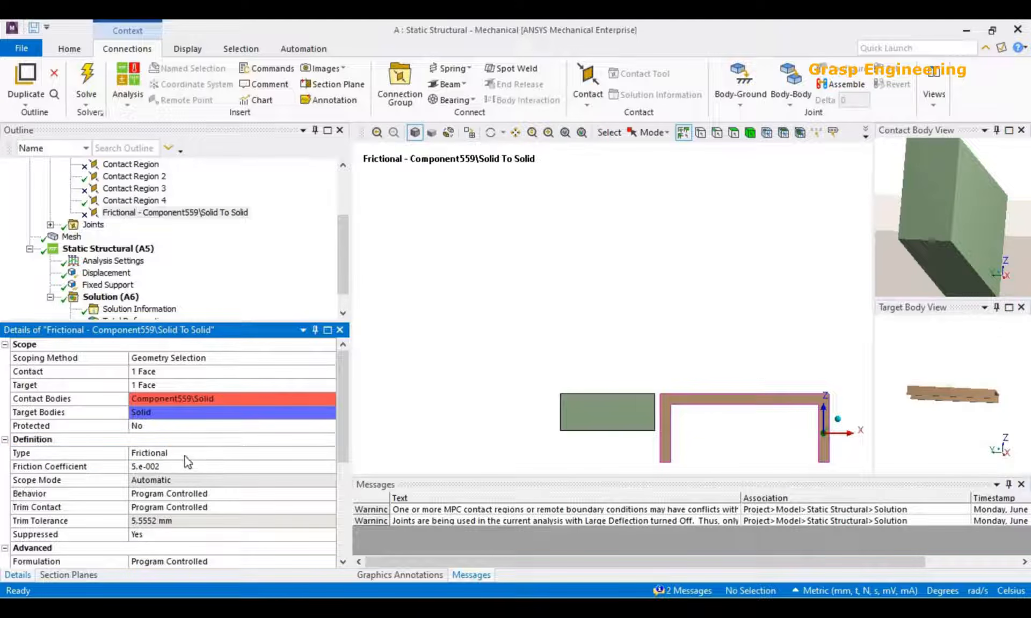
{"action": "left_click", "coordinate": [184, 456]}
{"action": "left_click", "coordinate": [169, 464]}
{"action": "left_click", "coordinate": [169, 464]}
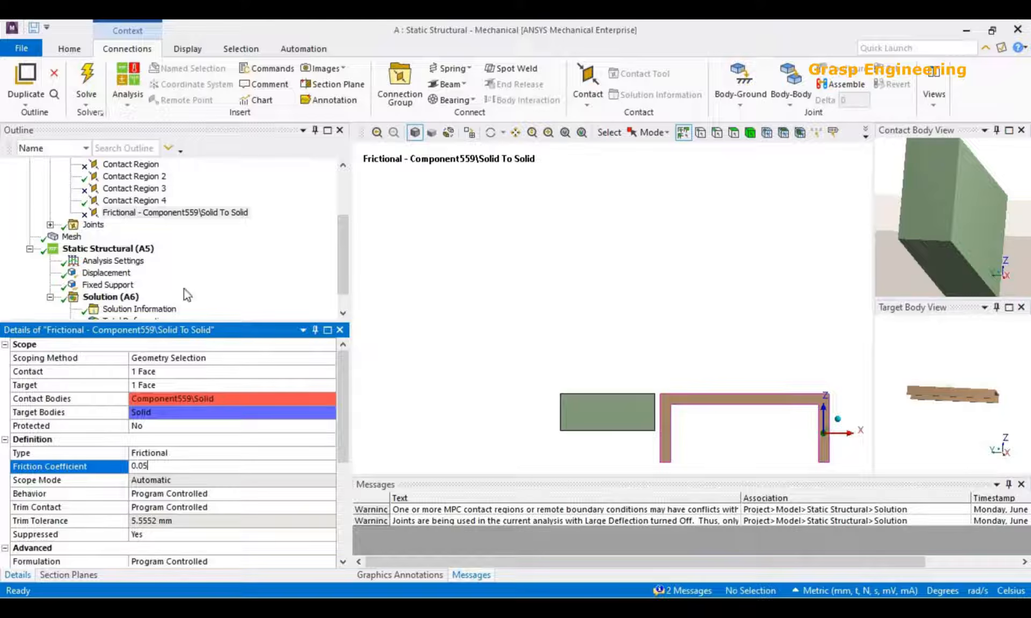
{"action": "scroll", "coordinate": [201, 236], "scroll_direction": "down", "scroll_amount": 1}
{"action": "right_click", "coordinate": [195, 198]}
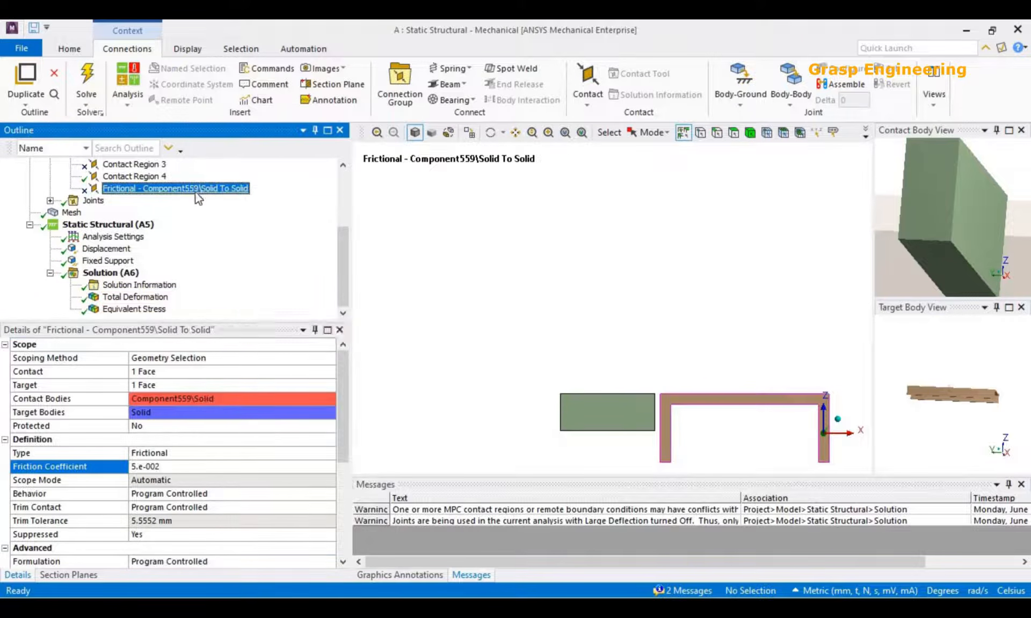
{"action": "left_click", "coordinate": [234, 233]}
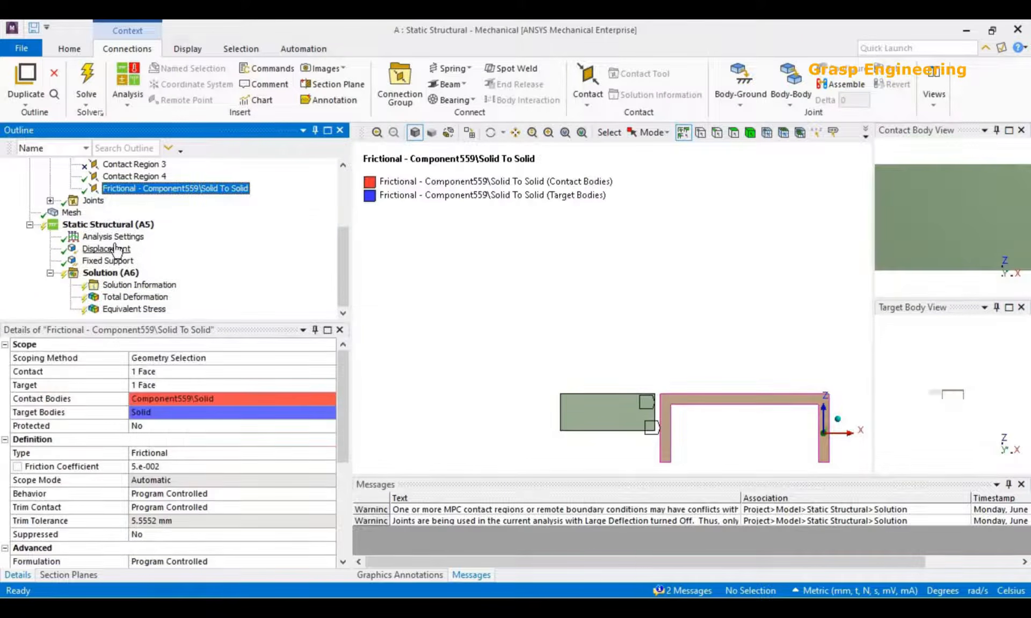
Turn on Auto Time Stepping in the Analysis Settings and check its substep definition.
{"action": "left_click", "coordinate": [114, 237]}
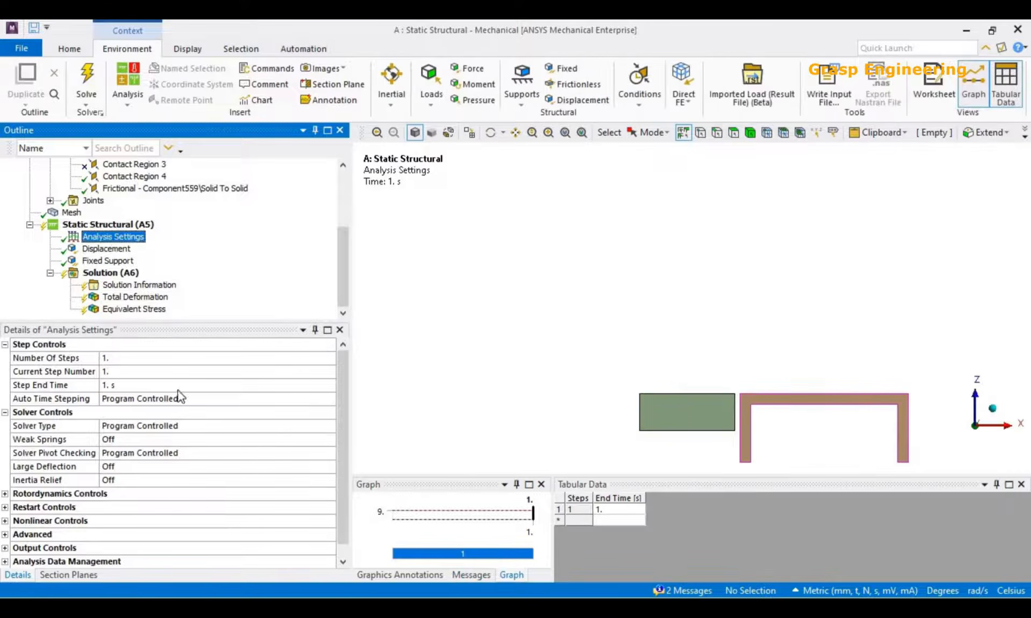
{"action": "left_click", "coordinate": [269, 398]}
{"action": "left_click", "coordinate": [330, 398]}
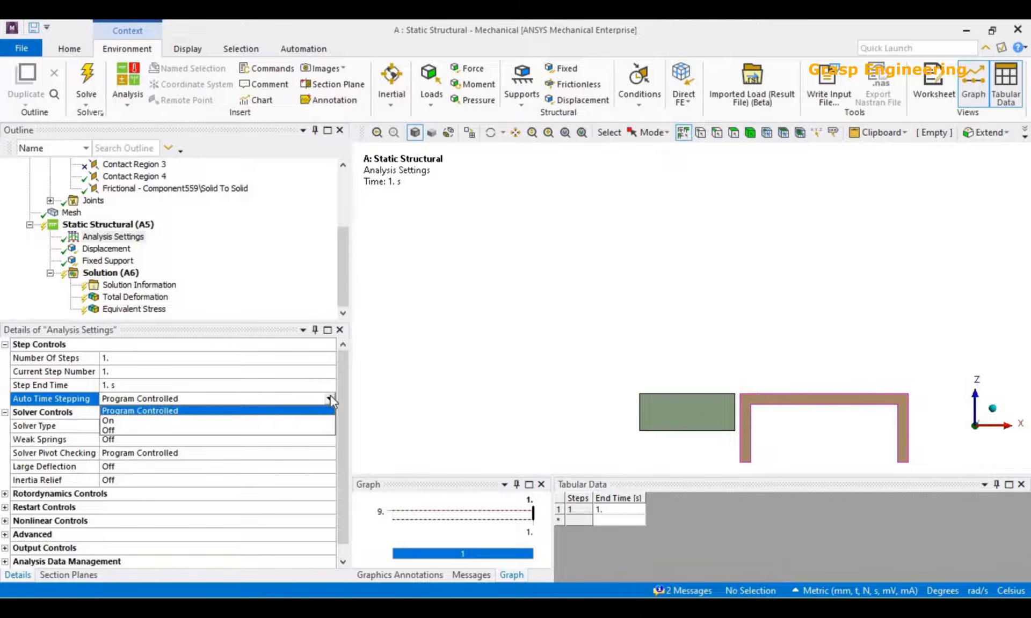
{"action": "left_click", "coordinate": [113, 421]}
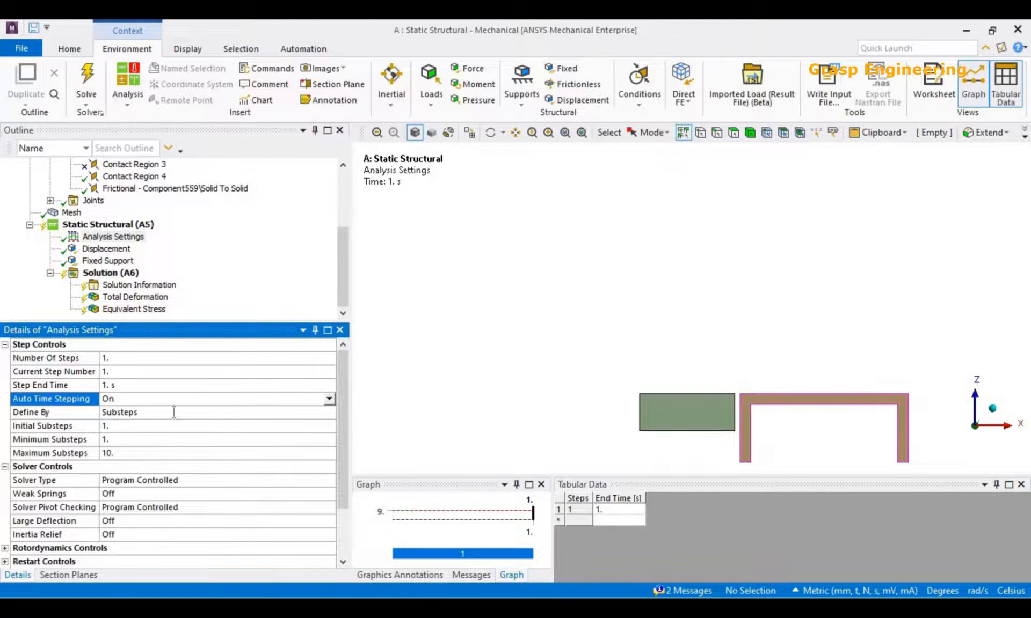
{"action": "left_click", "coordinate": [174, 412]}
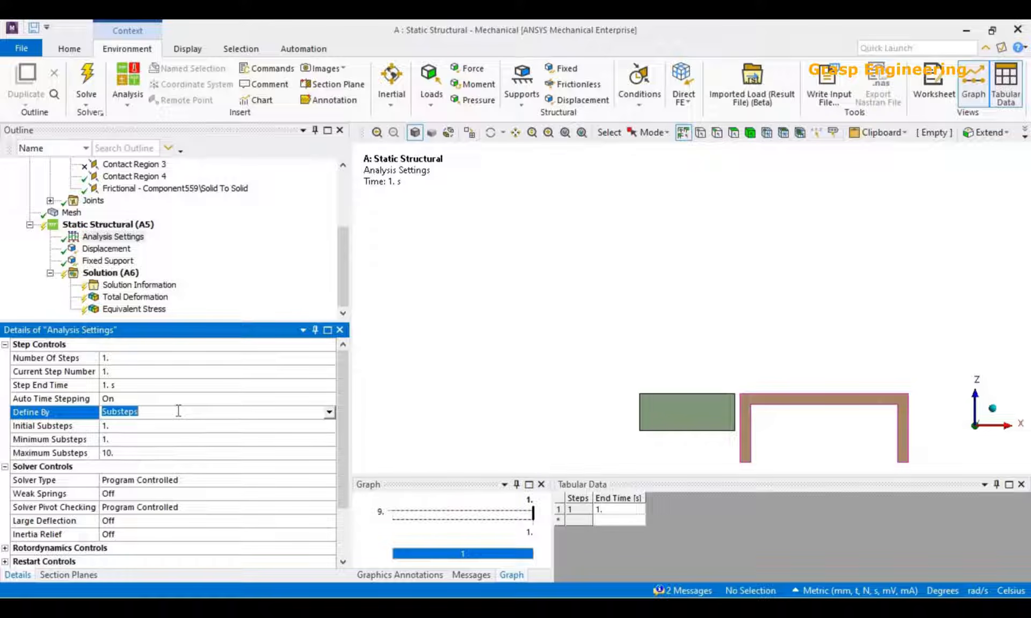
{"action": "left_click", "coordinate": [118, 454]}
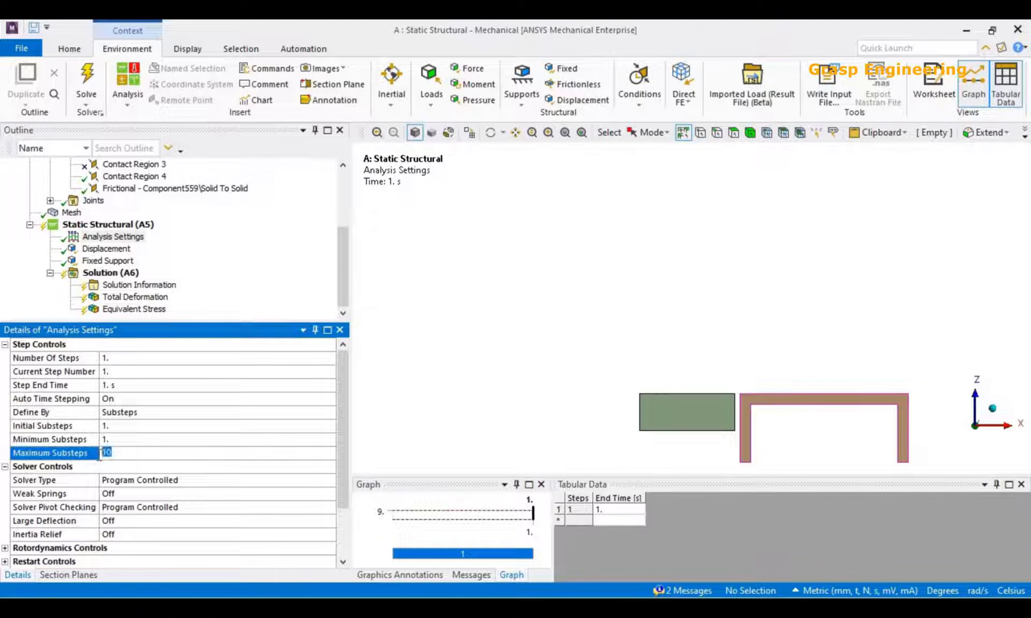
Try defining the time stepping by Time with an initial time step of 0.1 s, and return it to Substeps.
{"action": "left_click", "coordinate": [278, 413]}
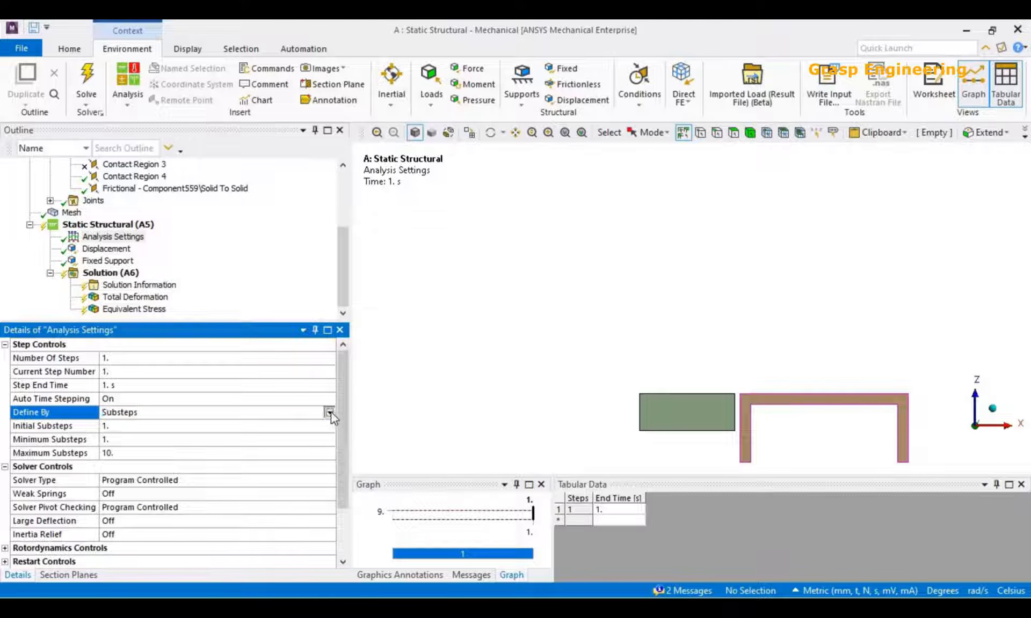
{"action": "left_click", "coordinate": [329, 412]}
{"action": "left_click", "coordinate": [119, 438]}
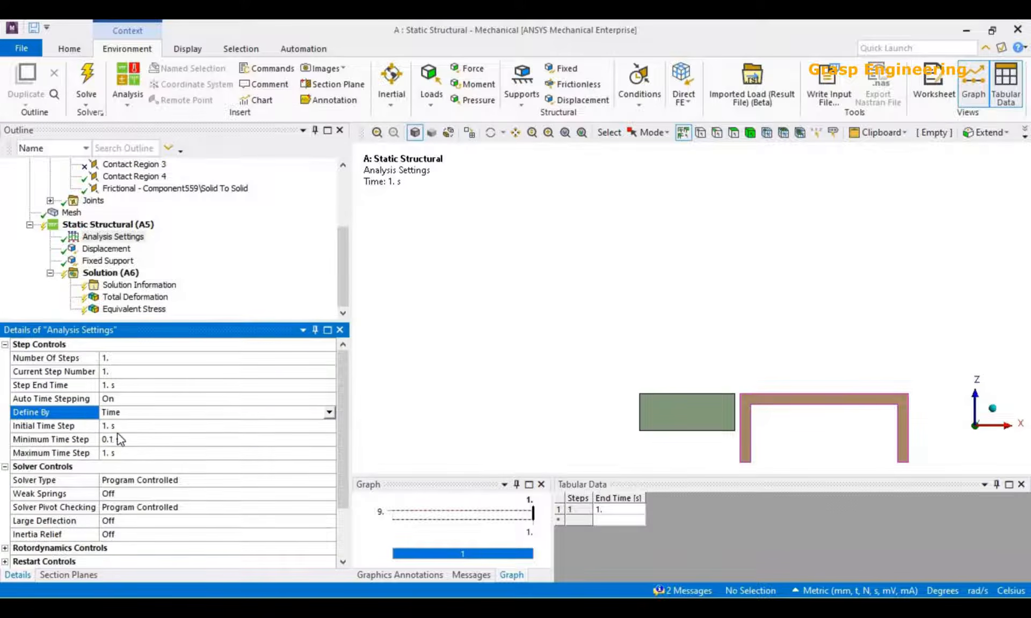
{"action": "left_click", "coordinate": [126, 426]}
{"action": "type", "text": "0.1"}
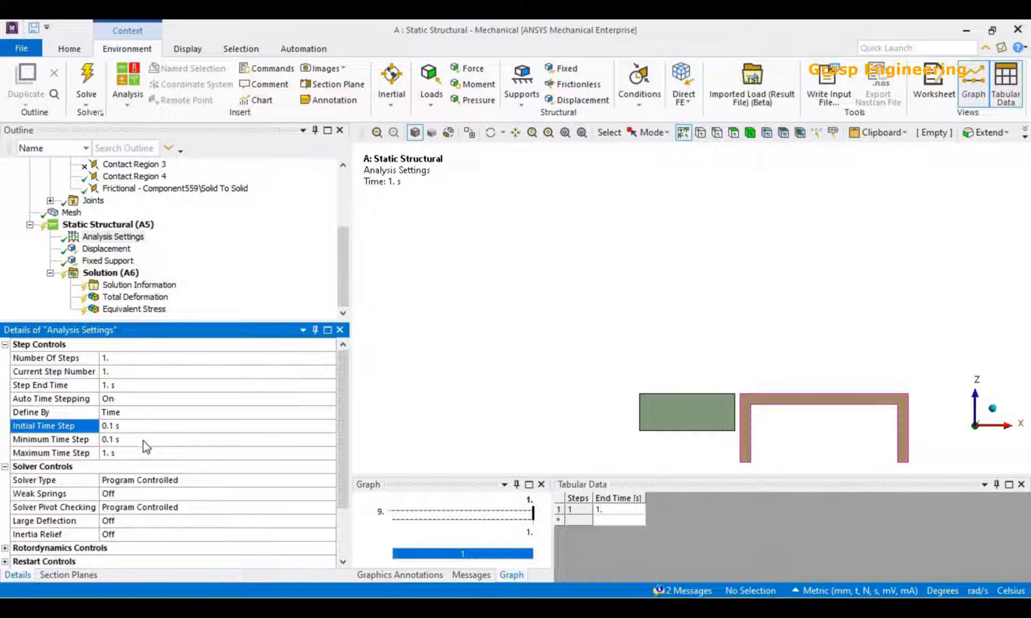
{"action": "left_click", "coordinate": [125, 426]}
{"action": "left_click", "coordinate": [122, 440]}
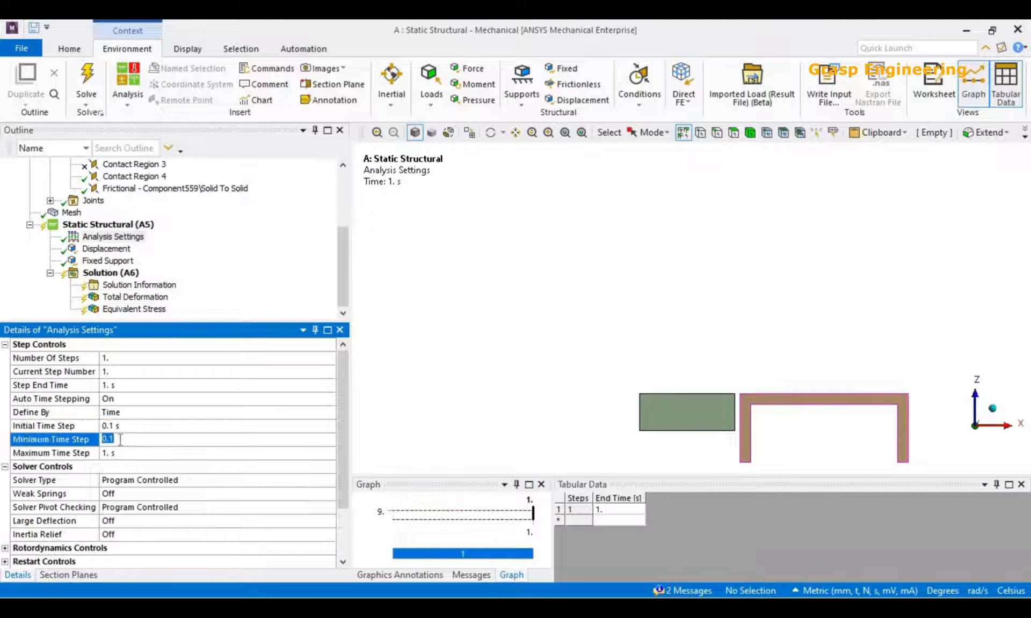
{"action": "left_click", "coordinate": [122, 453]}
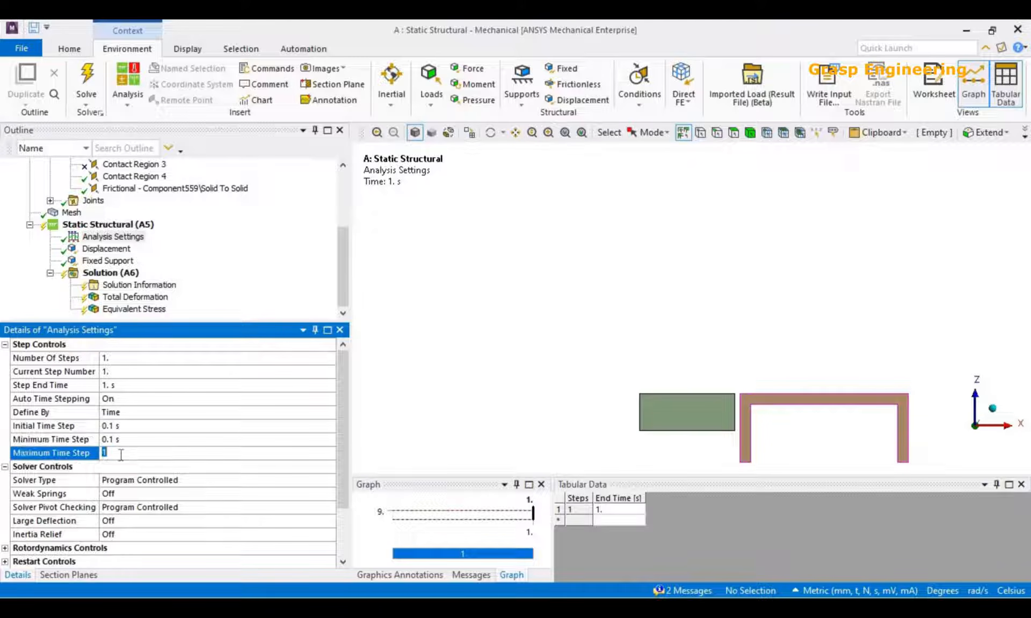
{"action": "double_click", "coordinate": [170, 412]}
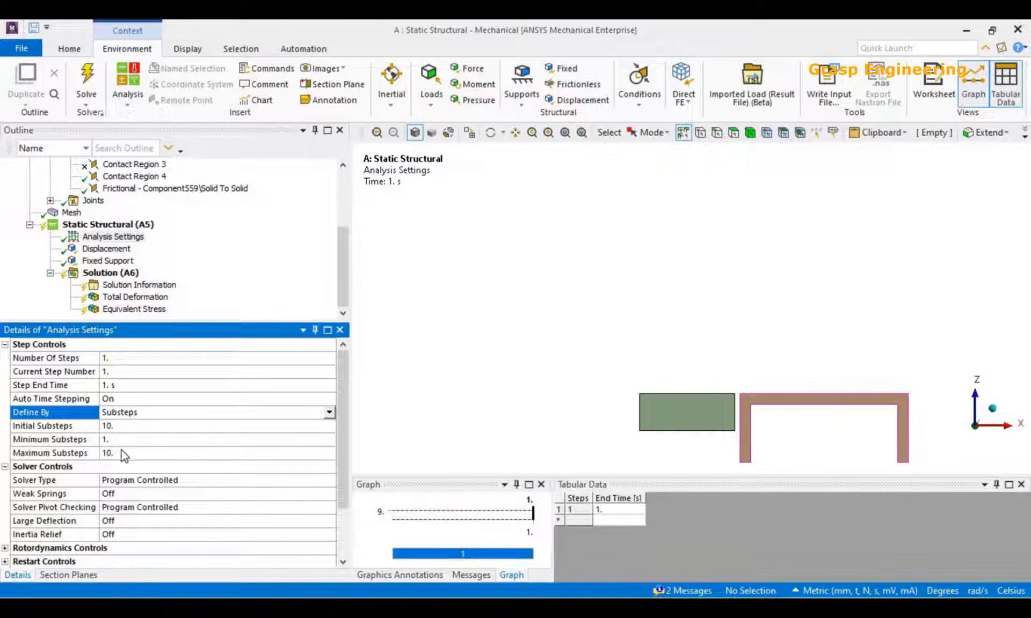
Set Initial Substeps to 1 and check the minimum and maximum substeps.
{"action": "left_click", "coordinate": [120, 428]}
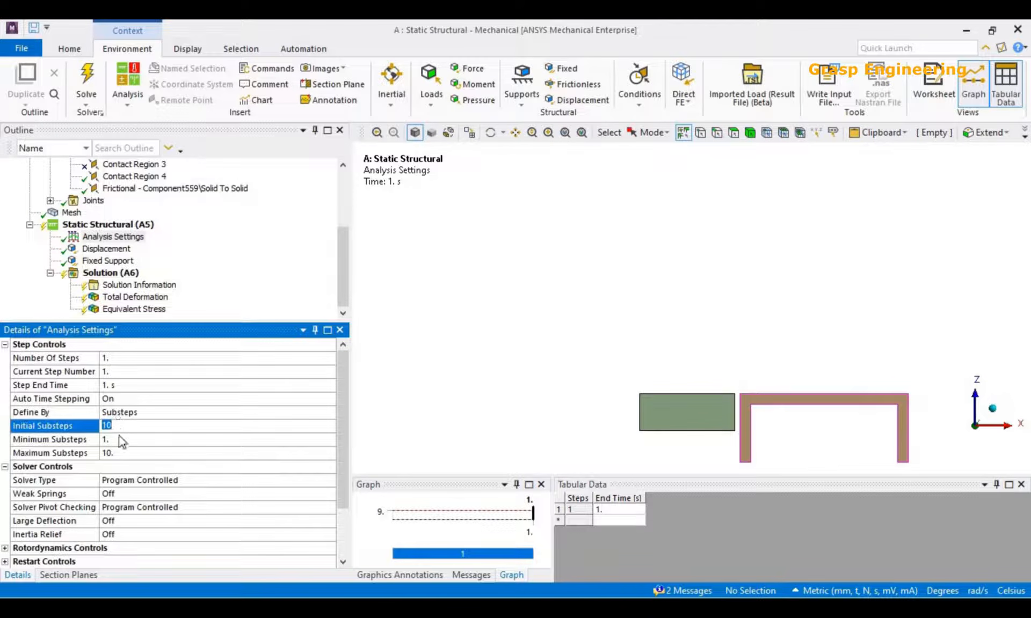
{"action": "type", "text": "1"}
{"action": "key", "text": "Return"}
{"action": "left_click", "coordinate": [133, 440]}
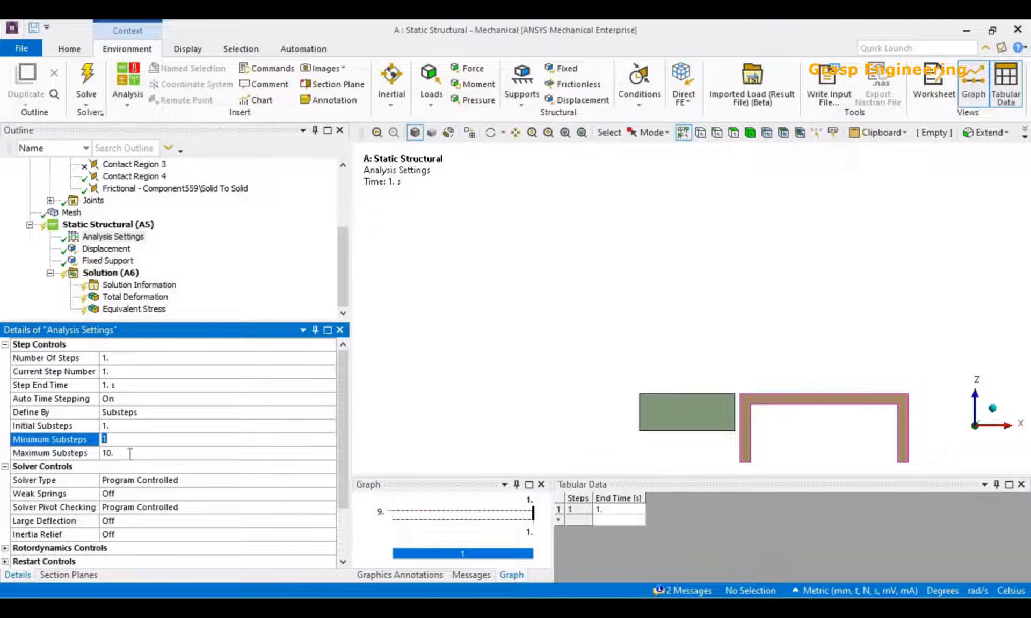
{"action": "left_click", "coordinate": [130, 454]}
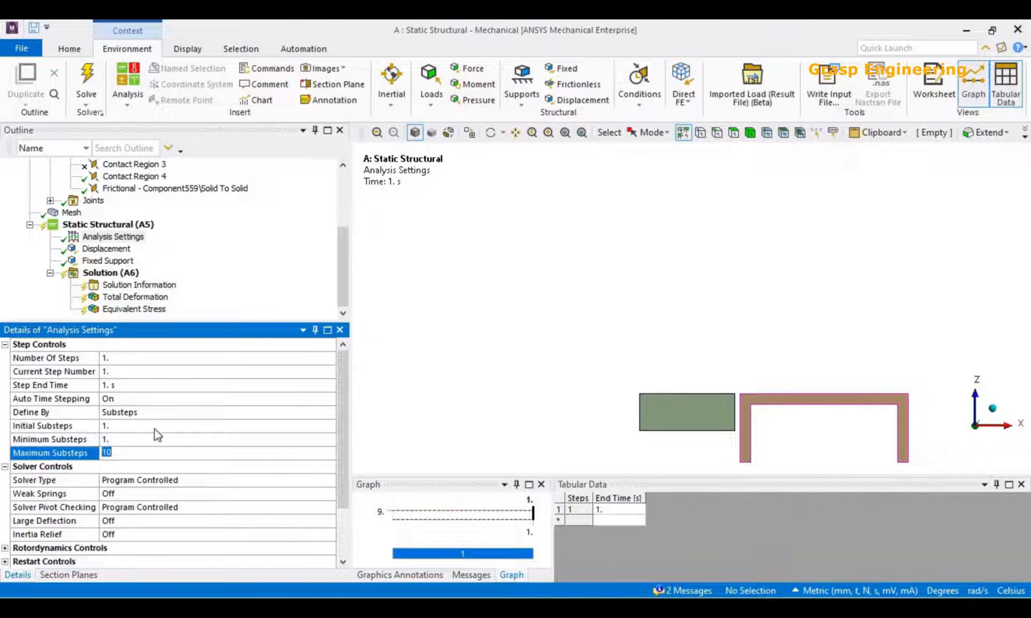
Clear the generated solution data, including all results and restart points, and solve the static structural analysis again.
{"action": "left_click", "coordinate": [129, 273]}
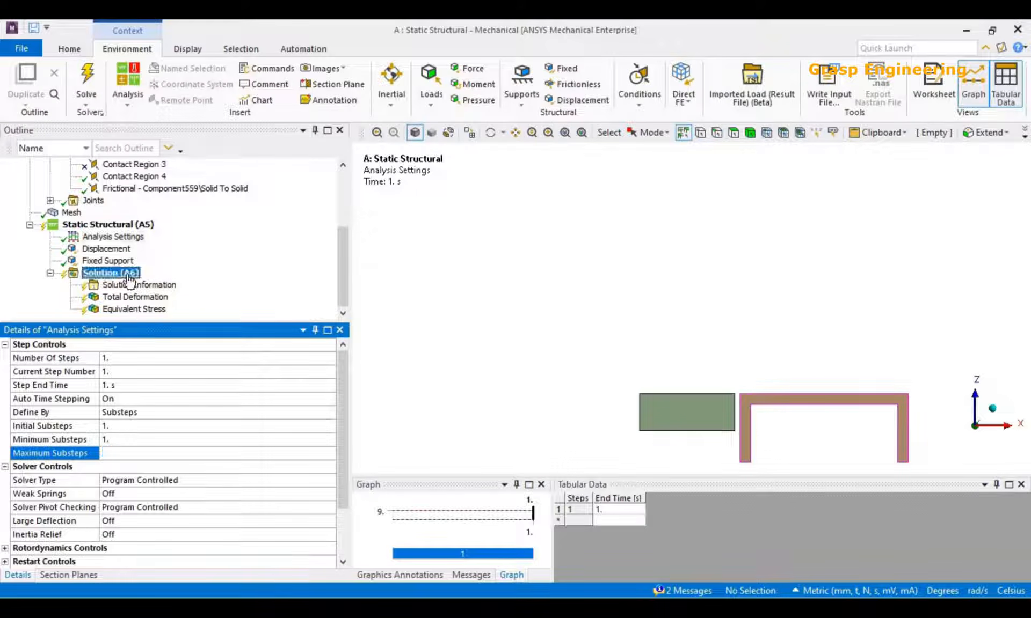
{"action": "right_click", "coordinate": [122, 272]}
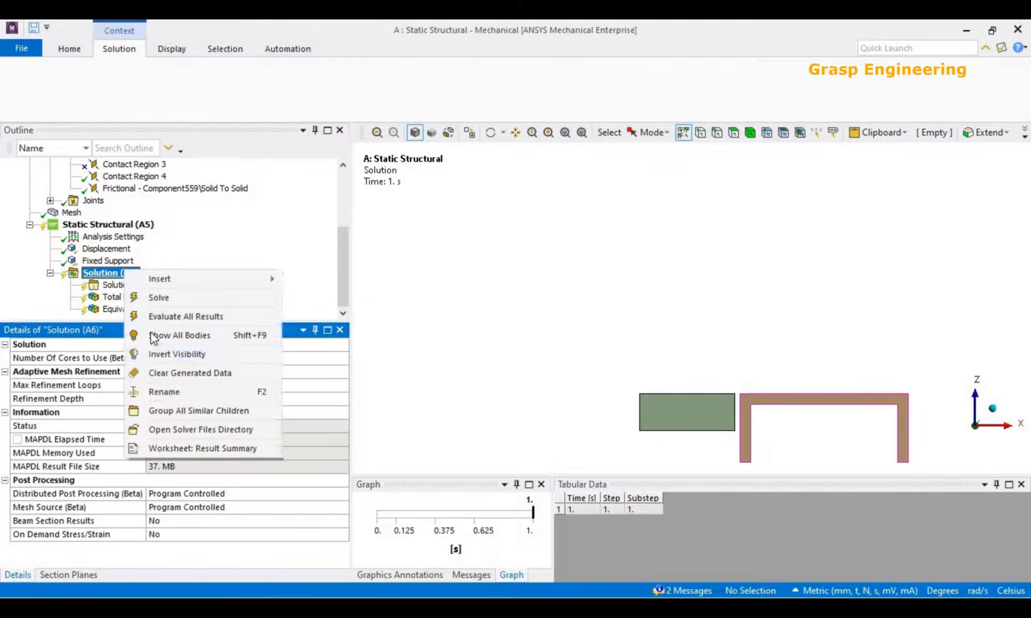
{"action": "left_click", "coordinate": [172, 373]}
{"action": "left_click", "coordinate": [558, 370]}
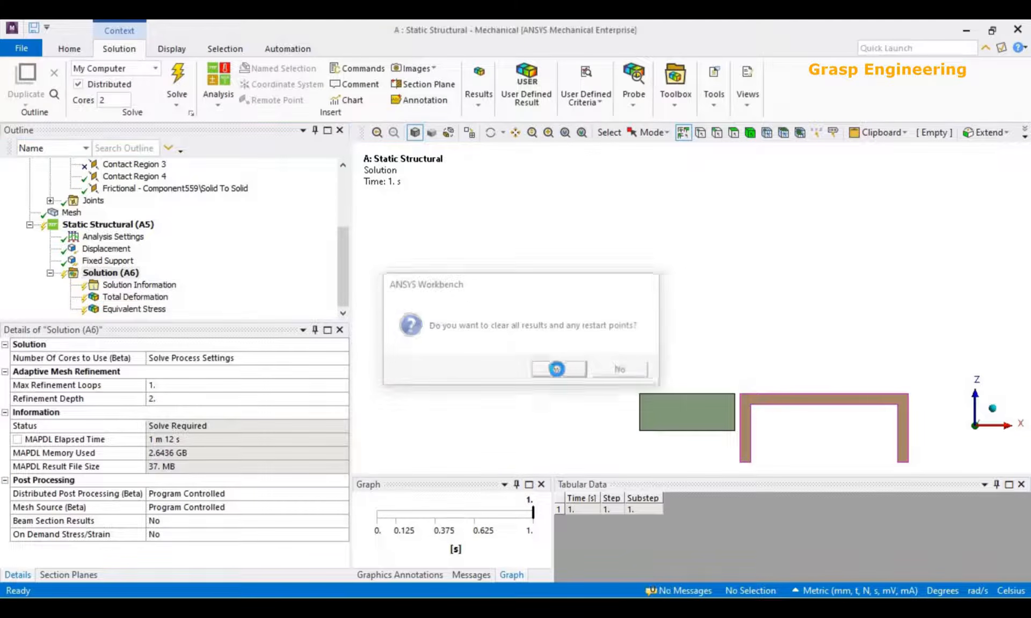
{"action": "right_click", "coordinate": [110, 274]}
{"action": "left_click", "coordinate": [143, 303]}
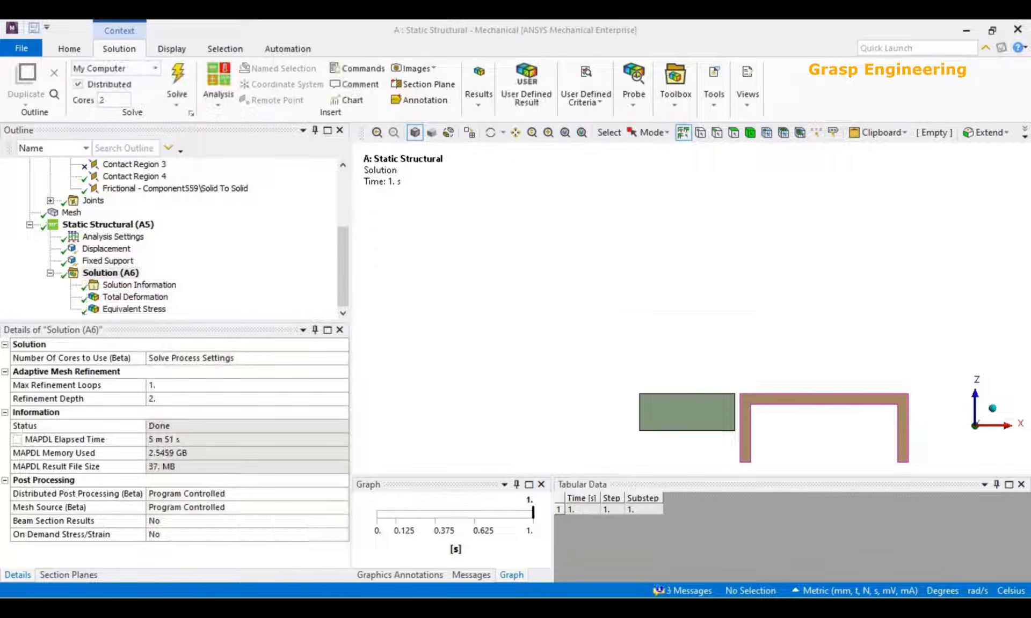
Show all bodies so the complete pipe support assembly is displayed.
{"action": "middle_click_drag", "start_coordinate": [618, 359], "coordinate": [622, 357]}
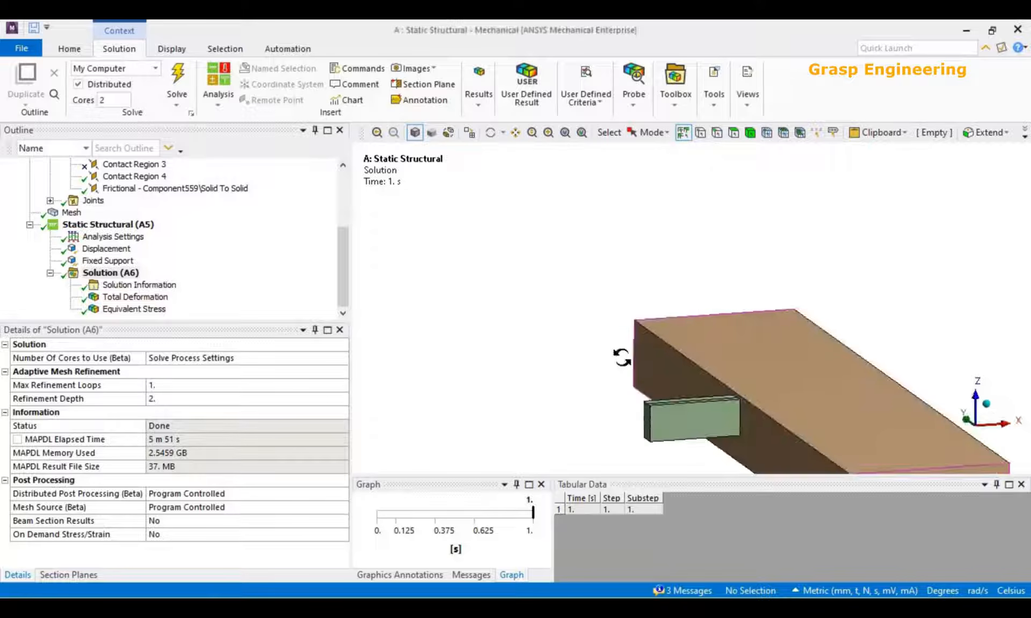
{"action": "right_click", "coordinate": [444, 259]}
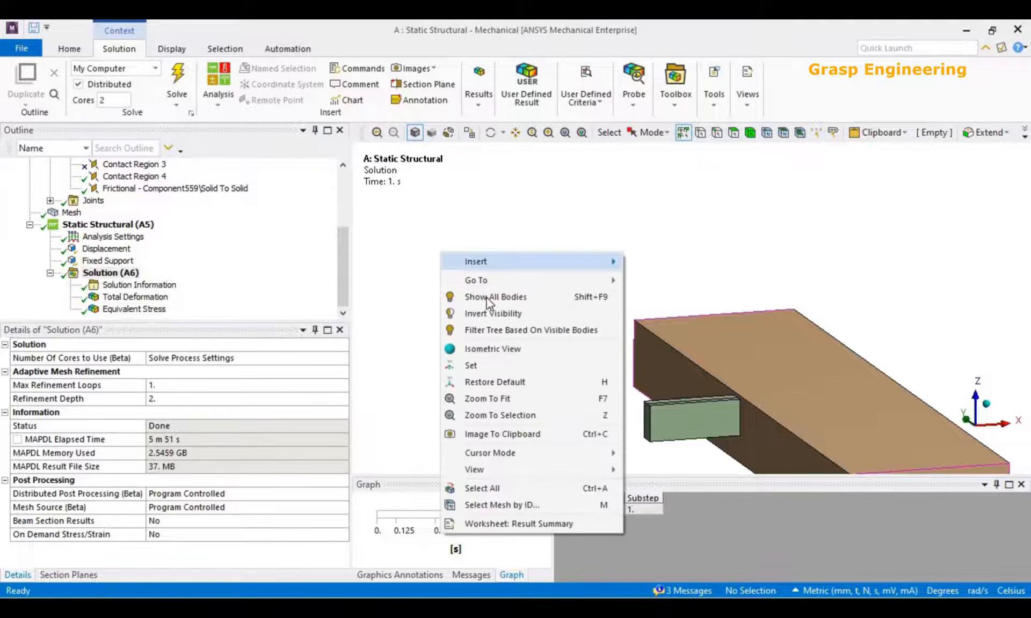
{"action": "left_click", "coordinate": [486, 294]}
{"action": "scroll", "coordinate": [644, 295], "scroll_direction": "down", "scroll_amount": 4}
{"action": "middle_click_drag", "start_coordinate": [632, 256], "coordinate": [576, 272]}
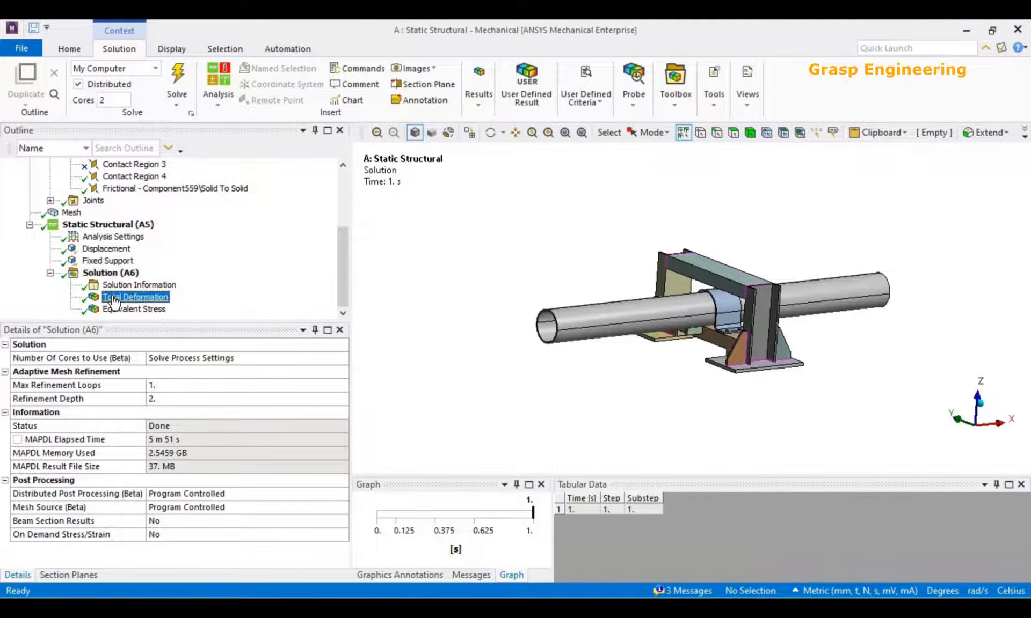
Display Total Deformation, update its contour legend for the new result, and examine the block's contact with the crossbeam.
{"action": "scroll", "coordinate": [556, 356], "scroll_direction": "up", "scroll_amount": 2}
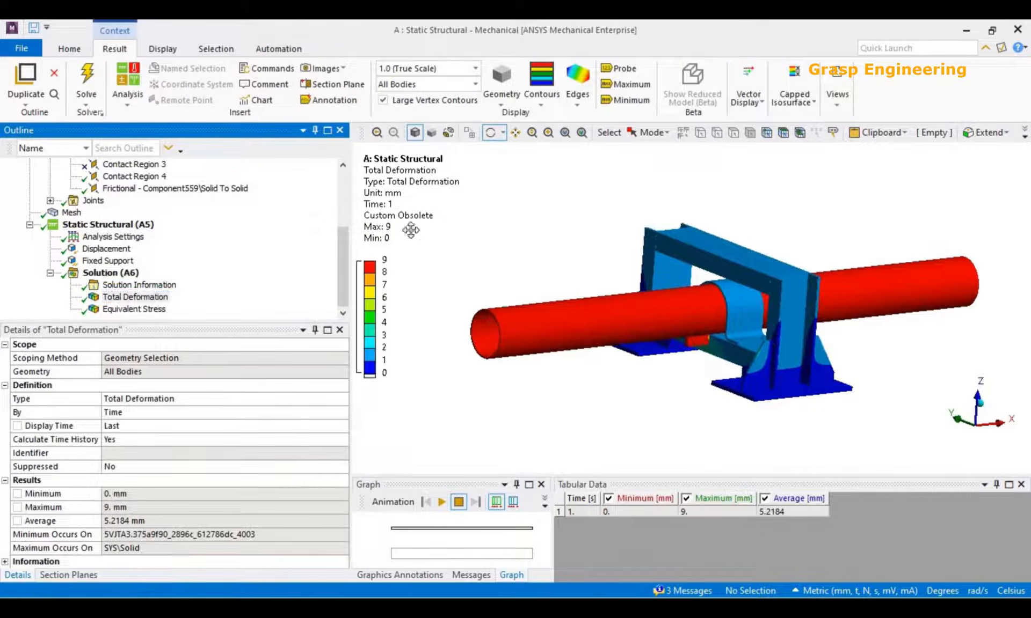
{"action": "right_click", "coordinate": [411, 230]}
{"action": "left_click", "coordinate": [486, 460]}
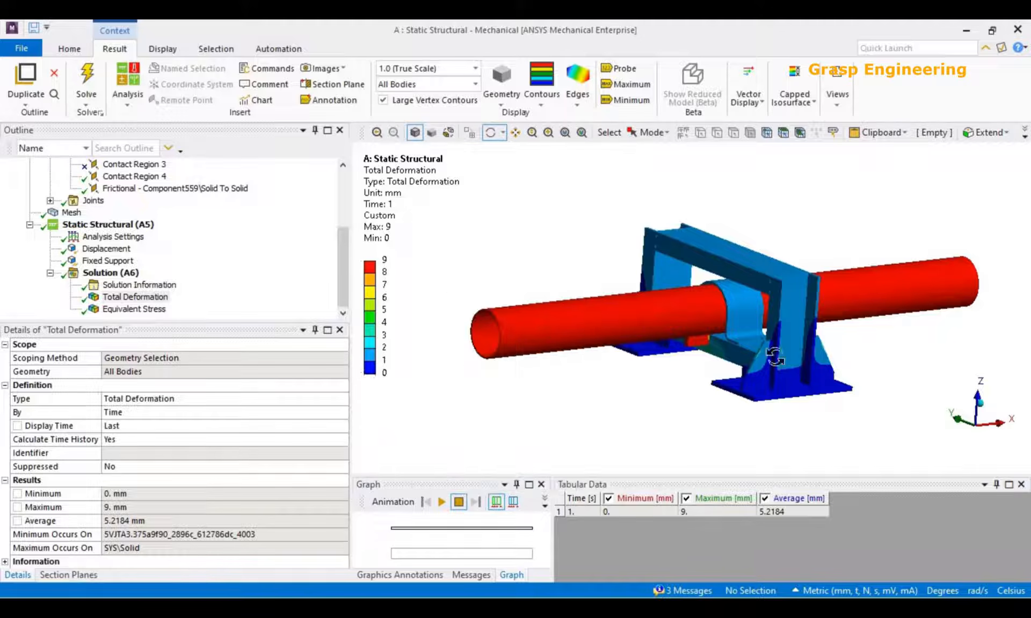
{"action": "scroll", "coordinate": [731, 385], "scroll_direction": "up", "scroll_amount": 8}
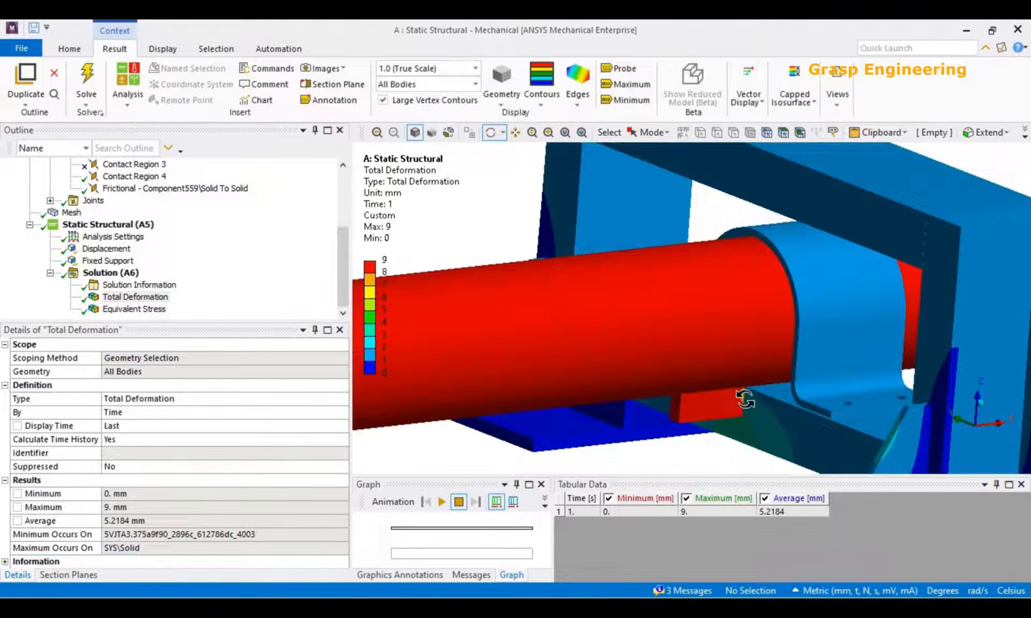
{"action": "left_click_drag", "start_coordinate": [757, 381], "coordinate": [729, 375]}
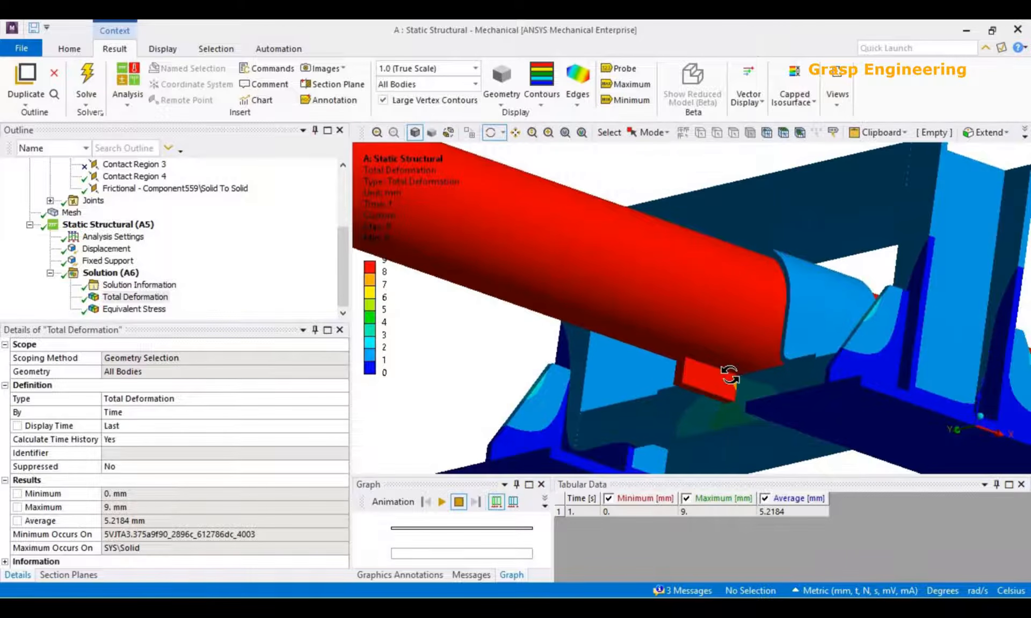
{"action": "left_click_drag", "start_coordinate": [706, 410], "coordinate": [455, 363]}
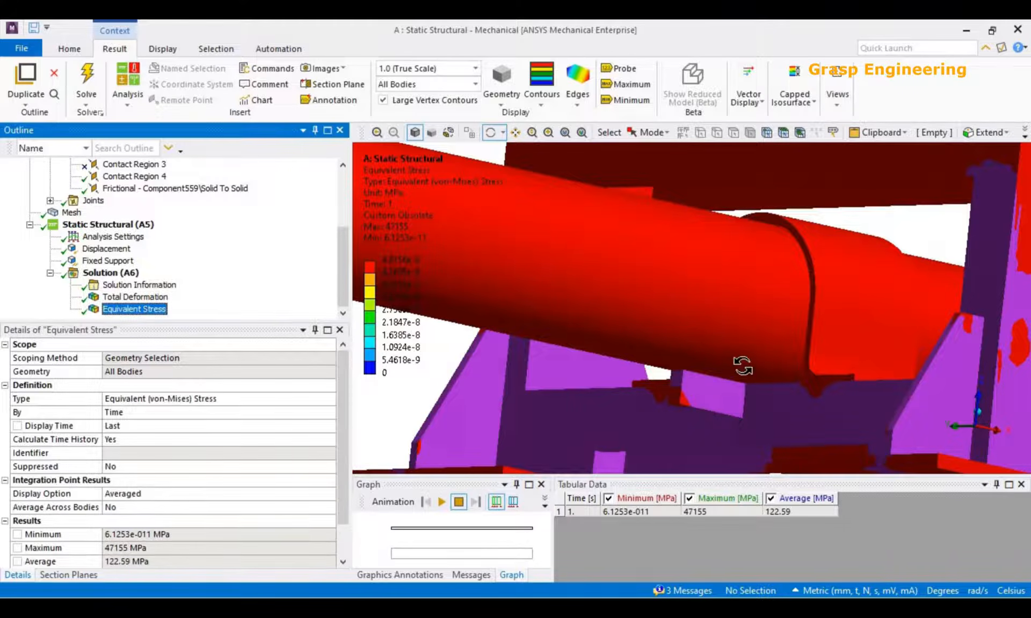
Update the Equivalent Stress contour legend to the new result range and inspect the block region.
{"action": "scroll", "coordinate": [743, 368], "scroll_direction": "down", "scroll_amount": 6}
{"action": "right_click", "coordinate": [389, 184]}
{"action": "left_click", "coordinate": [461, 445]}
{"action": "scroll", "coordinate": [552, 405], "scroll_direction": "up", "scroll_amount": 8}
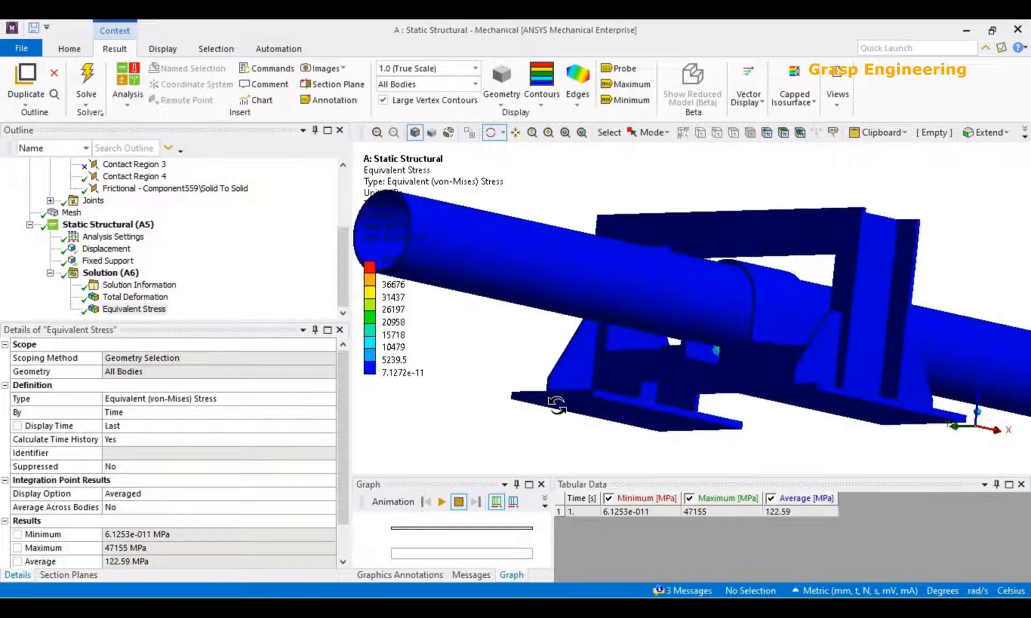
{"action": "left_click_drag", "start_coordinate": [801, 409], "coordinate": [465, 404]}
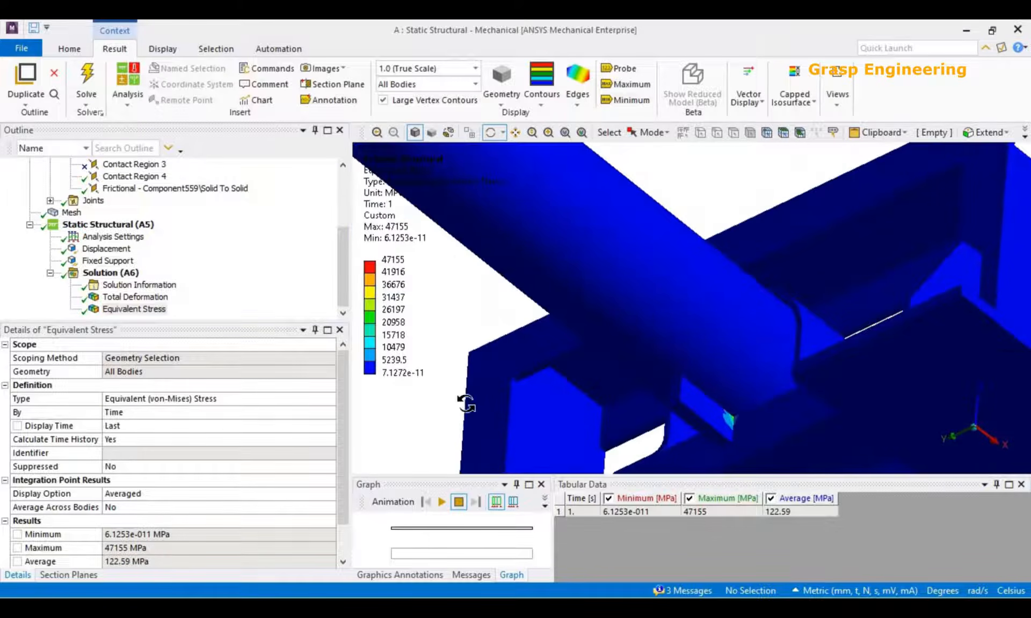
Recolour the lowest band of the Equivalent Stress legend light grey (RGB 192, 192, 192).
{"action": "left_click", "coordinate": [370, 370]}
{"action": "left_click", "coordinate": [120, 152]}
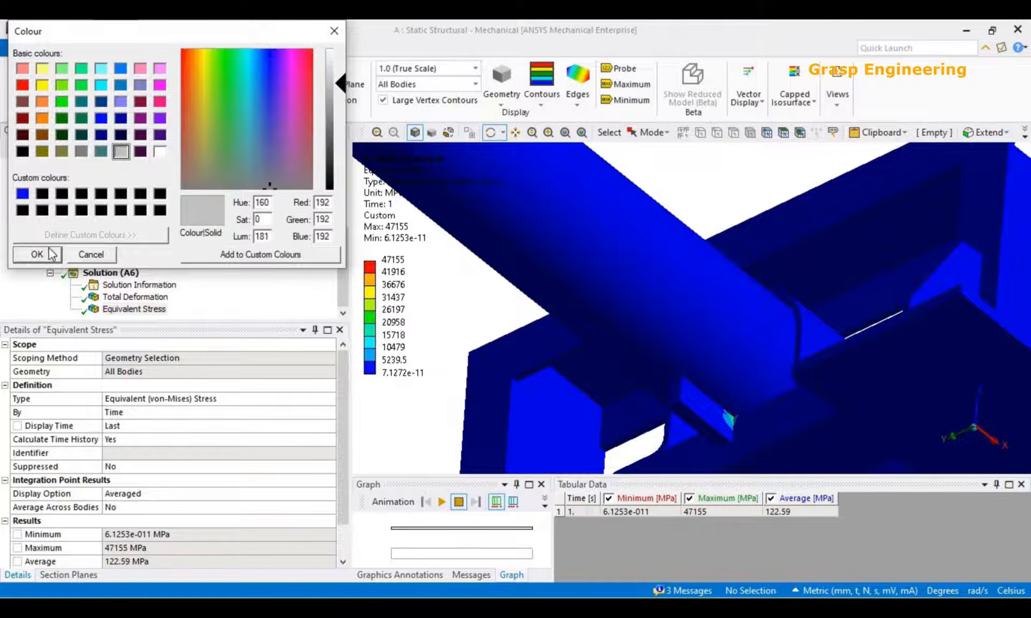
{"action": "left_click", "coordinate": [51, 254]}
Examine the Equivalent Stress distribution around the block, clamp and crossbeam from several views.
{"action": "left_click_drag", "start_coordinate": [833, 404], "coordinate": [760, 383]}
{"action": "scroll", "coordinate": [761, 382], "scroll_direction": "up", "scroll_amount": 3}
{"action": "left_click_drag", "start_coordinate": [836, 357], "coordinate": [774, 355]}
{"action": "scroll", "coordinate": [851, 339], "scroll_direction": "down", "scroll_amount": 5}
{"action": "scroll", "coordinate": [757, 389], "scroll_direction": "up", "scroll_amount": 5}
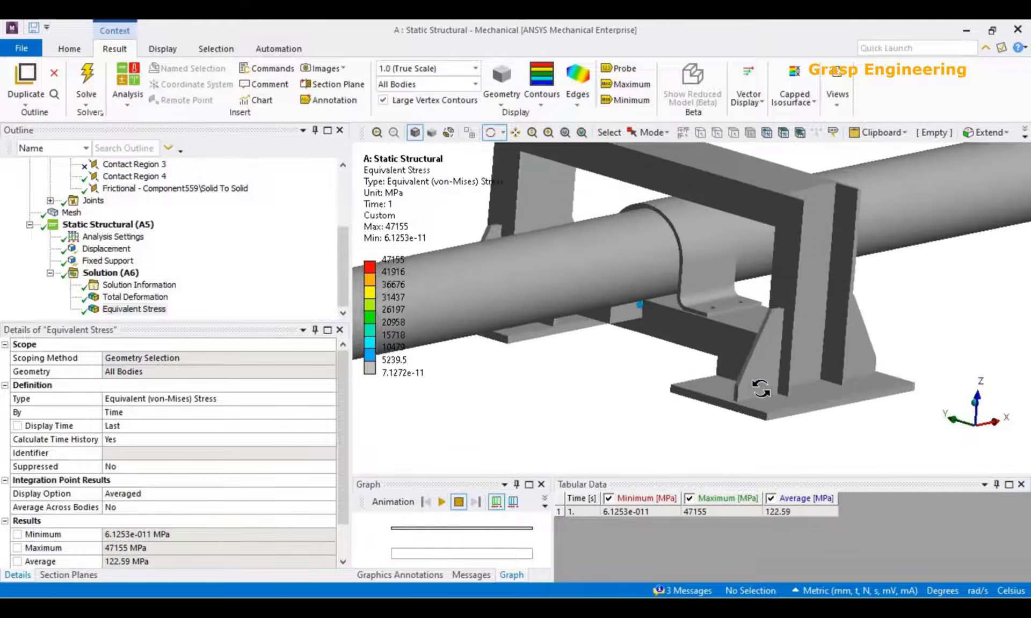
{"action": "scroll", "coordinate": [759, 389], "scroll_direction": "down", "scroll_amount": 3}
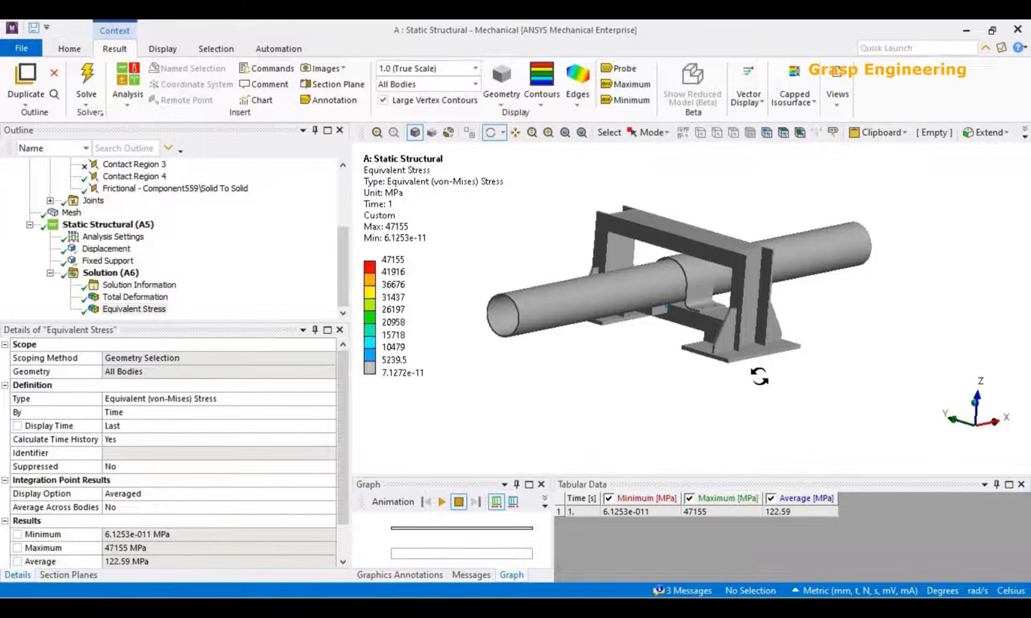
{"action": "scroll", "coordinate": [764, 372], "scroll_direction": "down", "scroll_amount": 2}
{"action": "left_click_drag", "start_coordinate": [626, 314], "coordinate": [594, 372]}
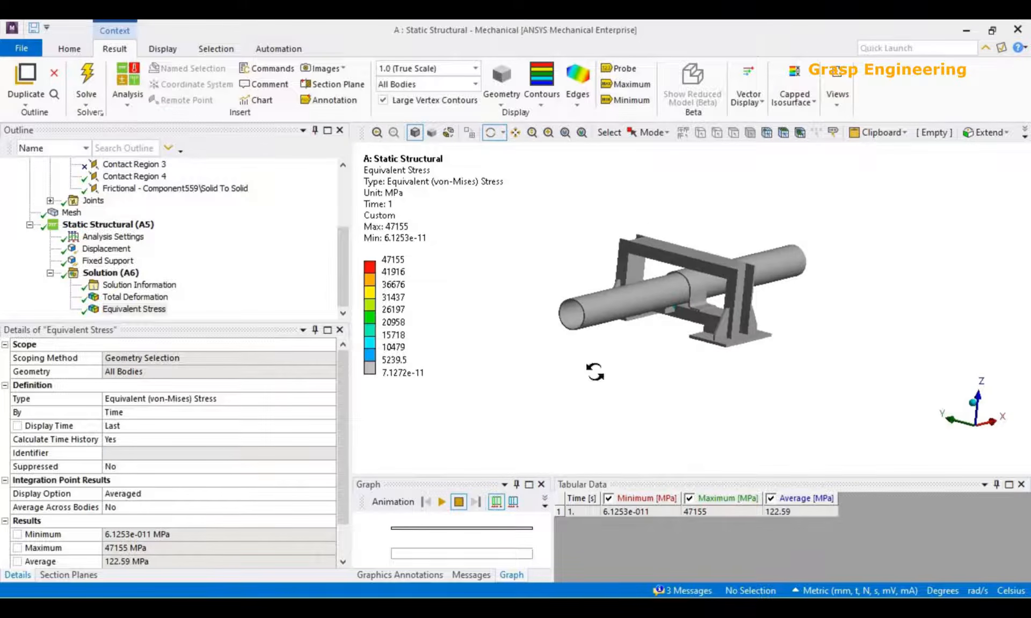
Check the pipe end's Displacement load components, and review the Equivalent Stress on the frame again.
{"action": "left_click", "coordinate": [94, 250]}
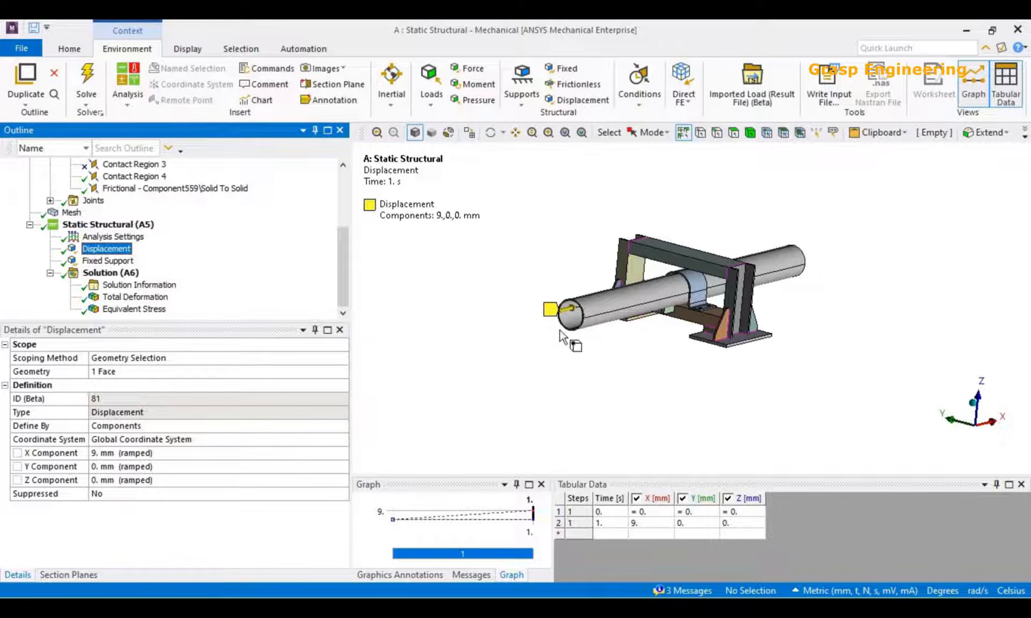
{"action": "left_click", "coordinate": [129, 311]}
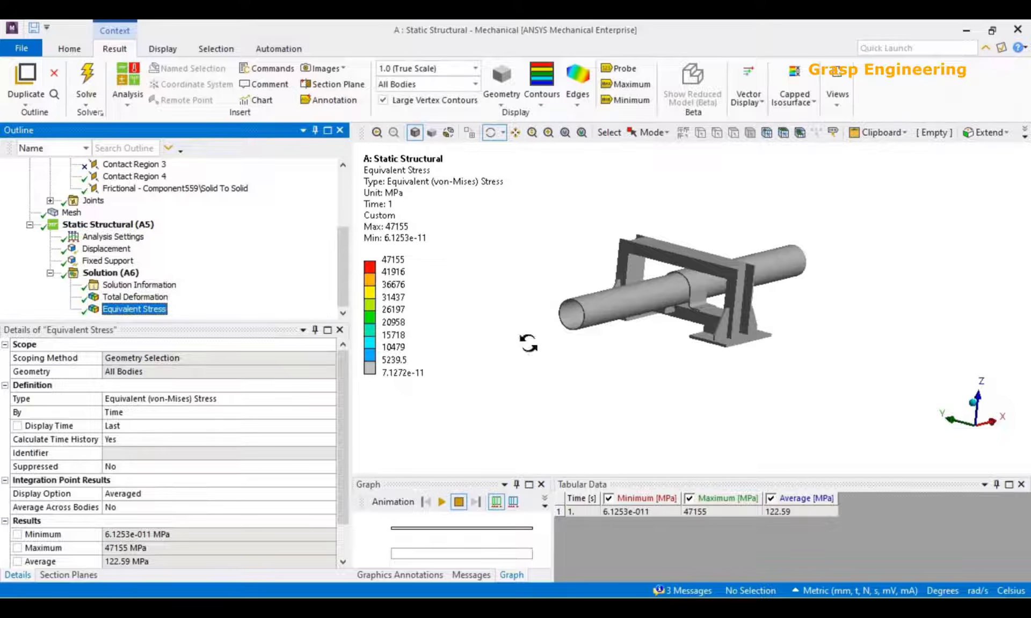
{"action": "scroll", "coordinate": [623, 374], "scroll_direction": "up", "scroll_amount": 5}
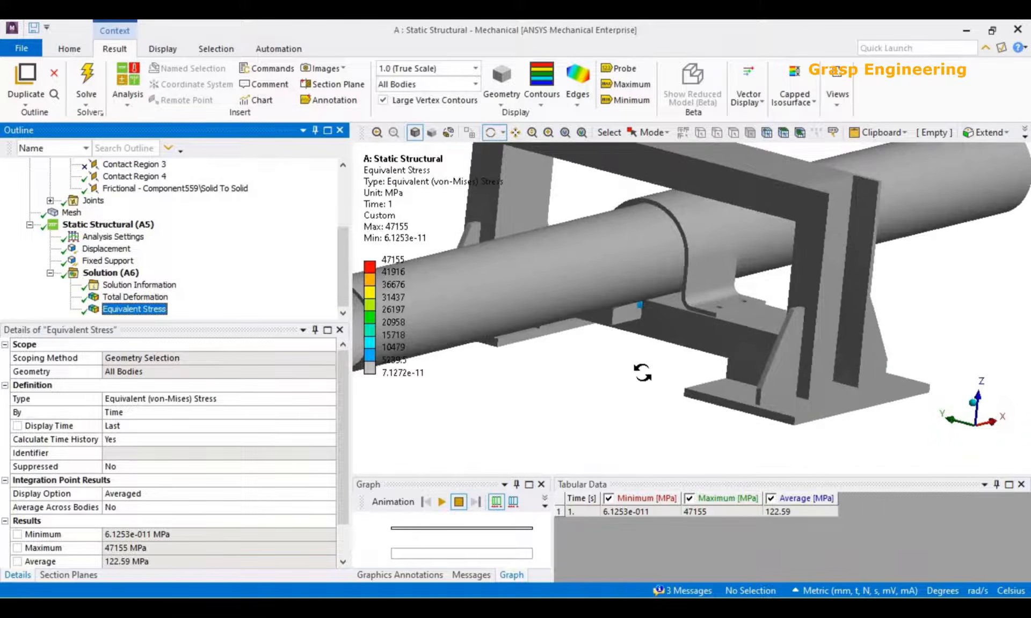
{"action": "mouse_move", "coordinate": [689, 377]}
{"action": "left_mouse_down"}
{"action": "mouse_move", "coordinate": [727, 324]}
{"action": "mouse_move", "coordinate": [710, 362]}
{"action": "mouse_move", "coordinate": [687, 361]}
{"action": "left_mouse_up"}
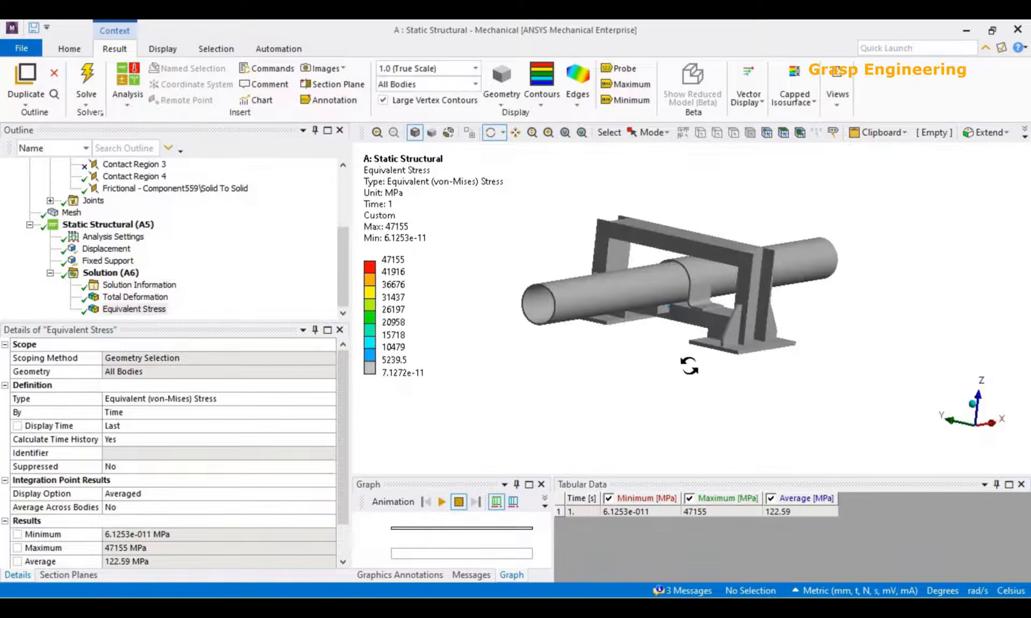
Select faces of the block and the crossbeam, and hide all other bodies.
{"action": "left_click", "coordinate": [113, 273]}
{"action": "scroll", "coordinate": [643, 372], "scroll_direction": "up", "scroll_amount": 3}
{"action": "scroll", "coordinate": [643, 372], "scroll_direction": "up", "scroll_amount": 3}
{"action": "left_click", "coordinate": [584, 317]}
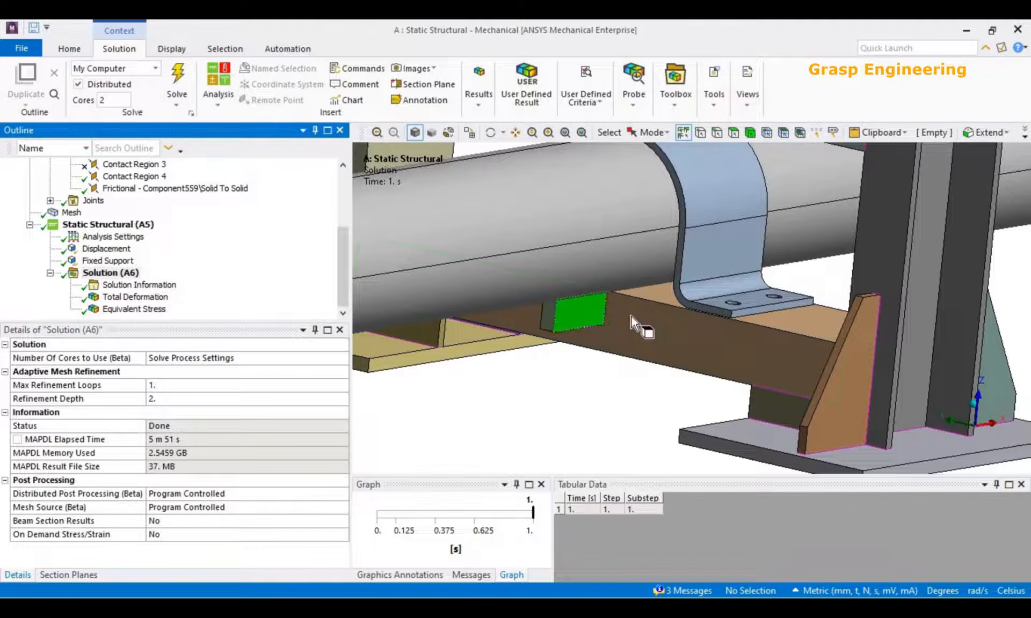
{"action": "left_click", "coordinate": [632, 317], "text": "ctrl"}
{"action": "right_click", "coordinate": [631, 316]}
{"action": "left_click", "coordinate": [693, 85]}
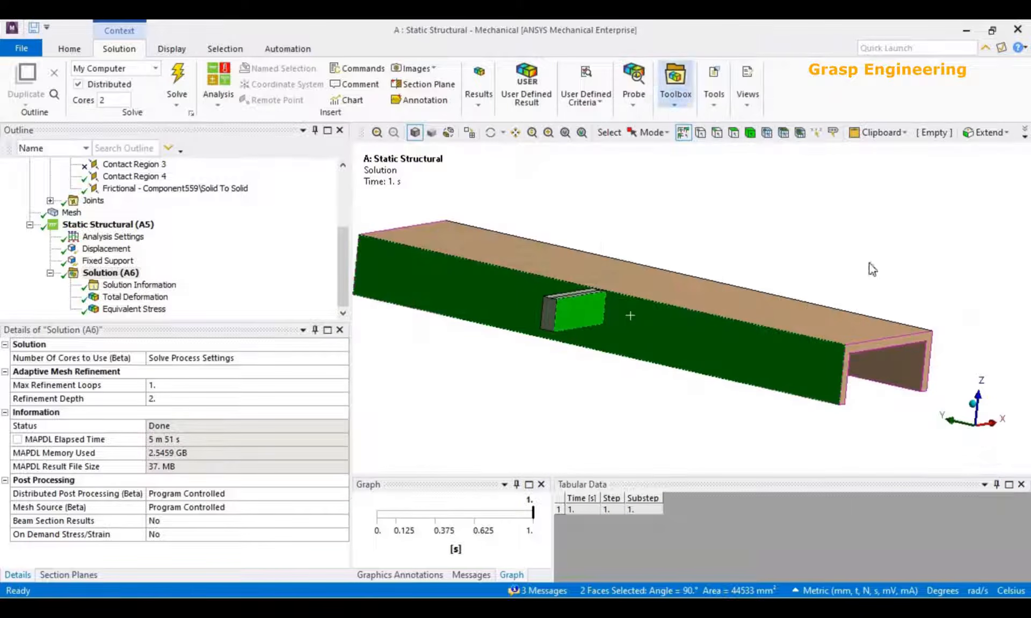
Animate the Total Deformation of the isolated block and crossbeam, viewing it along their cross-section and at an angle.
{"action": "left_click", "coordinate": [992, 428]}
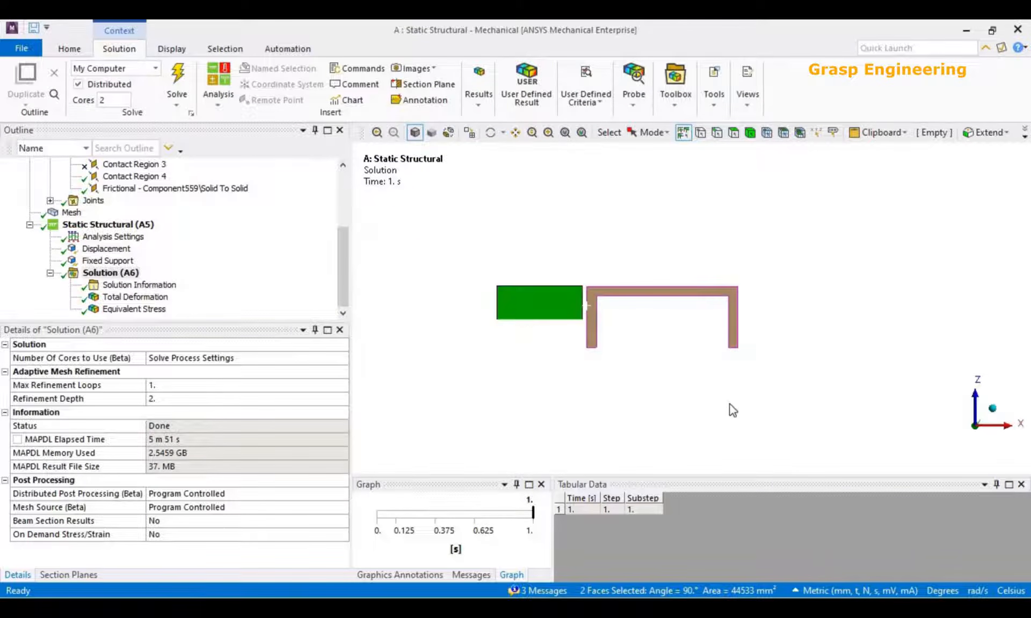
{"action": "left_click", "coordinate": [731, 407]}
{"action": "left_click", "coordinate": [150, 300]}
{"action": "scroll", "coordinate": [633, 352], "scroll_direction": "up", "scroll_amount": 3}
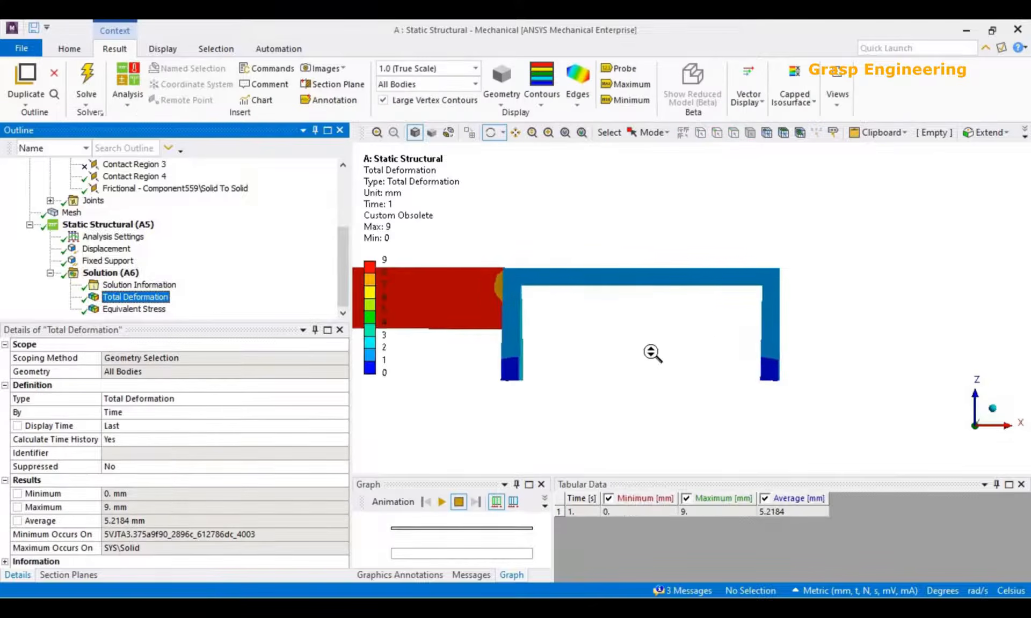
{"action": "scroll", "coordinate": [709, 349], "scroll_direction": "up", "scroll_amount": 3}
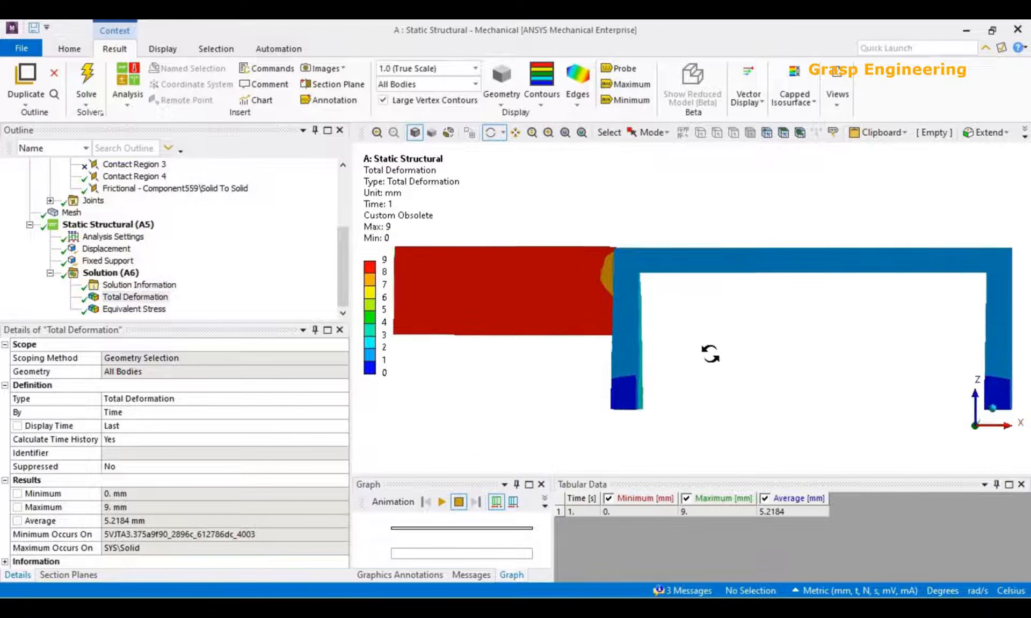
{"action": "left_click", "coordinate": [442, 504]}
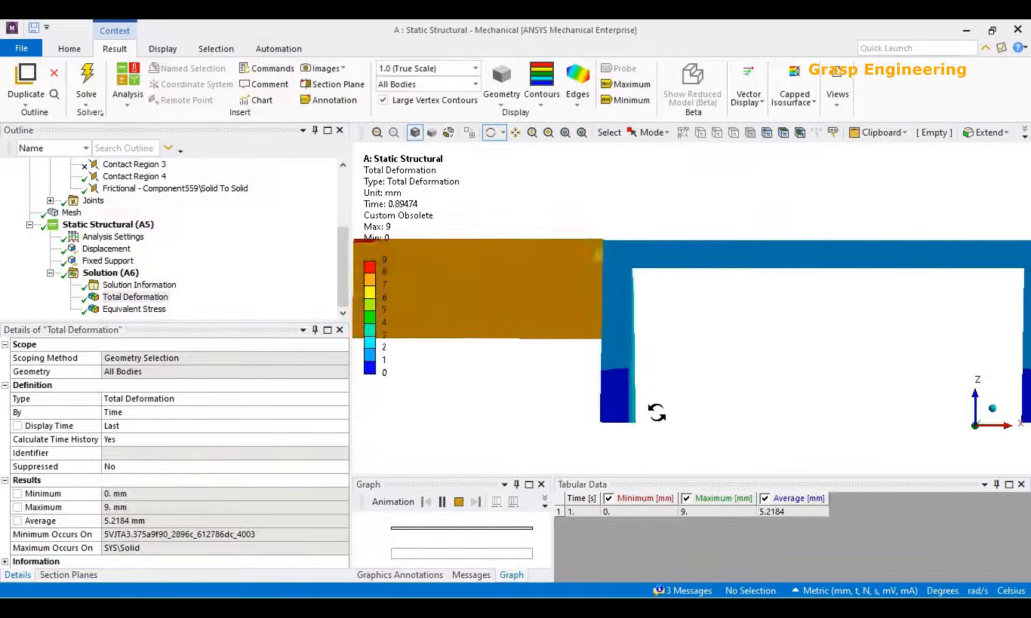
{"action": "left_click_drag", "start_coordinate": [691, 402], "coordinate": [734, 311]}
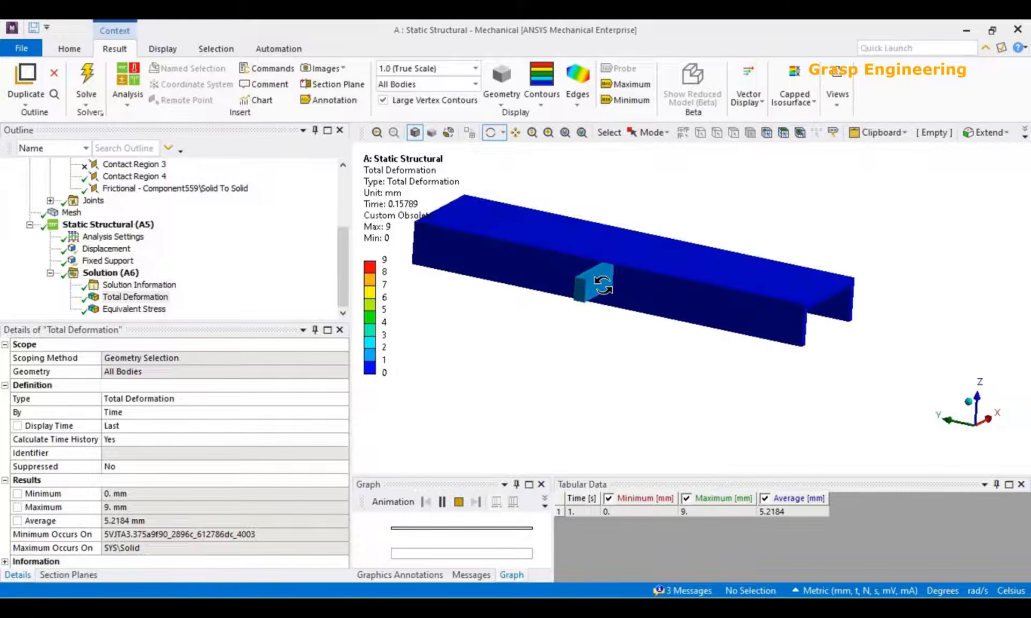
Probe the Total Deformation on the crossbeam face just below the block's contact end.
{"action": "left_click", "coordinate": [110, 273]}
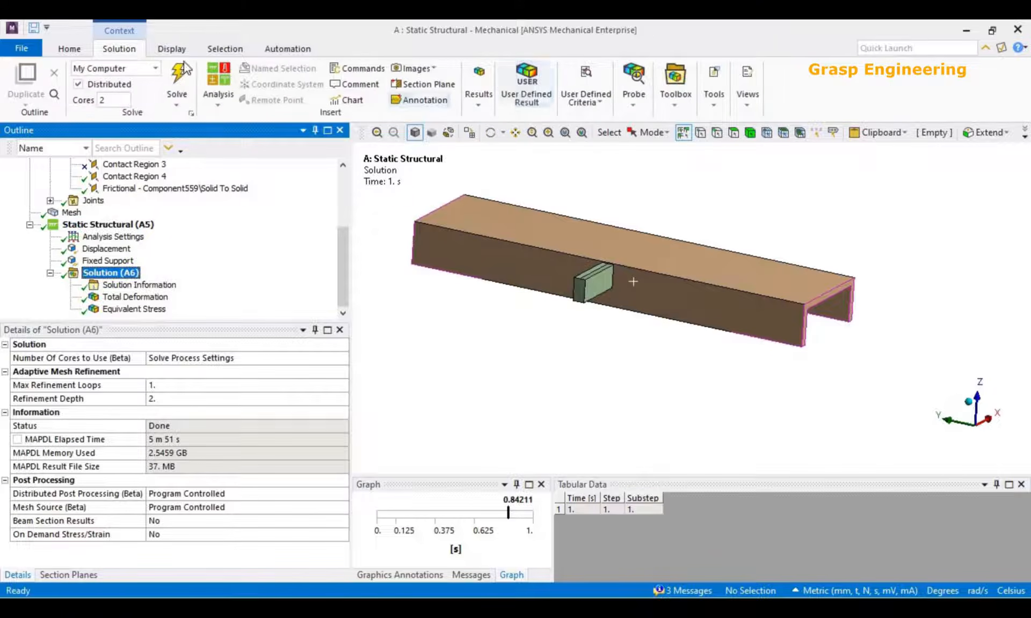
{"action": "left_click", "coordinate": [135, 297]}
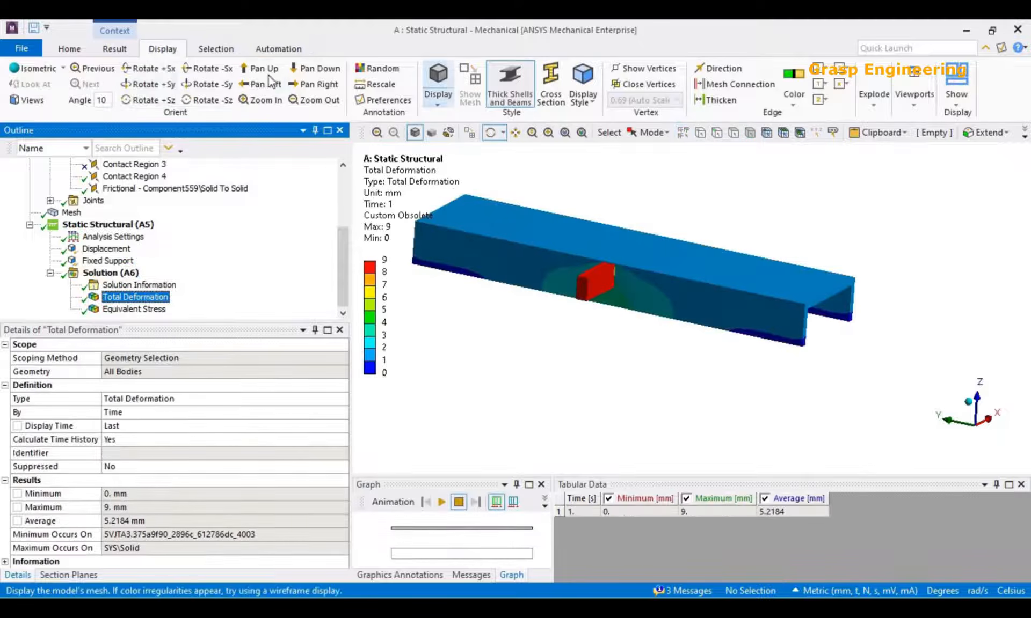
{"action": "left_click", "coordinate": [114, 49]}
{"action": "left_click", "coordinate": [620, 68]}
{"action": "scroll", "coordinate": [612, 298], "scroll_direction": "up", "scroll_amount": 5}
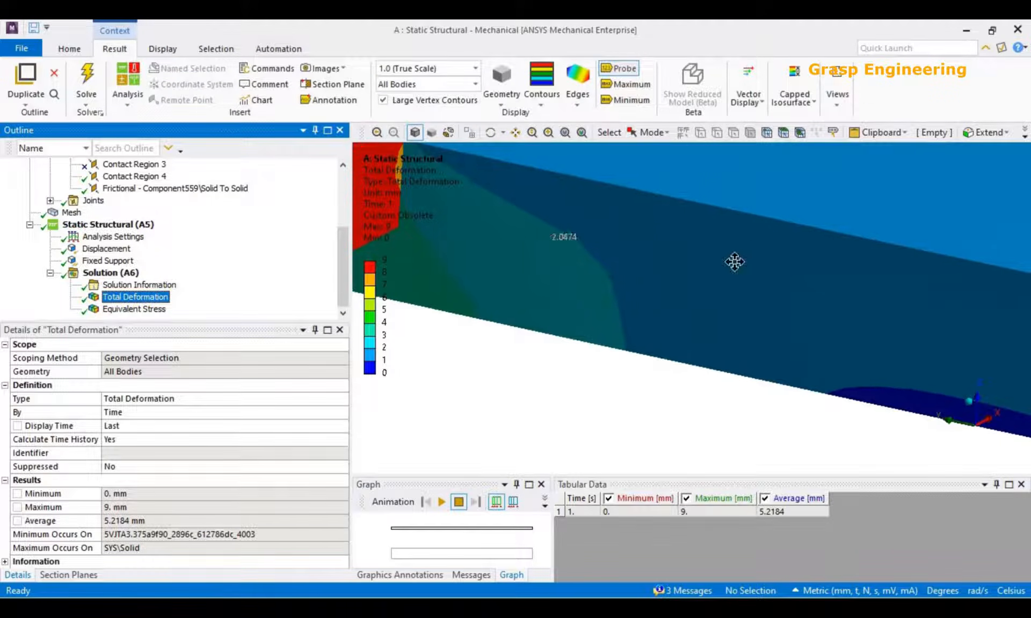
{"action": "middle_click_drag", "start_coordinate": [734, 262], "coordinate": [748, 256], "text": "ctrl"}
{"action": "left_click", "coordinate": [599, 294]}
Probe the Total Deformation on the block's contact end and on the crossbeam face right beside it.
{"action": "mouse_move", "coordinate": [684, 266]}
{"action": "middle_mouse_down"}
{"action": "mouse_move", "coordinate": [640, 246]}
{"action": "mouse_move", "coordinate": [629, 208]}
{"action": "mouse_move", "coordinate": [844, 232]}
{"action": "mouse_move", "coordinate": [867, 246]}
{"action": "mouse_move", "coordinate": [847, 214]}
{"action": "mouse_move", "coordinate": [916, 168]}
{"action": "mouse_move", "coordinate": [947, 176]}
{"action": "middle_mouse_up"}
{"action": "left_click", "coordinate": [620, 200]}
{"action": "left_click", "coordinate": [640, 206]}
{"action": "mouse_move", "coordinate": [640, 206]}
{"action": "middle_mouse_down"}
{"action": "mouse_move", "coordinate": [678, 335]}
{"action": "mouse_move", "coordinate": [645, 290]}
{"action": "mouse_move", "coordinate": [663, 311]}
{"action": "middle_mouse_up"}
{"action": "scroll", "coordinate": [613, 286], "scroll_direction": "down", "scroll_amount": 5}
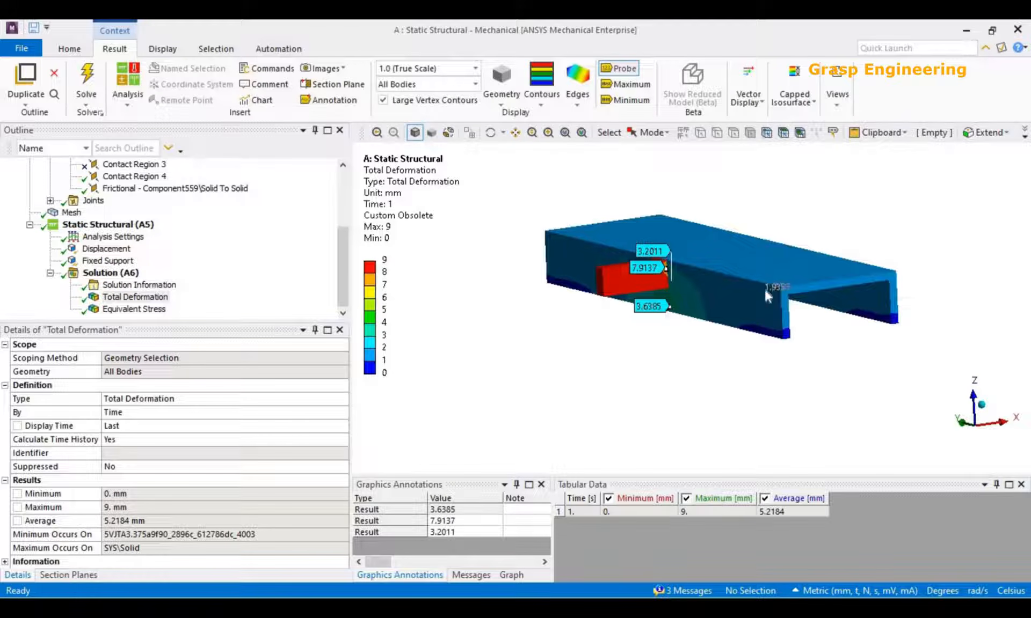
{"action": "scroll", "coordinate": [627, 297], "scroll_direction": "up", "scroll_amount": 2}
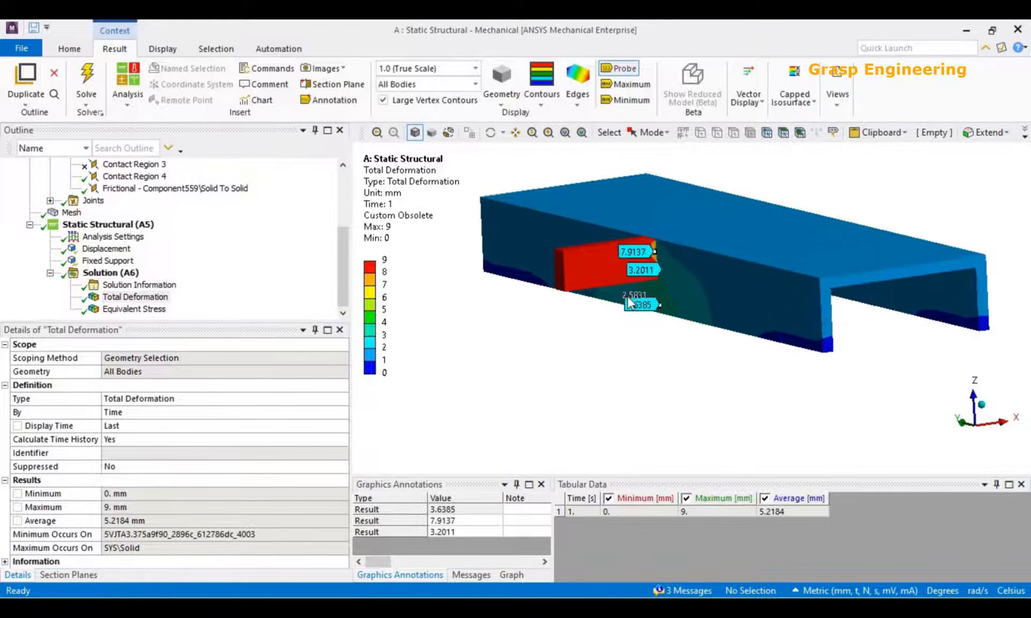
{"action": "scroll", "coordinate": [627, 297], "scroll_direction": "up", "scroll_amount": 2}
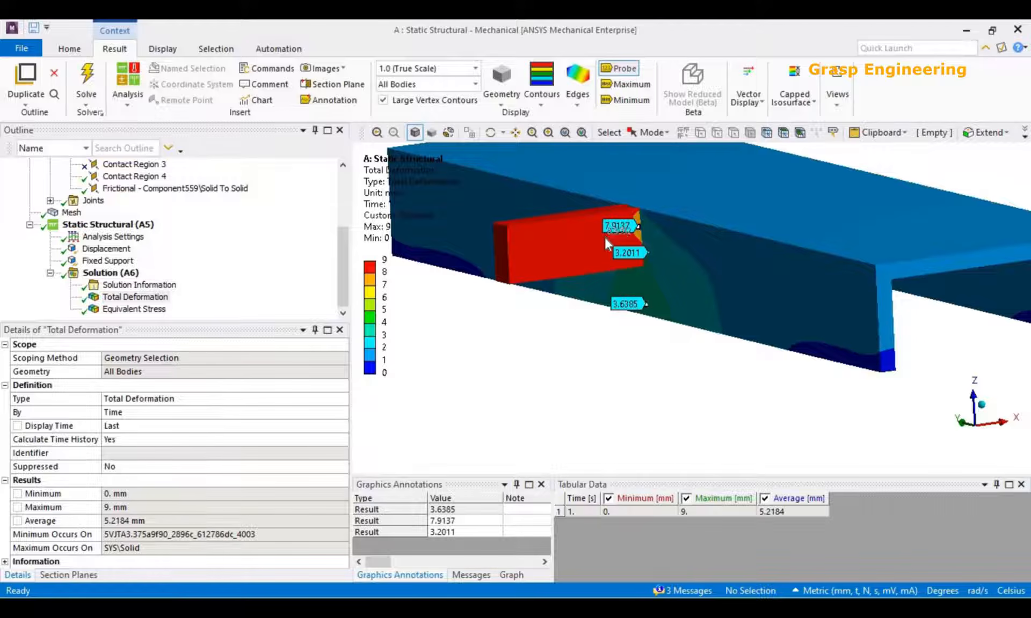
Display the Equivalent Stress on the block and crossbeam, and set the contour legend's second-highest limit to 500 MPa.
{"action": "scroll", "coordinate": [705, 313], "scroll_direction": "down", "scroll_amount": 5}
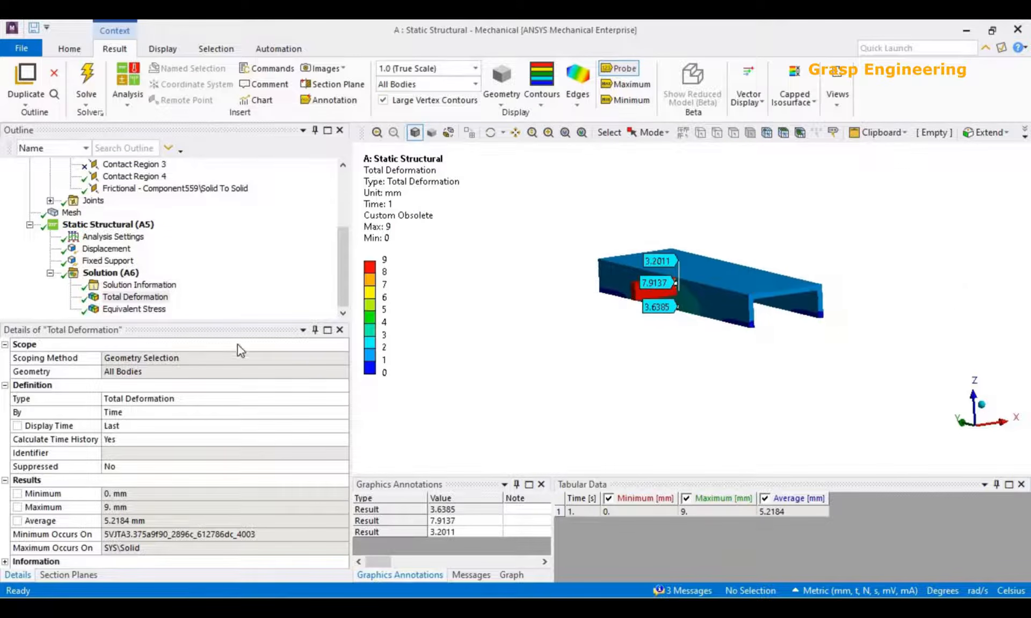
{"action": "left_click", "coordinate": [153, 312]}
{"action": "scroll", "coordinate": [701, 342], "scroll_direction": "up", "scroll_amount": 5}
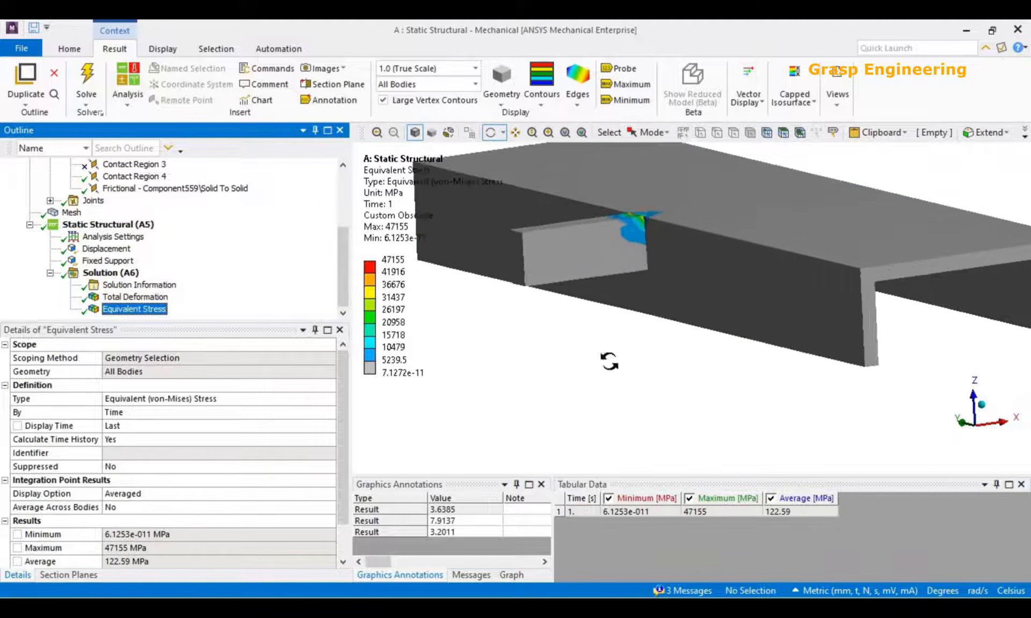
{"action": "left_click", "coordinate": [393, 273]}
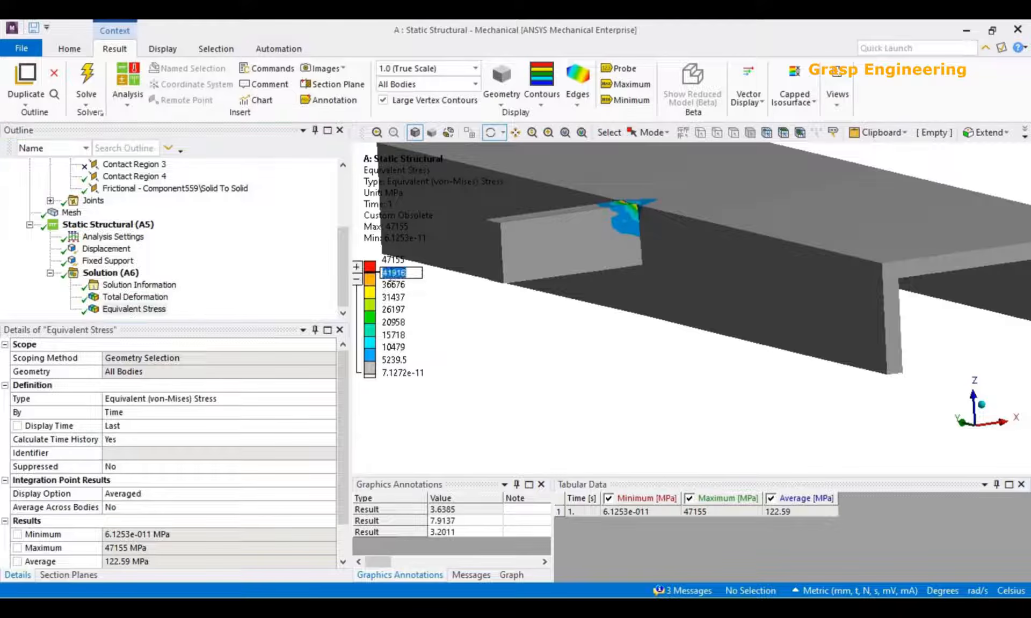
{"action": "type", "text": "500"}
{"action": "key", "text": "Return"}
{"action": "left_click_drag", "start_coordinate": [594, 304], "coordinate": [666, 308]}
Review the Displacement load's components and the rescaled Equivalent Stress plot of the block and crossbeam.
{"action": "left_click", "coordinate": [112, 273]}
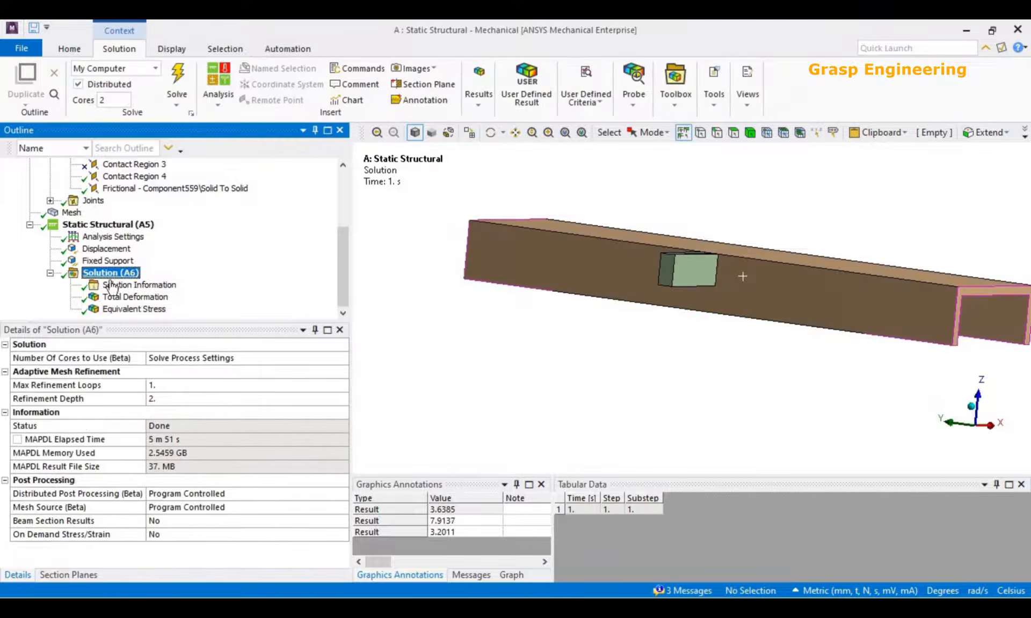
{"action": "left_click", "coordinate": [107, 249]}
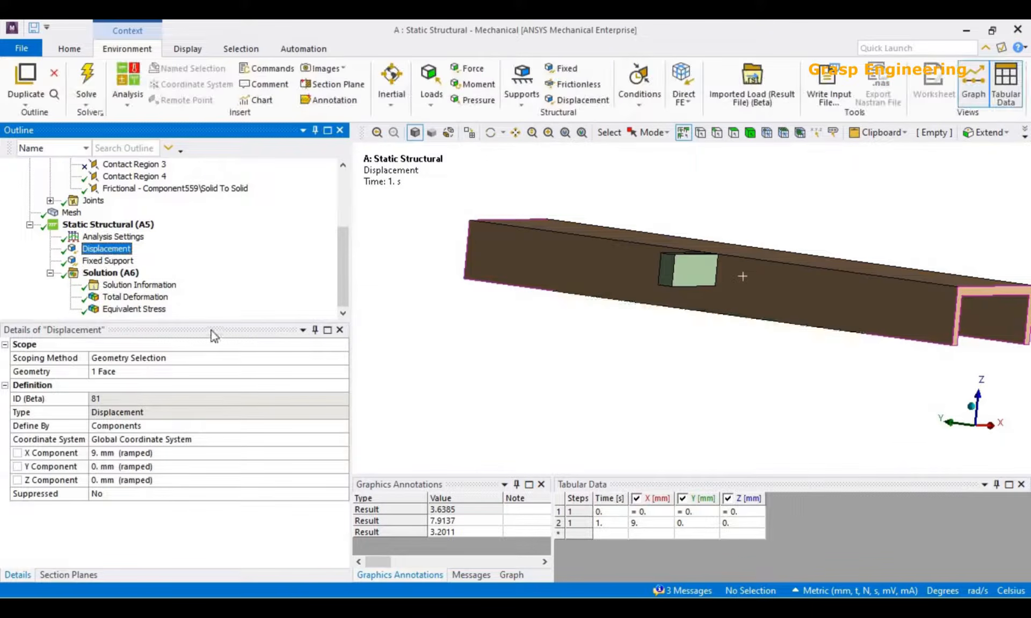
{"action": "left_click", "coordinate": [137, 310]}
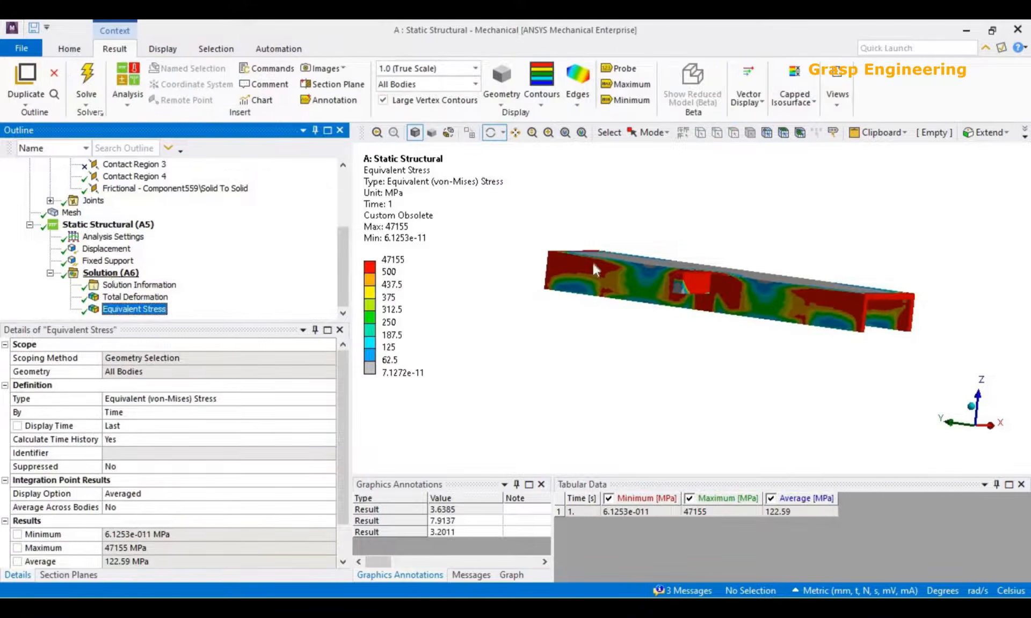
Make all hidden bodies of the pipe support assembly visible again from the Solution view.
{"action": "left_click", "coordinate": [111, 274]}
{"action": "right_click", "coordinate": [790, 226]}
{"action": "left_click", "coordinate": [830, 272]}
{"action": "scroll", "coordinate": [675, 364], "scroll_direction": "down", "scroll_amount": 5}
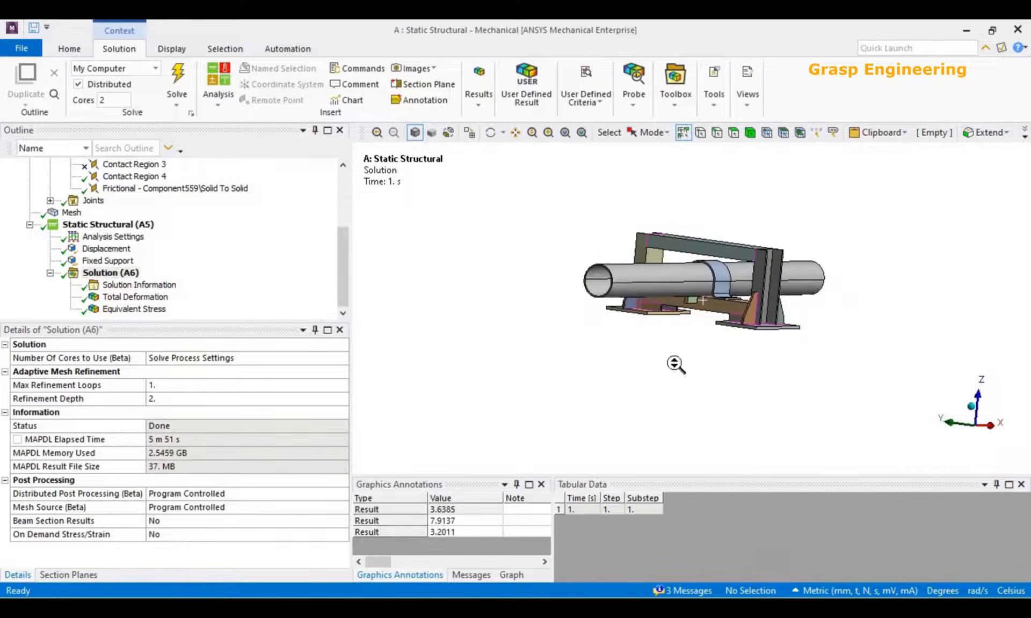
{"action": "scroll", "coordinate": [665, 365], "scroll_direction": "up", "scroll_amount": 3}
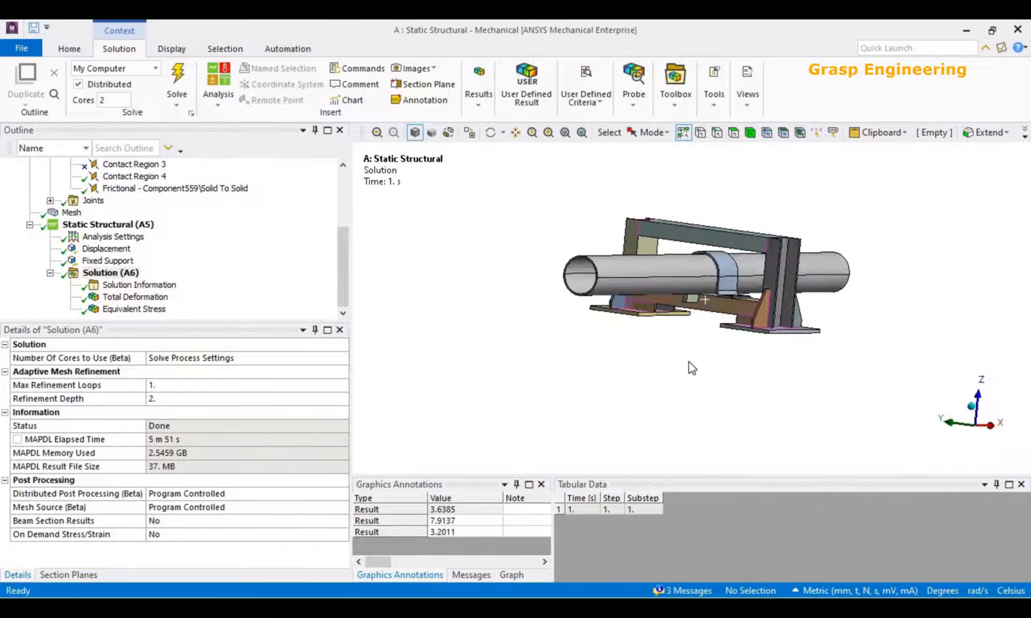
Select the pipe body and examine how it runs through the clamp and support frame.
{"action": "double_click", "coordinate": [617, 247]}
{"action": "middle_click_drag", "start_coordinate": [714, 308], "coordinate": [754, 332]}
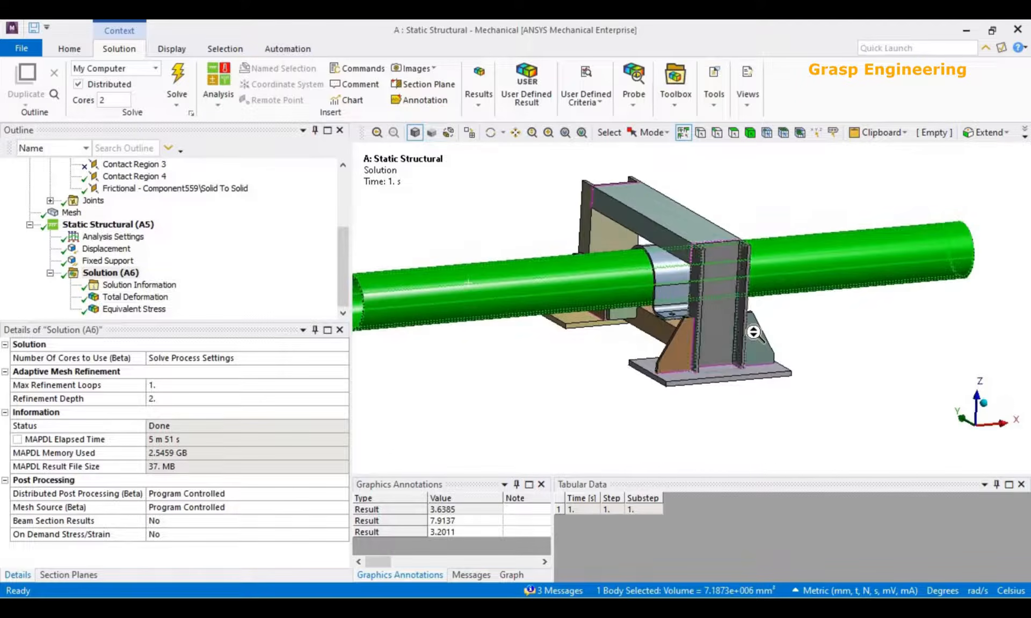
{"action": "scroll", "coordinate": [753, 332], "scroll_direction": "down", "scroll_amount": 3}
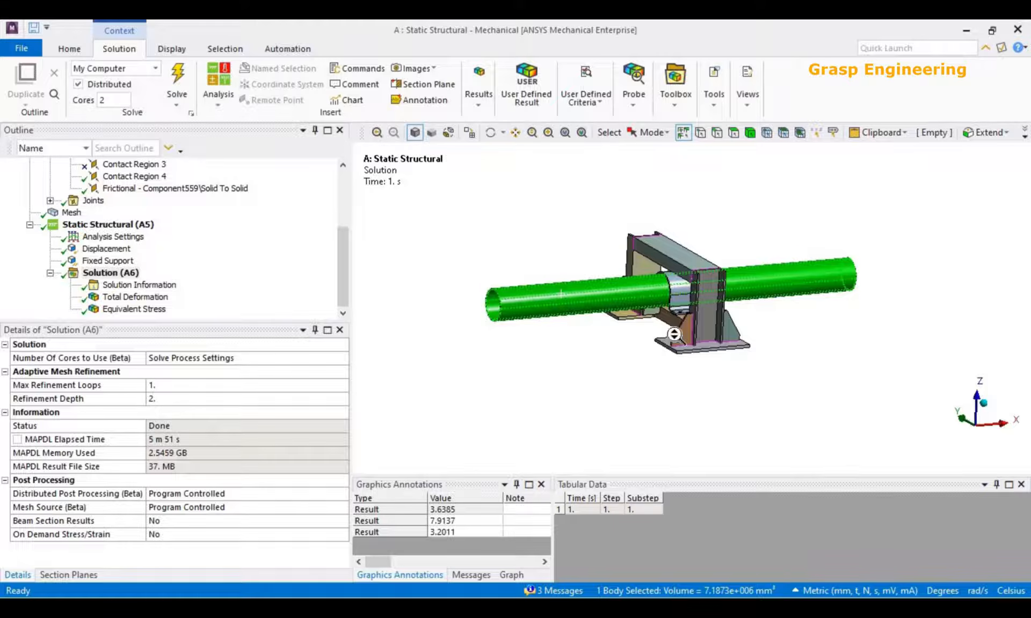
{"action": "scroll", "coordinate": [481, 296], "scroll_direction": "up", "scroll_amount": 2}
Review the settings of the frictional block-to-crossbeam contact and the substep controls in the Analysis Settings.
{"action": "left_click", "coordinate": [163, 190]}
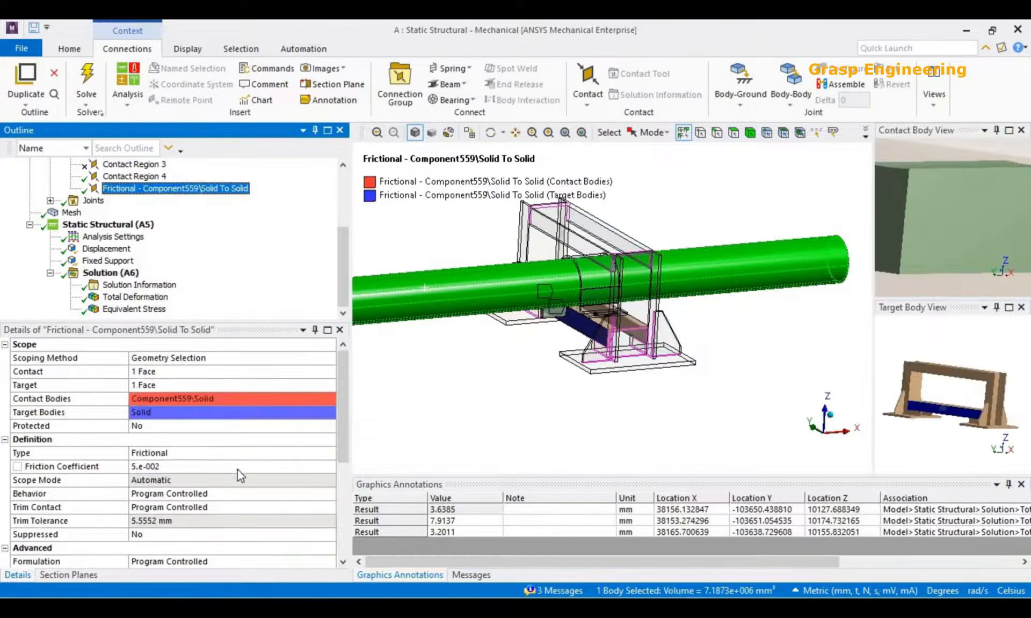
{"action": "scroll", "coordinate": [284, 473], "scroll_direction": "up", "scroll_amount": 1}
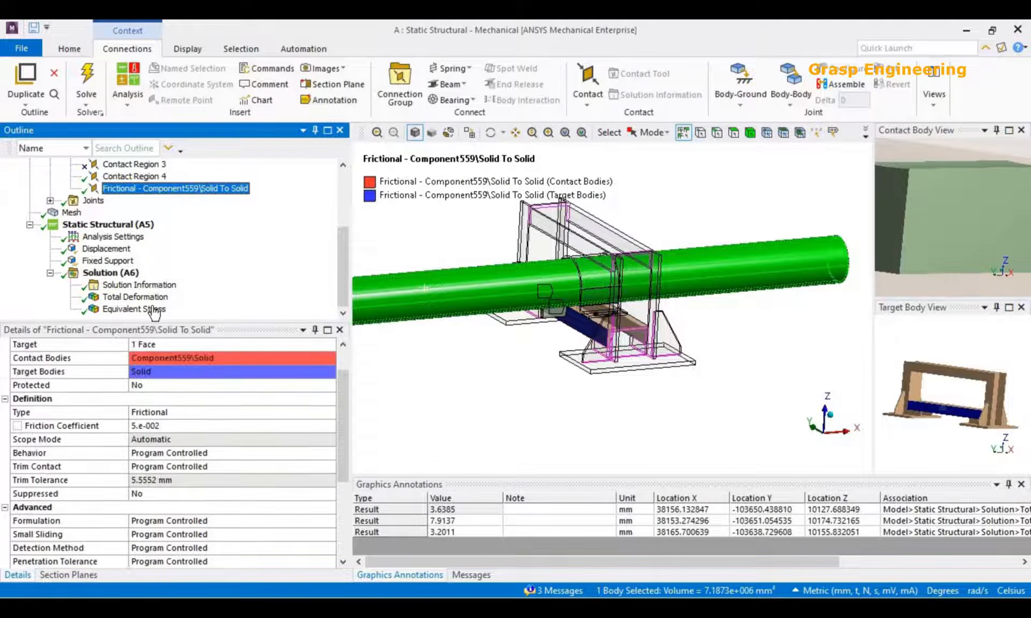
{"action": "scroll", "coordinate": [608, 301], "scroll_direction": "down", "scroll_amount": 4}
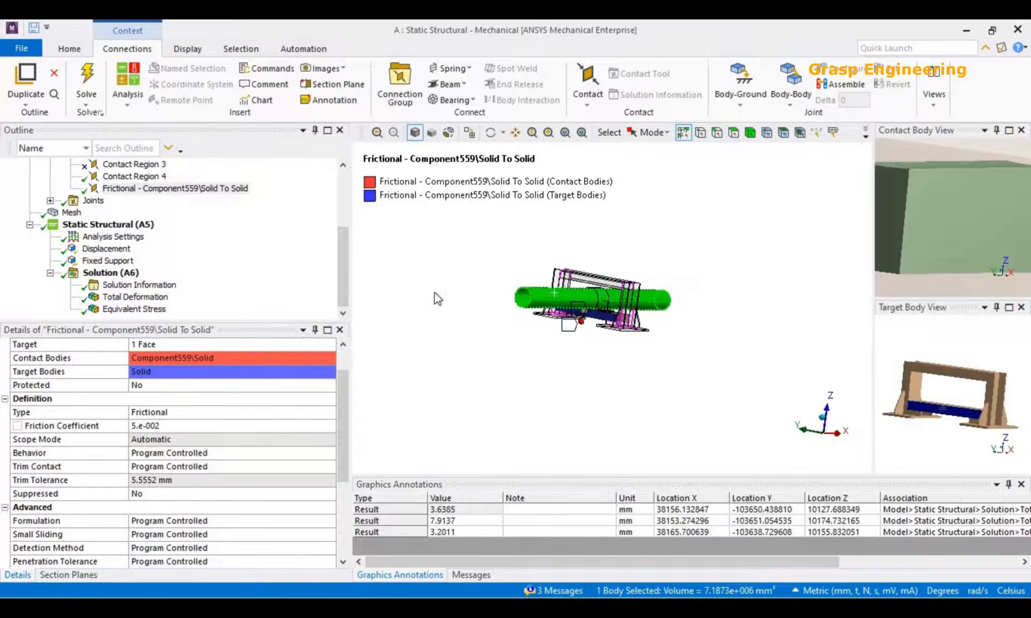
{"action": "scroll", "coordinate": [553, 333], "scroll_direction": "up", "scroll_amount": 4}
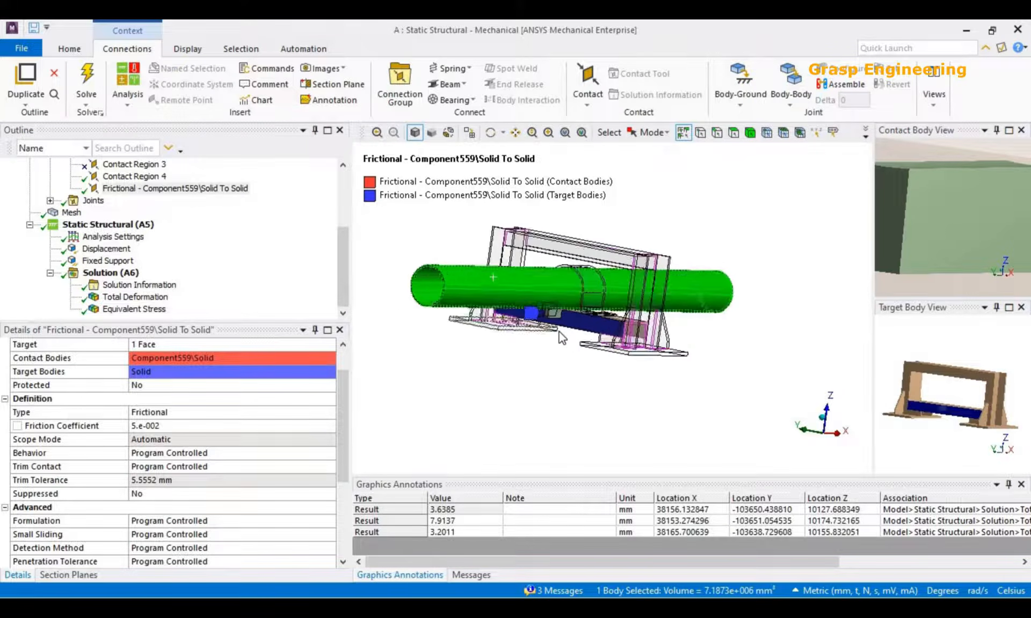
{"action": "left_click", "coordinate": [109, 240]}
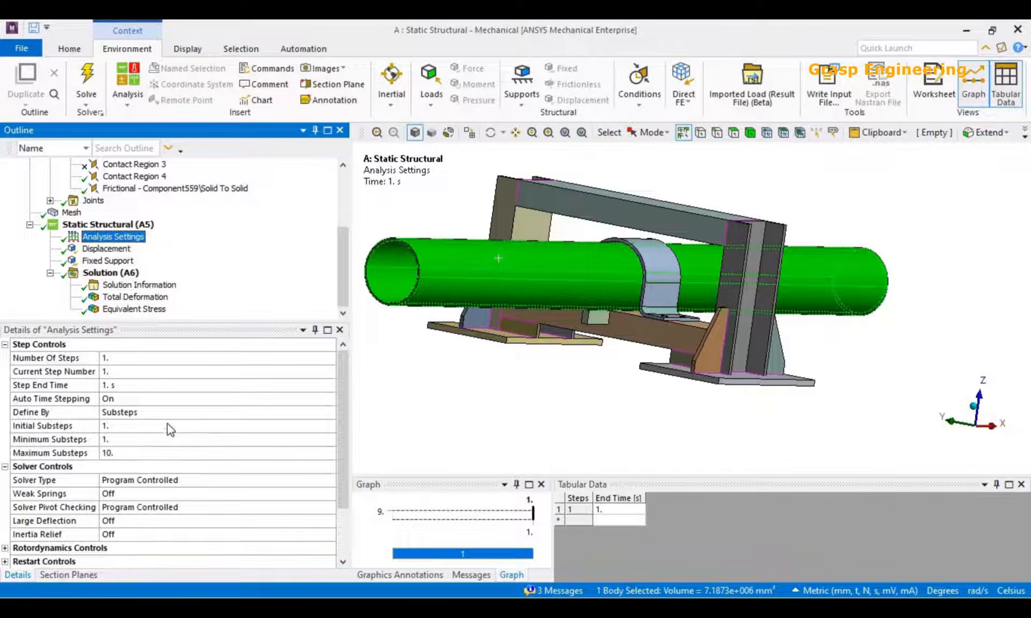
Switch the Solution Information output to Force Convergence.
{"action": "left_click", "coordinate": [141, 286]}
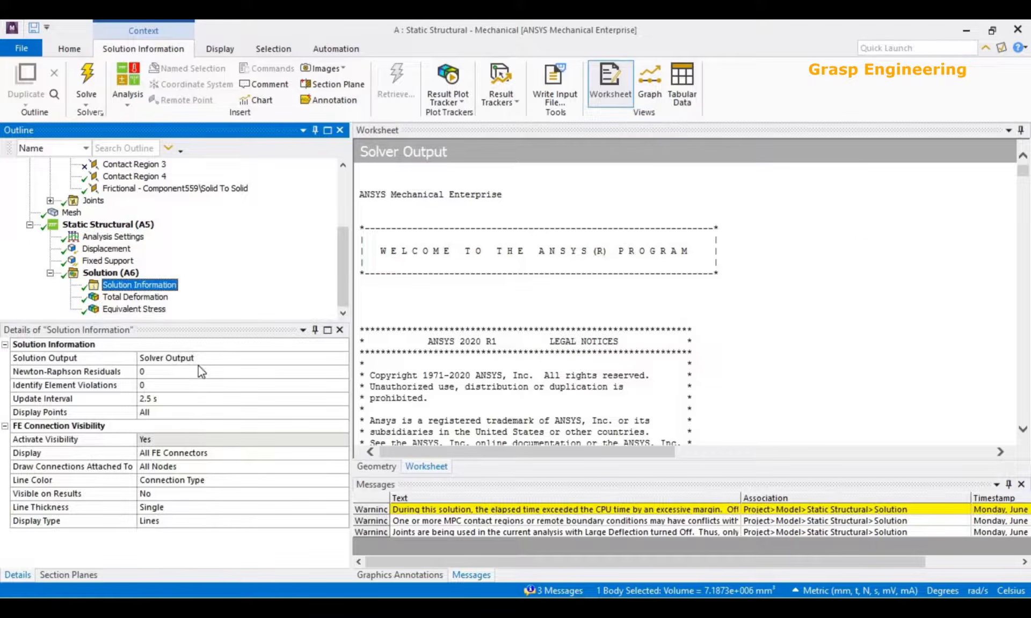
{"action": "left_click", "coordinate": [268, 358]}
{"action": "left_click", "coordinate": [342, 358]}
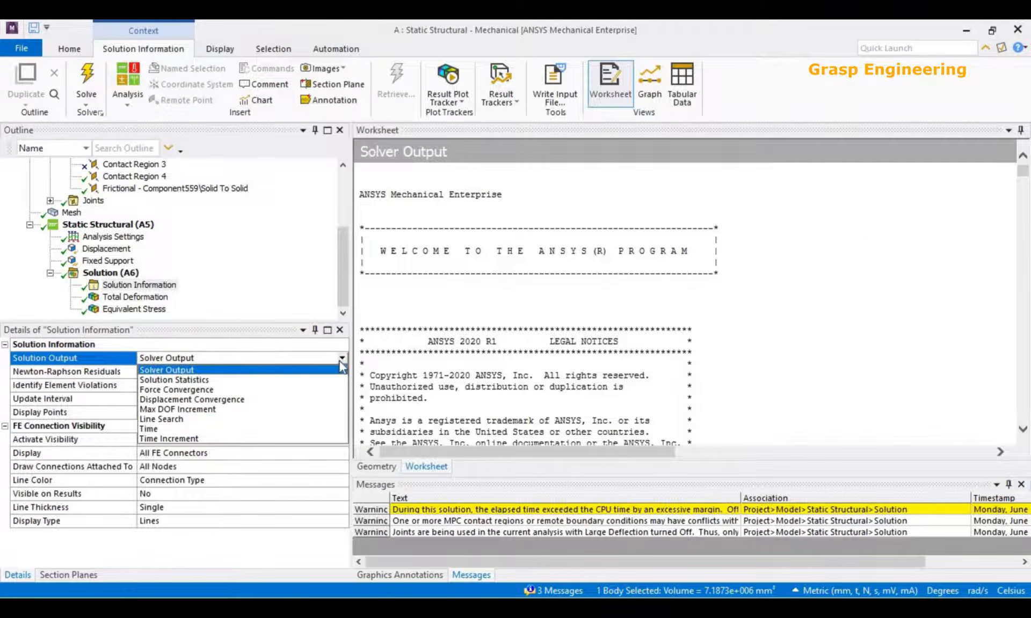
{"action": "left_click", "coordinate": [179, 389]}
Show the Displacement load on the pipe end and clear the pipe body selection.
{"action": "left_click", "coordinate": [107, 250]}
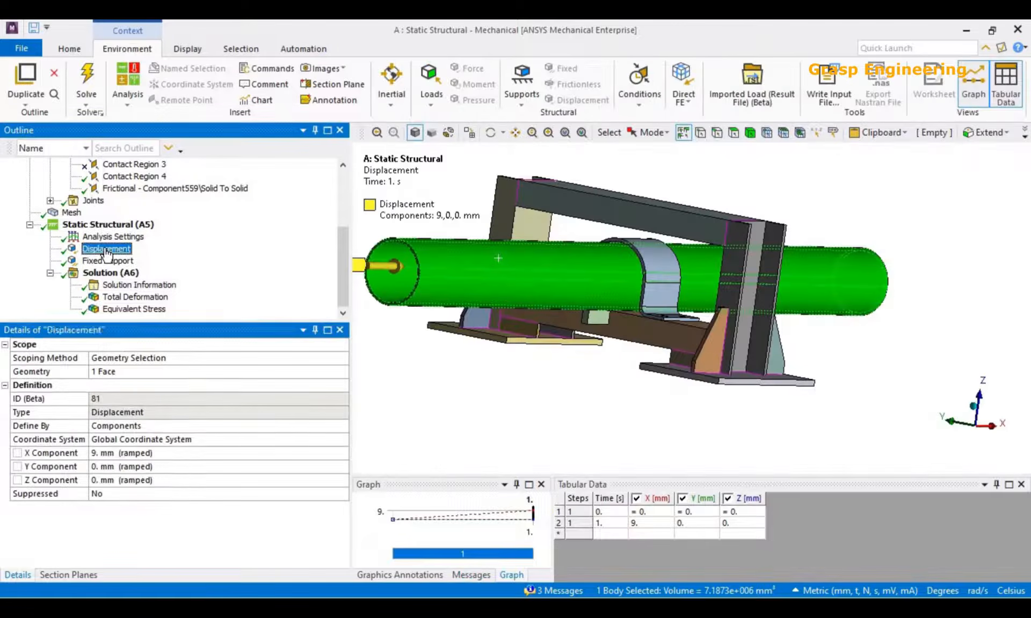
{"action": "left_click", "coordinate": [453, 368]}
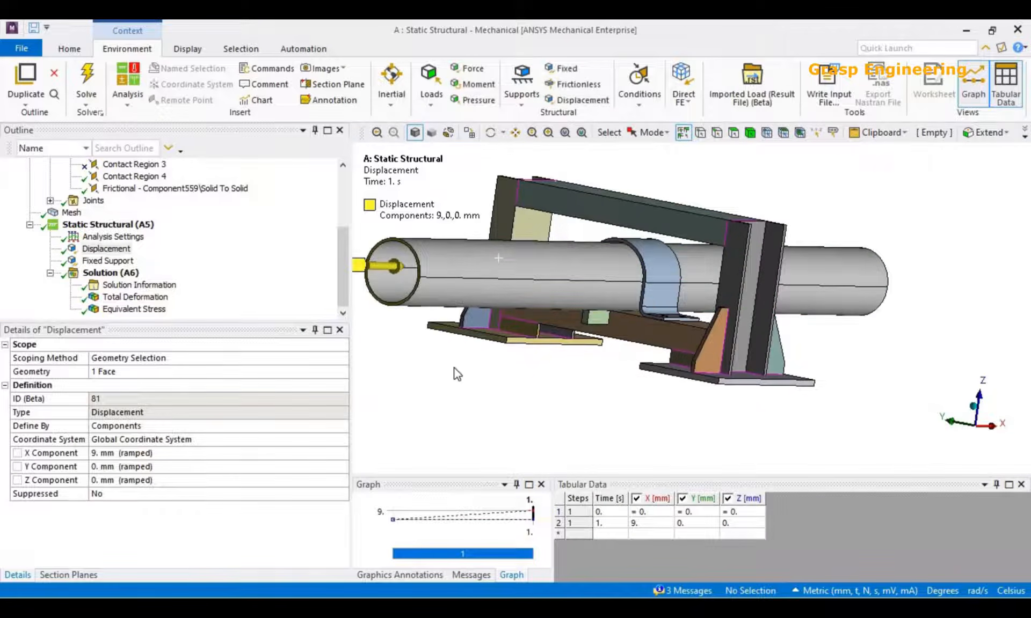
{"action": "scroll", "coordinate": [470, 368], "scroll_direction": "down", "scroll_amount": 2}
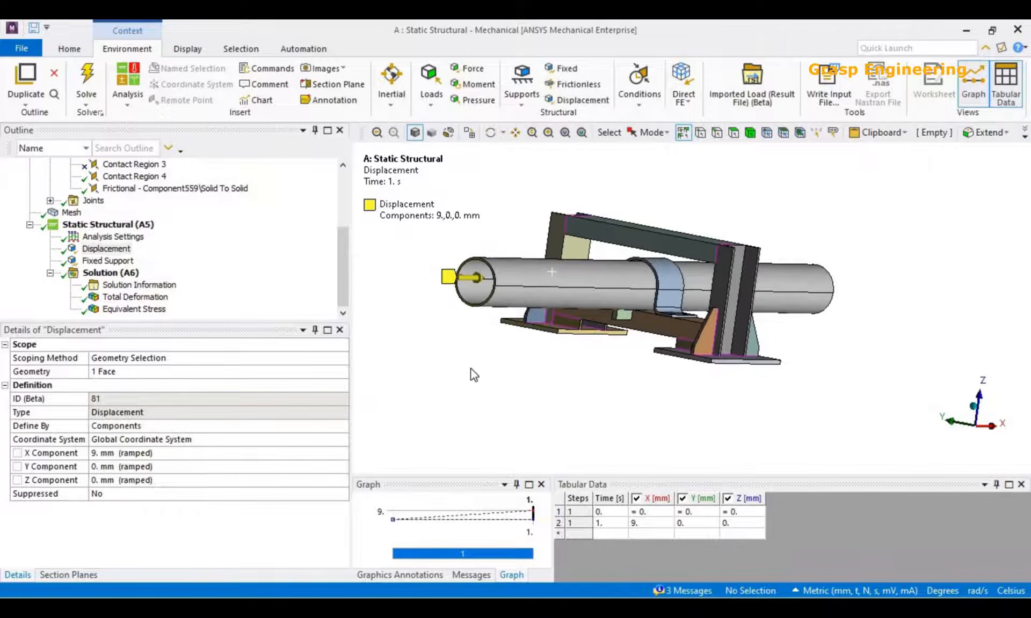
Review the Force Convergence plot, and compare the Total Deformation and Equivalent Stress results of the full assembly.
{"action": "left_click", "coordinate": [138, 298]}
{"action": "left_click", "coordinate": [139, 285]}
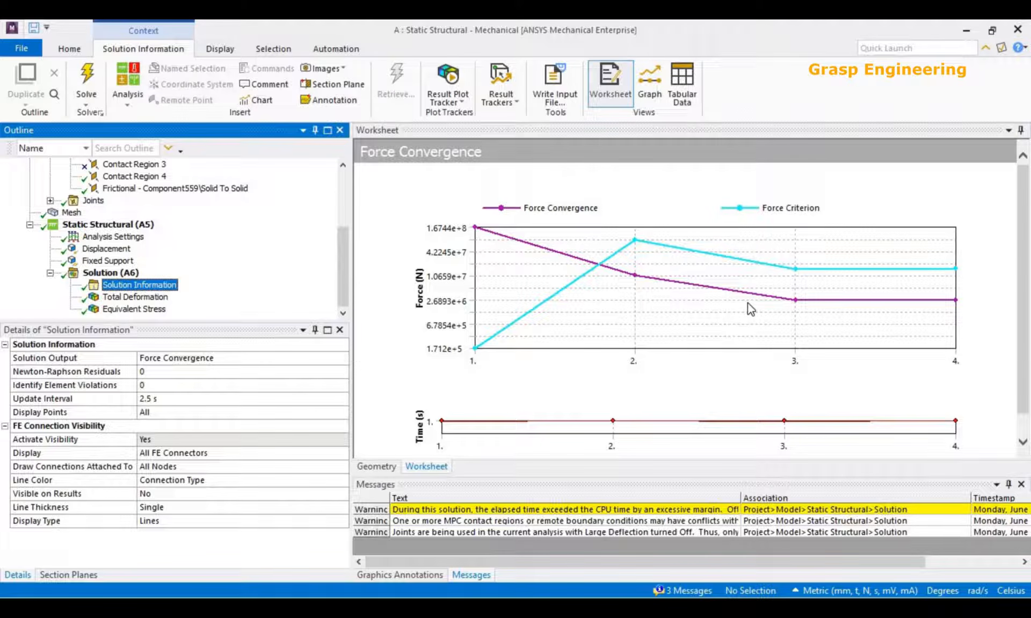
{"action": "left_click", "coordinate": [96, 298]}
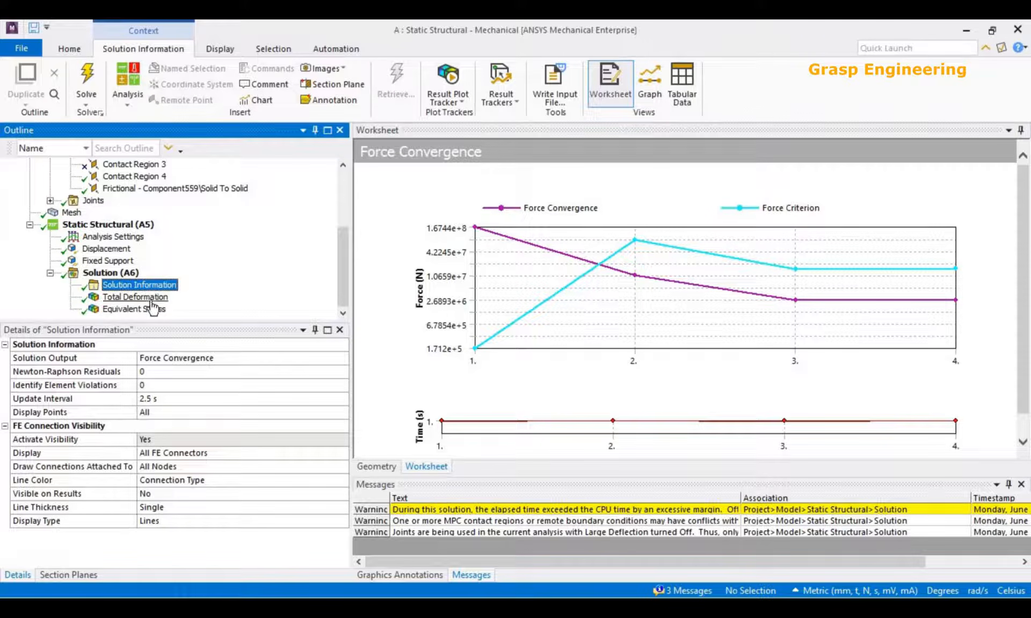
{"action": "left_click", "coordinate": [141, 310]}
{"action": "left_click", "coordinate": [135, 297]}
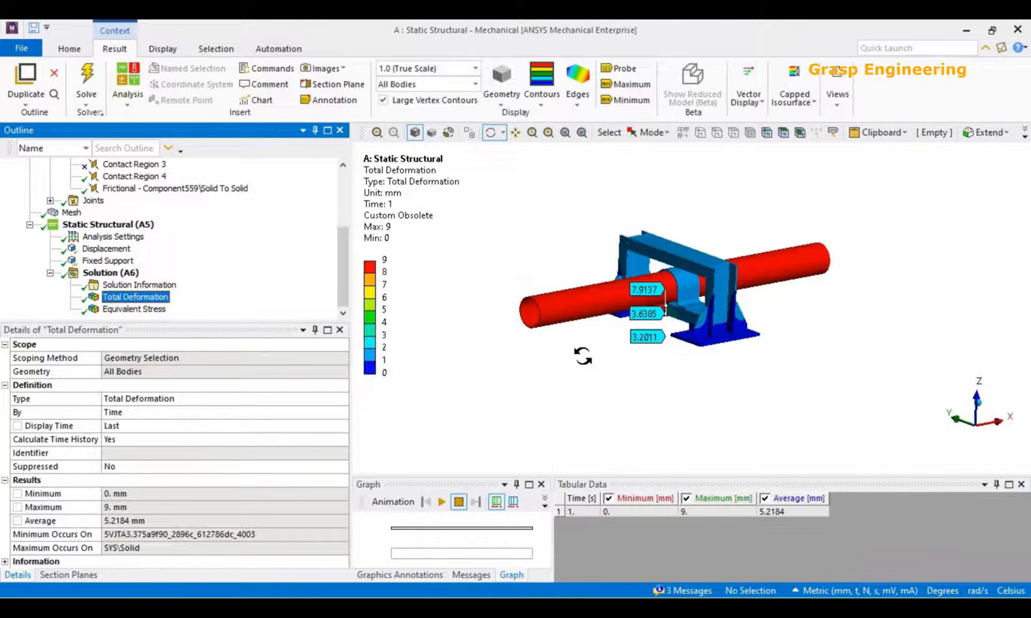